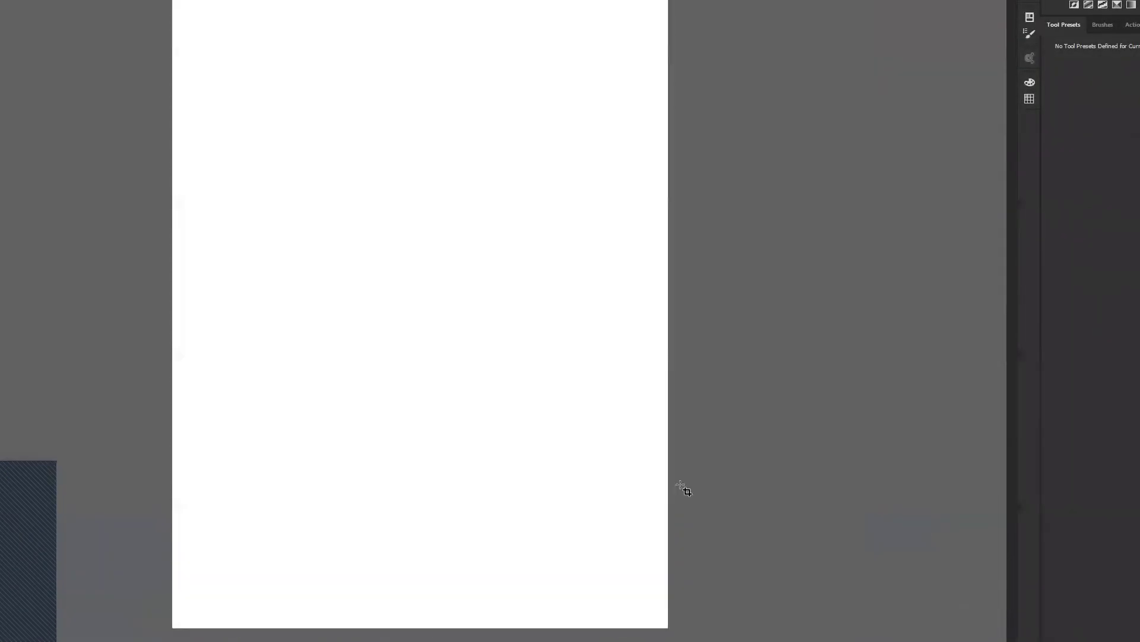
Step: Darken the white canvas to near-black by lowering its lightness with a Hue/Saturation adjustment
key("f")
left_click_drag(420, 198, 565, 154)
key("b")
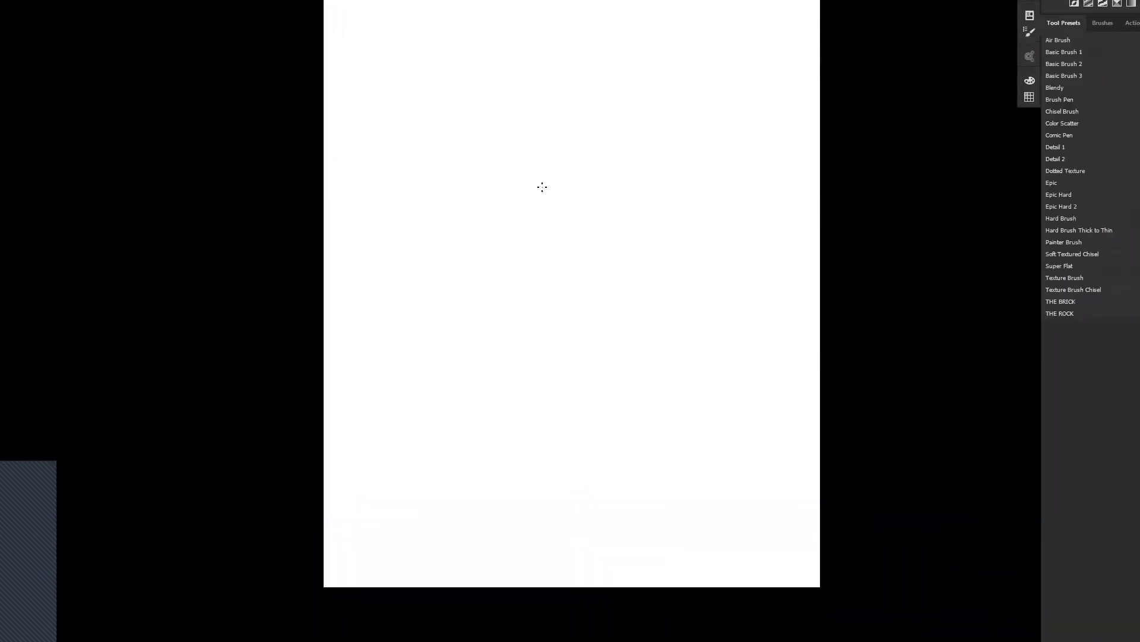
key("ctrl+u")
left_click(728, 208)
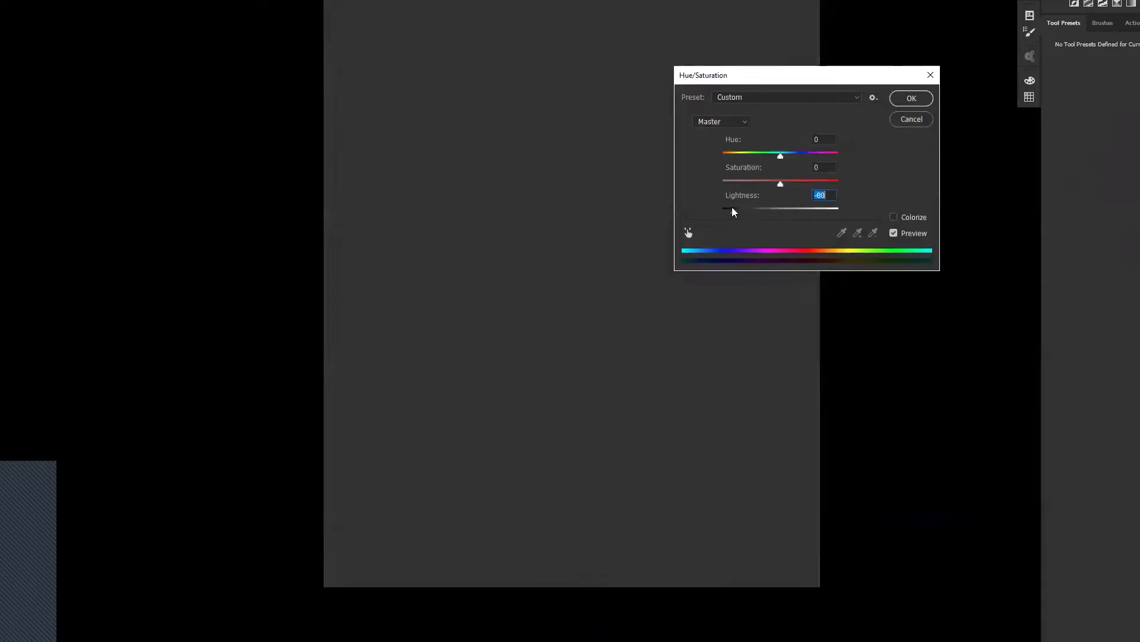
left_click(906, 100)
key("z")
left_click(601, 134)
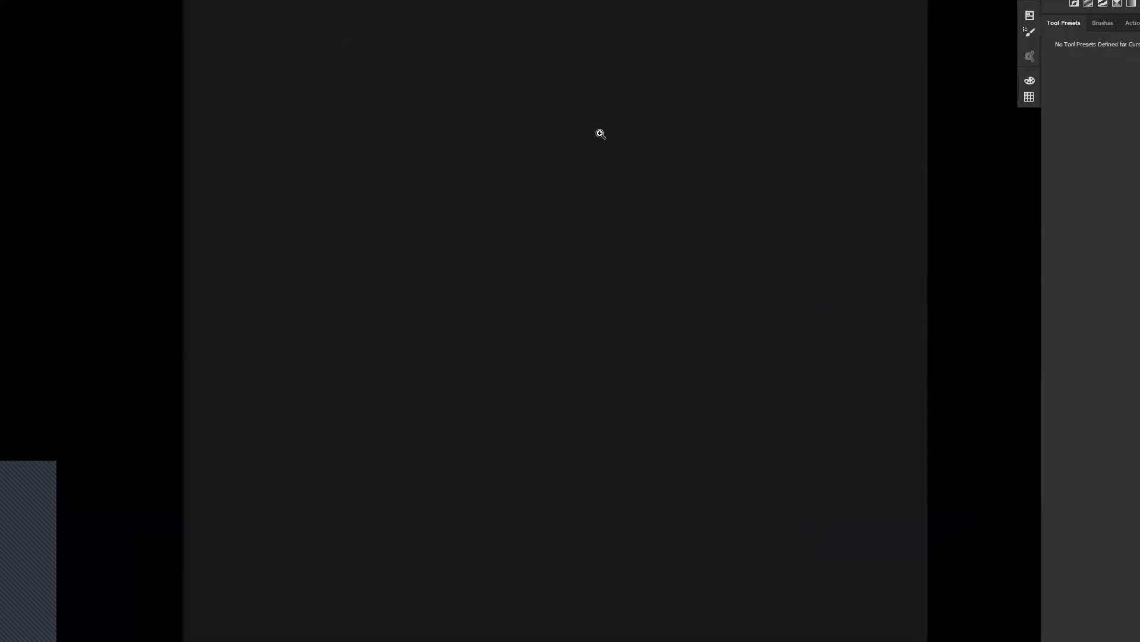
left_click_drag(542, 174, 520, 174)
key("b")
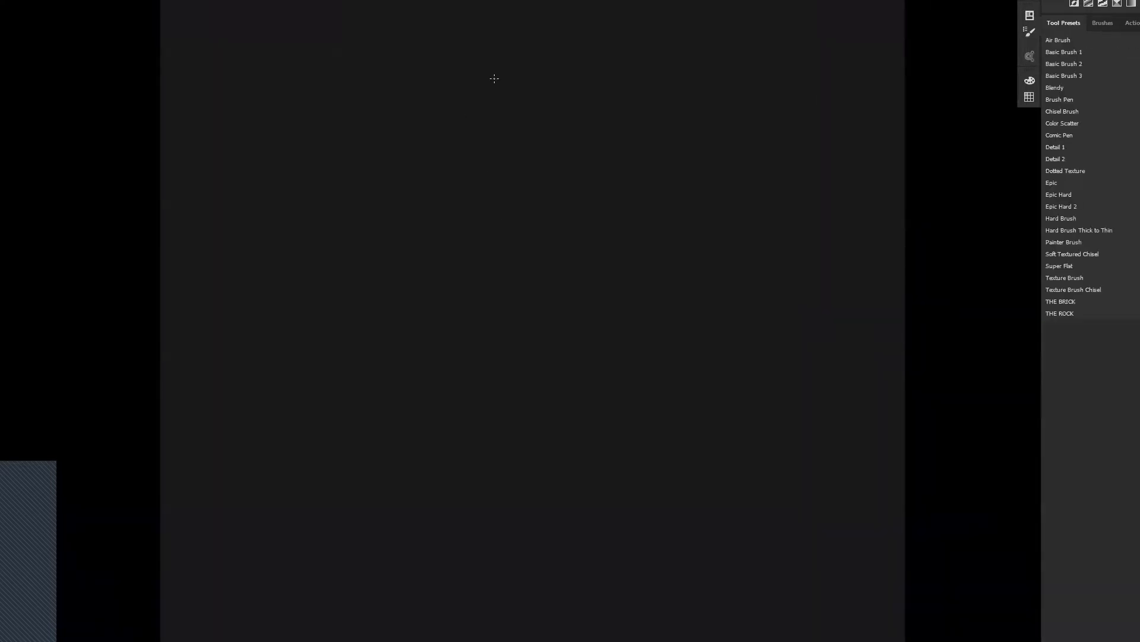
key("]")
left_click_drag(509, 24, 382, 279)
key("ctrl+z")
key("bracketleft")
key("bracketleft")
key("bracketleft")
mouse_move(395, 33)
left_mouse_down()
mouse_move(279, 122)
mouse_move(367, 28)
mouse_move(298, 118)
mouse_move(359, 53)
left_mouse_up()
key("ctrl+alt+z")
key("ctrl+alt+z")
key("ctrl+z")
Step: Paint a long winding light grey test stroke down the canvas and a dense, nearly vertical white stroke beside it
mouse_move(298, 118)
left_mouse_down()
mouse_move(365, 53)
mouse_move(319, 114)
mouse_move(377, 73)
left_mouse_up()
mouse_move(353, 113)
left_mouse_down()
mouse_move(393, 85)
mouse_move(381, 111)
mouse_move(414, 98)
left_mouse_up()
mouse_move(379, 135)
left_mouse_down()
mouse_move(434, 132)
mouse_move(409, 155)
mouse_move(452, 142)
mouse_move(461, 161)
mouse_move(428, 167)
mouse_move(477, 158)
mouse_move(450, 184)
mouse_move(474, 185)
mouse_move(437, 199)
mouse_move(459, 203)
mouse_move(453, 213)
mouse_move(424, 216)
mouse_move(450, 223)
mouse_move(420, 226)
mouse_move(412, 247)
mouse_move(395, 240)
mouse_move(404, 272)
mouse_move(381, 249)
mouse_move(355, 295)
mouse_move(340, 261)
mouse_move(351, 296)
mouse_move(325, 286)
mouse_move(345, 312)
mouse_move(320, 307)
mouse_move(351, 325)
mouse_move(327, 338)
mouse_move(352, 344)
mouse_move(338, 357)
mouse_move(357, 346)
mouse_move(344, 375)
mouse_move(366, 357)
mouse_move(359, 388)
mouse_move(394, 367)
mouse_move(388, 400)
mouse_move(398, 380)
mouse_move(405, 410)
mouse_move(413, 385)
mouse_move(429, 410)
mouse_move(433, 383)
mouse_move(451, 408)
mouse_move(456, 385)
mouse_move(471, 405)
mouse_move(471, 381)
mouse_move(483, 401)
mouse_move(486, 373)
mouse_move(511, 390)
mouse_move(505, 406)
mouse_move(520, 382)
mouse_move(514, 415)
mouse_move(525, 399)
mouse_move(554, 411)
mouse_move(534, 419)
mouse_move(543, 424)
mouse_move(525, 445)
mouse_move(536, 453)
mouse_move(522, 462)
mouse_move(534, 466)
mouse_move(512, 474)
mouse_move(517, 492)
mouse_move(497, 488)
mouse_move(506, 512)
mouse_move(458, 526)
mouse_move(478, 539)
mouse_move(503, 591)
left_mouse_up()
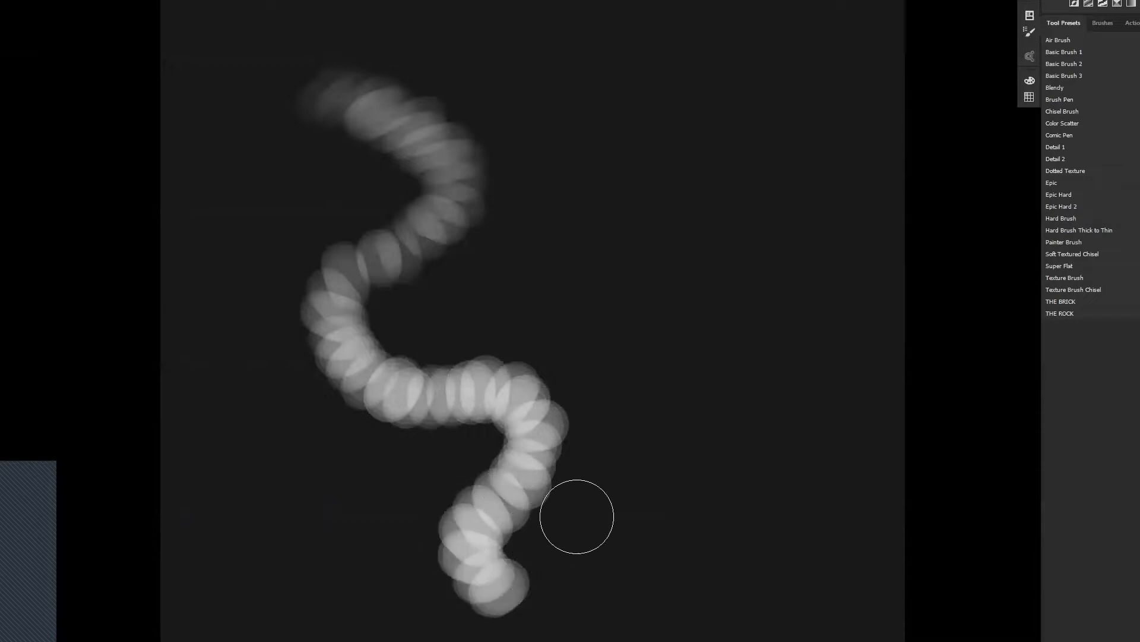
left_click_drag(610, 491, 587, 336)
mouse_move(485, 463)
left_mouse_down()
mouse_move(507, 447)
mouse_move(526, 477)
mouse_move(516, 488)
mouse_move(534, 465)
mouse_move(533, 499)
mouse_move(558, 455)
mouse_move(572, 493)
mouse_move(563, 506)
mouse_move(594, 482)
mouse_move(582, 506)
mouse_move(606, 495)
mouse_move(603, 511)
mouse_move(622, 513)
mouse_move(629, 534)
mouse_move(612, 543)
mouse_move(629, 553)
mouse_move(601, 556)
mouse_move(616, 576)
mouse_move(596, 572)
mouse_move(599, 592)
mouse_move(574, 595)
mouse_move(573, 606)
mouse_move(548, 594)
mouse_move(556, 620)
mouse_move(534, 605)
mouse_move(540, 626)
mouse_move(519, 623)
mouse_move(516, 639)
mouse_move(495, 482)
mouse_move(484, 473)
mouse_move(553, 470)
mouse_move(535, 478)
mouse_move(534, 497)
mouse_move(544, 481)
mouse_move(564, 492)
mouse_move(572, 471)
mouse_move(582, 486)
mouse_move(596, 477)
mouse_move(613, 487)
mouse_move(606, 457)
mouse_move(629, 476)
mouse_move(630, 445)
mouse_move(646, 453)
mouse_move(643, 434)
mouse_move(672, 417)
mouse_move(660, 412)
mouse_move(686, 421)
mouse_move(681, 399)
mouse_move(704, 371)
mouse_move(694, 367)
mouse_move(711, 360)
mouse_move(705, 348)
mouse_move(690, 354)
mouse_move(715, 334)
mouse_move(692, 333)
mouse_move(719, 317)
mouse_move(699, 309)
mouse_move(713, 288)
mouse_move(690, 300)
mouse_move(716, 271)
mouse_move(690, 224)
mouse_move(695, 124)
mouse_move(654, 381)
mouse_move(691, 336)
left_mouse_up()
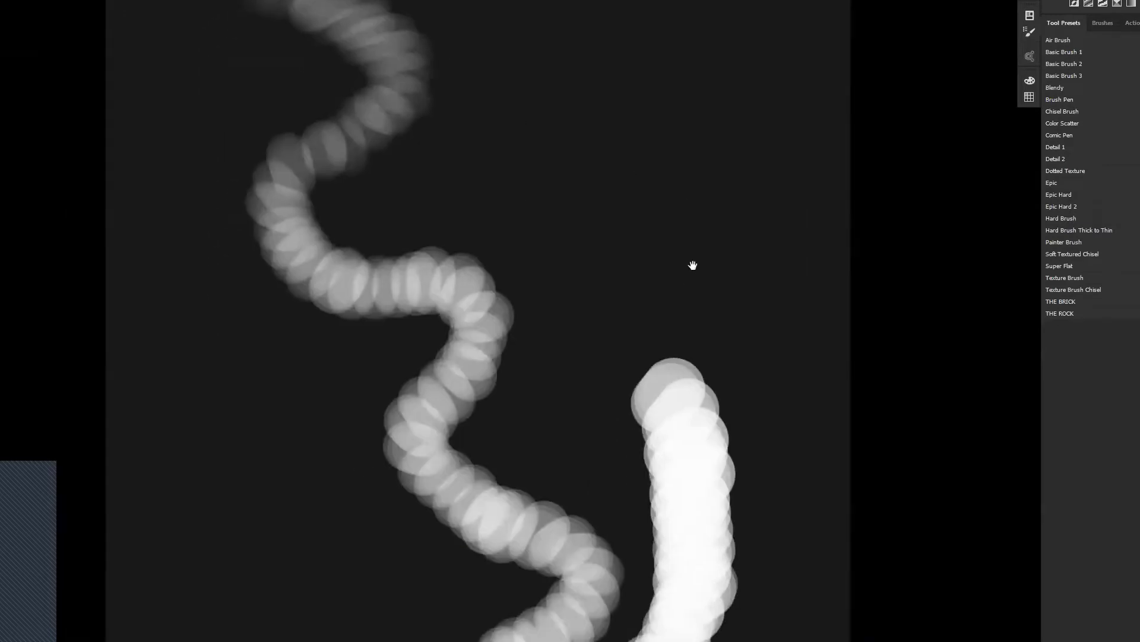
Step: Paint a row of overlapping slanted test strokes above the white stroke, building up from dark grey to near-white
mouse_move(629, 190)
left_mouse_down()
mouse_move(621, 160)
mouse_move(591, 422)
mouse_move(580, 393)
left_mouse_up()
mouse_move(585, 100)
left_mouse_down()
mouse_move(530, 183)
mouse_move(535, 237)
left_mouse_up()
left_click_drag(622, 117, 545, 269)
left_click_drag(631, 143, 563, 291)
left_click_drag(641, 169, 578, 334)
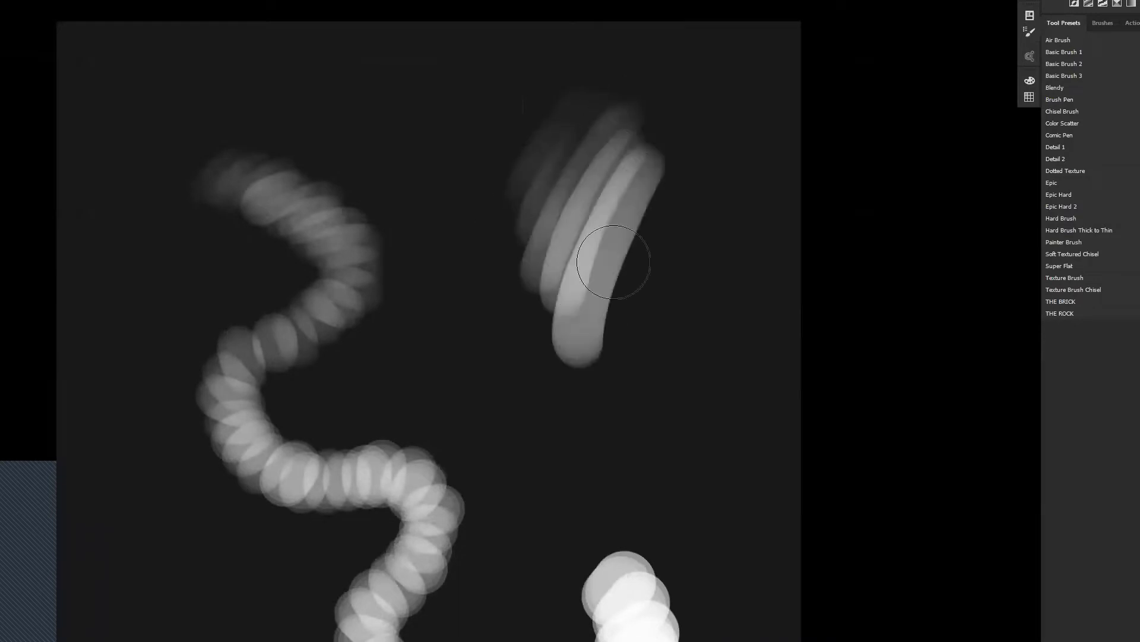
left_click_drag(655, 192, 604, 366)
left_click_drag(667, 223, 638, 410)
left_click_drag(682, 259, 681, 439)
left_click_drag(689, 197, 670, 452)
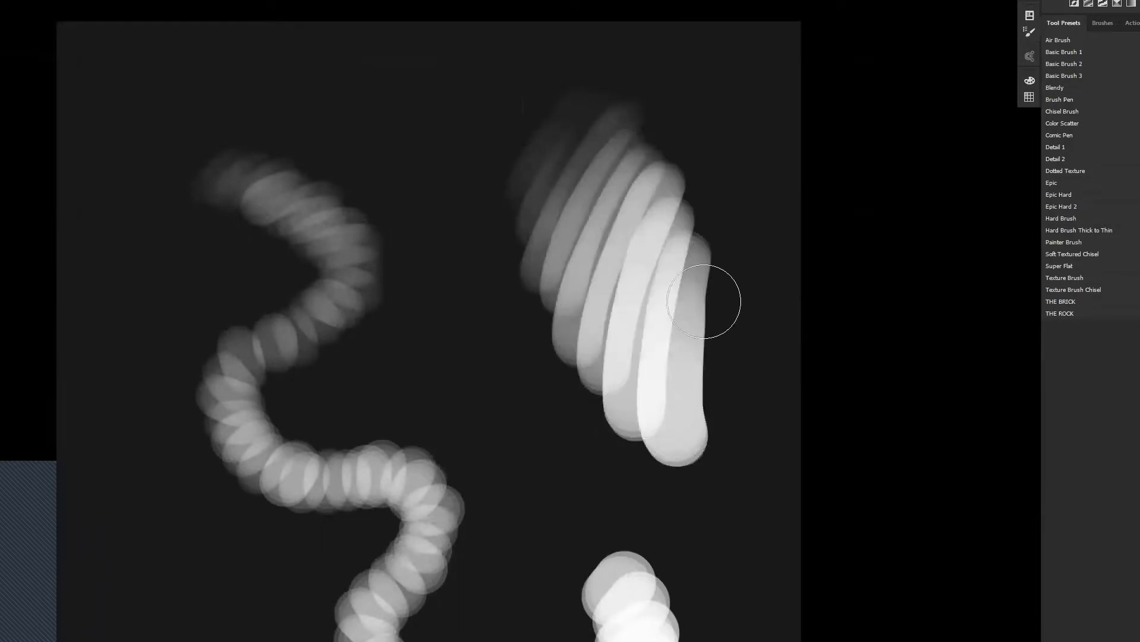
left_click_drag(716, 279, 733, 447)
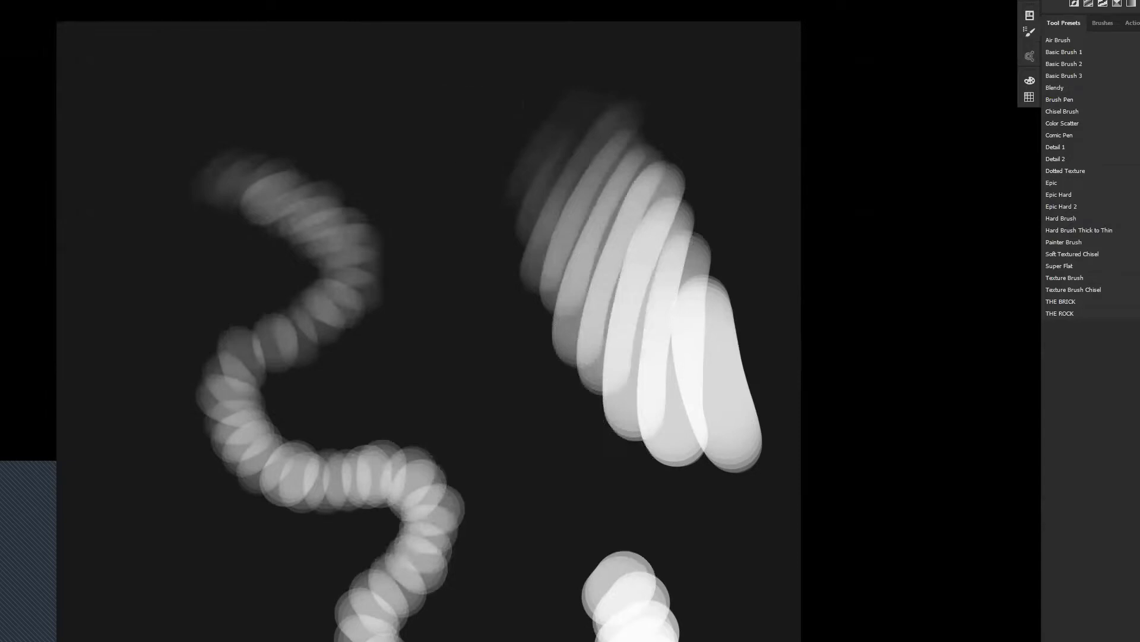
Step: Clear all test strokes to black and raise the canvas lightness to +9 with a Hue/Saturation adjustment
key("i")
key("Delete")
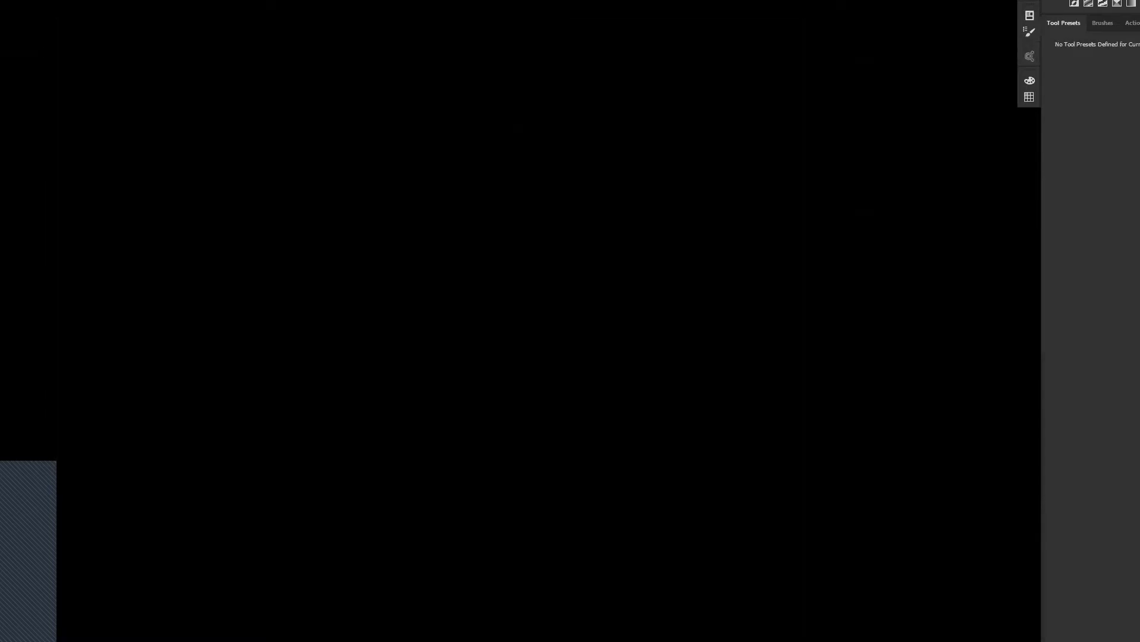
key("b")
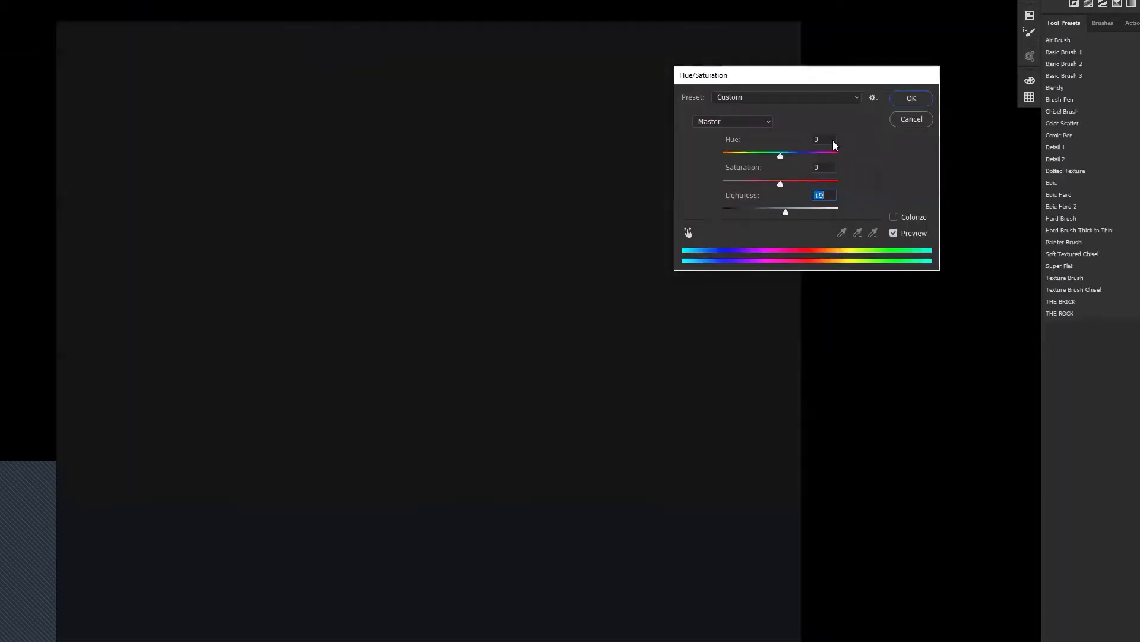
left_click(910, 100)
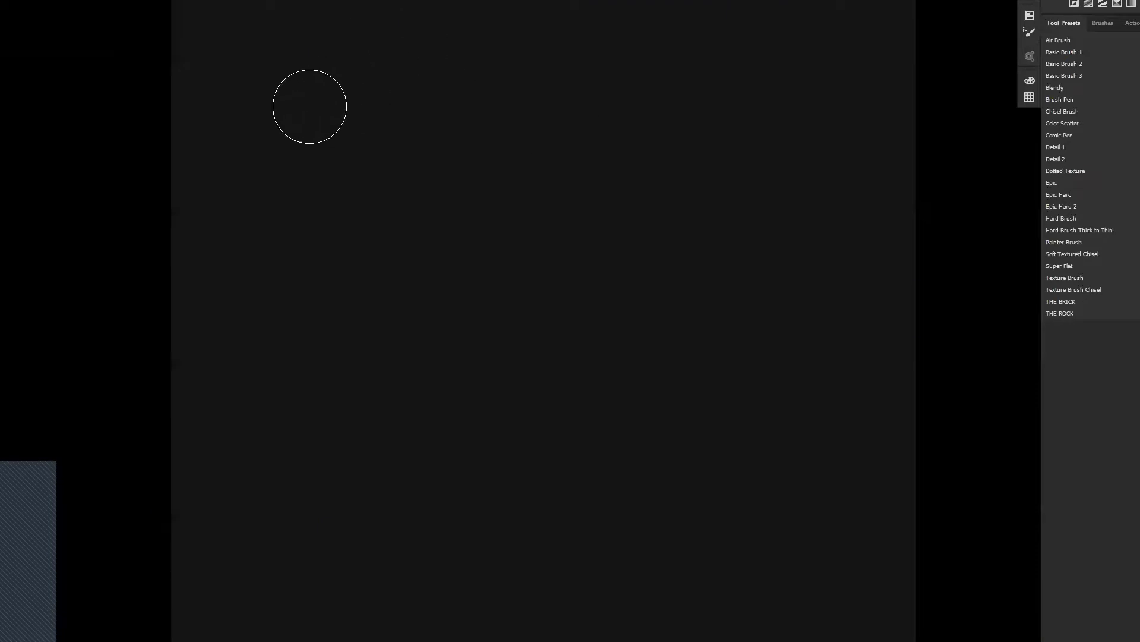
Step: Try out a soft grey patch and a broad-stroked bust silhouette, and remove both from the canvas
mouse_move(299, 138)
left_mouse_down()
mouse_move(420, 23)
mouse_move(324, 118)
mouse_move(431, 41)
mouse_move(447, 73)
left_mouse_up()
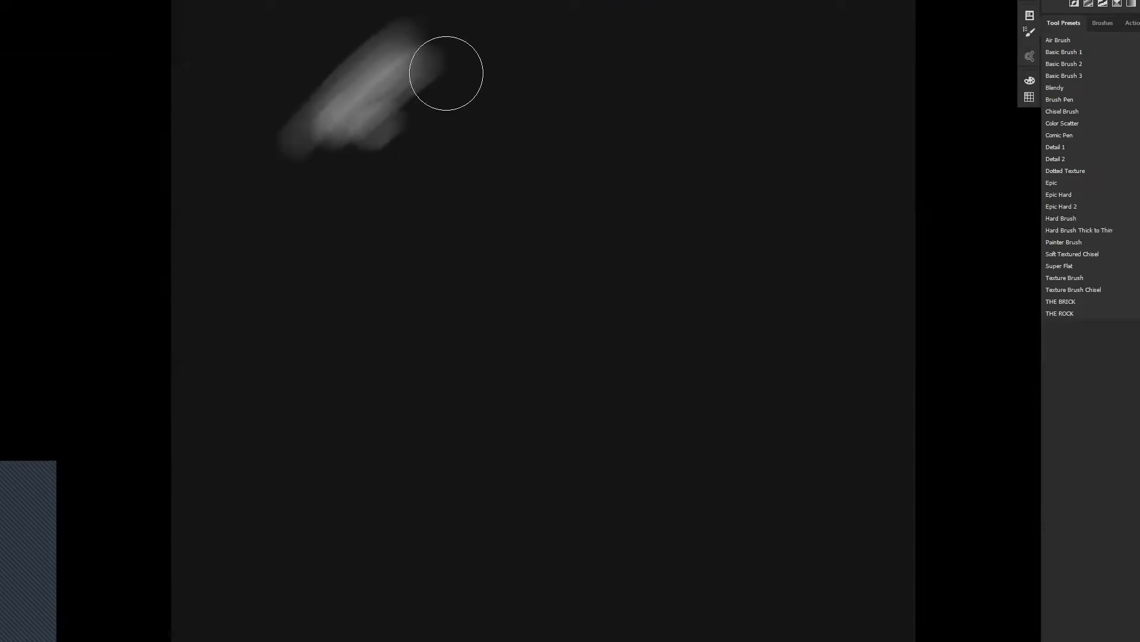
left_click_drag(633, 143, 595, 93)
mouse_move(638, 50)
left_mouse_down()
mouse_move(450, 168)
mouse_move(465, 310)
mouse_move(635, 138)
mouse_move(695, 148)
mouse_move(740, 445)
mouse_move(629, 331)
mouse_move(558, 443)
mouse_move(440, 471)
mouse_move(491, 545)
mouse_move(781, 444)
mouse_move(540, 72)
mouse_move(489, 237)
mouse_move(487, 306)
mouse_move(579, 255)
mouse_move(583, 205)
mouse_move(483, 94)
mouse_move(555, 123)
mouse_move(629, 71)
mouse_move(702, 269)
mouse_move(660, 362)
mouse_move(721, 407)
mouse_move(753, 409)
mouse_move(474, 572)
mouse_move(504, 398)
mouse_move(439, 565)
mouse_move(433, 612)
mouse_move(577, 561)
mouse_move(730, 408)
mouse_move(835, 476)
mouse_move(766, 552)
mouse_move(562, 587)
mouse_move(445, 535)
mouse_move(462, 436)
left_mouse_up()
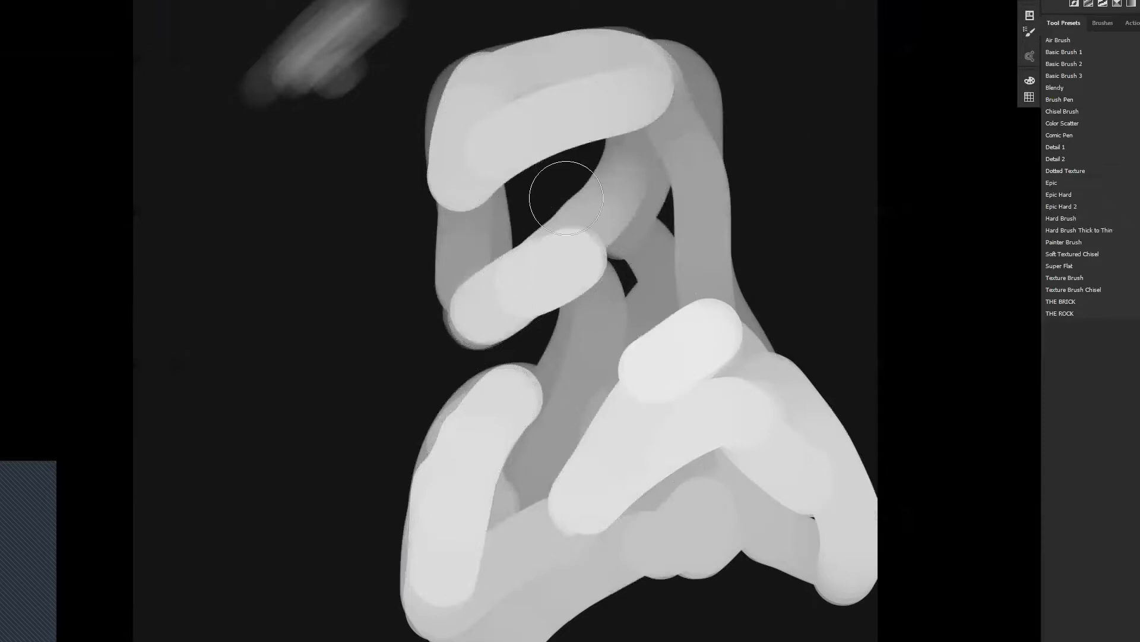
key("ctrl+z")
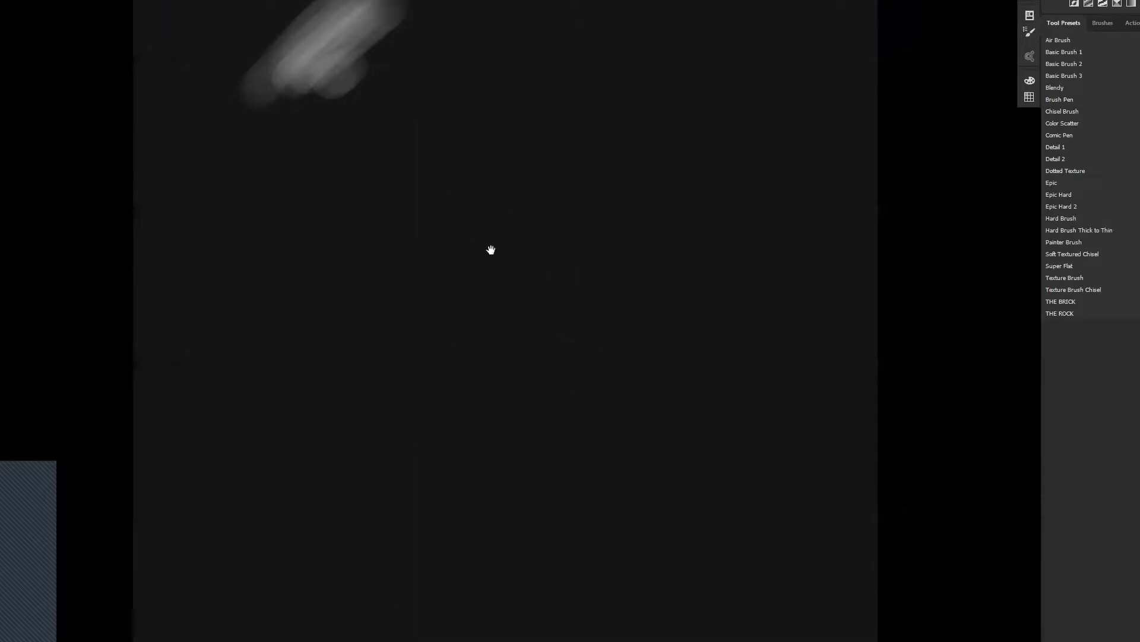
left_click_drag(491, 250, 571, 382)
left_click(476, 265)
left_click_drag(509, 123, 382, 201)
key("ctrl+alt+z")
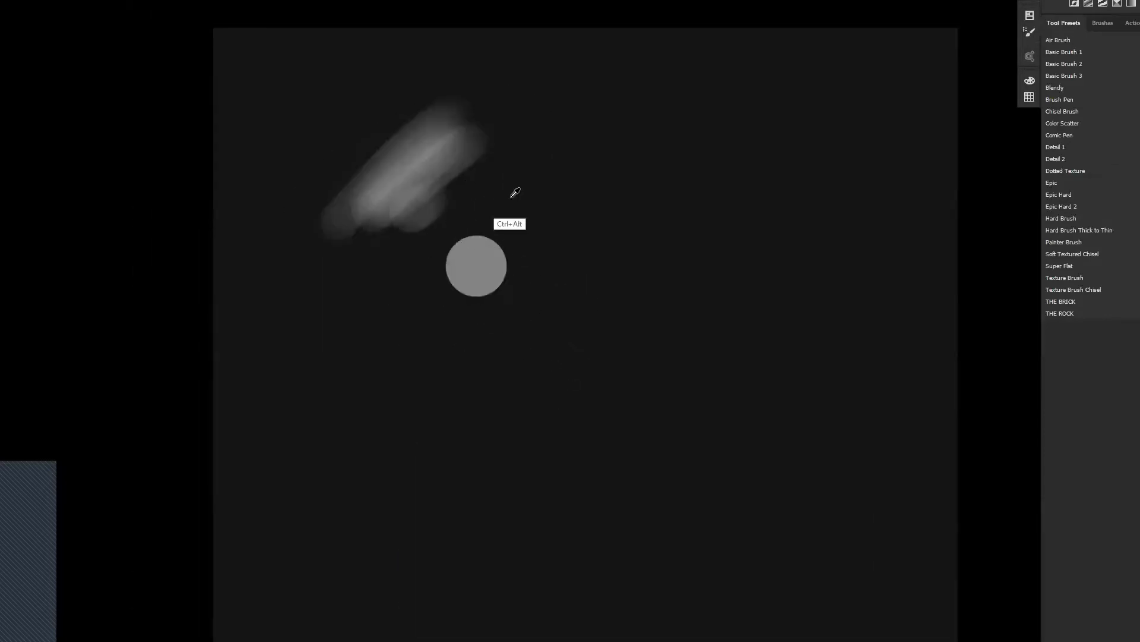
key("ctrl+alt+z")
mouse_move(329, 253)
left_mouse_down()
mouse_move(456, 85)
mouse_move(502, 82)
left_mouse_up()
mouse_move(480, 297)
left_mouse_down()
mouse_move(468, 155)
mouse_move(392, 177)
left_mouse_up()
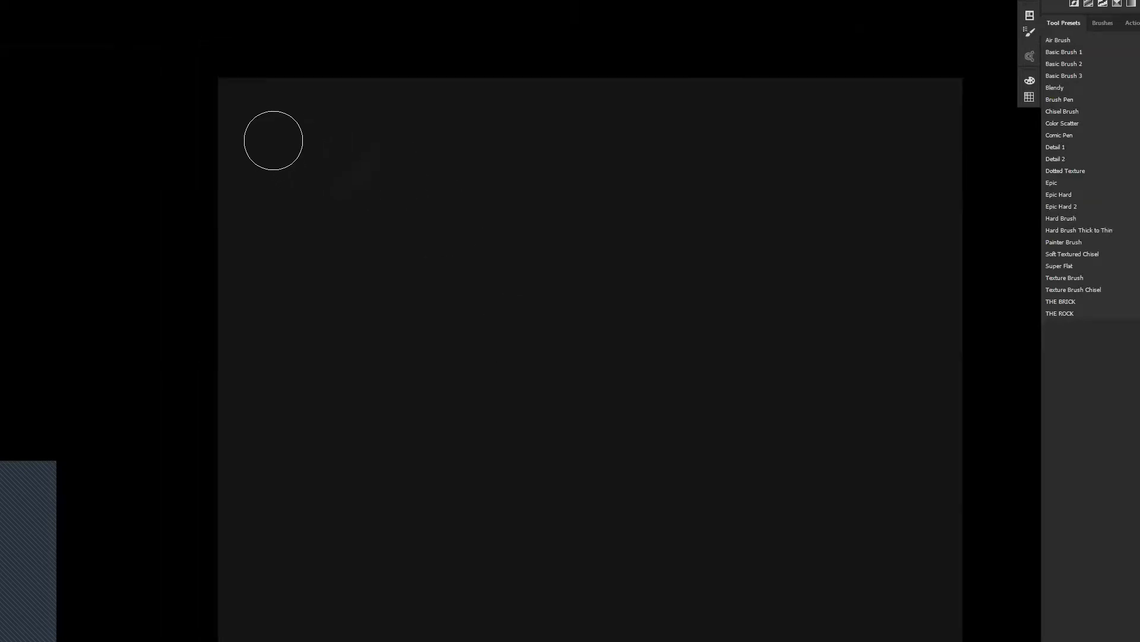
mouse_move(266, 135)
left_mouse_down()
mouse_move(264, 173)
mouse_move(311, 173)
left_mouse_up()
left_click_drag(330, 123, 326, 178)
left_click_drag(332, 115, 392, 104)
left_click_drag(574, 241, 514, 131)
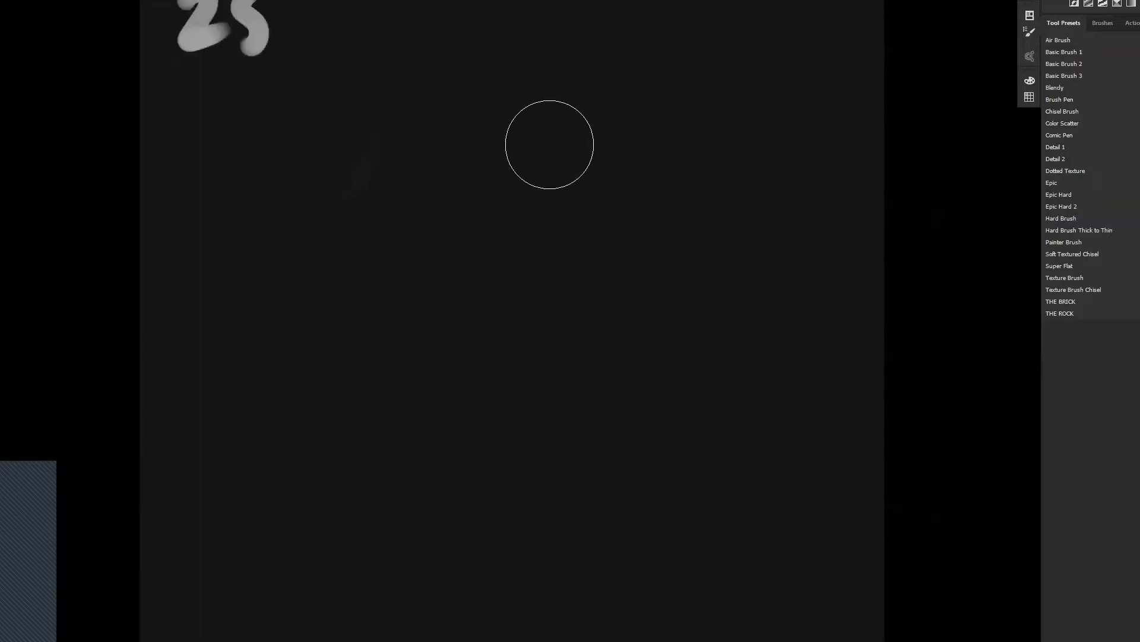
key("bracketright")
key("bracketright")
mouse_move(570, 101)
left_mouse_down()
mouse_move(480, 127)
mouse_move(484, 216)
mouse_move(402, 235)
mouse_move(348, 206)
mouse_move(496, 106)
mouse_move(463, 117)
mouse_move(403, 242)
mouse_move(385, 192)
mouse_move(489, 147)
mouse_move(425, 197)
mouse_move(507, 118)
mouse_move(347, 183)
left_mouse_up()
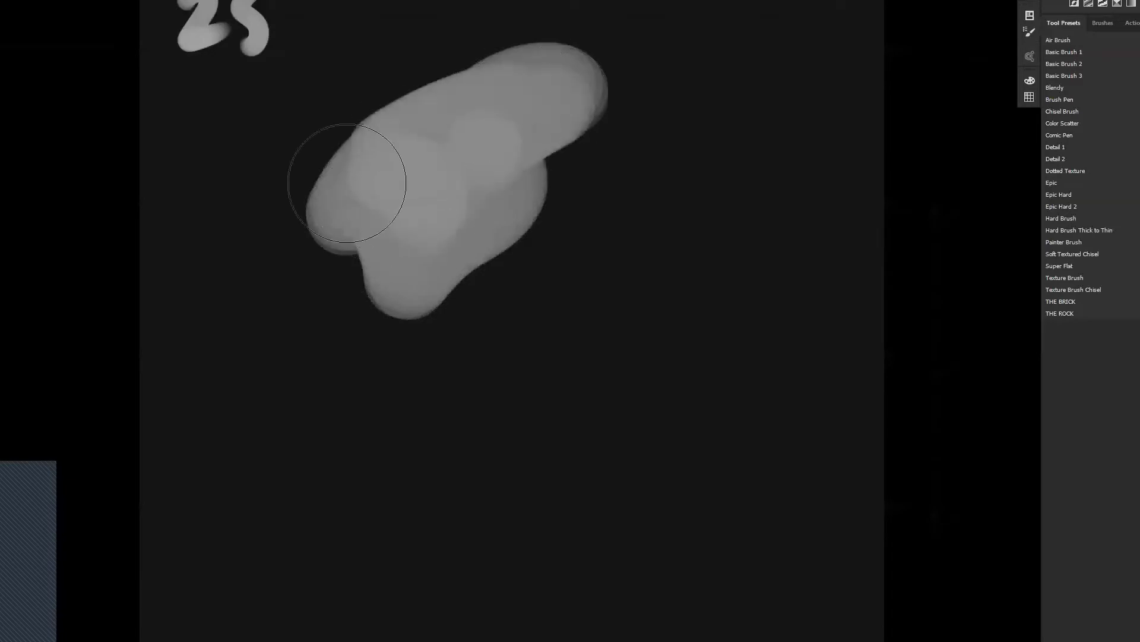
key("ctrl+z")
key("ctrl+z")
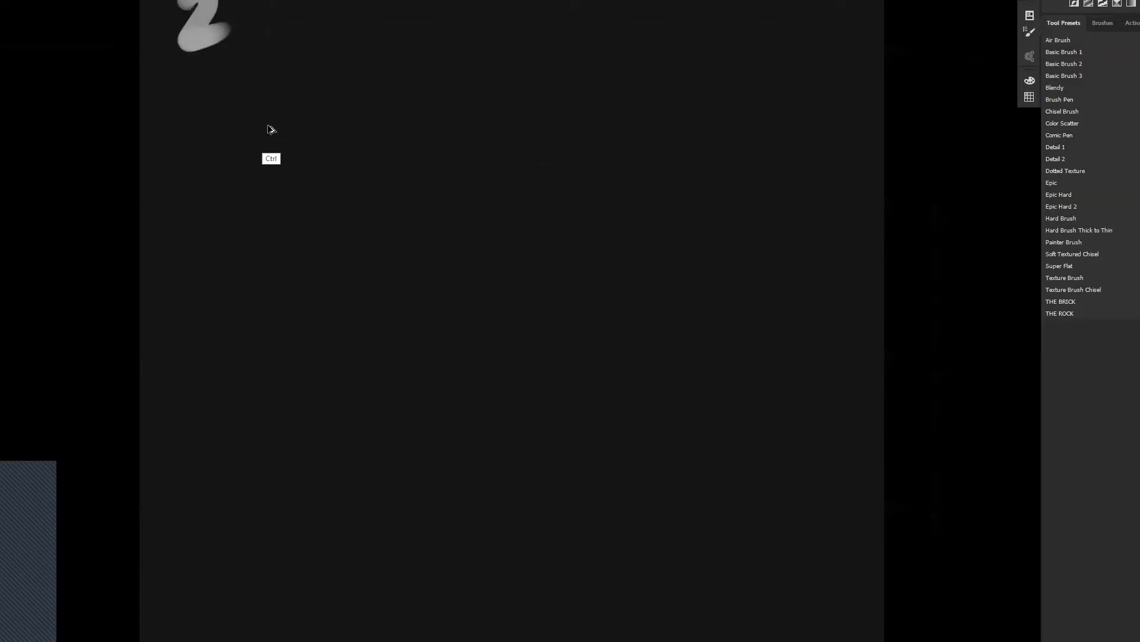
key("ctrl+alt+z")
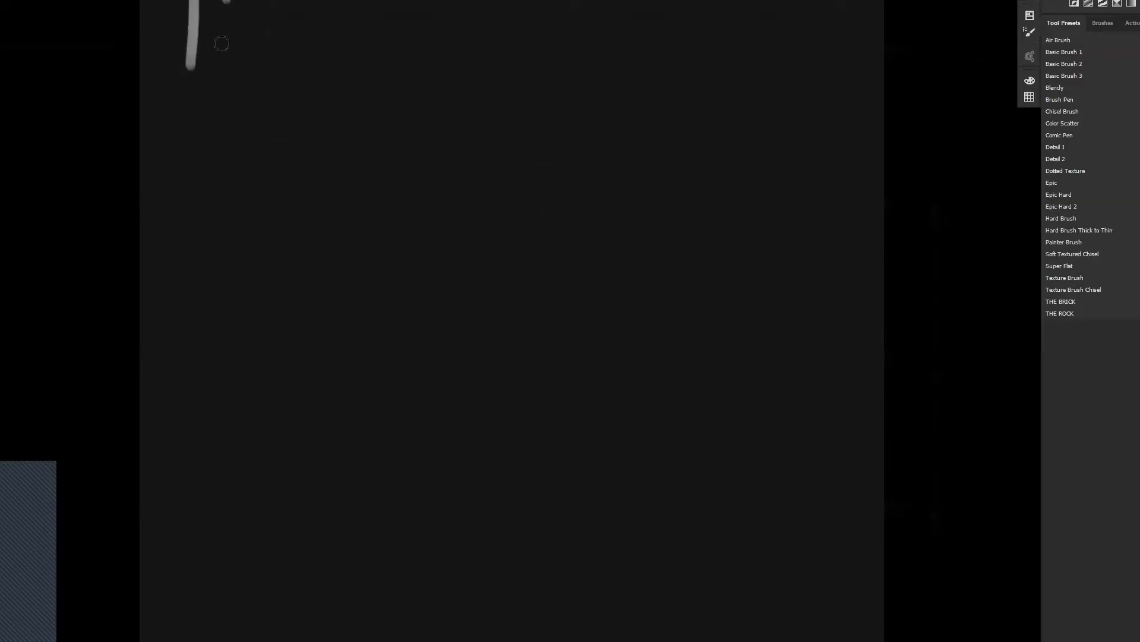
Step: Write 10 near the canvas's upper-left corner and block in a light grey head-and-shoulders bust silhouette in side view
left_click_drag(221, 44, 255, 7)
mouse_move(636, 89)
left_mouse_down()
mouse_move(387, 168)
mouse_move(461, 341)
mouse_move(632, 169)
mouse_move(429, 187)
mouse_move(440, 242)
mouse_move(484, 305)
mouse_move(490, 250)
mouse_move(611, 115)
mouse_move(616, 229)
mouse_move(636, 179)
mouse_move(685, 394)
mouse_move(652, 454)
mouse_move(554, 333)
mouse_move(612, 333)
mouse_move(550, 438)
mouse_move(413, 581)
mouse_move(650, 426)
mouse_move(493, 466)
mouse_move(611, 349)
left_mouse_up()
mouse_move(680, 376)
left_mouse_down()
mouse_move(782, 474)
mouse_move(720, 359)
mouse_move(753, 456)
mouse_move(725, 517)
mouse_move(700, 507)
mouse_move(798, 372)
mouse_move(773, 513)
mouse_move(712, 513)
mouse_move(707, 503)
mouse_move(573, 525)
mouse_move(568, 566)
mouse_move(429, 597)
mouse_move(470, 596)
left_mouse_up()
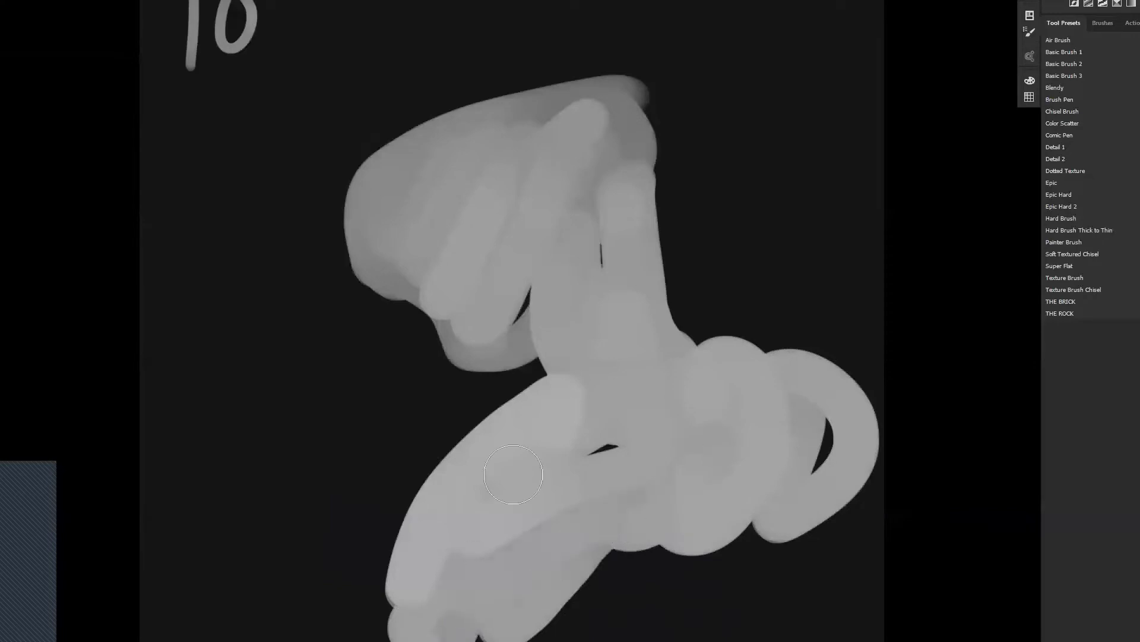
left_click_drag(449, 418, 441, 505)
mouse_move(484, 417)
left_mouse_down()
mouse_move(417, 467)
mouse_move(448, 528)
left_mouse_up()
left_click_drag(535, 635, 598, 607)
left_click_drag(741, 529, 722, 492)
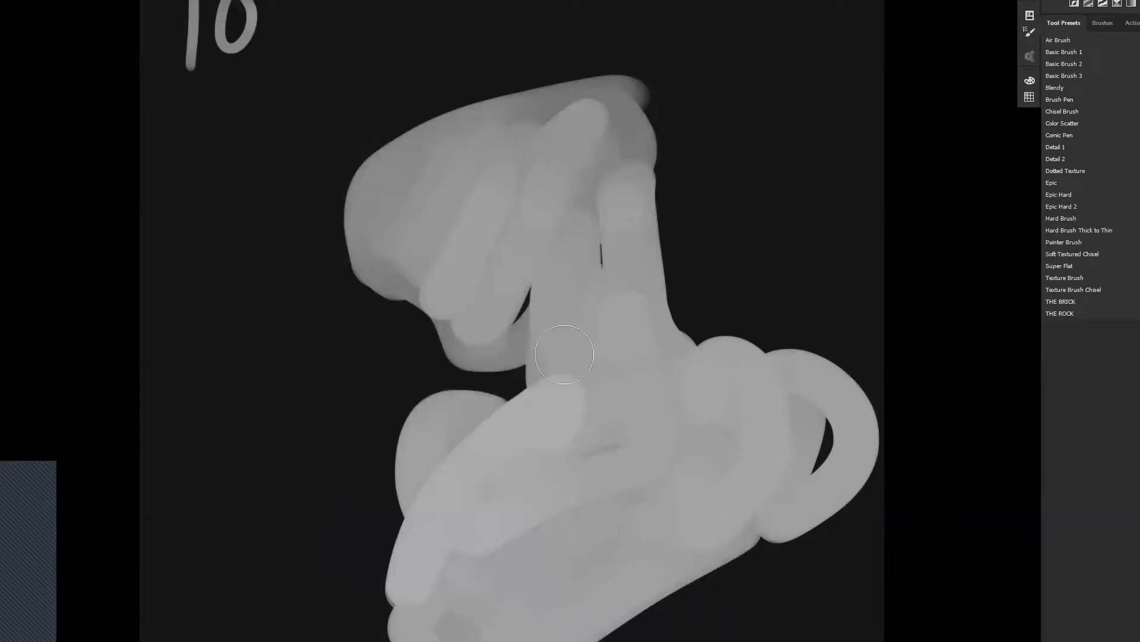
Step: Shade the bust's neck, under-jaw, shoulders, chest sides and lower face with dark grey, and add a black eye slit
mouse_move(500, 361)
left_mouse_down()
mouse_move(573, 333)
mouse_move(620, 202)
mouse_move(615, 306)
mouse_move(600, 273)
mouse_move(537, 380)
mouse_move(537, 425)
mouse_move(624, 291)
mouse_move(551, 439)
left_mouse_up()
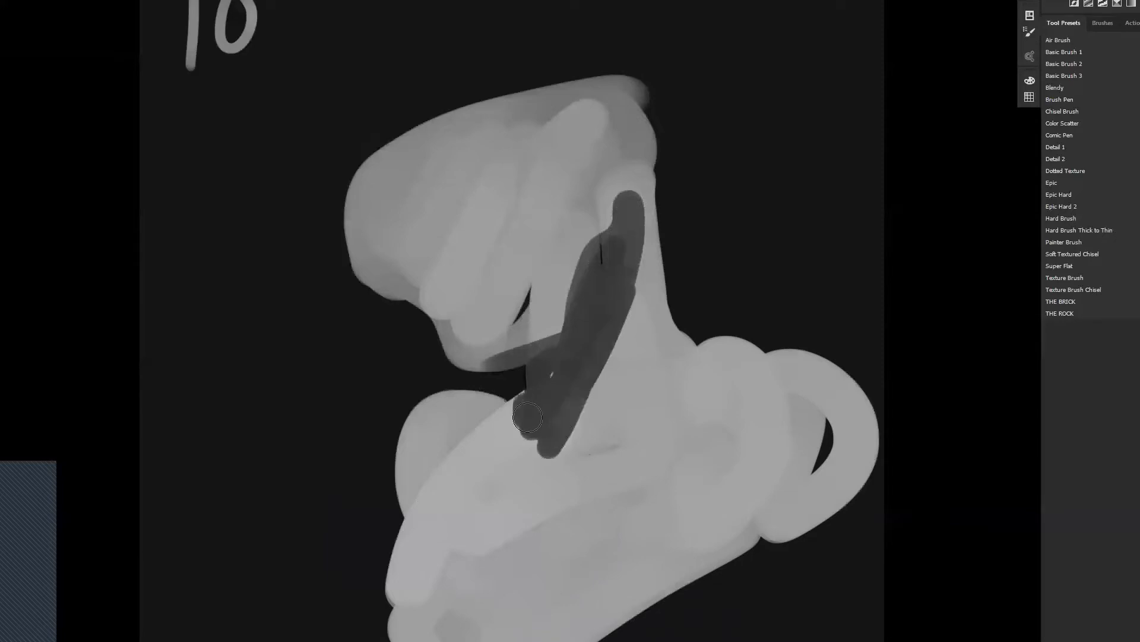
mouse_move(464, 399)
left_mouse_down()
mouse_move(511, 433)
mouse_move(415, 470)
mouse_move(473, 437)
mouse_move(436, 455)
left_mouse_up()
mouse_move(416, 508)
left_mouse_down()
mouse_move(403, 594)
mouse_move(416, 553)
mouse_move(467, 638)
mouse_move(660, 600)
mouse_move(713, 448)
mouse_move(668, 555)
mouse_move(746, 531)
left_mouse_up()
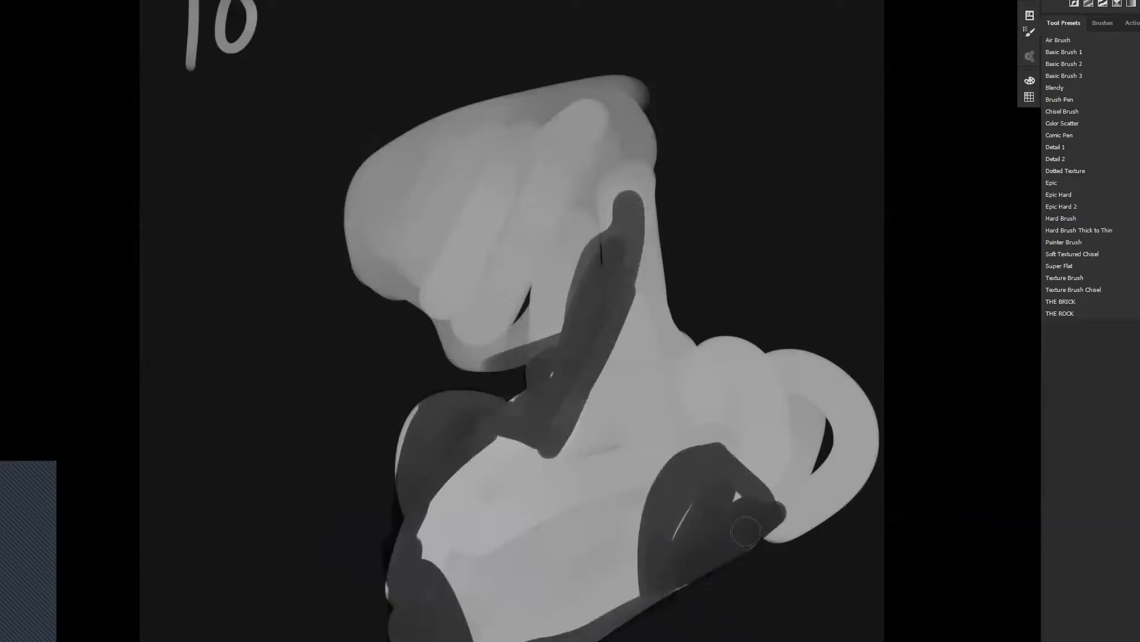
mouse_move(421, 293)
left_mouse_down()
mouse_move(381, 271)
mouse_move(458, 242)
mouse_move(430, 274)
left_mouse_up()
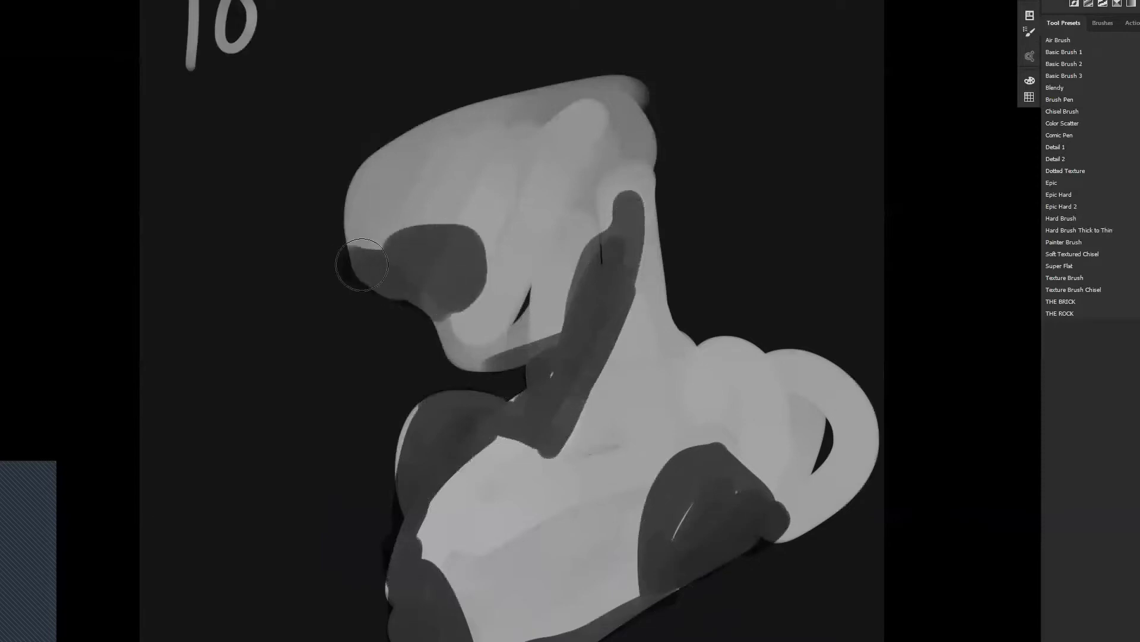
left_click_drag(362, 264, 379, 248)
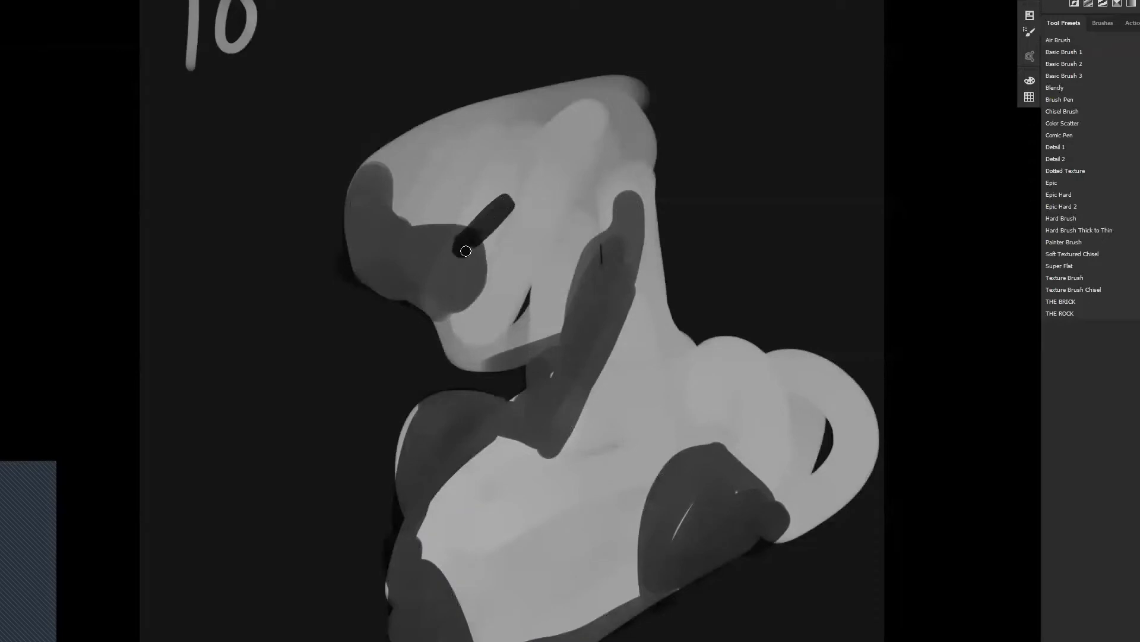
Step: Paint near-black mechanical bands along the neck, chest and lower edge, a dark shoulder joint and a small slot on the face tip
mouse_move(638, 225)
left_mouse_down()
mouse_move(626, 176)
mouse_move(647, 177)
mouse_move(671, 373)
mouse_move(632, 424)
mouse_move(558, 629)
left_mouse_up()
mouse_move(663, 380)
left_mouse_down()
mouse_move(605, 620)
mouse_move(683, 345)
mouse_move(568, 637)
left_mouse_up()
mouse_move(642, 418)
left_mouse_down()
mouse_move(671, 340)
mouse_move(631, 236)
mouse_move(603, 234)
mouse_move(559, 341)
mouse_move(410, 535)
mouse_move(463, 435)
mouse_move(399, 543)
mouse_move(439, 444)
mouse_move(483, 400)
mouse_move(403, 532)
mouse_move(508, 404)
left_mouse_up()
mouse_move(405, 548)
left_mouse_down()
mouse_move(400, 572)
mouse_move(397, 543)
mouse_move(415, 637)
left_mouse_up()
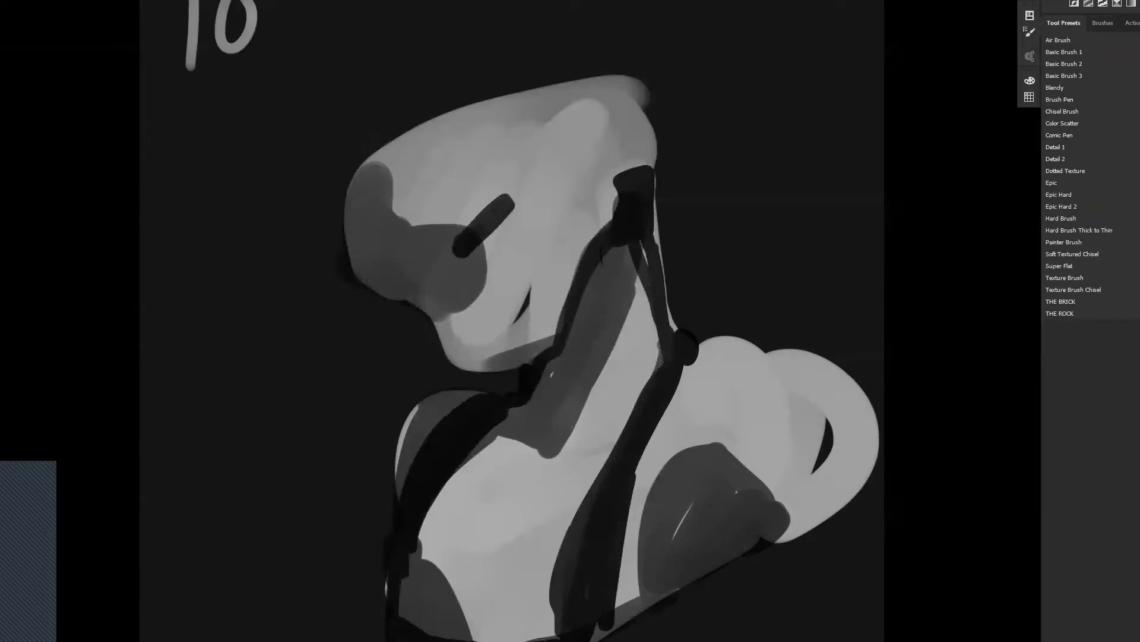
left_click_drag(630, 607, 683, 561)
mouse_move(820, 414)
left_mouse_down()
mouse_move(738, 494)
mouse_move(800, 435)
mouse_move(850, 425)
mouse_move(867, 436)
mouse_move(731, 551)
mouse_move(805, 513)
mouse_move(784, 493)
left_mouse_up()
left_click_drag(363, 260, 357, 254)
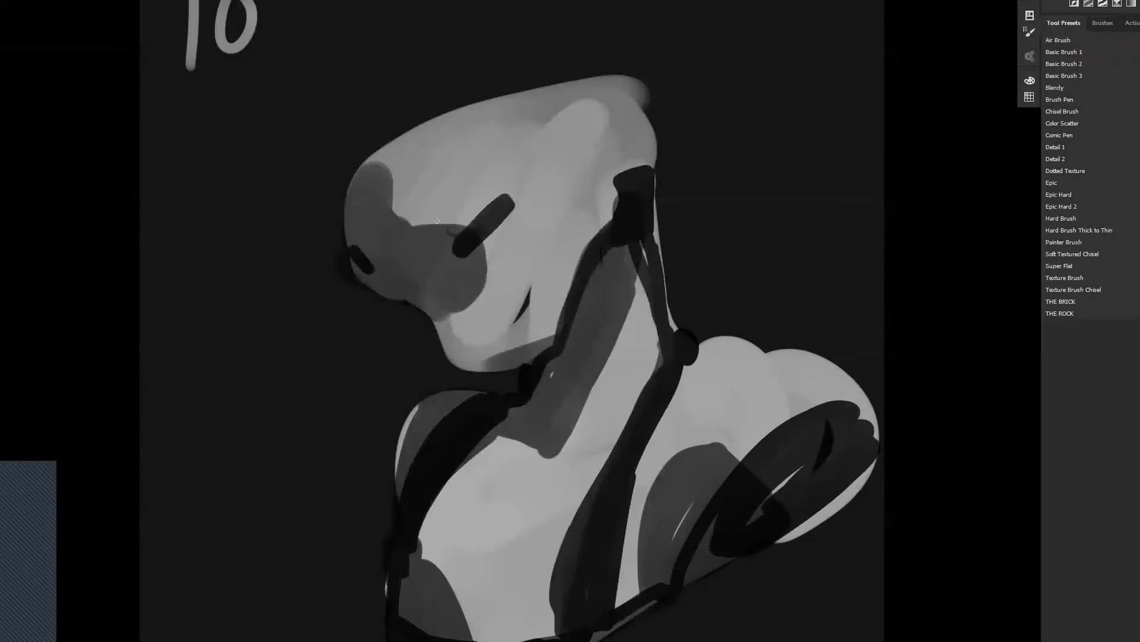
Step: Draw thin dark panel lines across the head, face, shoulder, chest and collar of the bust
mouse_move(391, 212)
left_mouse_down()
mouse_move(448, 121)
mouse_move(526, 93)
left_mouse_up()
mouse_move(768, 431)
left_mouse_down()
mouse_move(658, 435)
mouse_move(482, 571)
mouse_move(419, 534)
left_mouse_up()
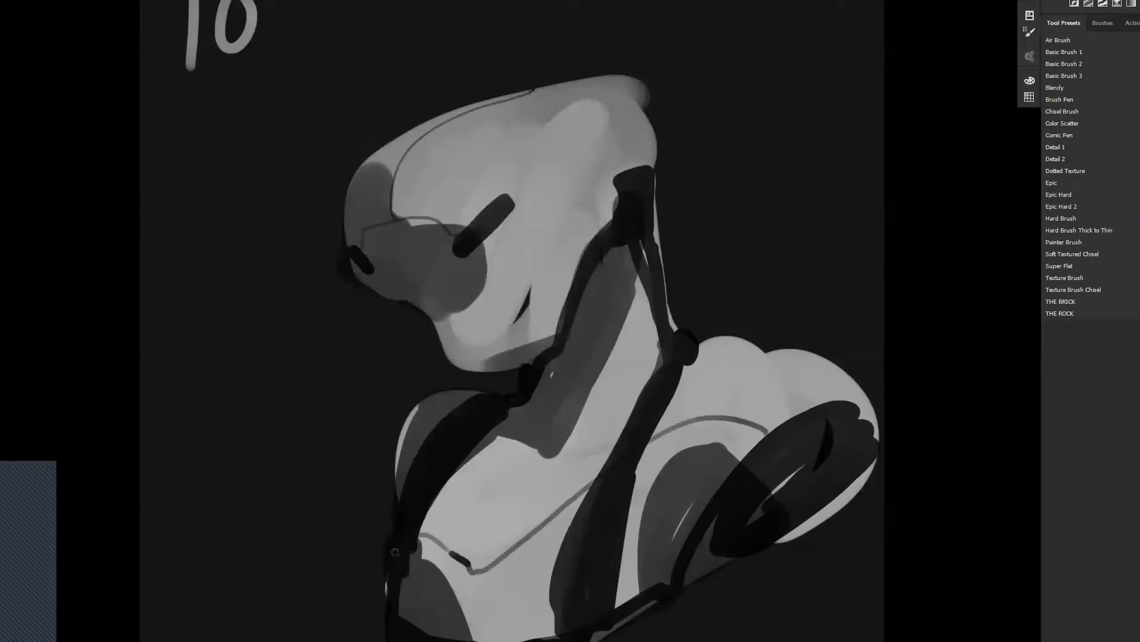
left_click_drag(550, 458, 648, 402)
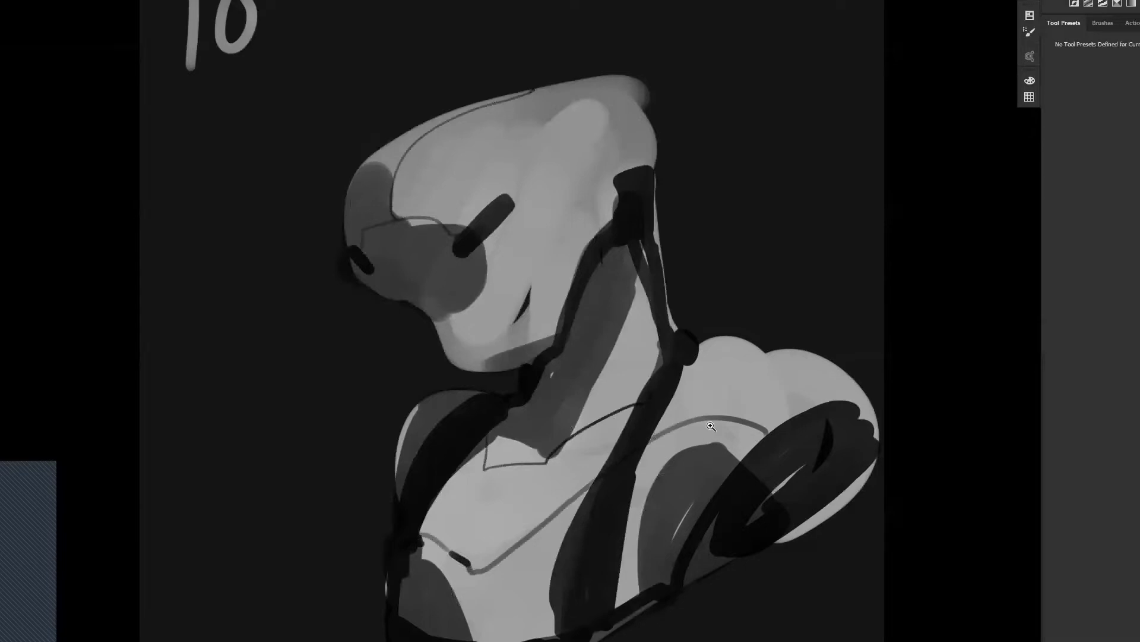
key("ctrl+minus")
key("ctrl+f")
key("ctrl+f")
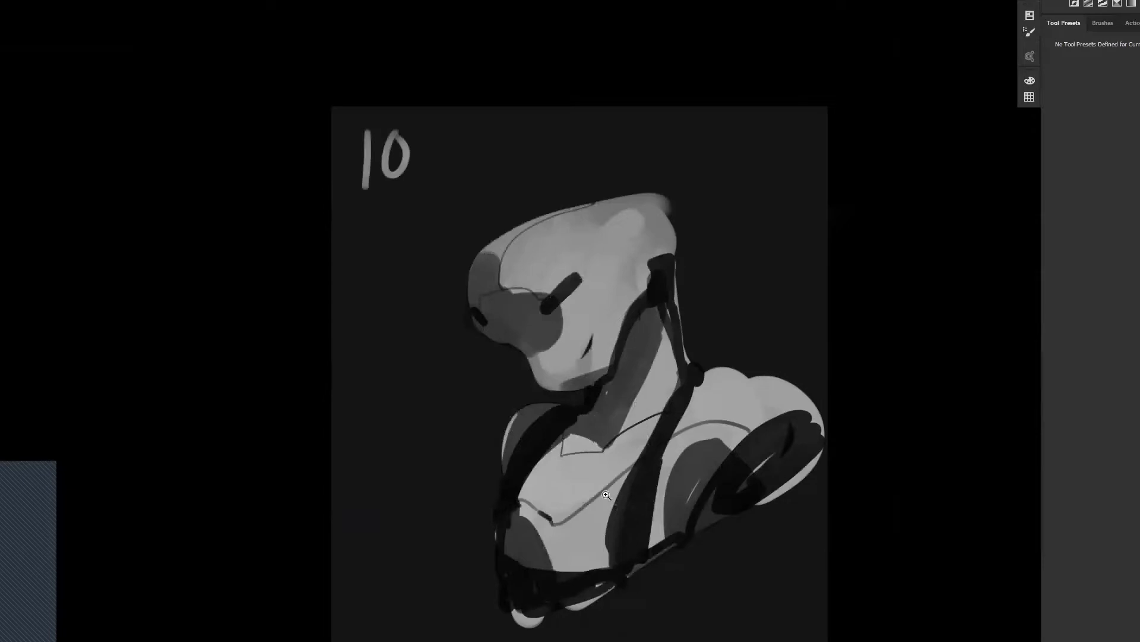
Step: Enlarge the brush and remove the bust and the handwritten 10 to leave an empty dark canvas
key("b")
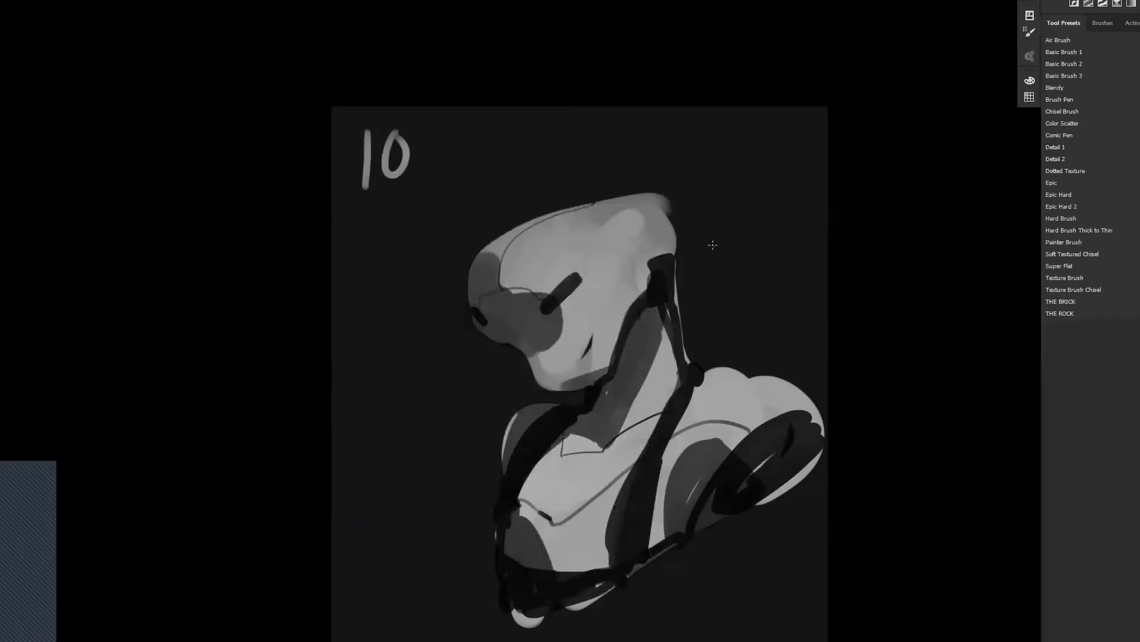
key("bracketright")
key("bracketright")
key("bracketright")
key("bracketright")
key("bracketright")
left_click_drag(472, 112, 452, 37)
key("ctrl+alt+z")
key("ctrl+alt+z")
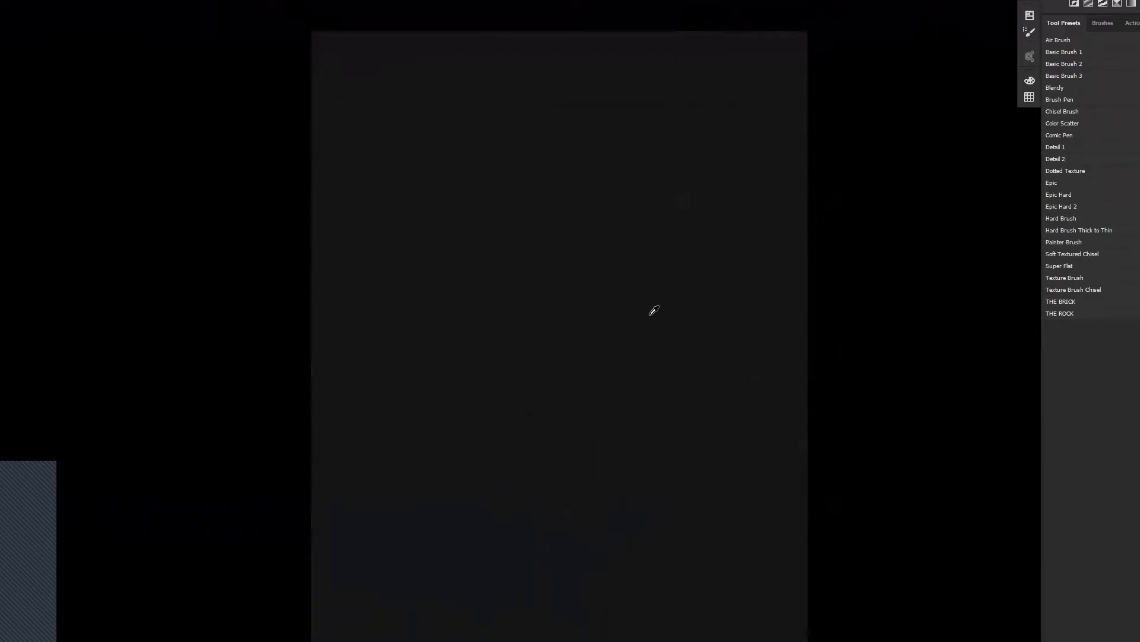
left_click(593, 256, "ctrl")
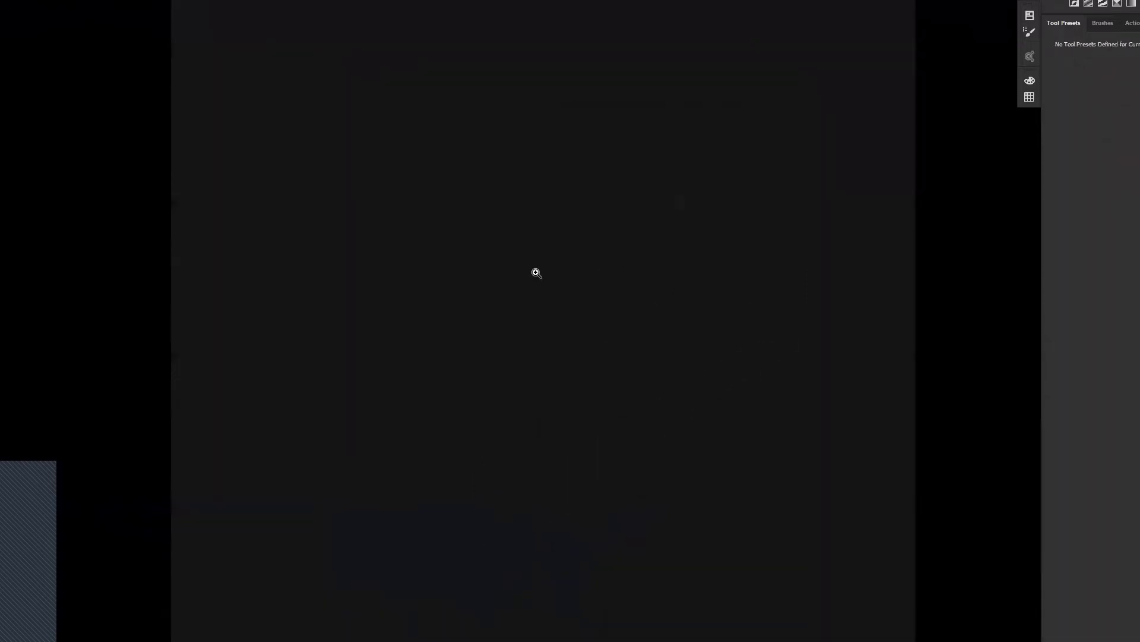
Step: Outline two facing cliffs with thick grey lines, leaving a wide gap between them
key("b")
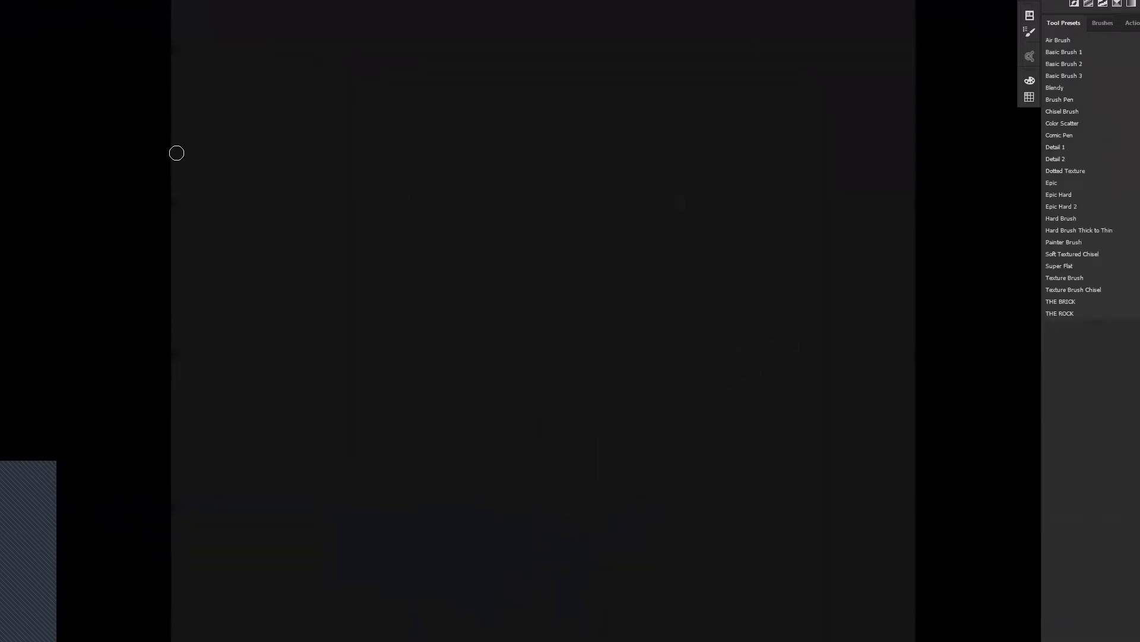
mouse_move(151, 148)
left_mouse_down()
mouse_move(451, 136)
mouse_move(462, 175)
mouse_move(395, 296)
mouse_move(345, 504)
mouse_move(321, 543)
mouse_move(314, 641)
left_mouse_up()
mouse_move(927, 209)
left_mouse_down()
mouse_move(754, 298)
mouse_move(925, 529)
left_mouse_up()
left_click_drag(437, 176, 449, 325)
Step: Sketch a thin-lined pointed tent shape with a small triangular form inside, standing on the left cliff
mouse_move(216, 240)
left_mouse_down()
mouse_move(340, 169)
mouse_move(331, 257)
mouse_move(238, 261)
mouse_move(234, 243)
mouse_move(239, 233)
mouse_move(263, 249)
mouse_move(344, 185)
left_mouse_up()
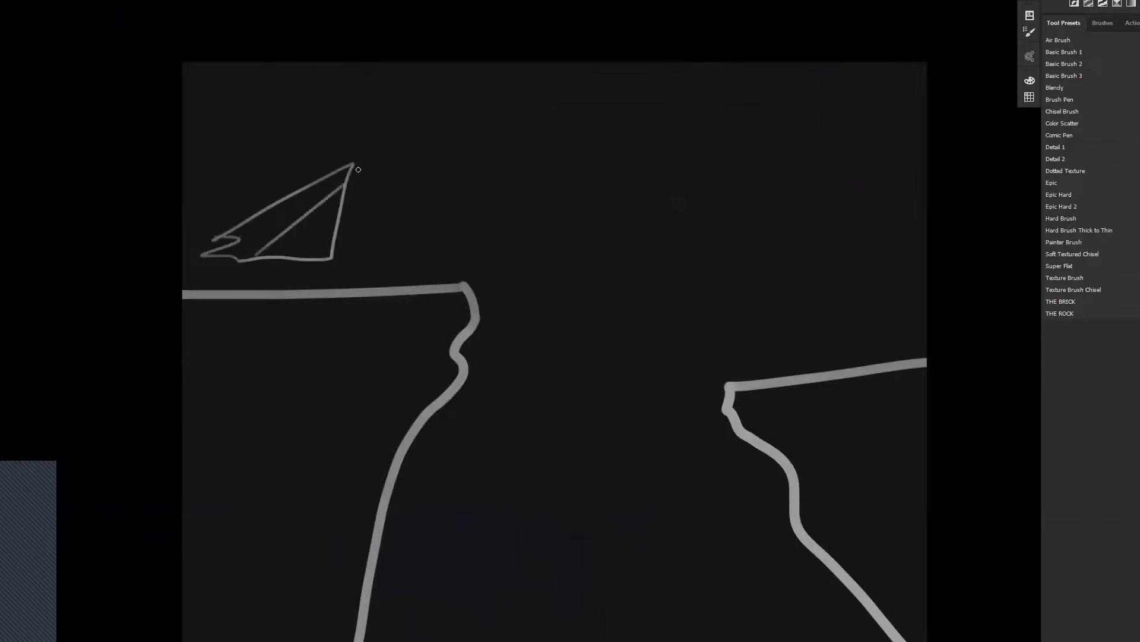
left_click_drag(304, 216, 292, 244)
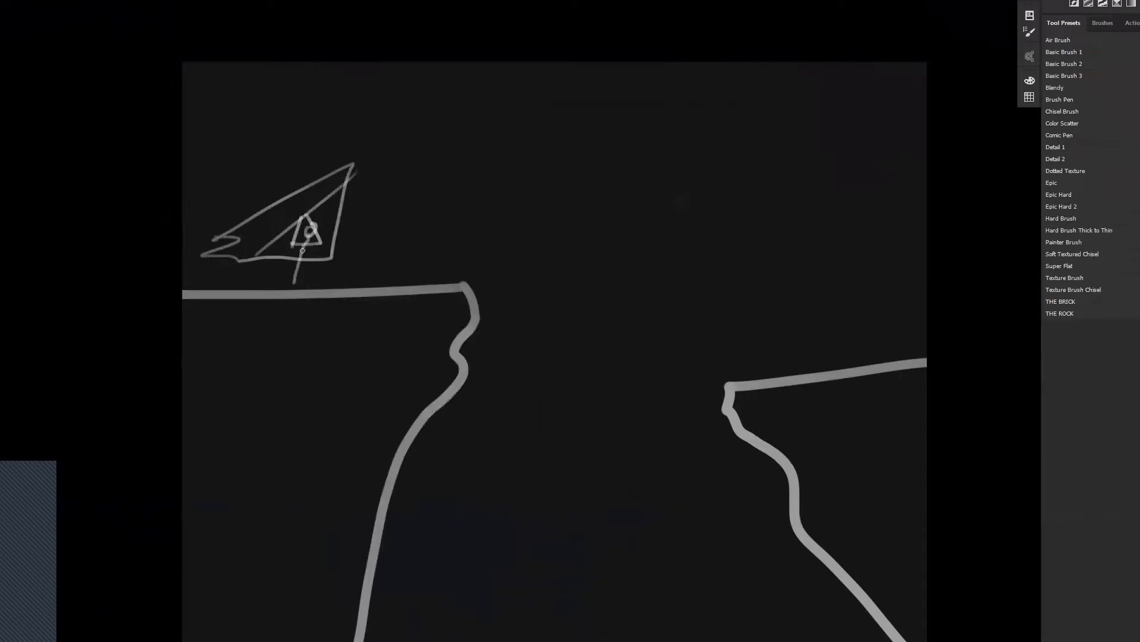
left_click_drag(298, 281, 296, 282)
mouse_move(304, 259)
left_mouse_down()
mouse_move(438, 248)
mouse_move(412, 260)
left_mouse_up()
mouse_move(430, 273)
left_mouse_down()
mouse_move(462, 291)
mouse_move(522, 372)
left_mouse_up()
key("ctrl+alt+z")
key("ctrl+alt+z")
key("ctrl+alt+z")
key("ctrl+z")
Step: Lasso the edge section of the right cliff outline and move it closer to the left cliff
left_click_drag(494, 325, 475, 269)
key("l")
left_click_drag(857, 254, 632, 315)
mouse_move(749, 533)
left_mouse_down()
mouse_move(953, 601)
mouse_move(894, 359)
left_mouse_up()
key("ctrl+d")
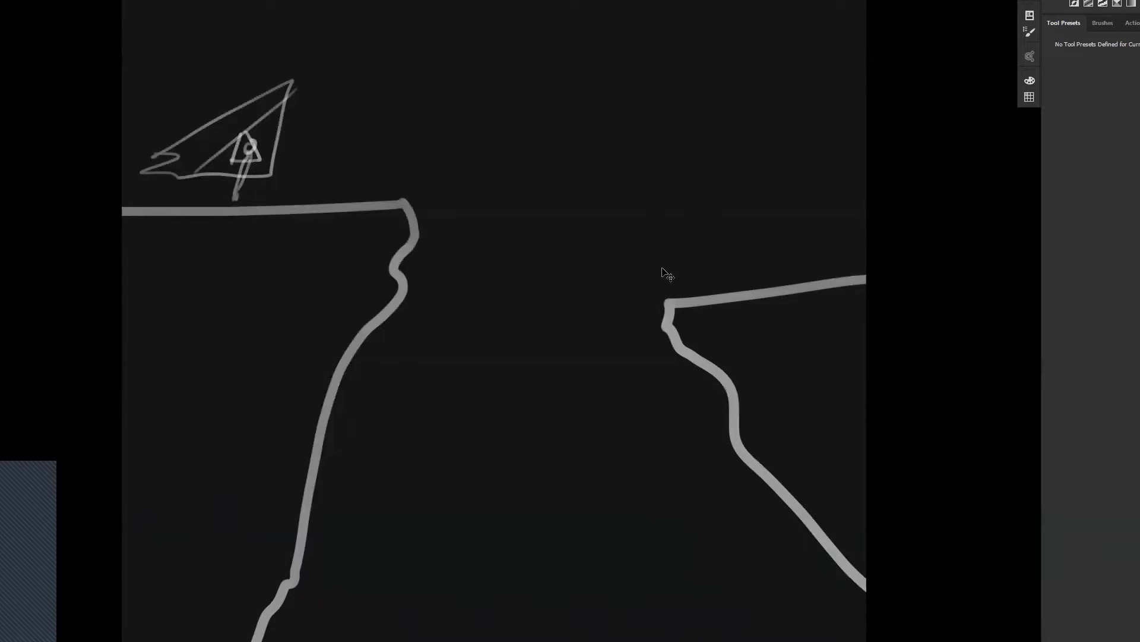
mouse_move(784, 357)
left_mouse_down()
mouse_move(814, 123)
mouse_move(795, 302)
mouse_move(788, 631)
mouse_move(797, 614)
mouse_move(602, 511)
mouse_move(528, 333)
mouse_move(661, 356)
mouse_move(652, 354)
left_mouse_up()
Step: Brush three thin wavy horizontal lines across the sky above the gap between the cliffs
key("b")
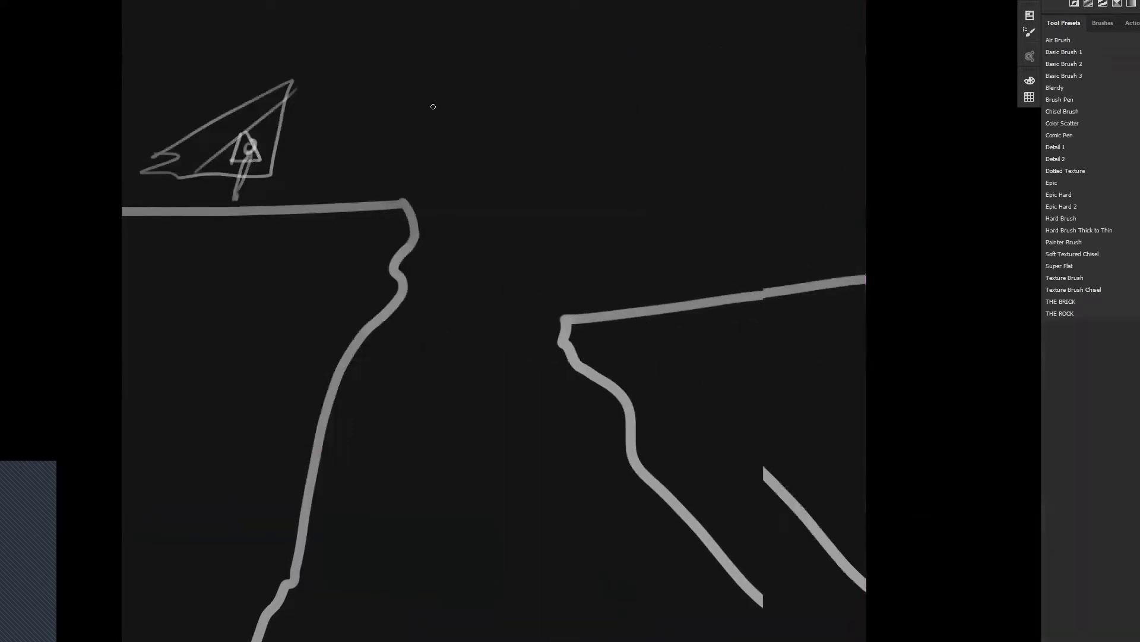
left_click_drag(379, 60, 739, 59)
left_click_drag(449, 116, 799, 85)
left_click_drag(550, 147, 813, 162)
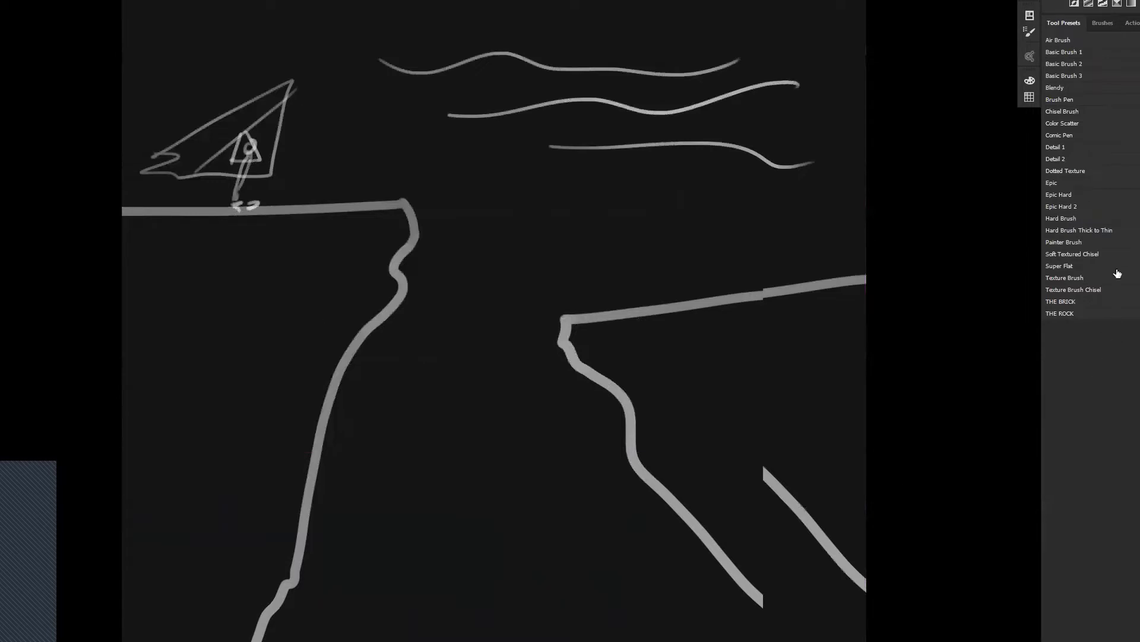
Step: Cover the cliff sketch with a black fill and lighten it to dark grey using Hue/Saturation
key("ctrl+BackSpace")
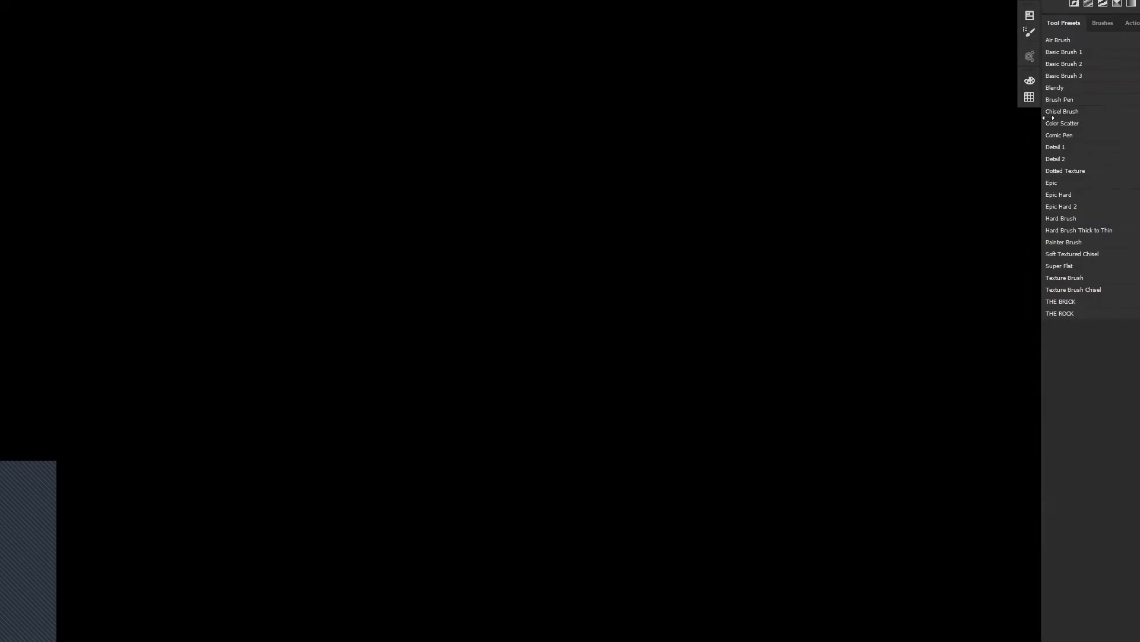
key("ctrl+u")
mouse_move(796, 213)
left_mouse_down()
mouse_move(784, 212)
mouse_move(800, 199)
left_mouse_up()
left_click(911, 98)
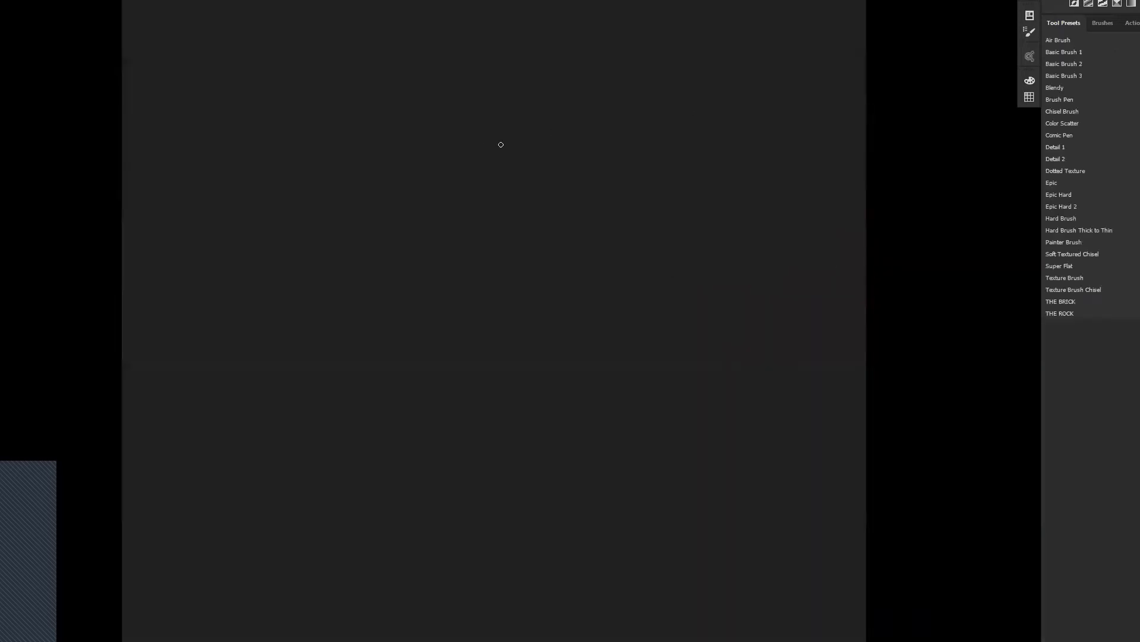
Step: Show the canvas on a grey surround without panels and paint a light grey oval head in its upper middle
key("space")
left_click_drag(557, 356, 561, 288)
key("f")
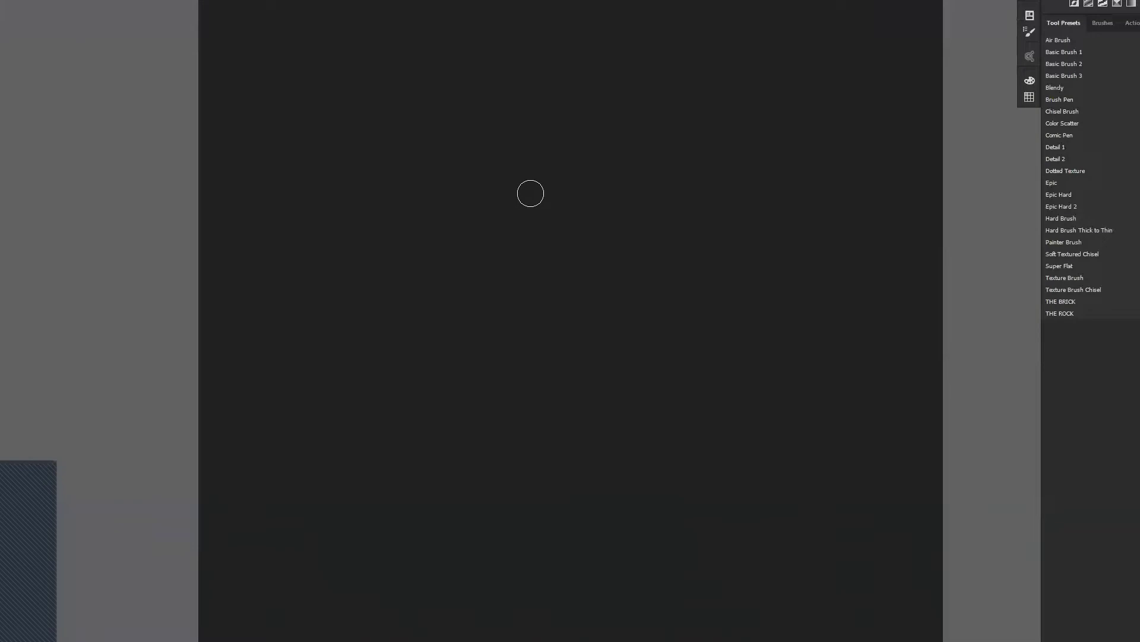
mouse_move(535, 242)
left_mouse_down()
mouse_move(502, 321)
mouse_move(525, 241)
left_mouse_up()
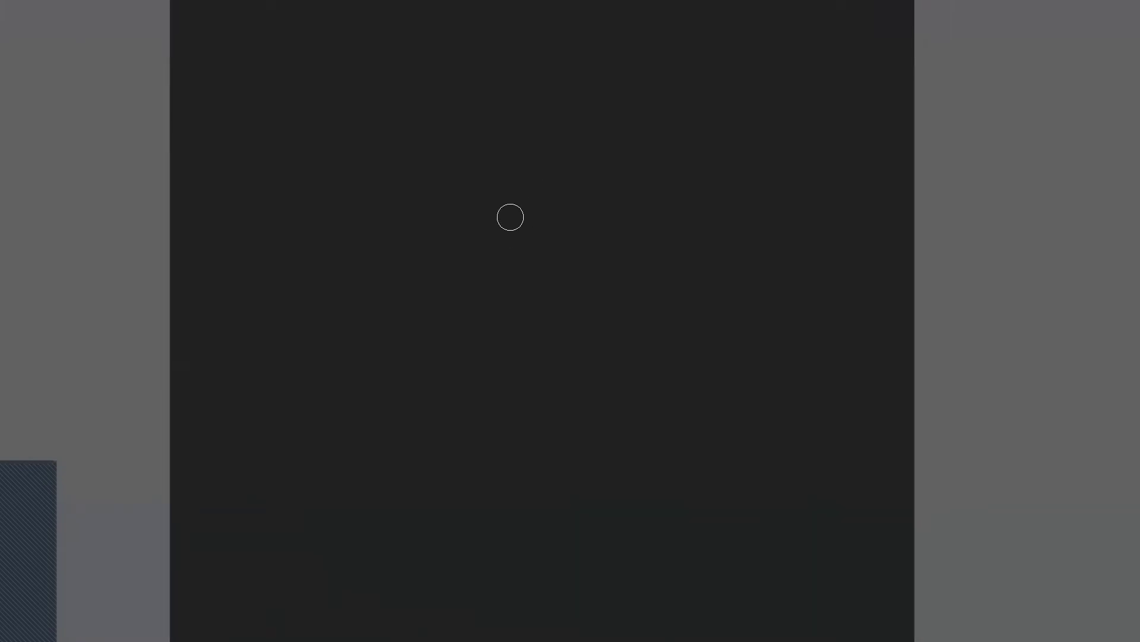
mouse_move(510, 268)
left_mouse_down()
mouse_move(514, 175)
mouse_move(579, 241)
mouse_move(539, 181)
mouse_move(512, 207)
mouse_move(575, 221)
mouse_move(525, 225)
mouse_move(516, 280)
mouse_move(556, 262)
mouse_move(523, 279)
mouse_move(535, 268)
mouse_move(522, 255)
mouse_move(573, 203)
mouse_move(508, 255)
mouse_move(547, 209)
mouse_move(519, 234)
mouse_move(522, 253)
mouse_move(580, 204)
mouse_move(527, 255)
mouse_move(534, 280)
mouse_move(509, 272)
mouse_move(548, 297)
left_mouse_up()
left_click(535, 268, "alt")
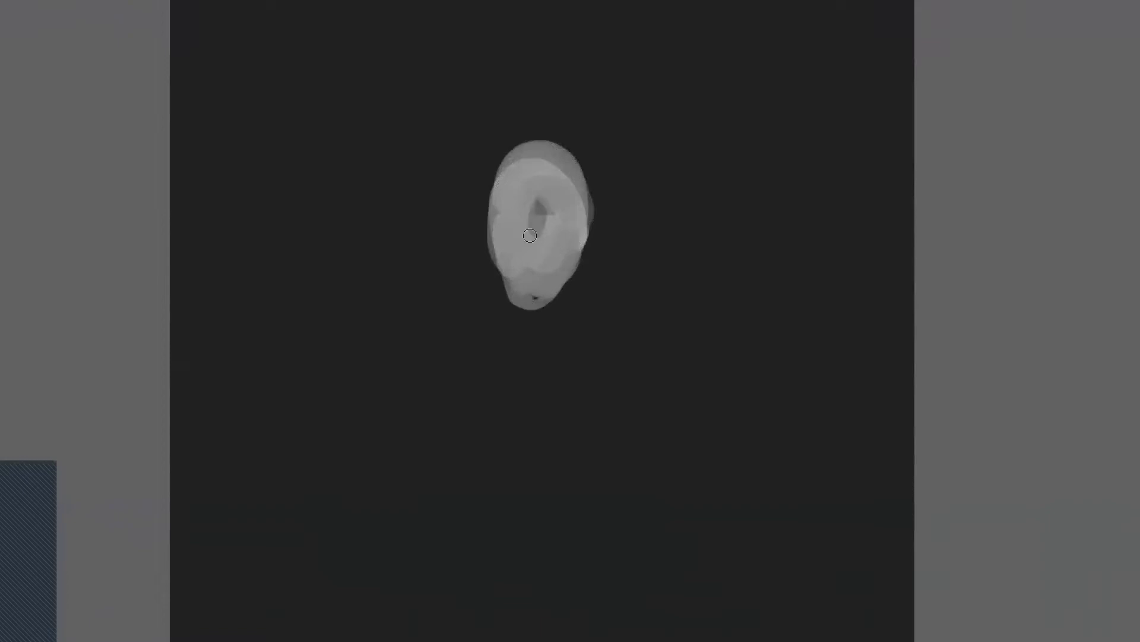
Step: Paint grey shoulders, two long downward-reaching arms and rough upper-chest forms around the head
mouse_move(582, 231)
left_mouse_down()
mouse_move(603, 268)
mouse_move(628, 282)
mouse_move(648, 320)
mouse_move(624, 307)
mouse_move(639, 327)
left_mouse_up()
mouse_move(490, 252)
left_mouse_down()
mouse_move(479, 231)
mouse_move(461, 237)
mouse_move(455, 255)
mouse_move(477, 248)
mouse_move(451, 285)
left_mouse_up()
mouse_move(624, 287)
left_mouse_down()
mouse_move(659, 339)
mouse_move(630, 296)
mouse_move(635, 316)
mouse_move(620, 330)
mouse_move(615, 285)
mouse_move(629, 321)
left_mouse_up()
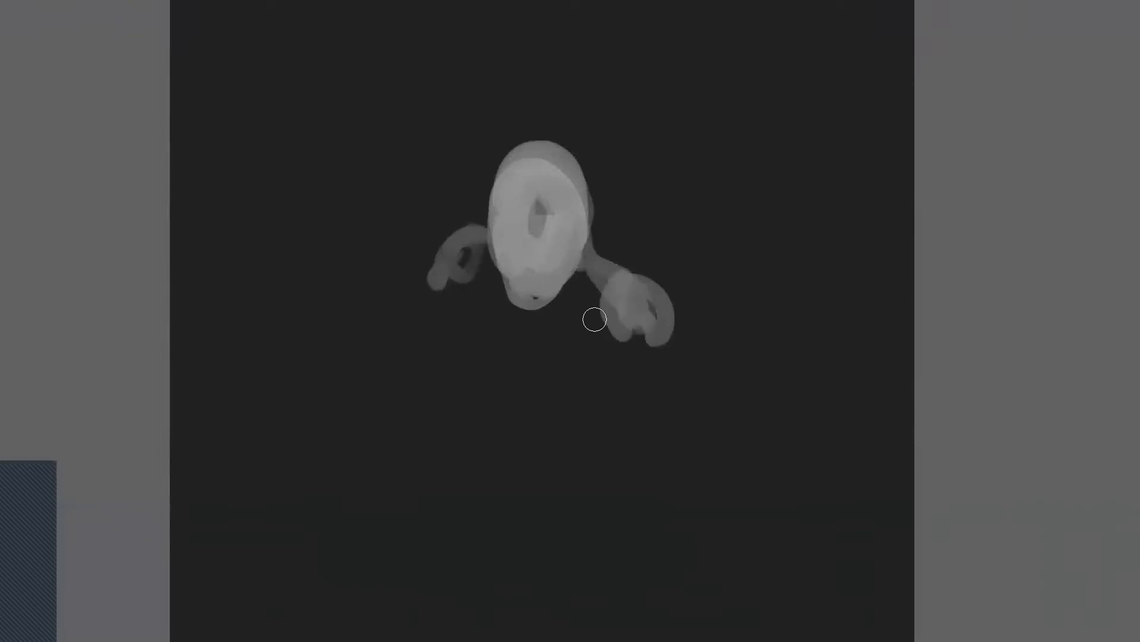
mouse_move(638, 394)
left_mouse_down()
mouse_move(649, 339)
mouse_move(654, 404)
mouse_move(659, 382)
mouse_move(675, 435)
mouse_move(636, 458)
mouse_move(585, 540)
mouse_move(662, 463)
left_mouse_up()
mouse_move(435, 291)
left_mouse_down()
mouse_move(372, 354)
mouse_move(434, 292)
mouse_move(420, 311)
mouse_move(458, 287)
mouse_move(463, 262)
left_mouse_up()
mouse_move(489, 311)
left_mouse_down()
mouse_move(487, 253)
mouse_move(490, 299)
mouse_move(470, 287)
mouse_move(470, 318)
mouse_move(493, 332)
mouse_move(482, 298)
mouse_move(532, 340)
left_mouse_up()
mouse_move(594, 265)
left_mouse_down()
mouse_move(591, 279)
mouse_move(637, 313)
mouse_move(597, 272)
mouse_move(650, 312)
mouse_move(657, 292)
mouse_move(660, 318)
mouse_move(637, 338)
mouse_move(667, 381)
mouse_move(632, 369)
left_mouse_up()
Step: Brighten the forehead and give the face dark slanted eyes, small cheek marks and a mouth line
mouse_move(487, 241)
left_mouse_down()
mouse_move(476, 242)
mouse_move(500, 254)
left_mouse_up()
mouse_move(497, 191)
left_mouse_down()
mouse_move(514, 172)
mouse_move(570, 179)
mouse_move(523, 208)
mouse_move(576, 226)
mouse_move(531, 246)
left_mouse_up()
mouse_move(492, 231)
left_mouse_down()
mouse_move(510, 256)
mouse_move(502, 246)
mouse_move(553, 245)
mouse_move(544, 258)
left_mouse_up()
key("e")
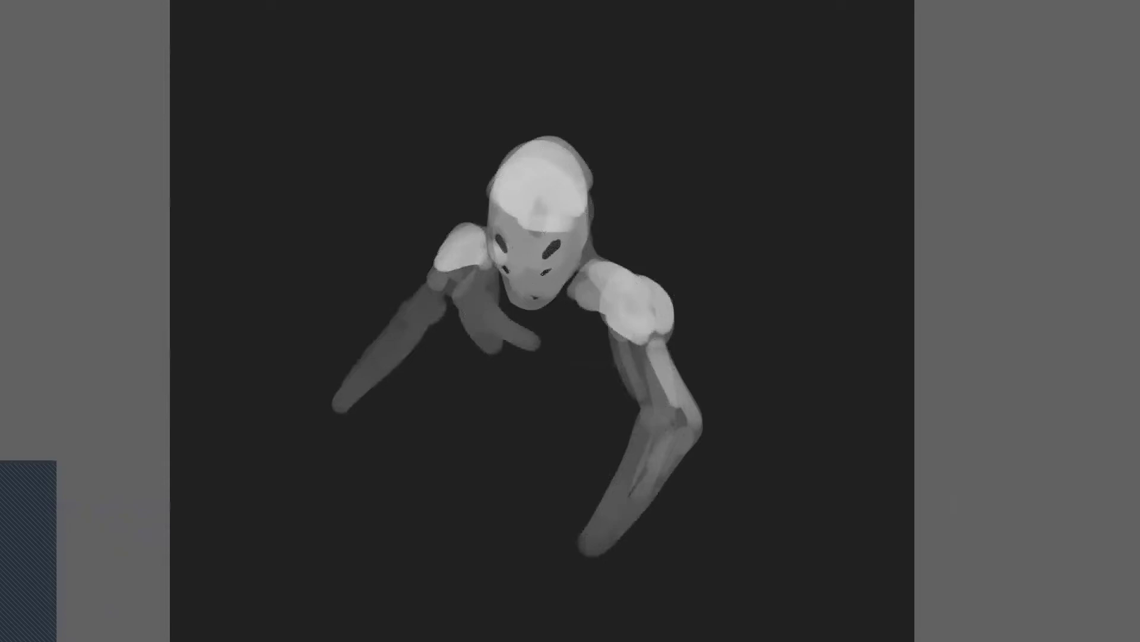
left_click_drag(511, 291, 537, 302)
Step: Shade the neck and upper chest beneath the jaw in dark grey and blend the bright forehead into the face
mouse_move(501, 266)
left_mouse_down()
mouse_move(499, 322)
mouse_move(522, 326)
left_mouse_up()
key("bracketright")
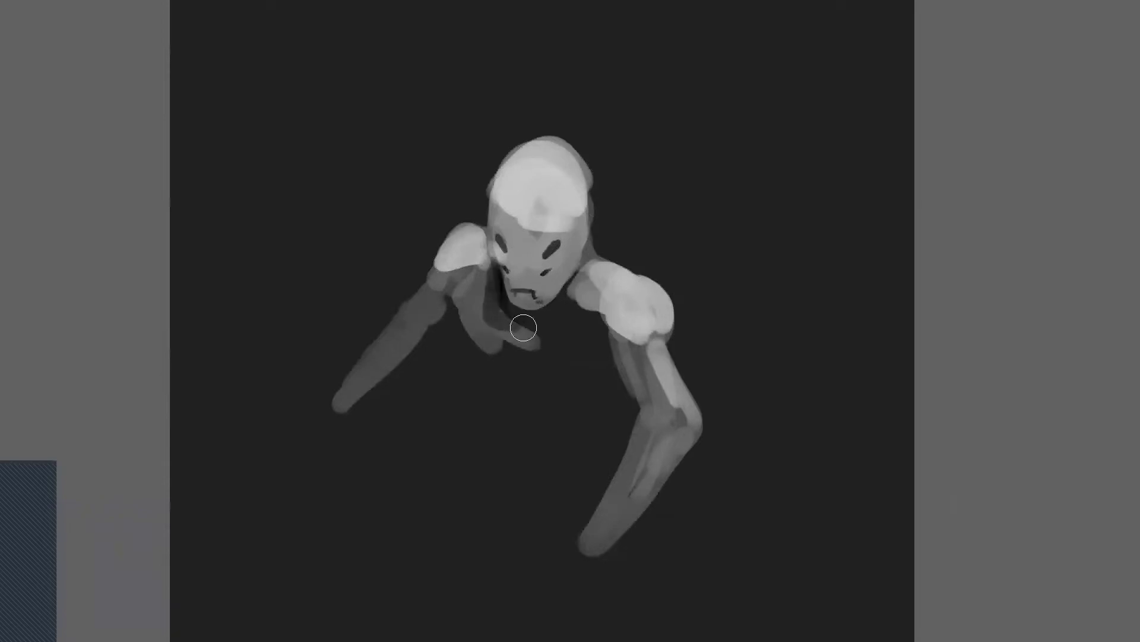
mouse_move(494, 290)
left_mouse_down()
mouse_move(488, 314)
mouse_move(478, 305)
mouse_move(510, 339)
mouse_move(497, 309)
mouse_move(565, 309)
left_mouse_up()
left_click_drag(582, 259, 542, 299)
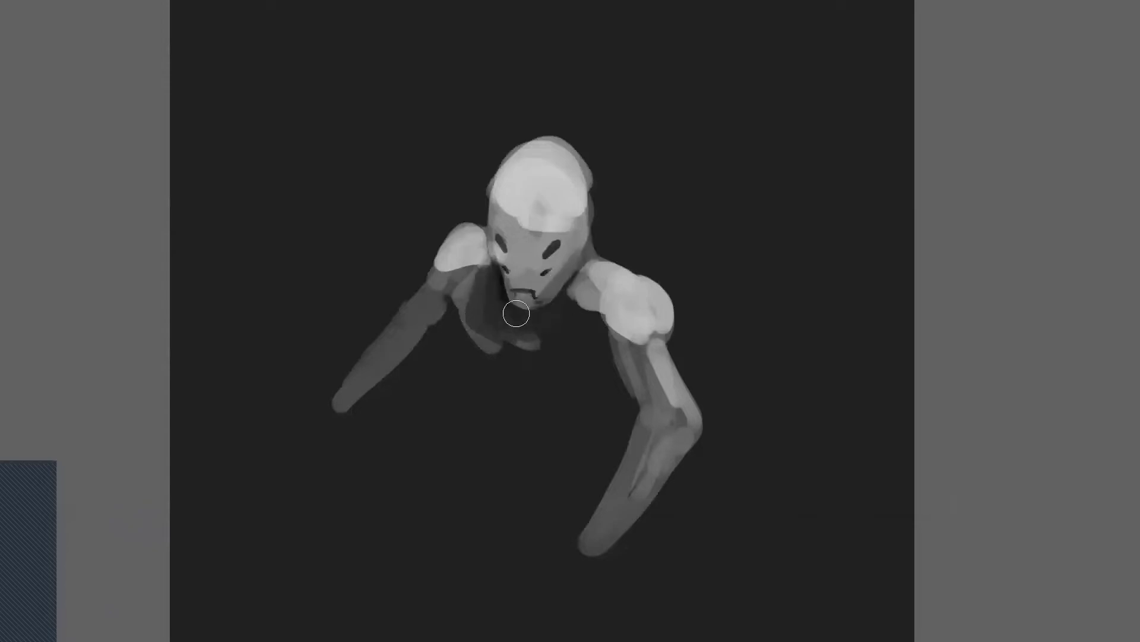
mouse_move(533, 218)
left_mouse_down()
mouse_move(509, 221)
mouse_move(558, 214)
mouse_move(522, 193)
mouse_move(576, 195)
mouse_move(509, 191)
mouse_move(565, 194)
mouse_move(524, 229)
left_mouse_up()
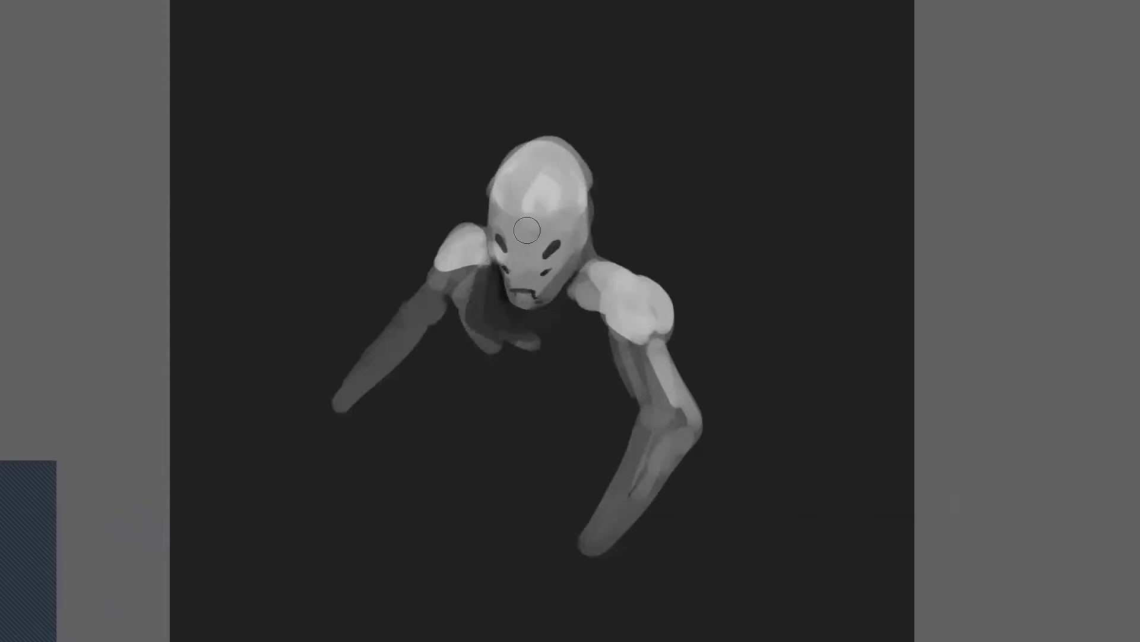
Step: Flip the figure horizontally and paint a near-black torso between the arms with a dark shape beside the neck
key("ctrl+f")
mouse_move(473, 412)
left_mouse_down()
mouse_move(488, 431)
mouse_move(492, 404)
mouse_move(500, 423)
mouse_move(461, 422)
left_mouse_up()
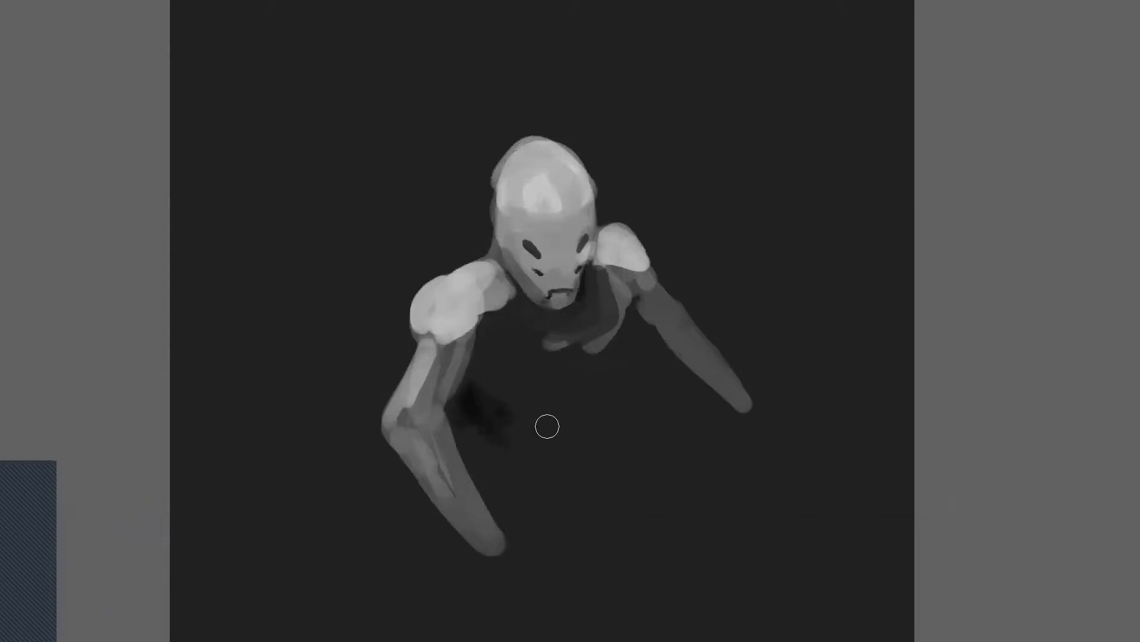
mouse_move(603, 413)
left_mouse_down()
mouse_move(543, 438)
mouse_move(538, 428)
mouse_move(598, 409)
mouse_move(620, 362)
mouse_move(510, 403)
left_mouse_up()
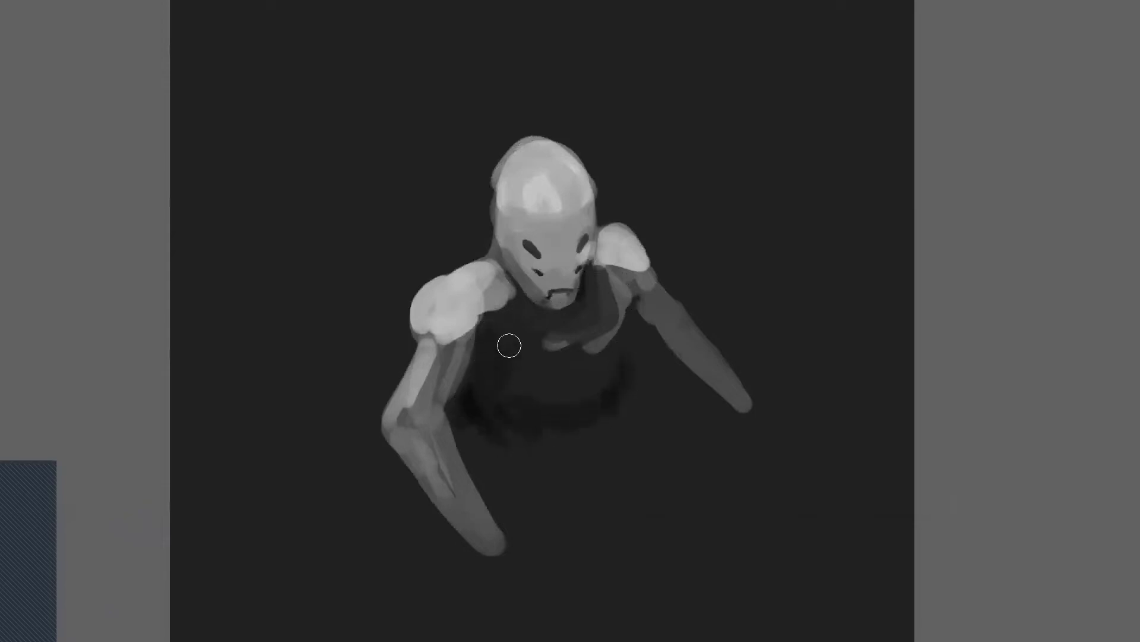
mouse_move(568, 357)
left_mouse_down()
mouse_move(591, 345)
mouse_move(606, 360)
mouse_move(602, 391)
mouse_move(625, 312)
mouse_move(600, 399)
left_mouse_up()
mouse_move(509, 306)
left_mouse_down()
mouse_move(496, 258)
mouse_move(499, 305)
mouse_move(499, 282)
left_mouse_up()
Step: Sample the light shoulder grey and broaden the near shoulder and outer upper arm
left_click(433, 306, "alt")
left_click_drag(417, 297, 411, 327)
mouse_move(415, 369)
left_mouse_down()
mouse_move(439, 326)
mouse_move(467, 321)
mouse_move(415, 341)
mouse_move(407, 399)
left_mouse_up()
Step: Examine the Smudge tool's brush tip, Scattering, Transfer and Noise settings
key("Tab")
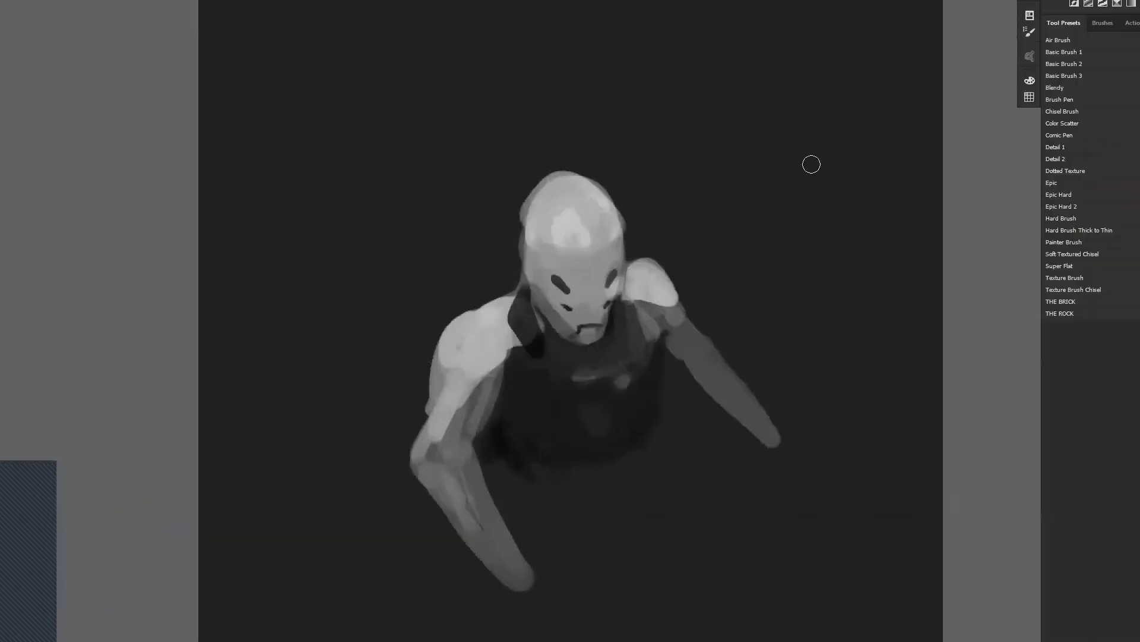
left_click(1030, 35)
left_click(1028, 36)
left_click(1025, 36)
key("r")
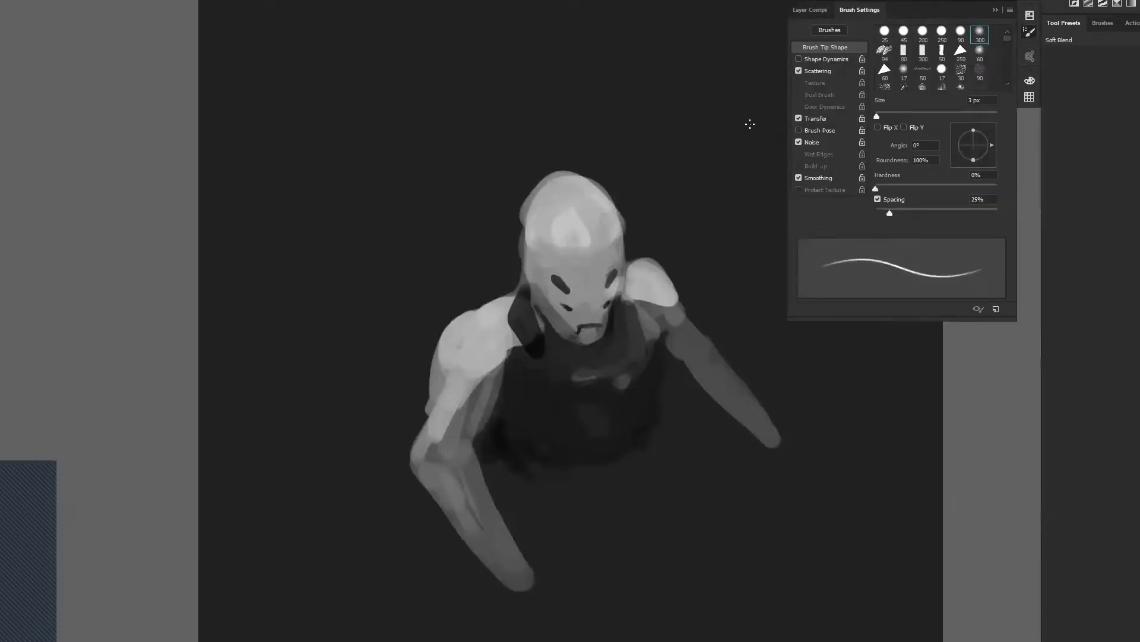
left_click(828, 74)
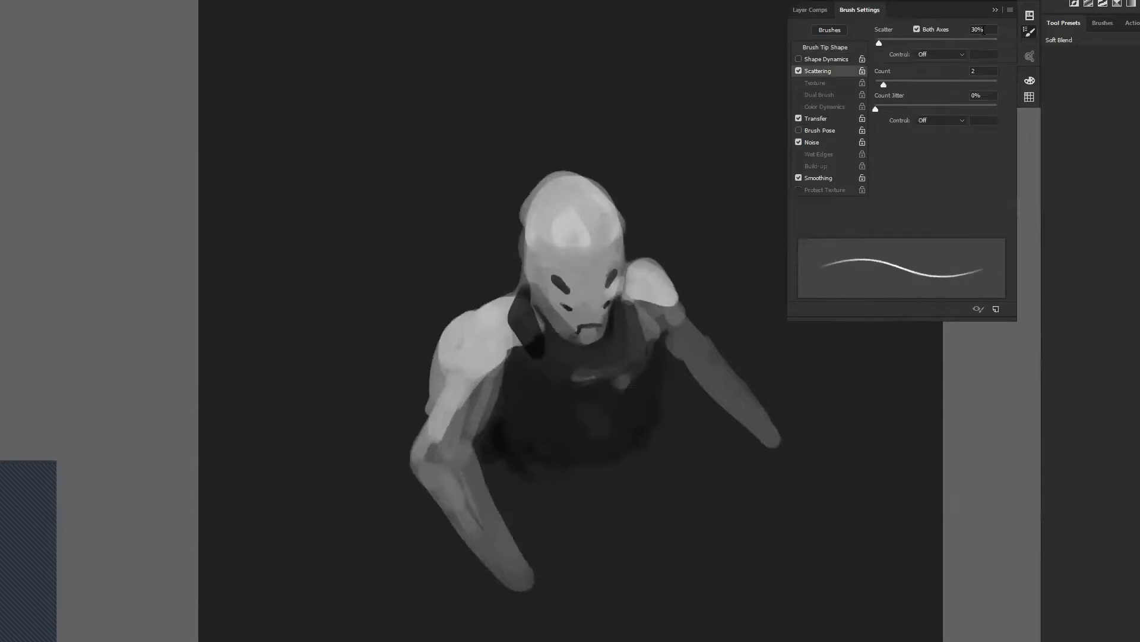
left_click(830, 117)
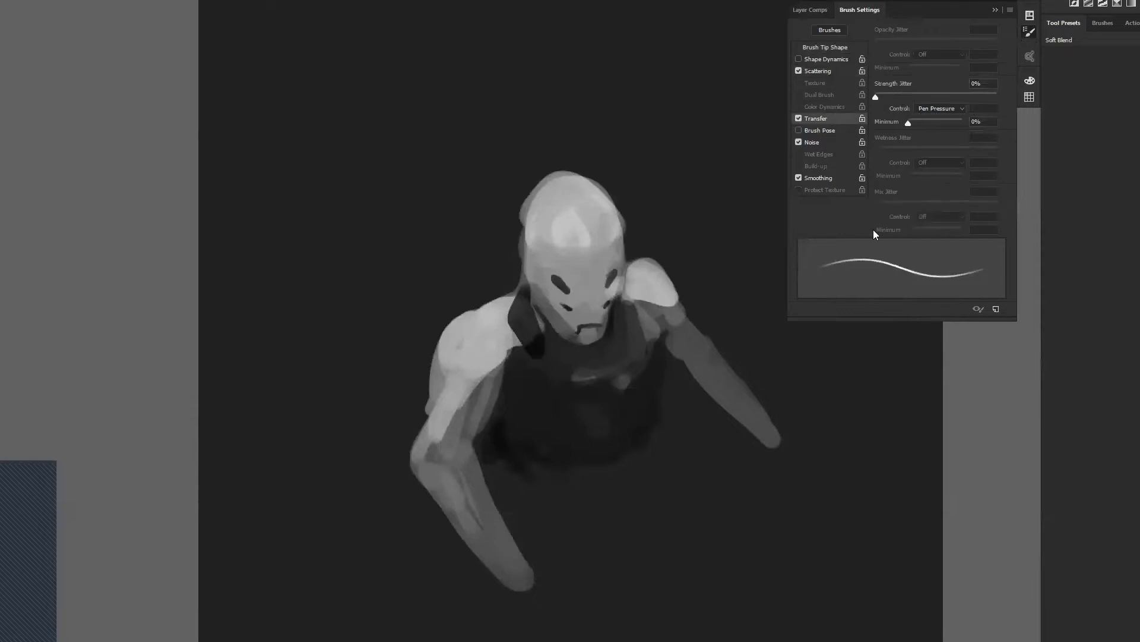
left_click(823, 143)
left_click(1030, 33)
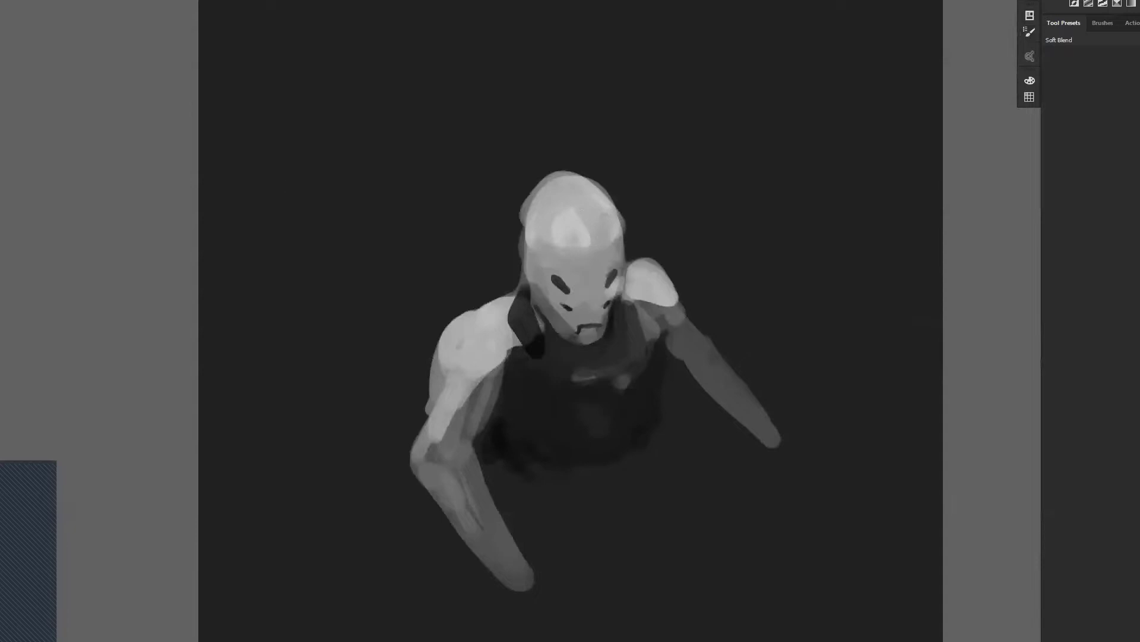
Step: Paint mid-grey patches on the near upper arm and the far shoulder with the Brush tool
key("b")
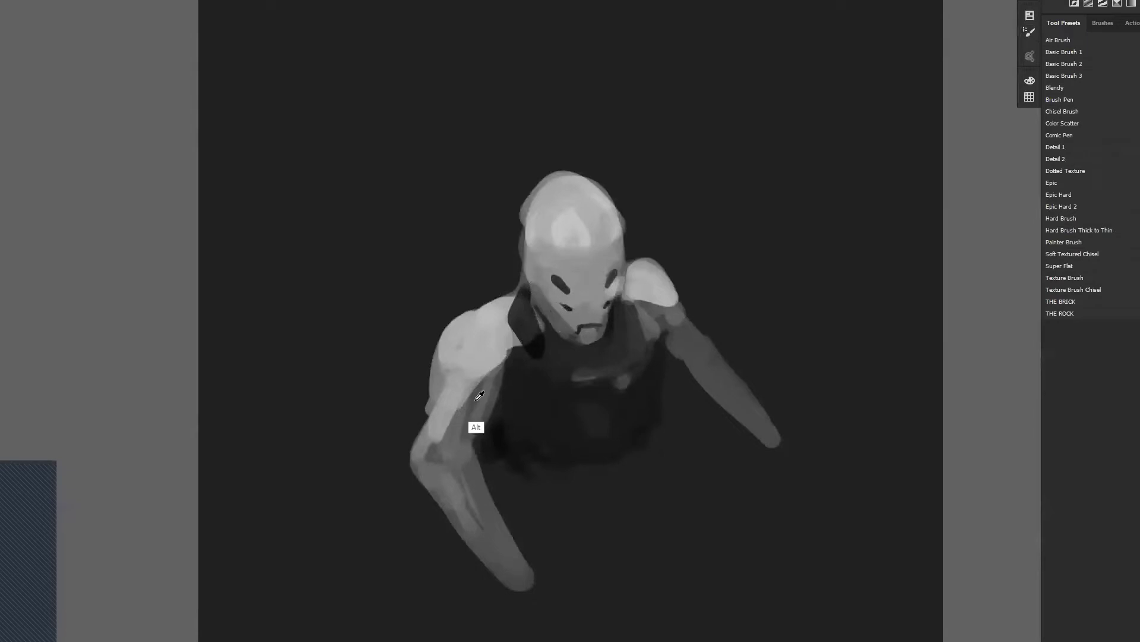
left_click_drag(453, 371, 444, 401)
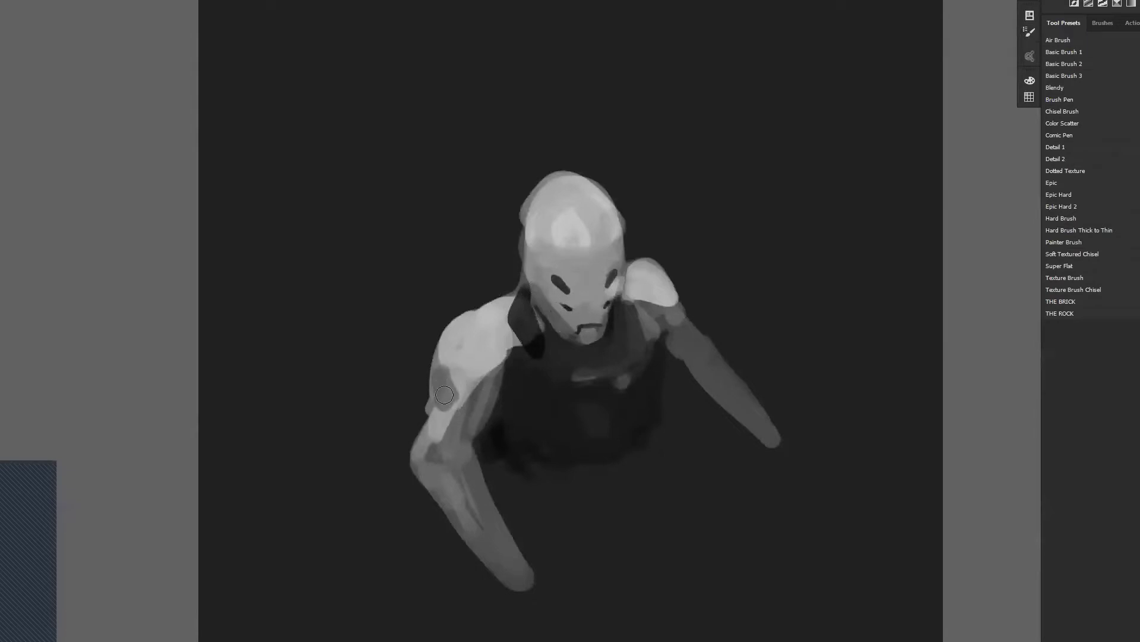
mouse_move(664, 296)
left_mouse_down()
mouse_move(677, 312)
mouse_move(666, 282)
mouse_move(664, 300)
left_mouse_up()
Step: Compare the Transfer settings of the Brush and Smudge tools, enlarging the Smudge tip to preview its stroke
left_click(1031, 33)
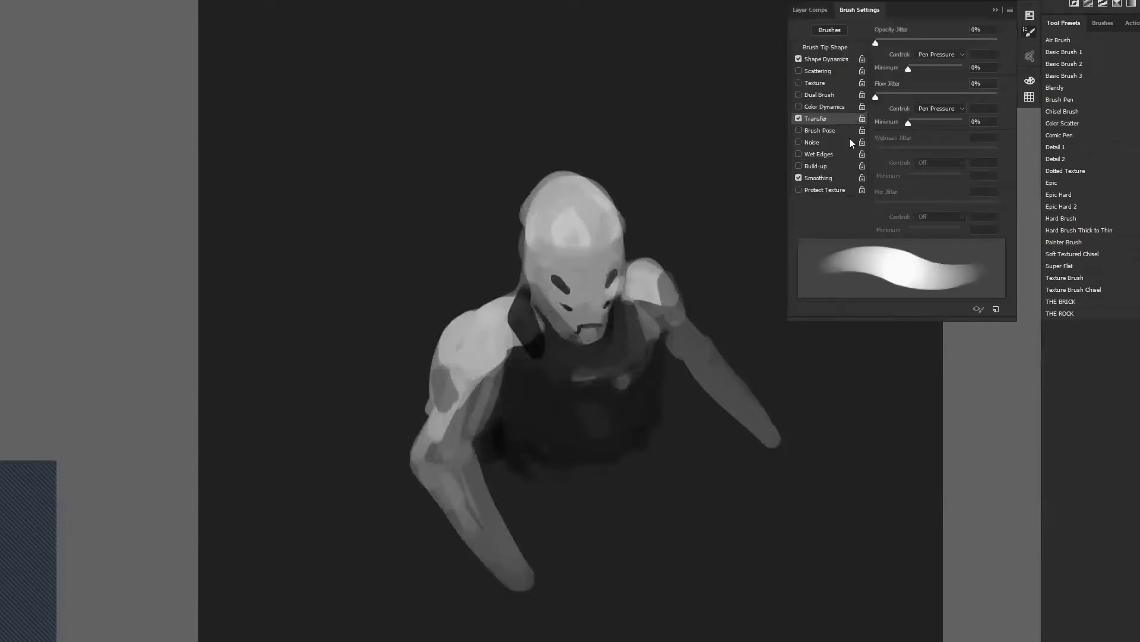
key("r")
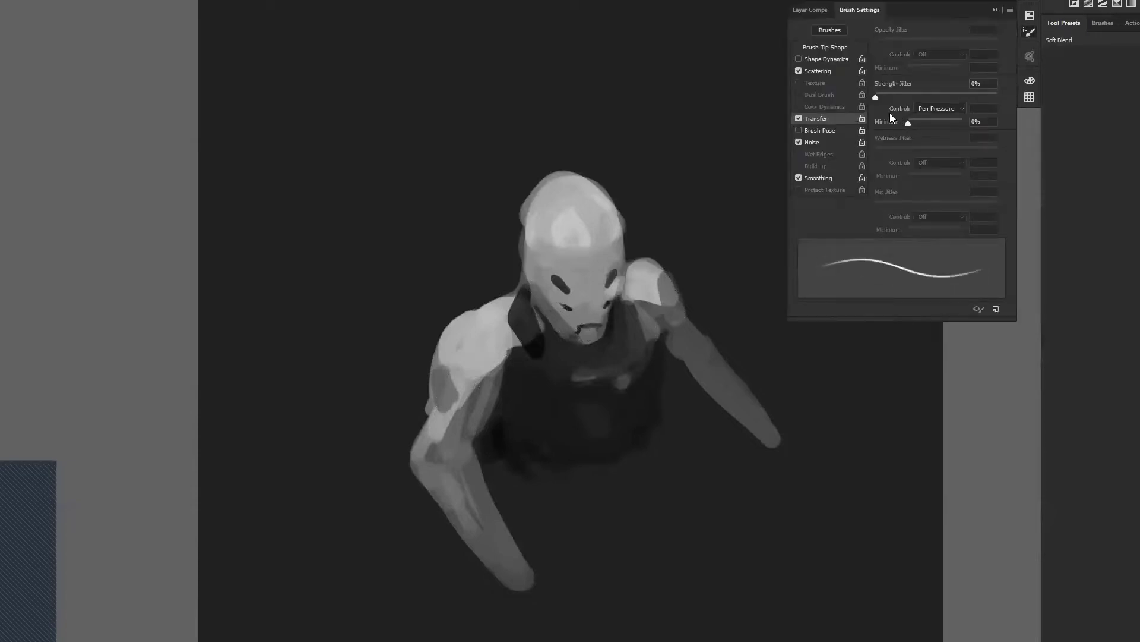
key("bracketright")
key("bracketright")
key("bracketright")
key("bracketright")
key("bracketright")
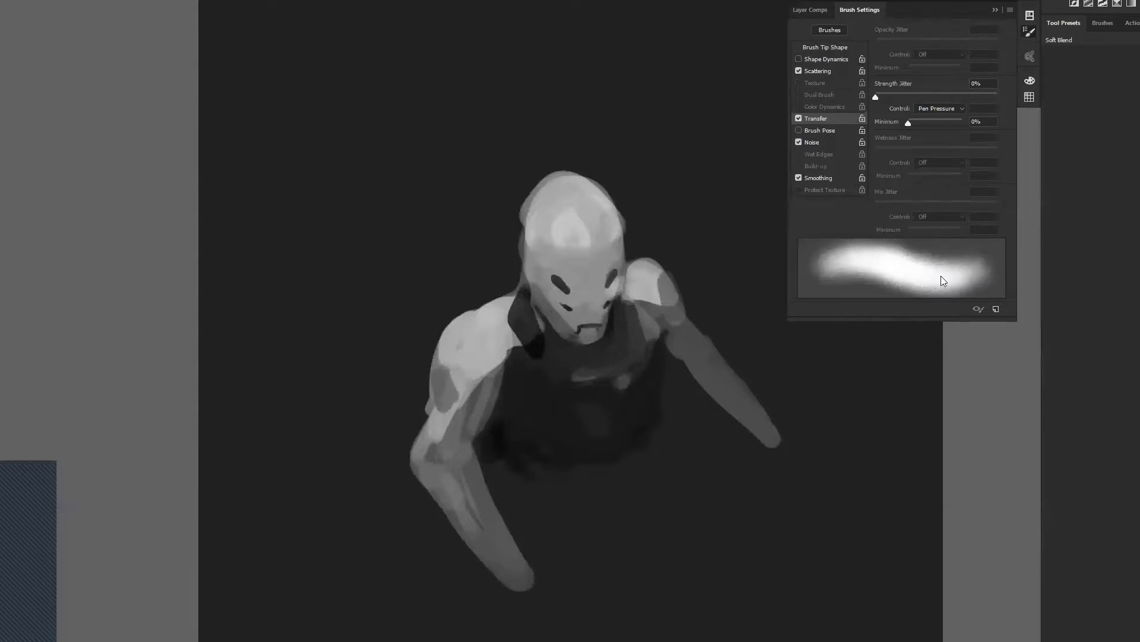
left_click(1030, 33)
Step: Define the torso's lower and far edges in near-black and add grey under the far shoulder joint
left_click_drag(606, 367, 533, 236)
key("b")
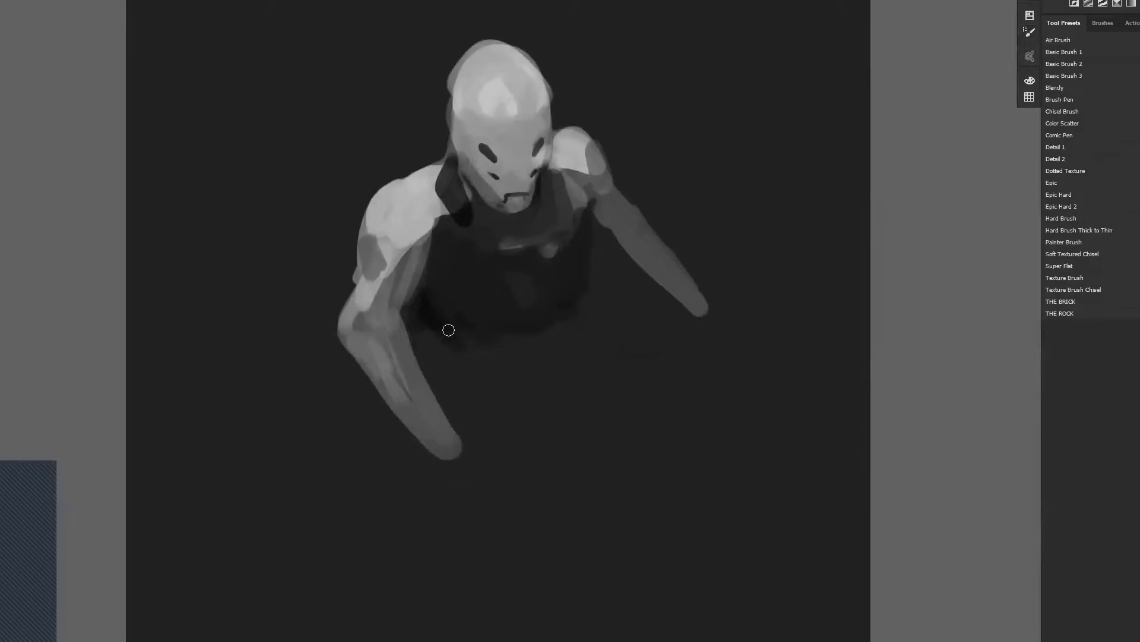
mouse_move(465, 333)
left_mouse_down()
mouse_move(506, 354)
mouse_move(522, 344)
left_mouse_up()
left_click_drag(586, 237, 582, 303)
left_click(607, 214, "alt")
left_click_drag(598, 219, 611, 241)
Step: Paint long blade-like grey strokes beside both forearms and a small grey form behind the near shoulder
mouse_move(332, 350)
left_mouse_down()
mouse_move(398, 448)
mouse_move(466, 511)
mouse_move(455, 483)
mouse_move(429, 475)
left_mouse_up()
left_click_drag(673, 253, 733, 349)
mouse_move(692, 257)
left_mouse_down()
mouse_move(753, 374)
mouse_move(743, 360)
left_mouse_up()
left_click_drag(666, 369, 735, 479)
left_click(470, 295, "alt")
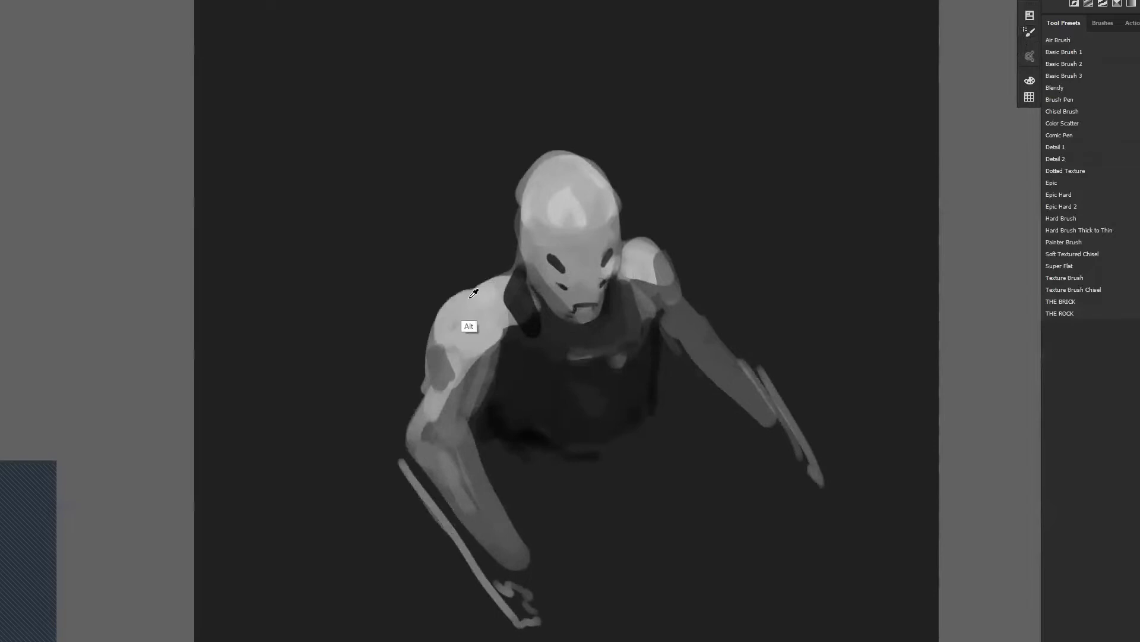
left_click_drag(467, 287, 492, 275)
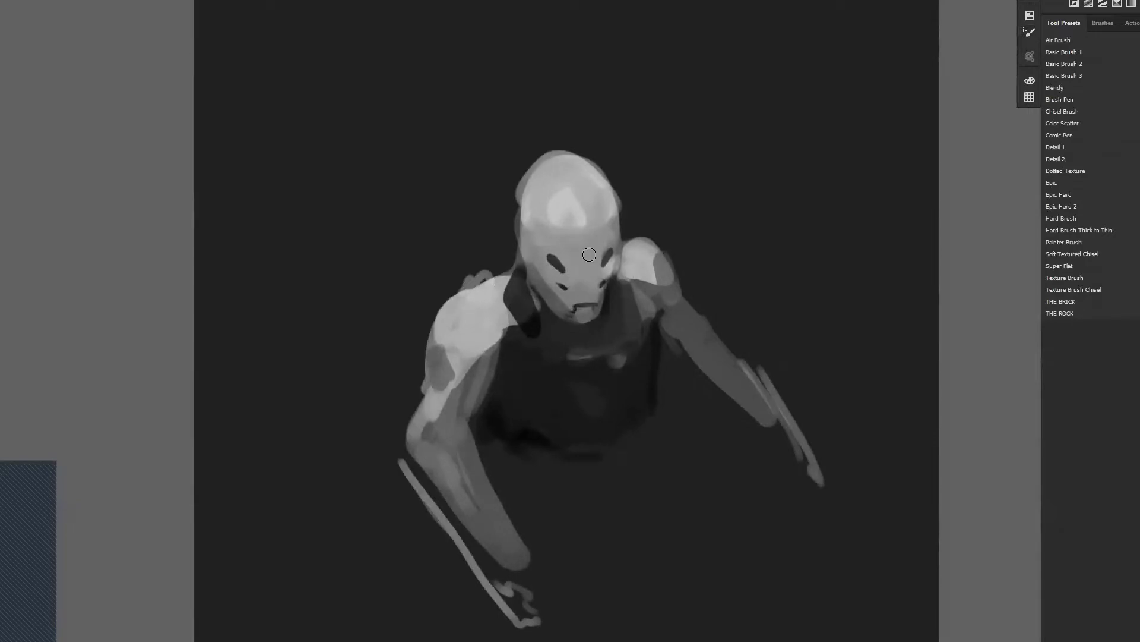
Step: Draw a grey helmet rim across the brow and temple and flip the figure horizontally
mouse_move(520, 237)
left_mouse_down()
mouse_move(546, 257)
mouse_move(610, 240)
left_mouse_up()
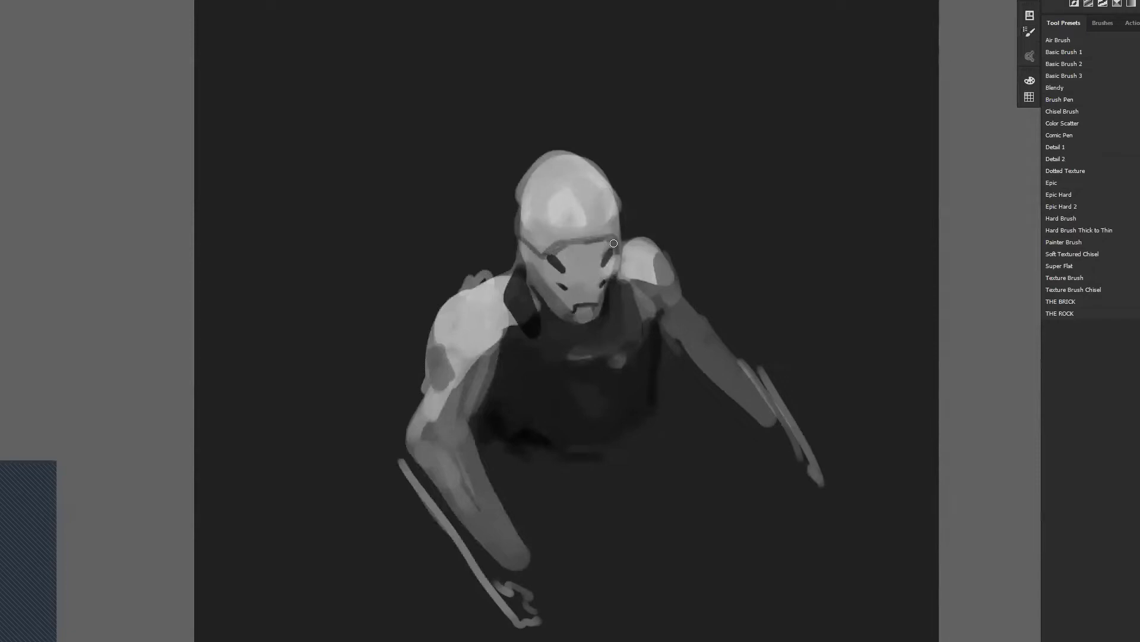
left_click_drag(616, 202, 617, 243)
key("F2")
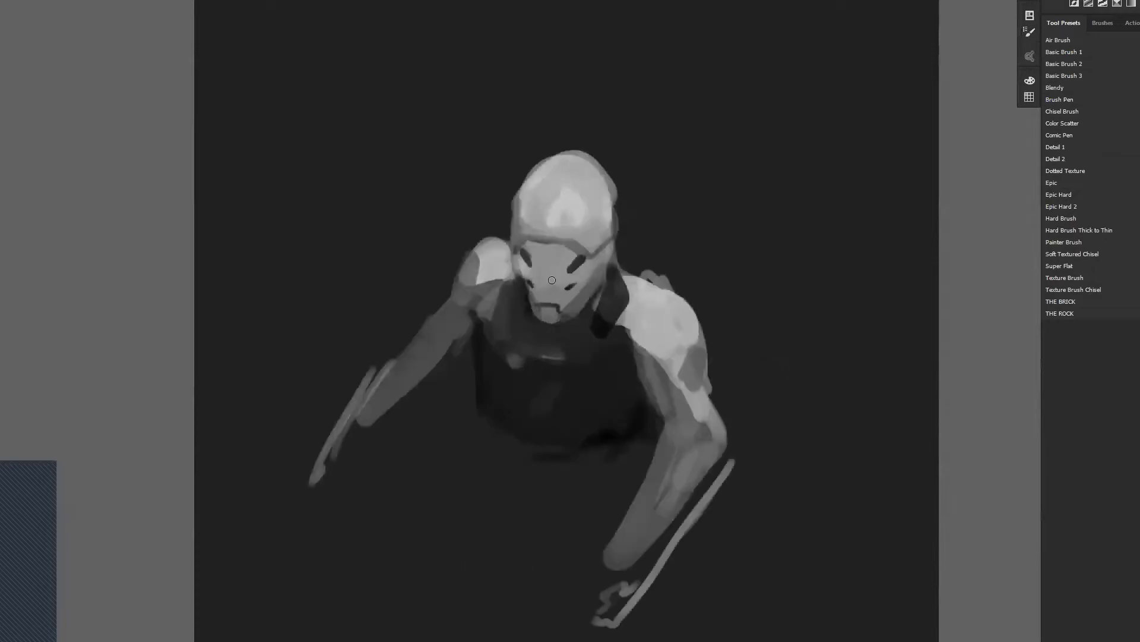
mouse_move(520, 258)
left_mouse_down()
mouse_move(526, 274)
mouse_move(572, 284)
left_mouse_up()
mouse_move(574, 280)
left_mouse_down()
mouse_move(563, 289)
mouse_move(571, 282)
left_mouse_up()
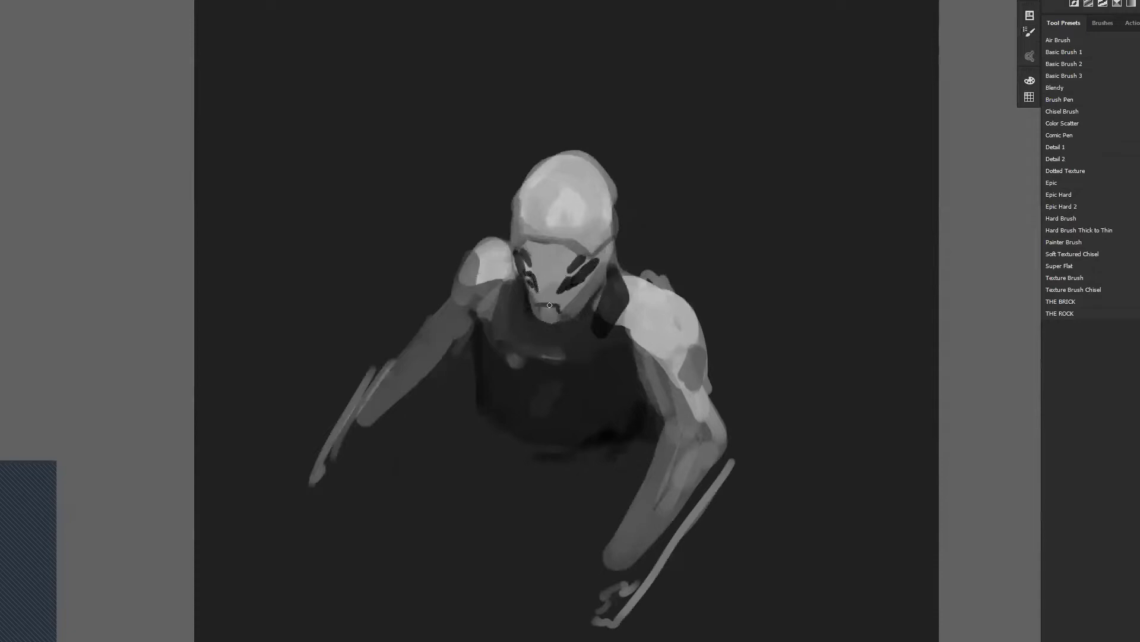
key("ctrl+z")
key("ctrl+z")
key("ctrl+z")
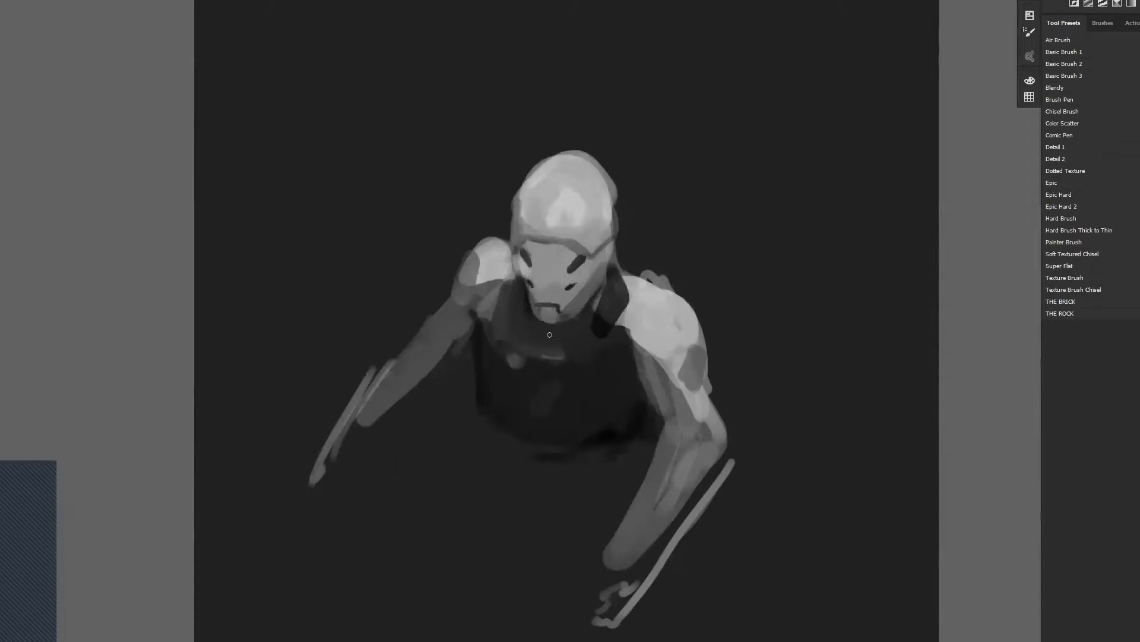
Step: Flip the figure horizontally and sketch near-black waist and hip lines below the torso
key("ctrl+h")
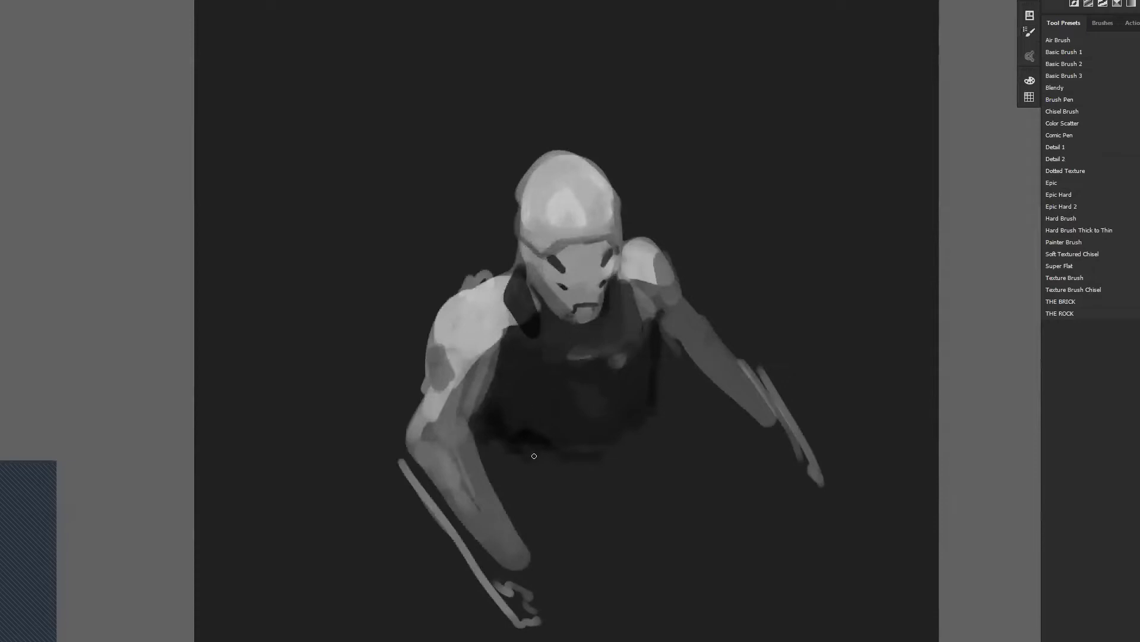
mouse_move(586, 484)
left_mouse_down()
mouse_move(633, 480)
mouse_move(649, 429)
mouse_move(626, 467)
mouse_move(586, 495)
mouse_move(494, 446)
mouse_move(523, 495)
mouse_move(485, 433)
mouse_move(503, 499)
left_mouse_up()
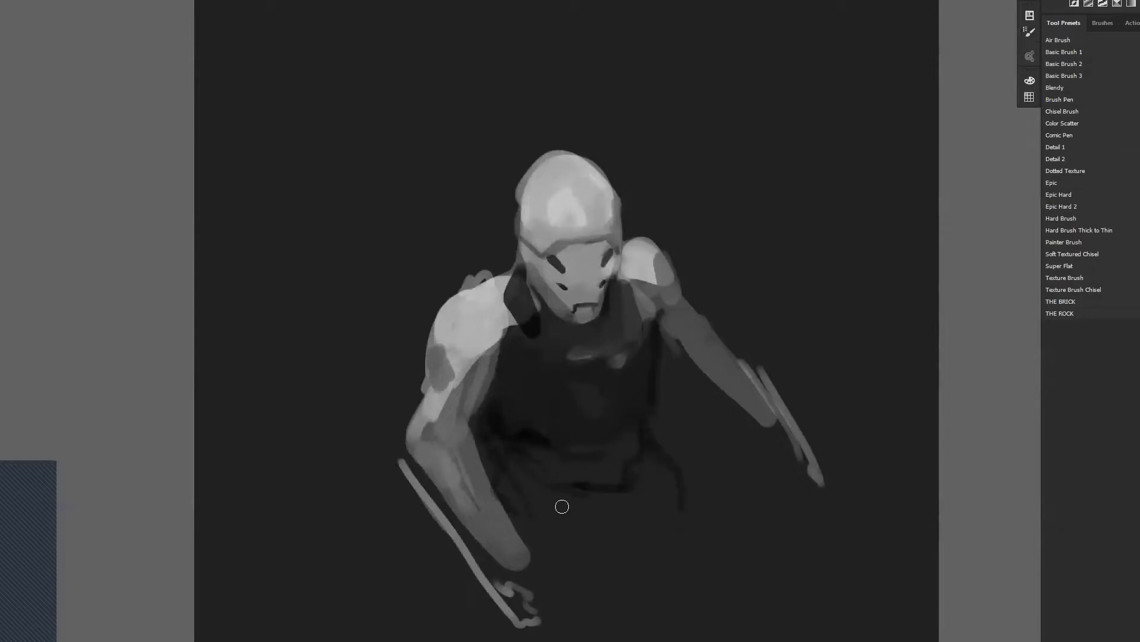
mouse_move(477, 406)
left_mouse_down()
mouse_move(414, 304)
mouse_move(426, 350)
left_mouse_up()
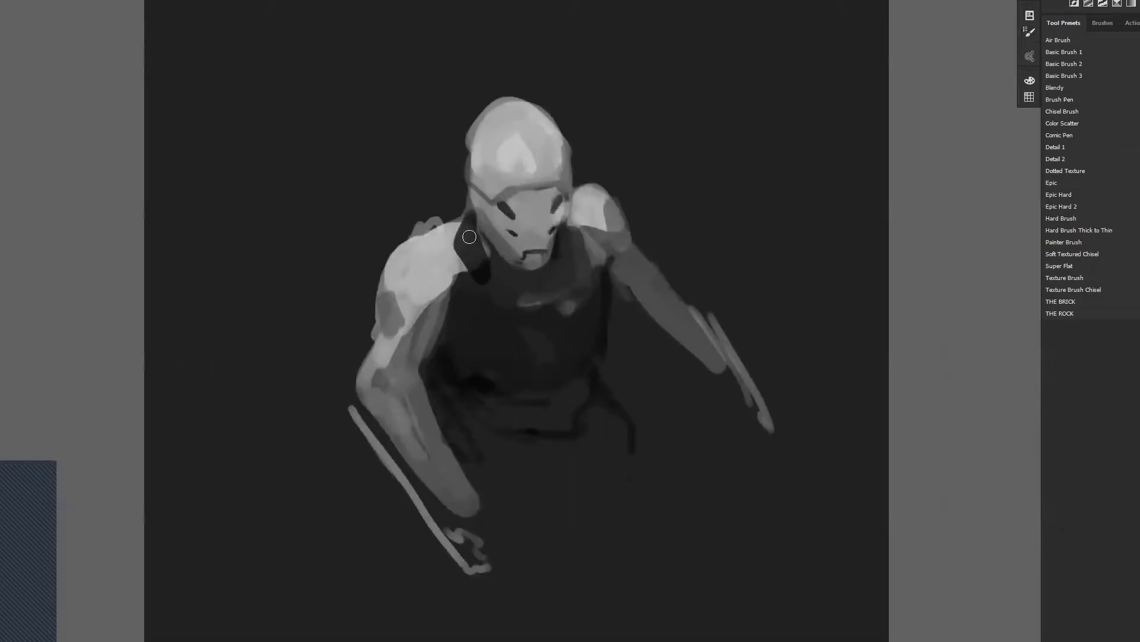
Step: Paint over the eye and cheek marks on the face with its sampled light grey
key("alt")
left_click(535, 211, "alt")
mouse_move(514, 201)
left_mouse_down()
mouse_move(518, 227)
mouse_move(530, 210)
mouse_move(549, 211)
mouse_move(510, 210)
mouse_move(547, 203)
mouse_move(549, 216)
mouse_move(517, 229)
mouse_move(531, 211)
mouse_move(552, 222)
mouse_move(544, 233)
mouse_move(484, 213)
mouse_move(476, 199)
mouse_move(519, 225)
mouse_move(548, 229)
mouse_move(555, 206)
mouse_move(559, 220)
mouse_move(533, 225)
mouse_move(543, 229)
mouse_move(532, 195)
mouse_move(498, 223)
left_mouse_up()
key("bracketright")
key("ctrl+alt+z")
key("ctrl+alt+z")
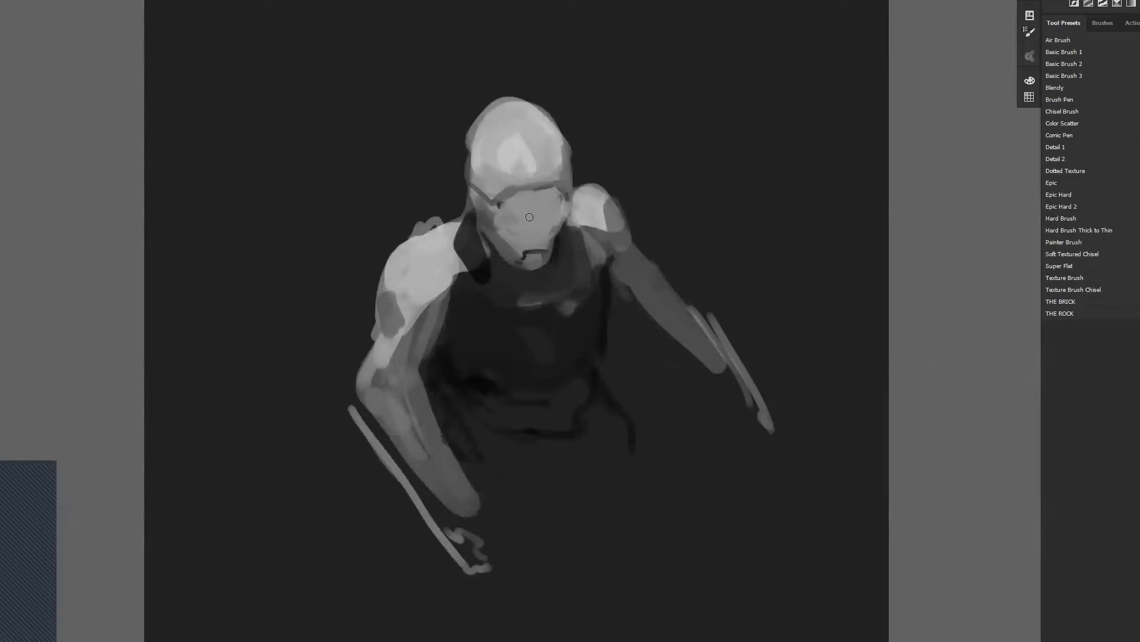
Step: Paint shaded eyes, a nose shadow and narrow cheek guards on the face, checking it in mirrored view
left_click_drag(514, 218, 550, 220)
key("ctrl+shift+h")
mouse_move(487, 194)
left_mouse_down()
mouse_move(511, 192)
mouse_move(541, 219)
mouse_move(523, 265)
mouse_move(468, 225)
mouse_move(469, 267)
mouse_move(473, 240)
left_mouse_up()
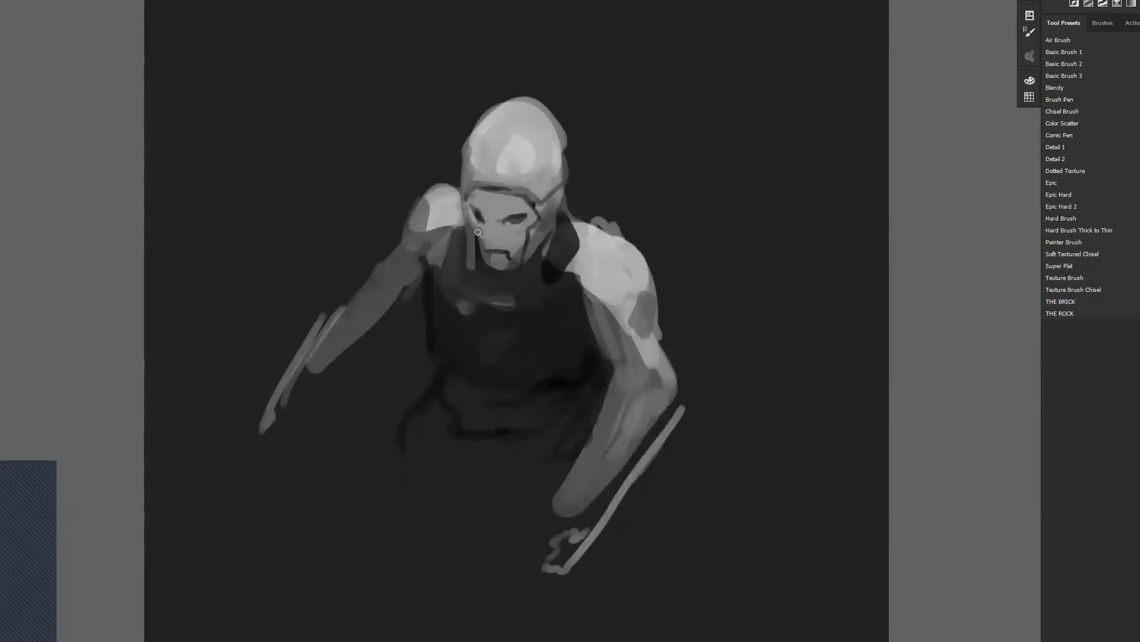
mouse_move(478, 228)
left_mouse_down()
mouse_move(514, 233)
mouse_move(536, 213)
left_mouse_up()
left_click_drag(477, 208, 486, 220)
key("ctrl+shift+h")
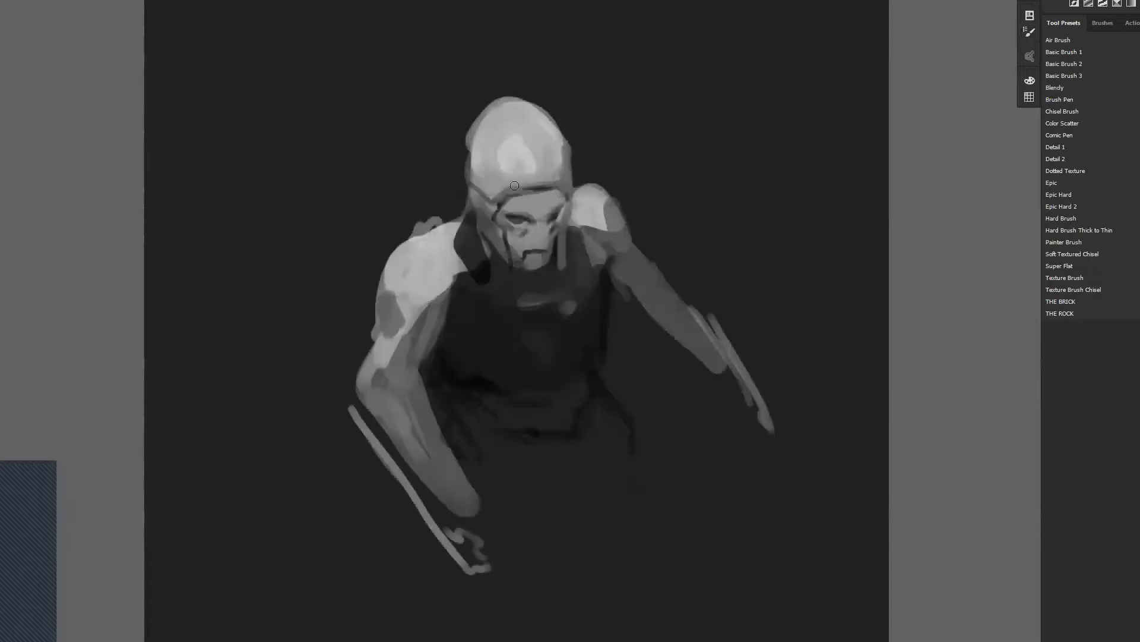
Step: Darken the gaps beside the eyes, refine the cheek guards and shade the far shoulder mid grey
left_click_drag(495, 213, 497, 229)
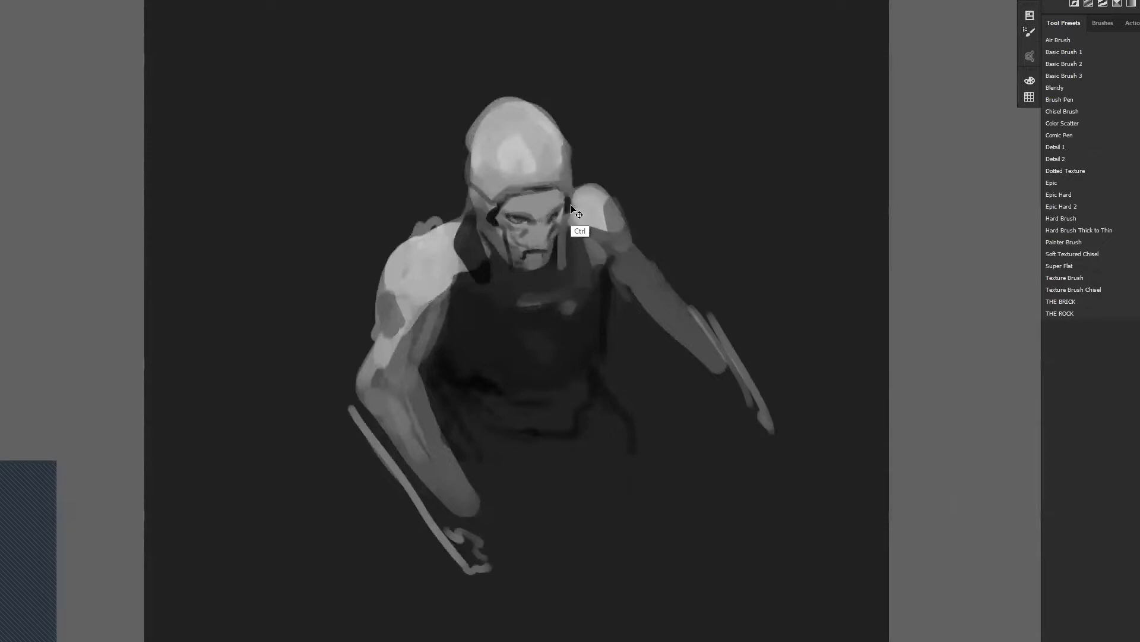
left_click(489, 207, "alt")
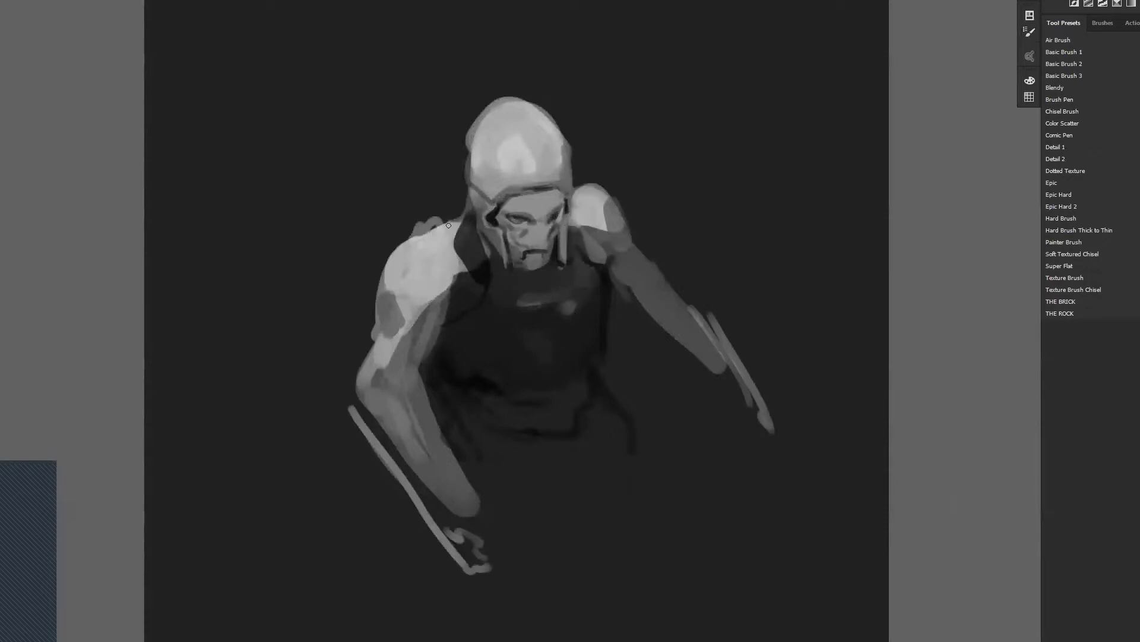
mouse_move(581, 202)
left_mouse_down()
mouse_move(582, 226)
mouse_move(581, 199)
mouse_move(596, 226)
mouse_move(578, 219)
mouse_move(579, 233)
mouse_move(579, 197)
mouse_move(603, 221)
mouse_move(584, 198)
mouse_move(597, 223)
mouse_move(578, 224)
mouse_move(583, 240)
mouse_move(580, 202)
mouse_move(574, 239)
mouse_move(576, 214)
mouse_move(583, 243)
left_mouse_up()
left_click(595, 242, "alt")
left_click(577, 232, "alt")
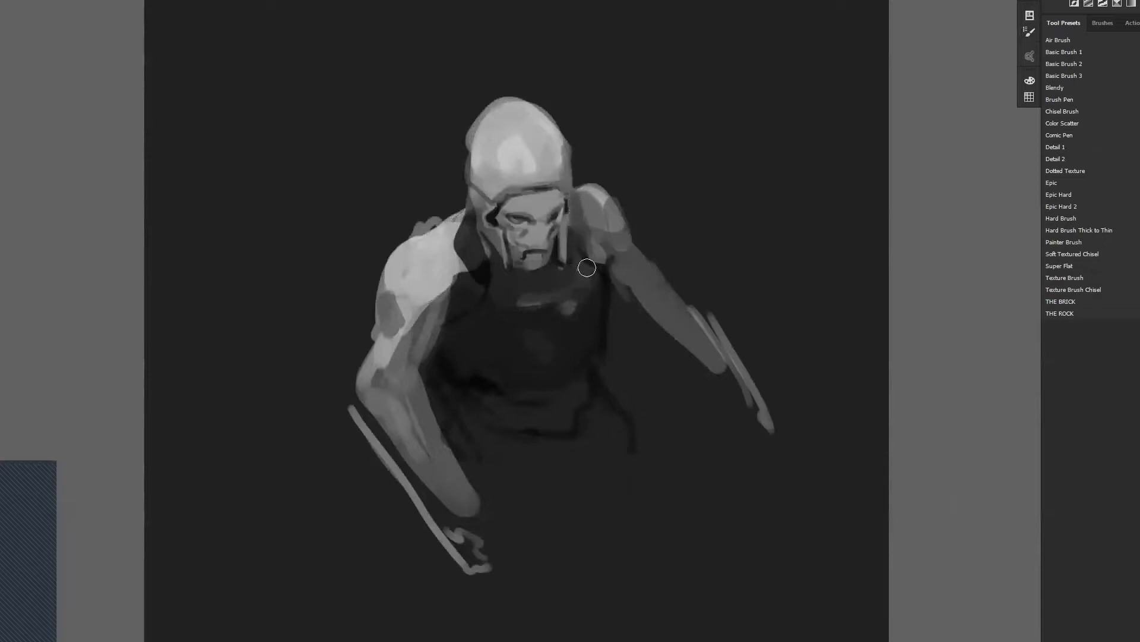
Step: Flip the figure horizontally, trim the far shoulder's outer edge and thicken the far upper arm in grey
key("ctrl+f")
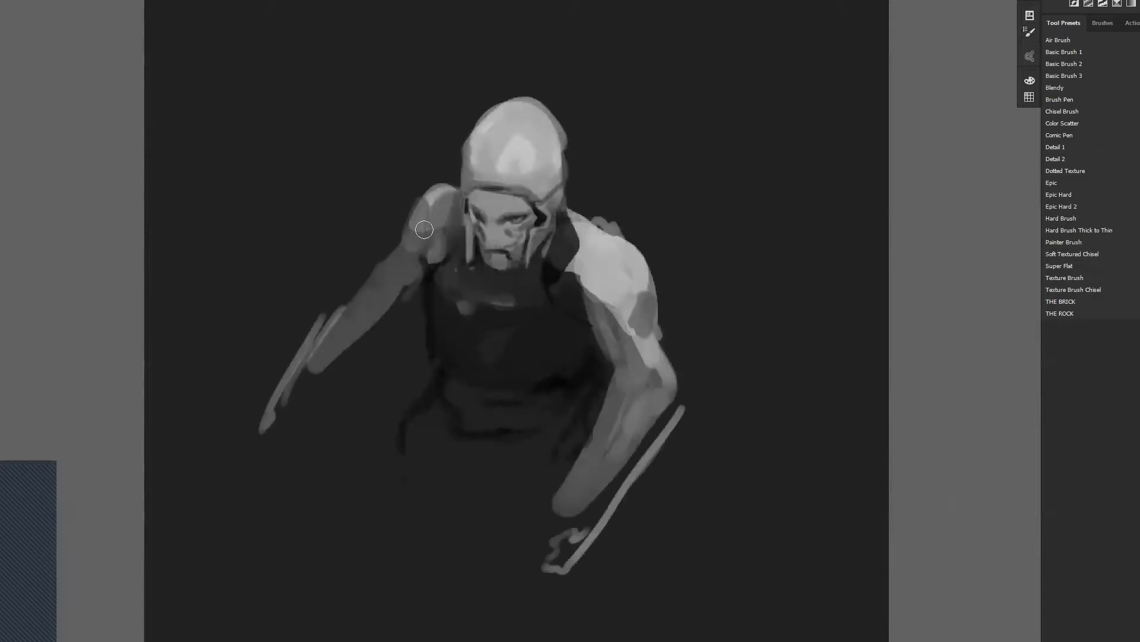
left_click_drag(418, 173, 423, 180)
key("alt")
mouse_move(387, 263)
left_mouse_down()
mouse_move(352, 304)
mouse_move(363, 287)
mouse_move(350, 295)
mouse_move(387, 310)
mouse_move(416, 275)
mouse_move(410, 322)
mouse_move(387, 315)
left_mouse_up()
left_click(396, 283, "alt")
mouse_move(366, 263)
left_mouse_down()
mouse_move(374, 273)
mouse_move(359, 295)
mouse_move(333, 308)
mouse_move(352, 320)
left_mouse_up()
key("bracketleft")
key("bracketleft")
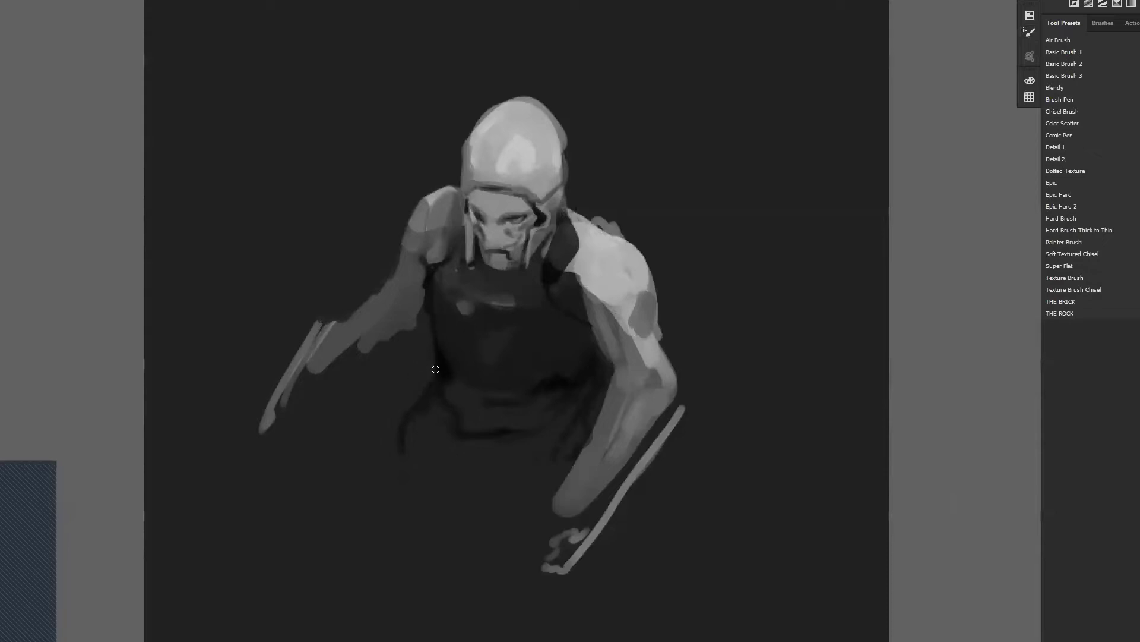
Step: Fill the waist below the torso with near-black strokes and darken the hip lines
key("bracketright")
mouse_move(444, 393)
left_mouse_down()
mouse_move(458, 412)
mouse_move(481, 397)
mouse_move(520, 408)
mouse_move(526, 424)
left_mouse_up()
left_click_drag(445, 438, 440, 421)
left_click_drag(424, 411, 420, 445)
Step: Extend the far forearm in sampled grey to meet its blade and flip the figure horizontally
left_click(405, 323, "alt")
mouse_move(405, 325)
left_mouse_down()
mouse_move(356, 376)
mouse_move(380, 344)
mouse_move(317, 400)
mouse_move(357, 355)
mouse_move(291, 403)
mouse_move(323, 392)
mouse_move(288, 427)
mouse_move(295, 420)
mouse_move(278, 417)
mouse_move(306, 390)
left_mouse_up()
left_click_drag(414, 316, 419, 321)
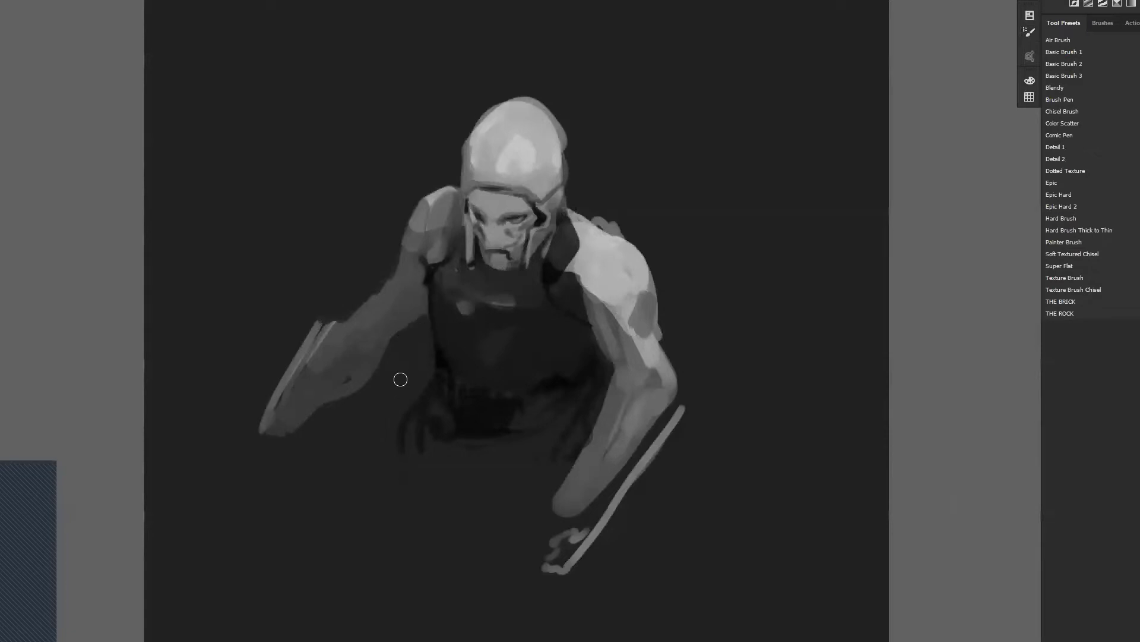
key("ctrl+shift+h")
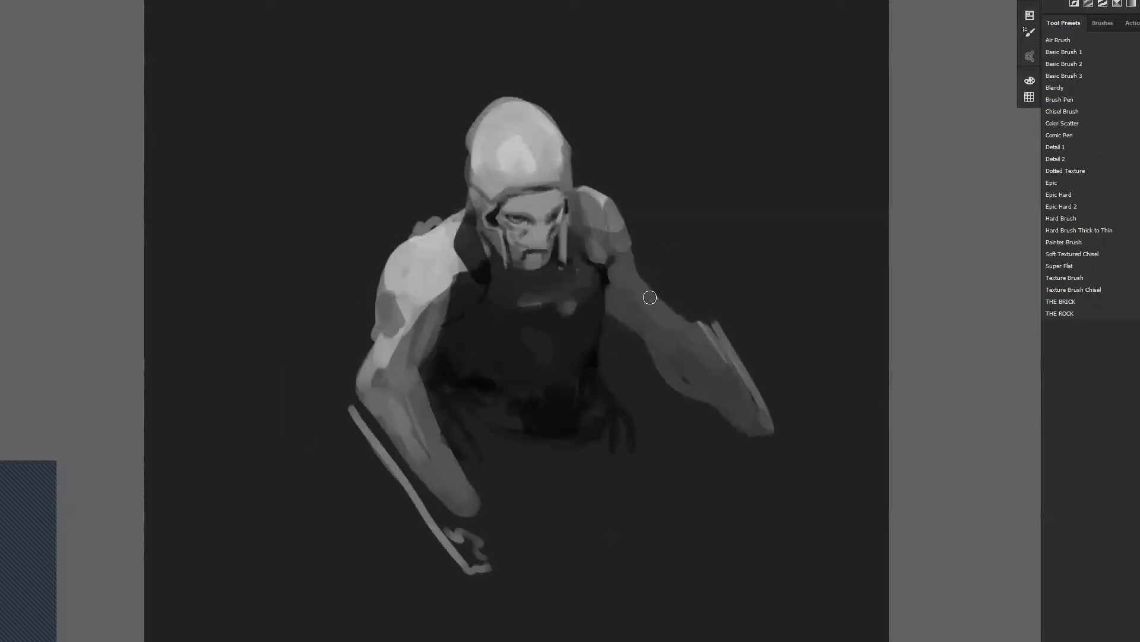
Step: Join the near forearm to its blade with grey strokes and carve its inner edge with background grey
key("alt")
left_click(365, 378, "alt")
mouse_move(369, 389)
left_mouse_down()
mouse_move(361, 415)
mouse_move(404, 459)
left_mouse_up()
left_click_drag(397, 447, 380, 407)
mouse_move(425, 365)
left_mouse_down()
mouse_move(412, 389)
mouse_move(430, 428)
left_mouse_up()
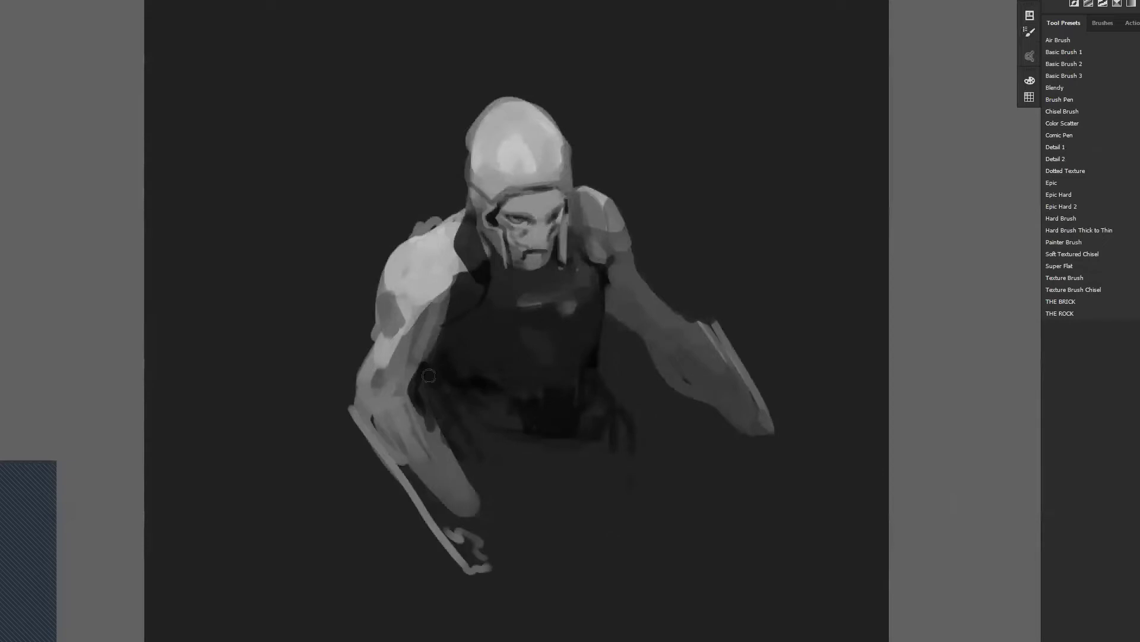
left_click_drag(434, 418, 440, 432)
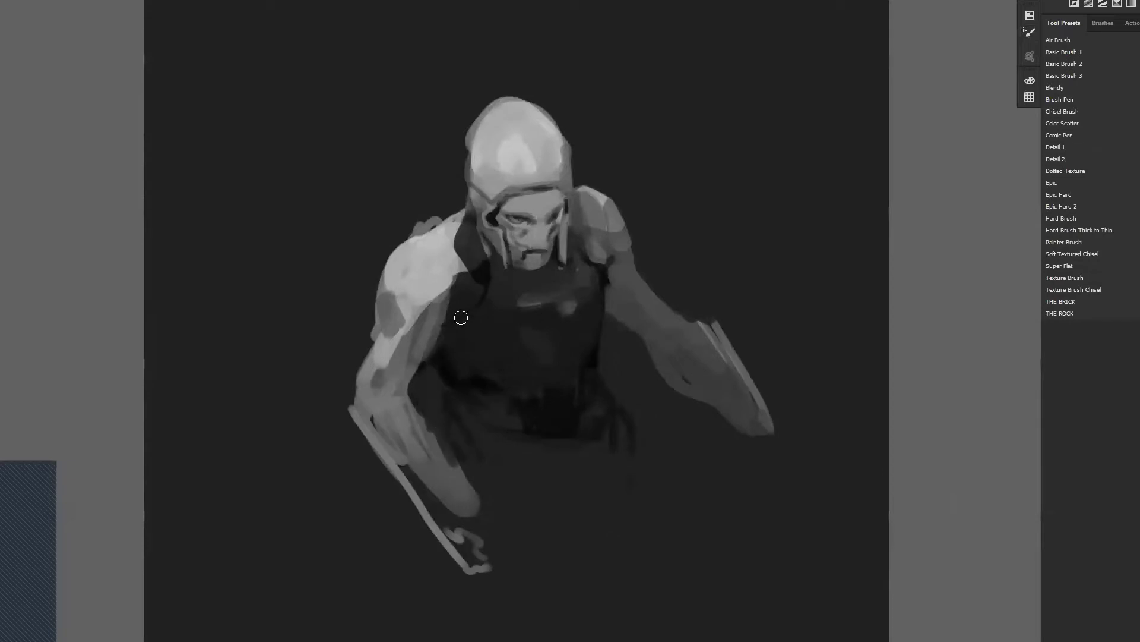
Step: Block in the hips, a bent far leg and a narrow hanging shape in near-black with a larger brush
left_click_drag(525, 471, 468, 399)
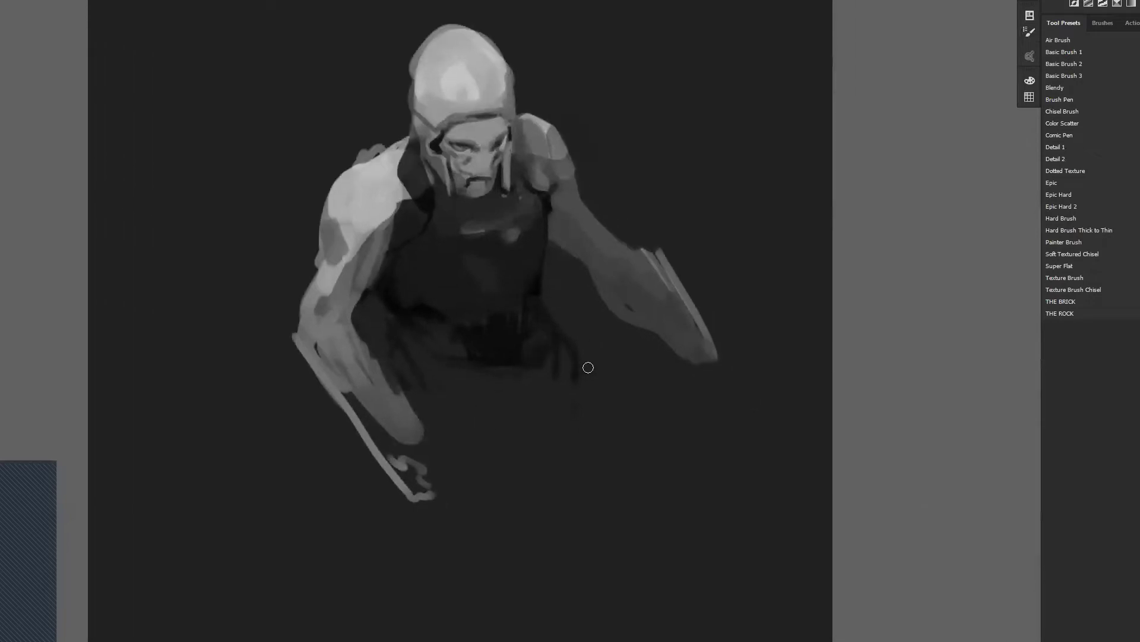
key("bracketright")
key("bracketright")
key("bracketright")
mouse_move(567, 339)
left_mouse_down()
mouse_move(639, 369)
mouse_move(618, 375)
mouse_move(638, 428)
mouse_move(640, 390)
mouse_move(651, 451)
mouse_move(561, 365)
mouse_move(448, 392)
mouse_move(440, 404)
mouse_move(395, 354)
mouse_move(435, 430)
mouse_move(390, 380)
mouse_move(455, 420)
mouse_move(458, 390)
mouse_move(476, 376)
mouse_move(436, 382)
mouse_move(478, 392)
mouse_move(474, 425)
mouse_move(484, 384)
mouse_move(509, 473)
mouse_move(519, 384)
mouse_move(616, 415)
mouse_move(536, 382)
mouse_move(526, 510)
left_mouse_up()
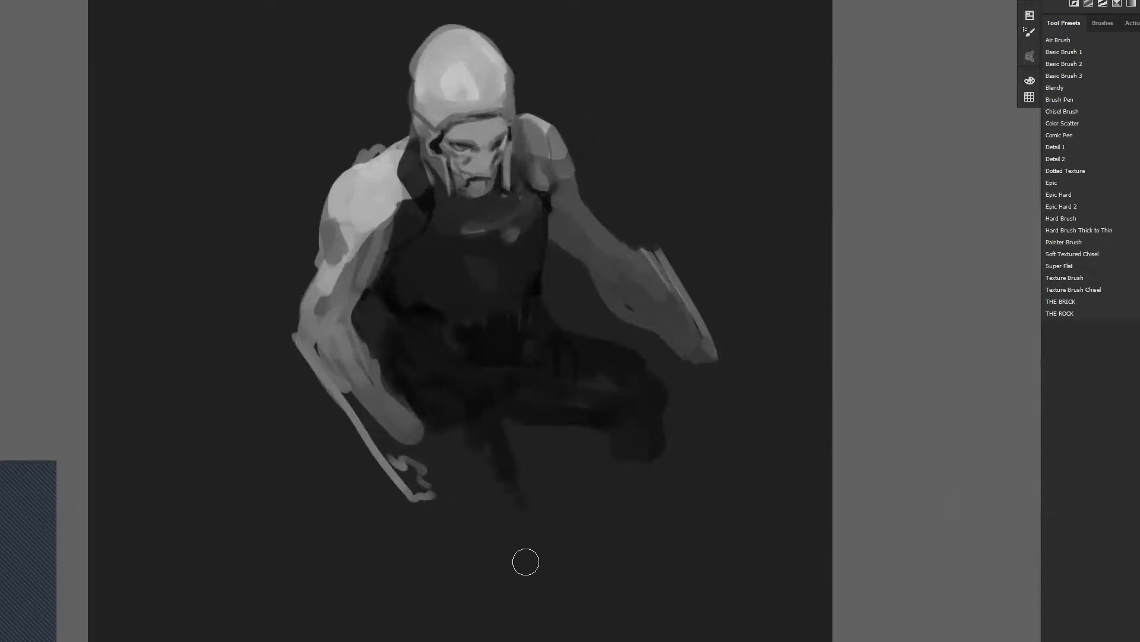
Step: Outline a plate on the helmet's near temple in dark grey and add a short light fin above it
key("ctrl+shift+h")
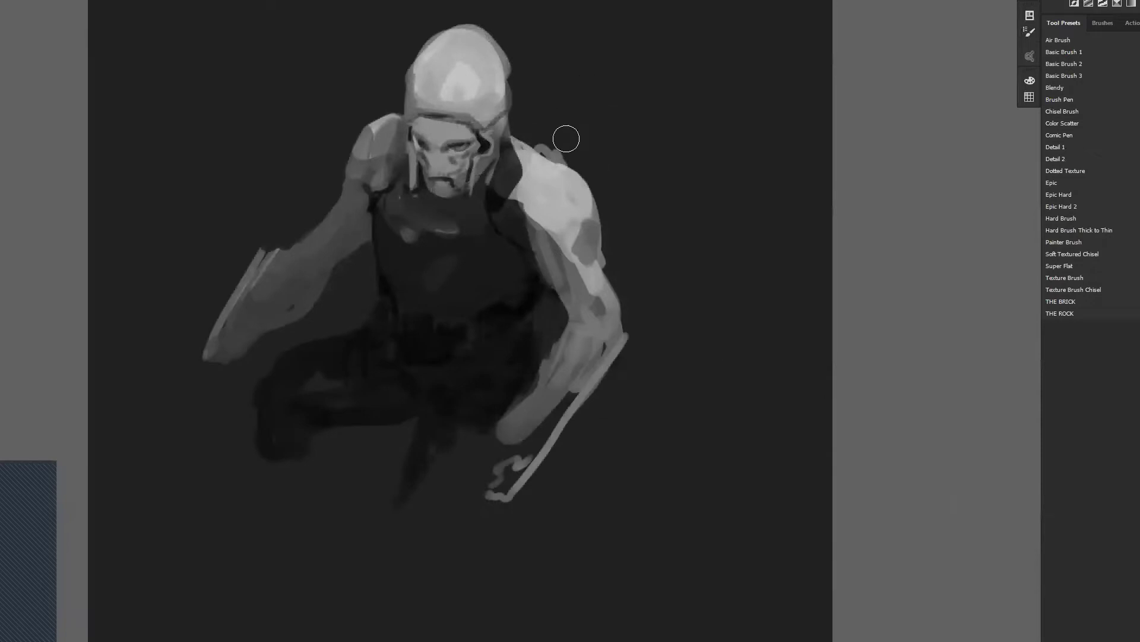
left_click_drag(544, 146, 552, 154)
key("alt")
left_click(465, 105, "alt")
mouse_move(457, 105)
left_mouse_down()
mouse_move(422, 105)
mouse_move(460, 113)
left_mouse_up()
key("ctrl+f")
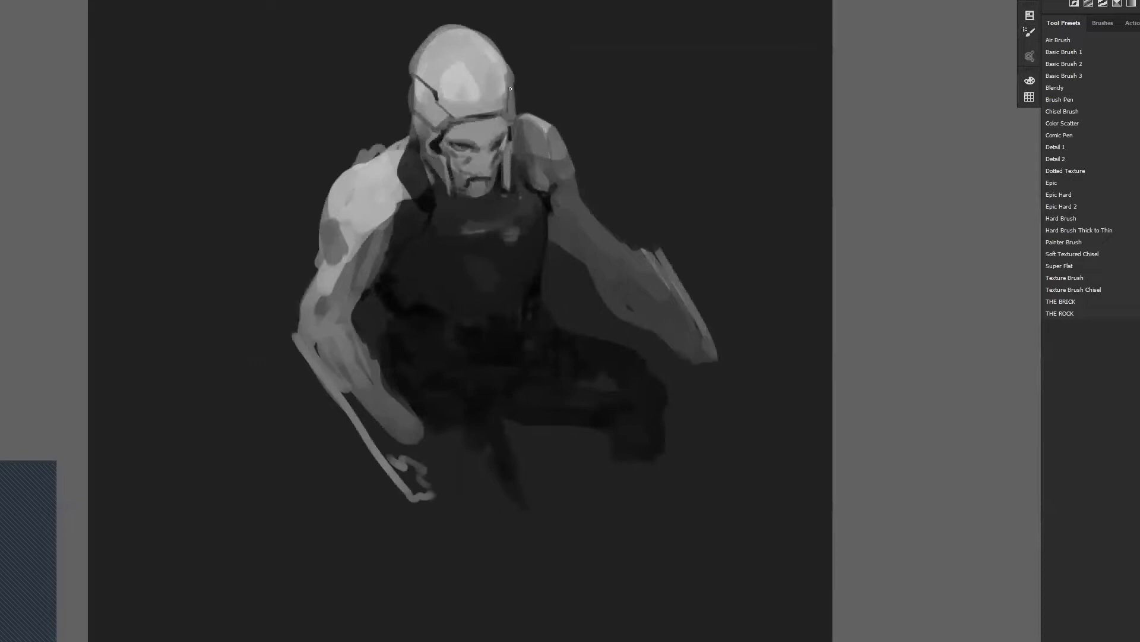
left_click_drag(517, 73, 525, 148)
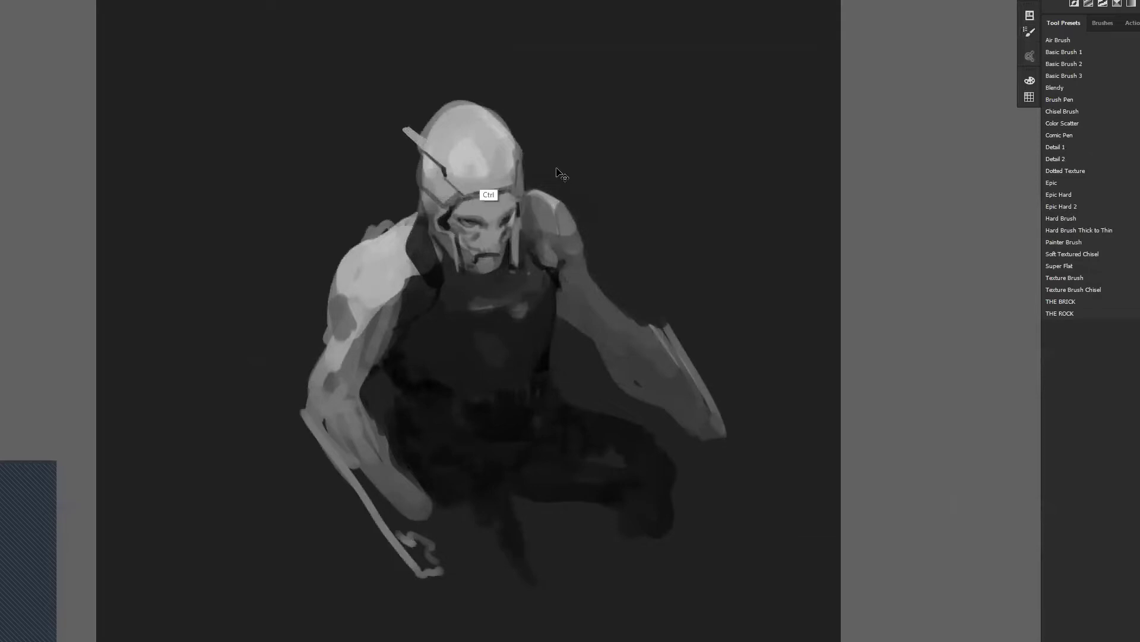
Step: Paint an upright fin on the helmet's far side and lengthen the near fin, checking both in mirrored view
key("ctrl+f")
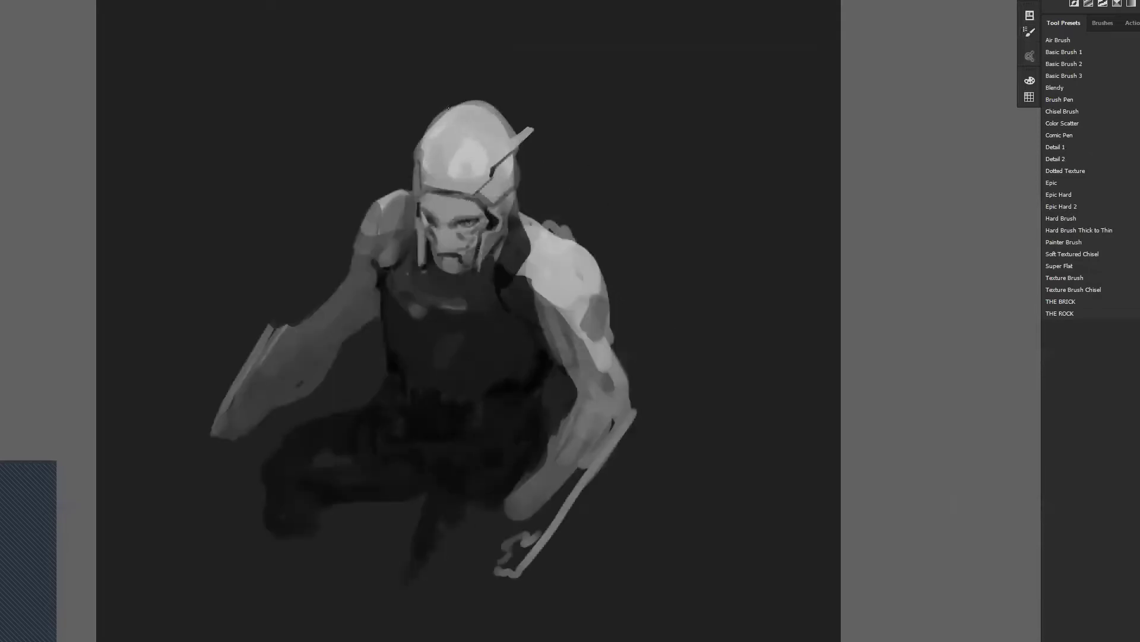
mouse_move(491, 107)
left_mouse_down()
mouse_move(453, 106)
mouse_move(513, 119)
mouse_move(477, 106)
mouse_move(505, 116)
mouse_move(454, 121)
mouse_move(506, 132)
left_mouse_up()
mouse_move(453, 100)
left_mouse_down()
mouse_move(463, 78)
mouse_move(455, 88)
left_mouse_up()
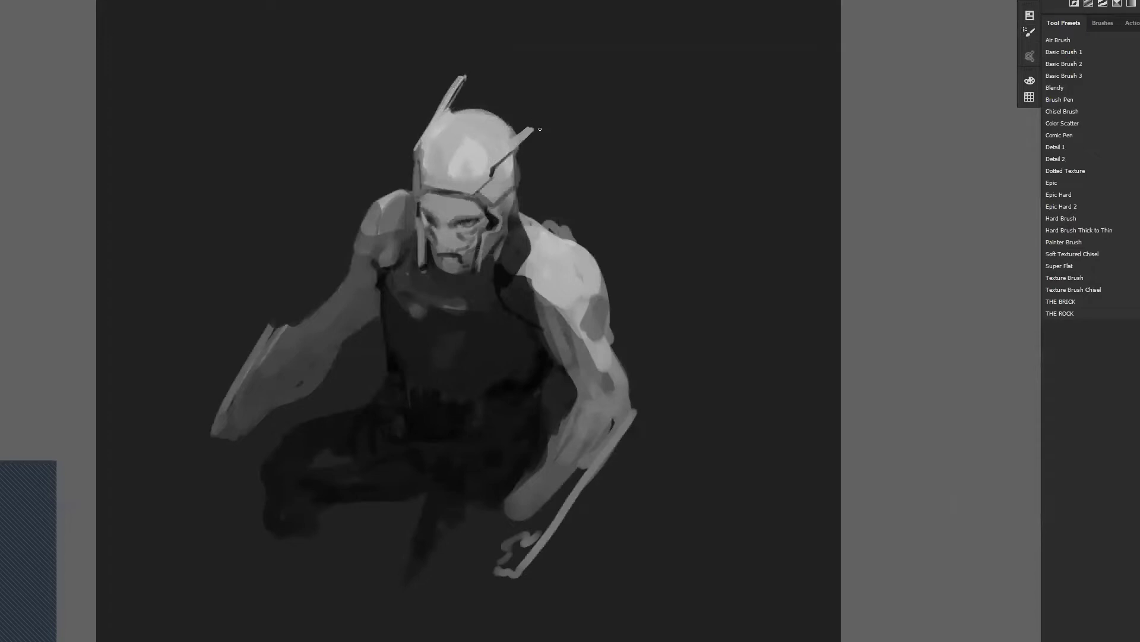
left_click_drag(556, 106, 510, 146)
left_click_drag(566, 100, 531, 135)
key("ctrl+f")
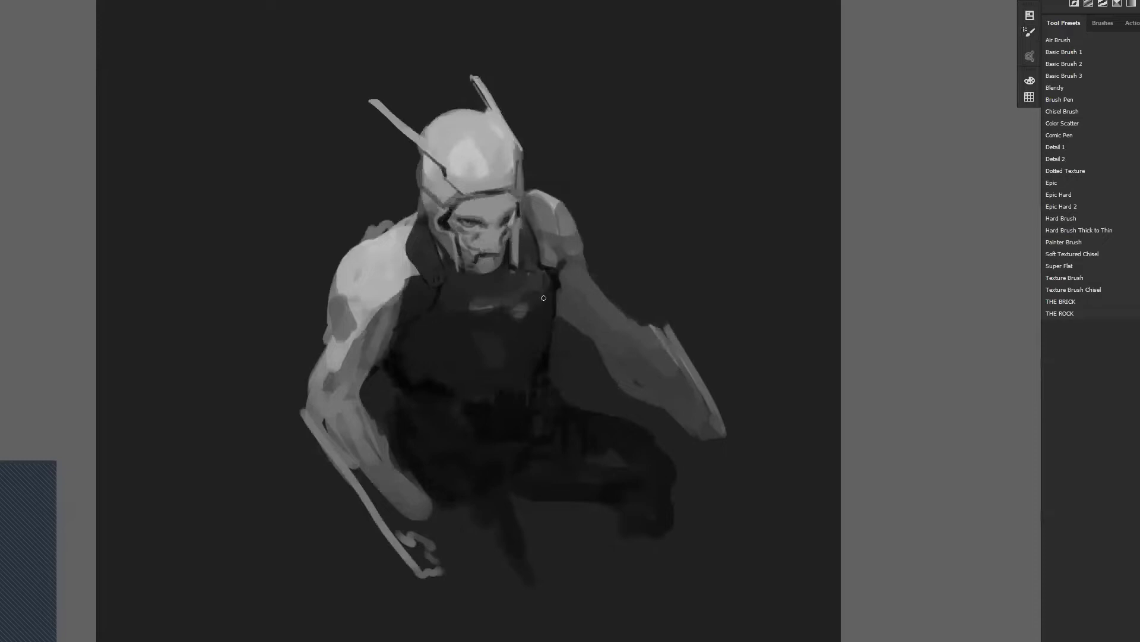
Step: Carve the torso's far side inward to narrow the waist, redefining its edge in near-black
key("ctrl+f")
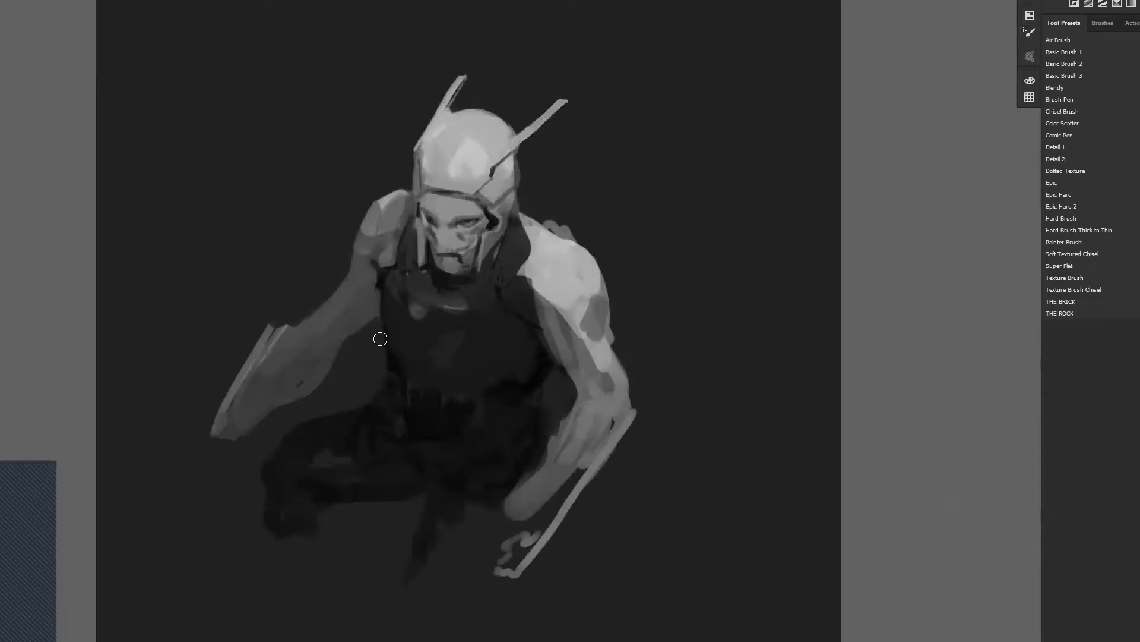
left_click_drag(382, 278, 407, 388)
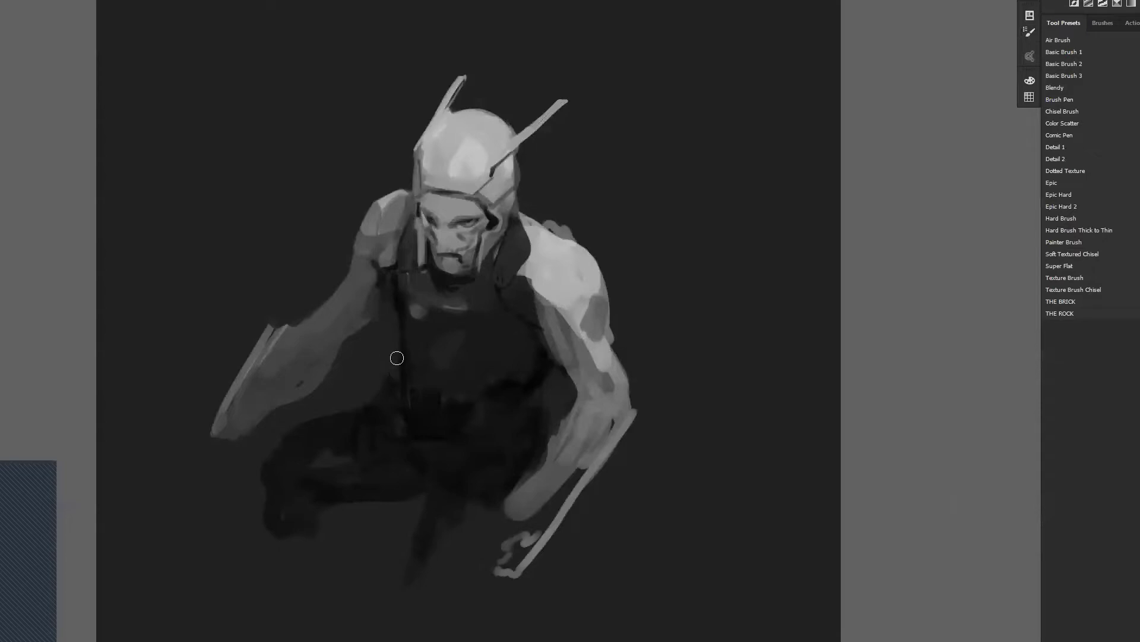
left_click_drag(392, 385, 397, 397)
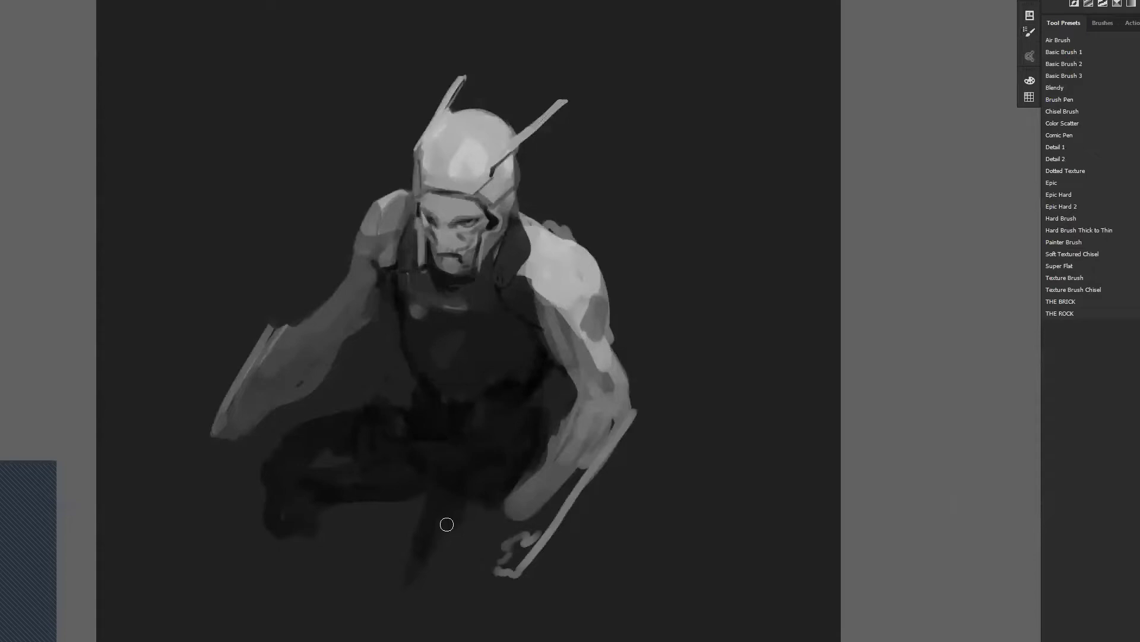
key("ctrl+shift+h")
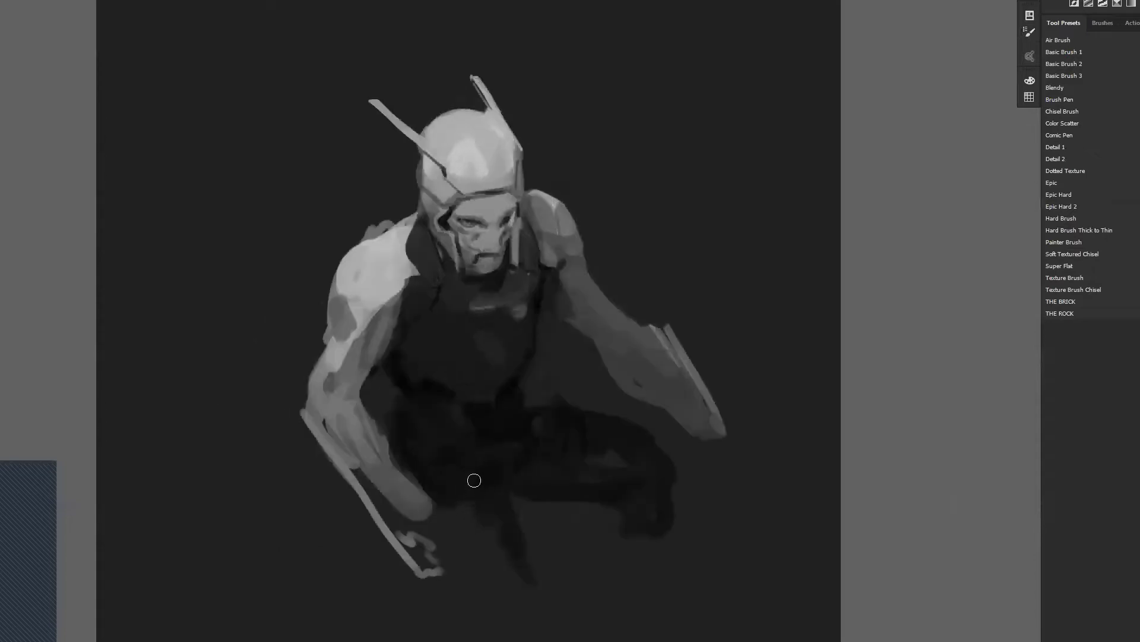
left_click(545, 373, "alt")
mouse_move(568, 367)
left_mouse_down()
mouse_move(533, 389)
mouse_move(568, 391)
left_mouse_up()
key("ctrl+z")
Step: Lasso the helmeted head with its fins, scale it down slightly and shift it up toward the far shoulder
key("v")
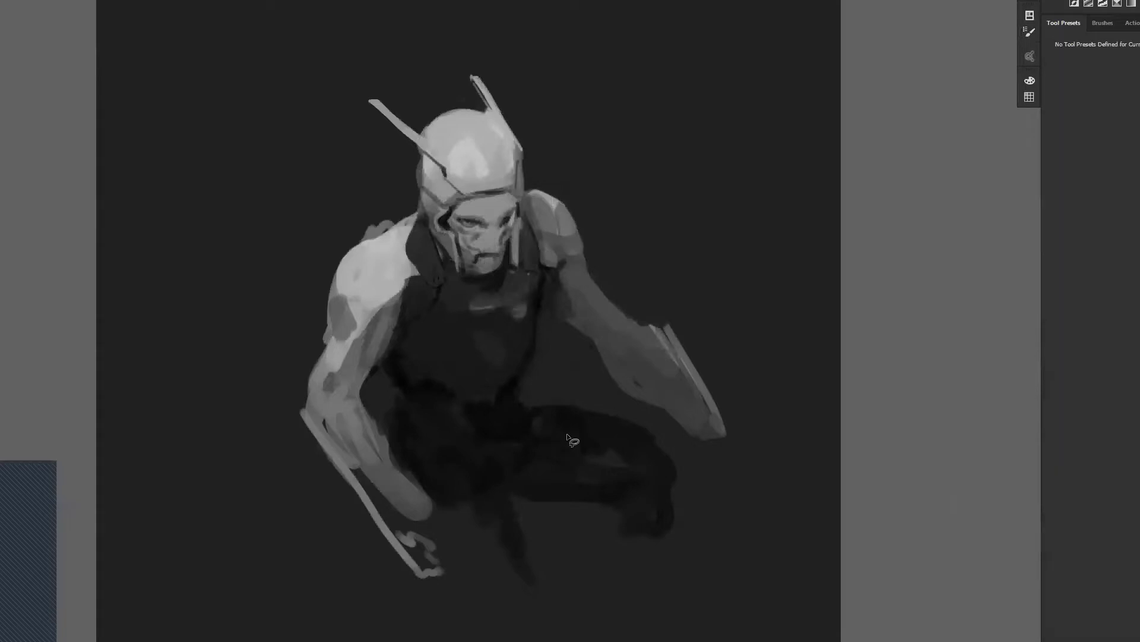
key("l")
left_click_drag(505, 65, 528, 154)
mouse_move(450, 265)
left_mouse_down()
mouse_move(377, 53)
mouse_move(493, 61)
left_mouse_up()
key("ctrl+t")
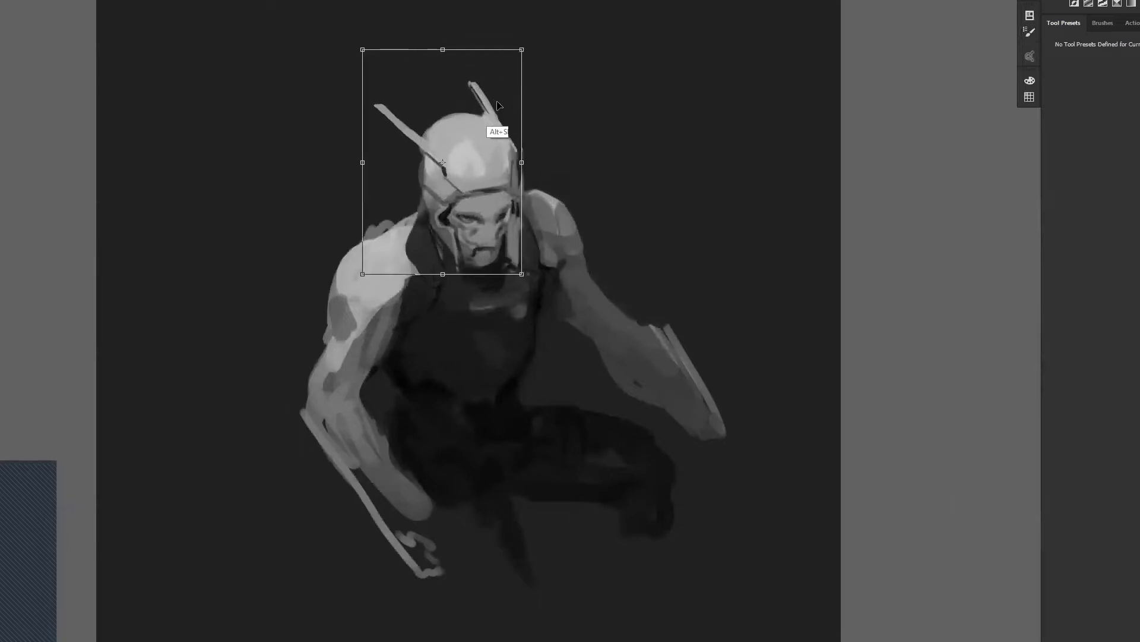
left_click_drag(500, 108, 508, 101)
key("Return")
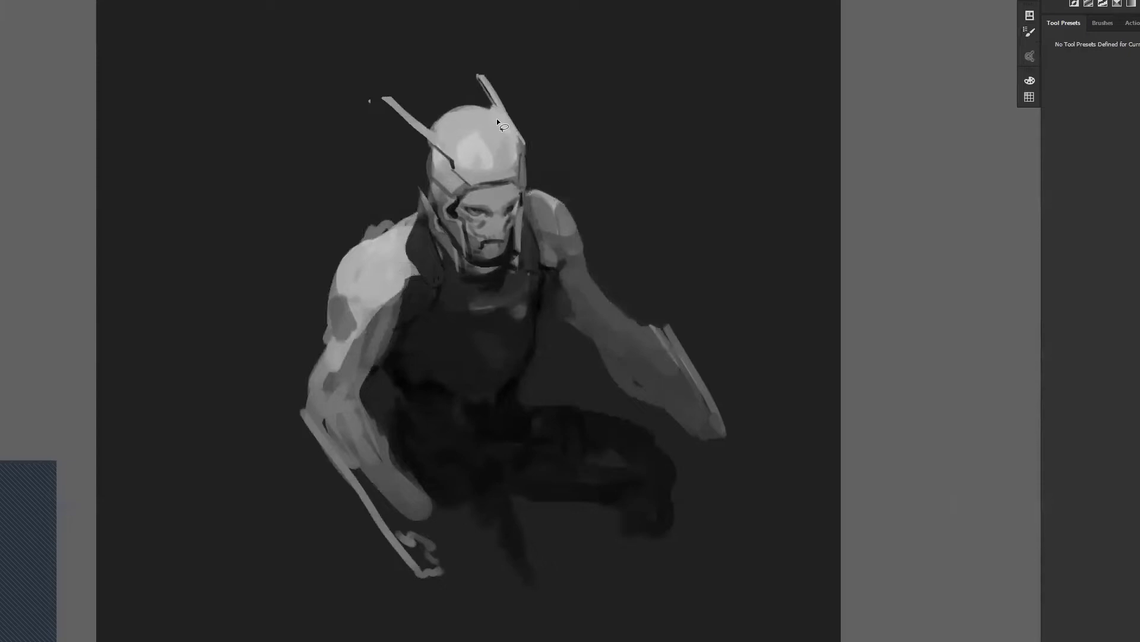
Step: Draw thin white vertical and horizontal graph axes in the empty canvas area below the figure
key("b")
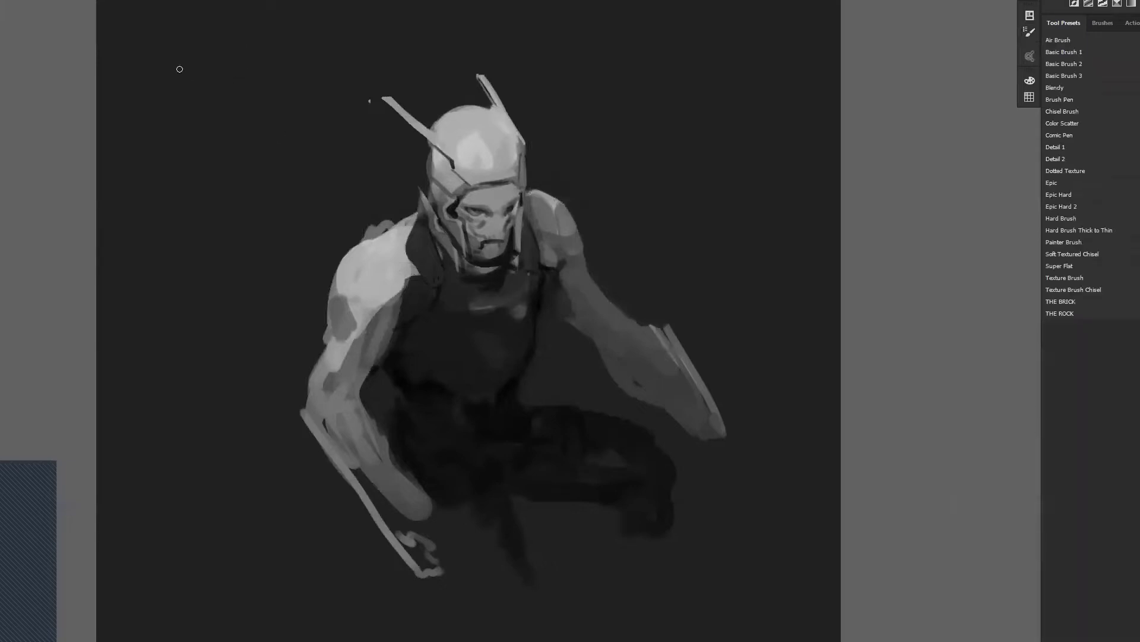
left_click_drag(206, 622, 221, 305)
key("z")
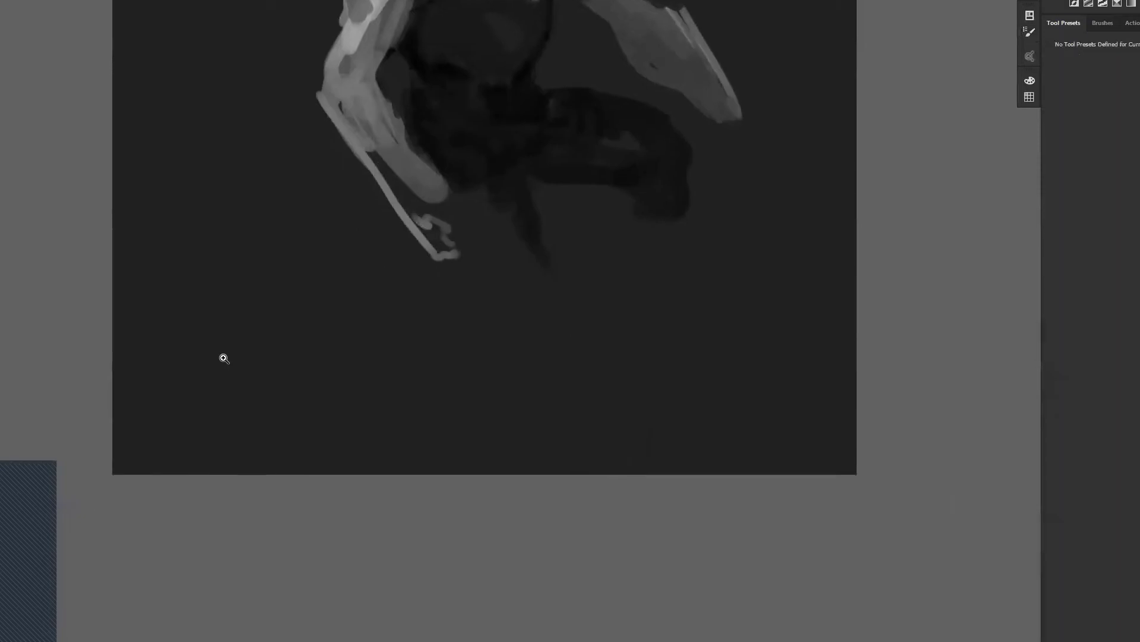
left_click(227, 359)
key("b")
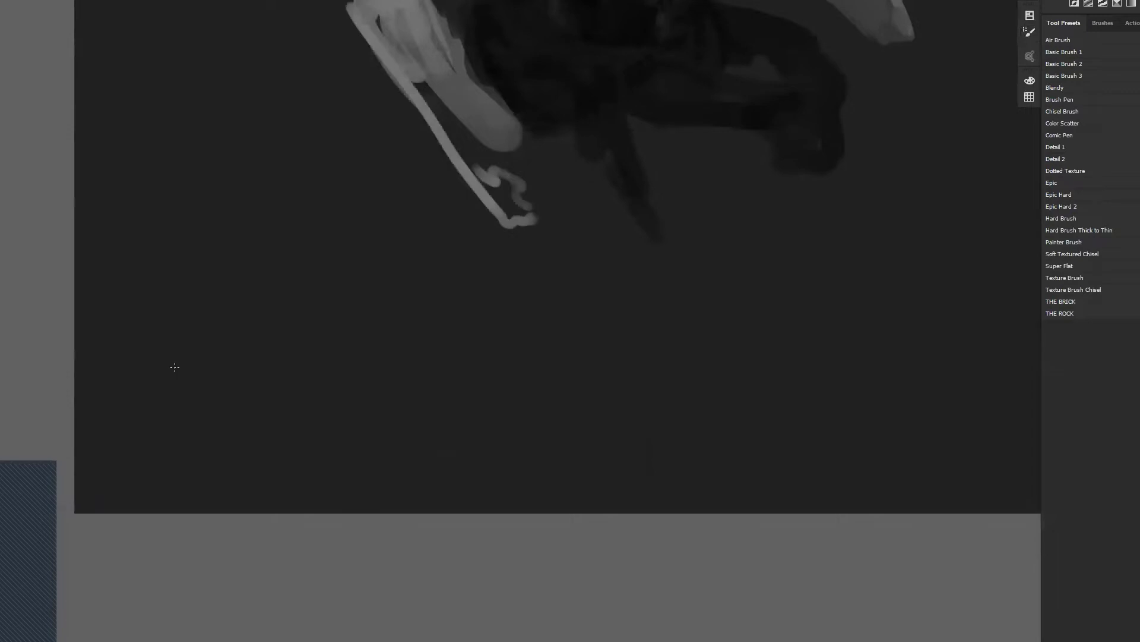
mouse_move(188, 297)
left_mouse_down()
mouse_move(189, 473)
mouse_move(494, 473)
left_mouse_up()
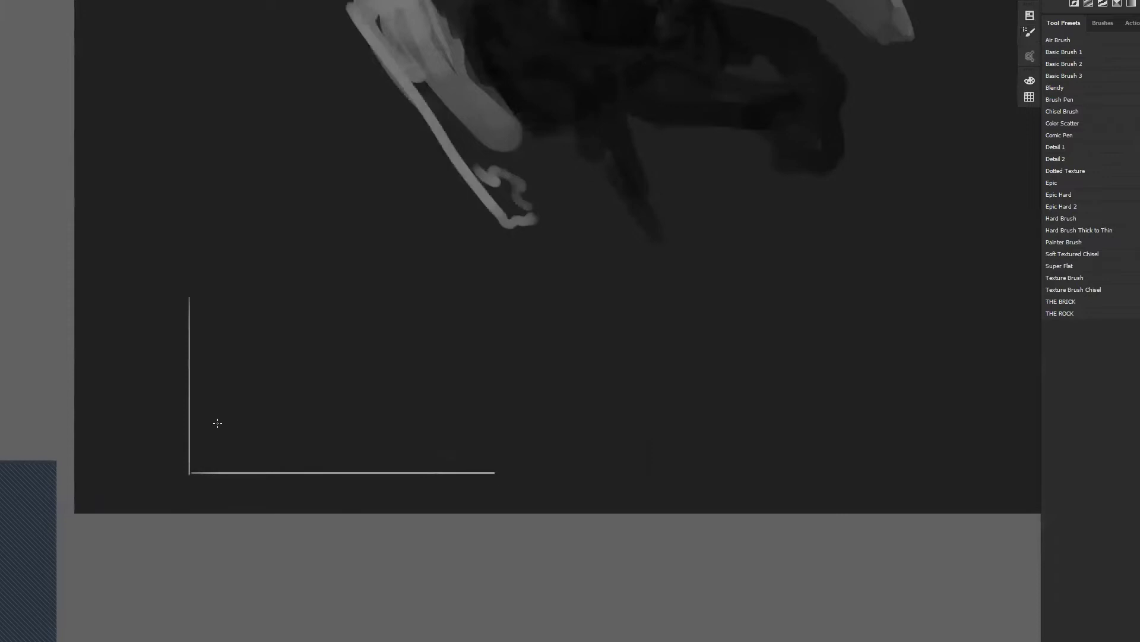
Step: Label the vertical axis C and the horizontal axis E, and plot a curve that spikes, dips and climbs again
left_click_drag(137, 349, 137, 369)
left_click_drag(290, 485, 295, 499)
left_click_drag(287, 490, 302, 481)
mouse_move(193, 470)
left_mouse_down()
mouse_move(217, 314)
mouse_move(226, 380)
mouse_move(245, 404)
mouse_move(281, 412)
mouse_move(331, 386)
mouse_move(433, 279)
left_mouse_up()
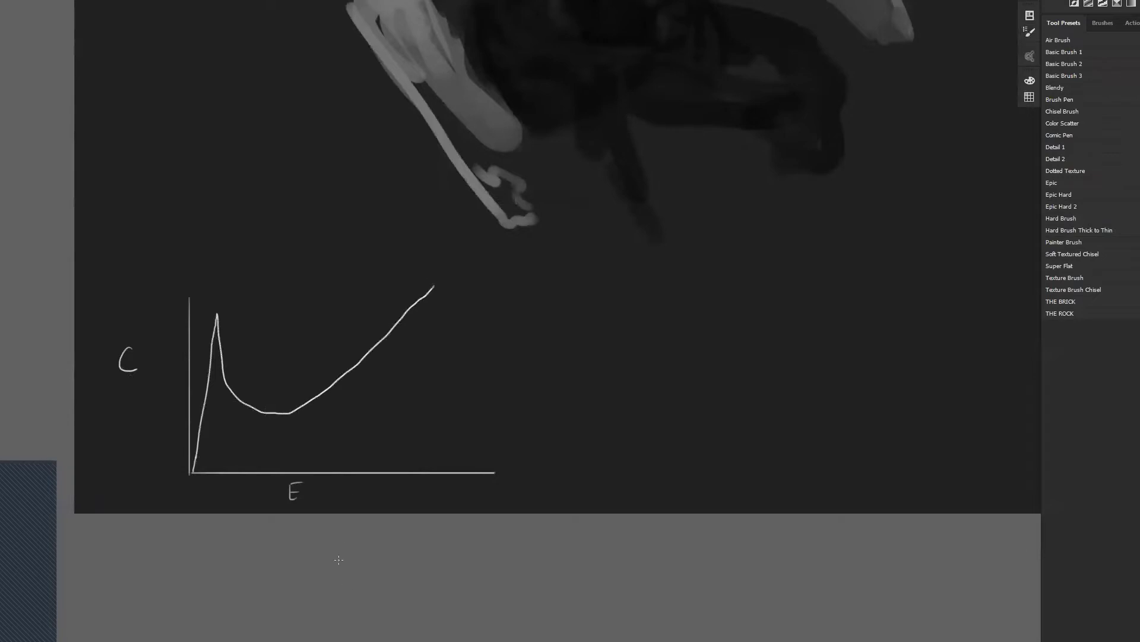
Step: Circle the graph's early spike, mark the axis beneath it, and undo both annotations
mouse_move(232, 278)
left_mouse_down()
mouse_move(143, 362)
mouse_move(205, 277)
left_mouse_up()
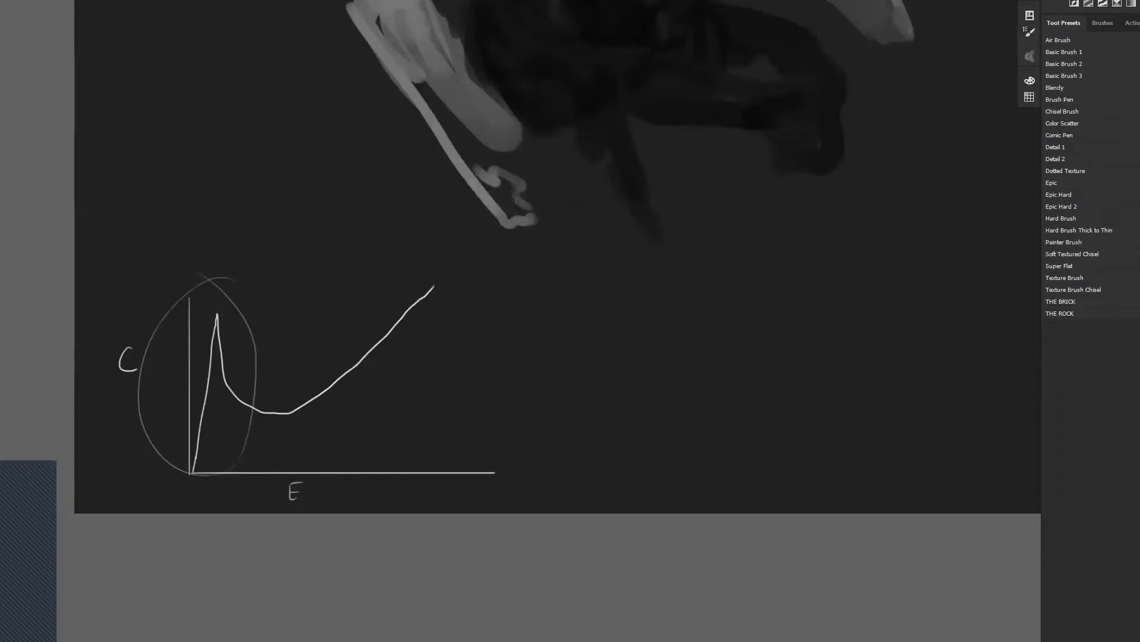
left_click_drag(185, 492, 225, 491)
key("ctrl+z")
key("ctrl+z")
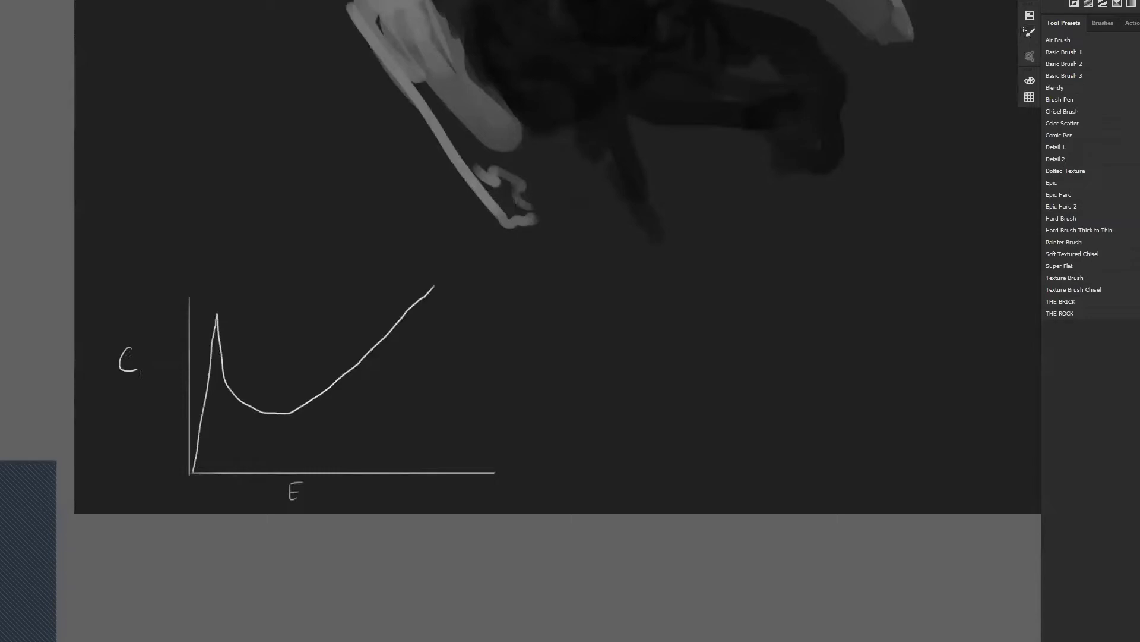
Step: Circle the curve's peak, draw an arrow down its falling side, and undo both marks
mouse_move(220, 309)
left_mouse_down()
mouse_move(242, 324)
mouse_move(221, 284)
left_mouse_up()
left_click_drag(224, 308, 240, 398)
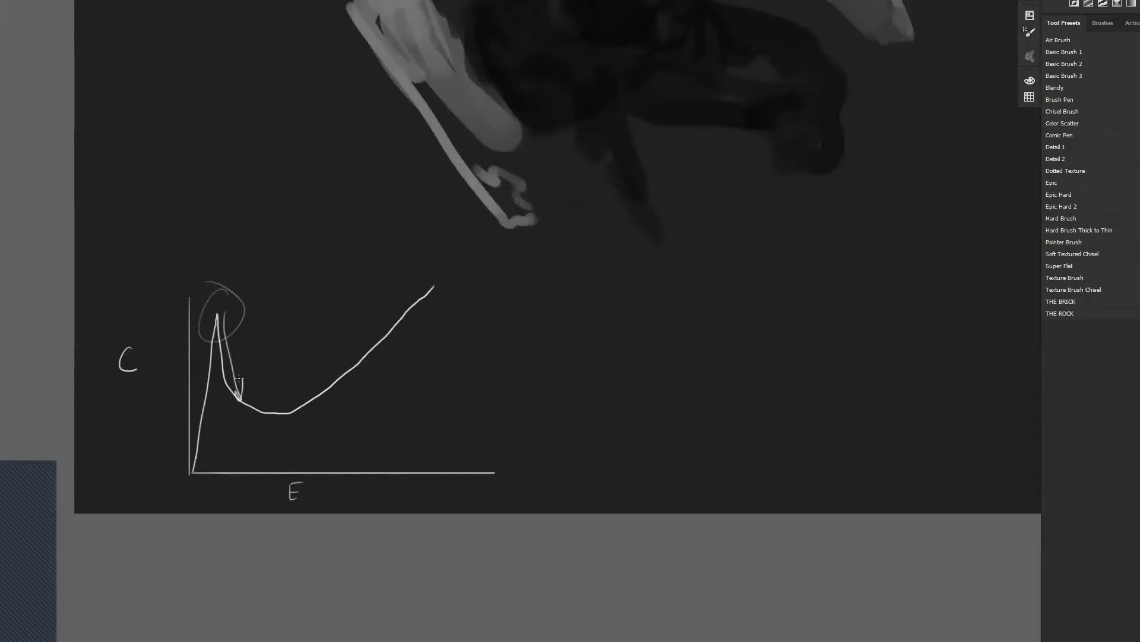
key("ctrl+z")
key("ctrl+z")
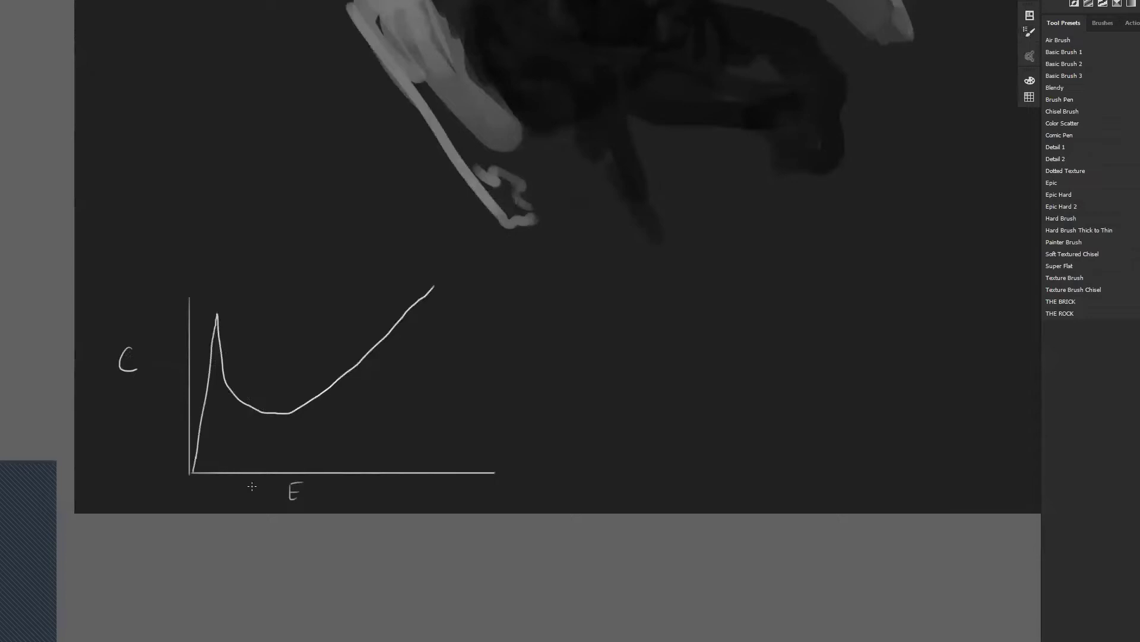
Step: Mark the stretch along the E axis and trace the curve's rising part, and undo these annotations
mouse_move(260, 484)
left_mouse_down()
mouse_move(291, 503)
mouse_move(334, 480)
left_mouse_up()
mouse_move(264, 382)
left_mouse_down()
mouse_move(350, 347)
mouse_move(369, 357)
mouse_move(438, 302)
left_mouse_up()
key("ctrl+alt+z")
key("ctrl+alt+z")
key("ctrl+alt+z")
key("ctrl+alt+z")
key("ctrl+alt+z")
Step: Divide the graph with vertical lines, bracket the spike, circle the long climb and the dip, and undo all these marks
left_click_drag(263, 371, 265, 443)
left_click_drag(464, 288, 462, 376)
mouse_move(199, 281)
left_mouse_down()
mouse_move(253, 262)
mouse_move(264, 298)
left_mouse_up()
left_click_drag(226, 246, 224, 255)
mouse_move(440, 272)
left_mouse_down()
mouse_move(319, 474)
mouse_move(394, 445)
left_mouse_up()
left_click_drag(287, 391, 258, 437)
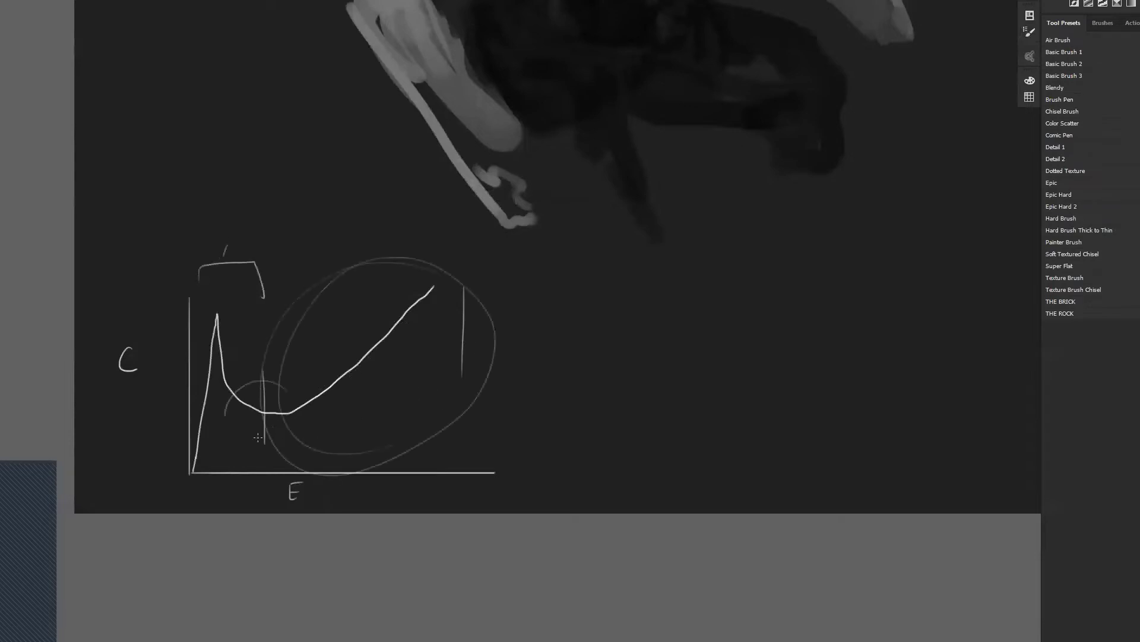
key("ctrl+alt+z")
key("ctrl+alt+z")
key("ctrl+alt+z")
key("ctrl+alt+z")
key("ctrl+alt+z")
key("ctrl+alt+z")
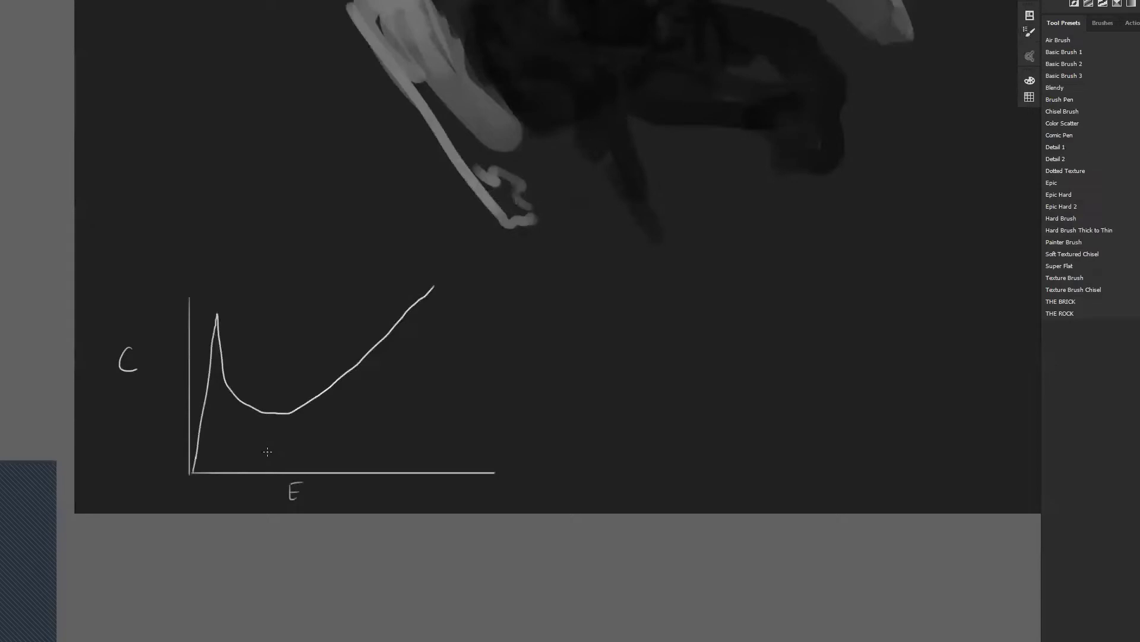
Step: Remove the graph below the figure by undoing its curve, the C and E labels and the axes
mouse_move(229, 387)
left_mouse_down()
mouse_move(223, 436)
mouse_move(235, 380)
left_mouse_up()
mouse_move(324, 383)
left_mouse_down()
mouse_move(306, 389)
mouse_move(327, 397)
mouse_move(324, 414)
mouse_move(473, 333)
mouse_move(505, 359)
left_mouse_up()
key("ctrl+alt+z")
key("ctrl+alt+z")
key("ctrl+alt+z")
key("ctrl+alt+z")
key("ctrl+alt+z")
key("ctrl+alt+z")
key("ctrl+alt+z")
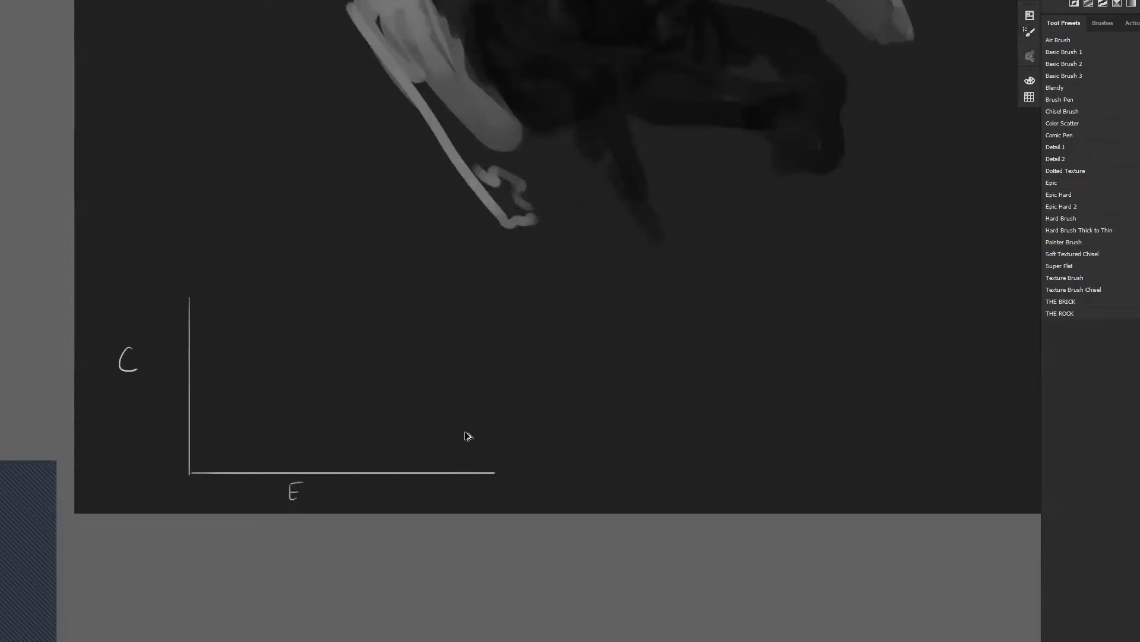
key("ctrl+alt+z")
key("ctrl+alt+z")
key("ctrl+alt+z")
key("ctrl+alt+z")
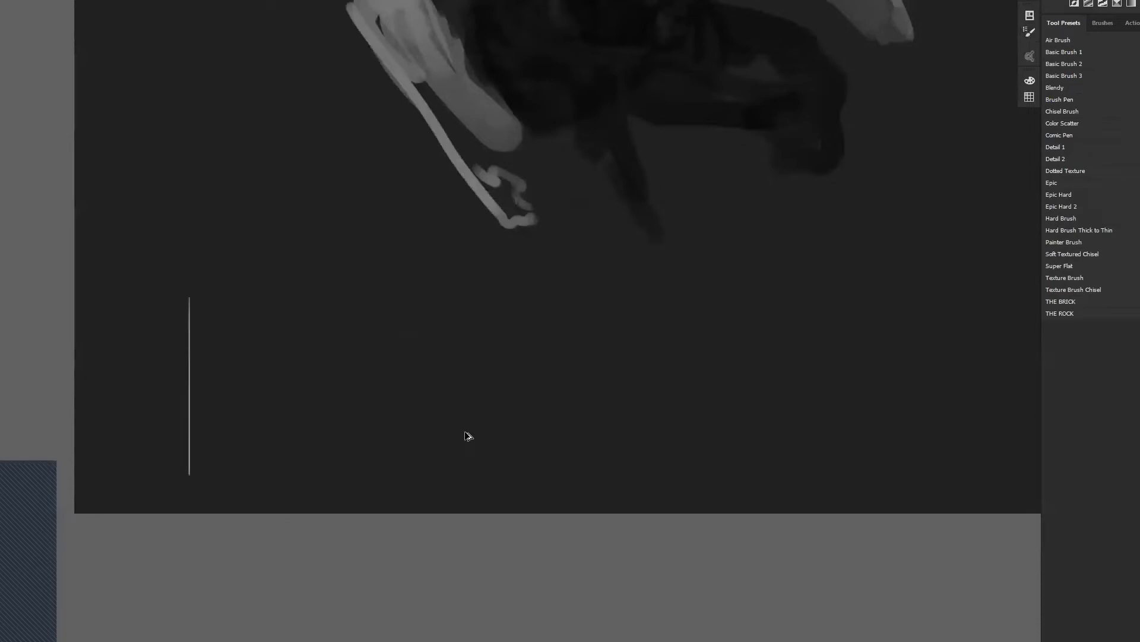
Step: Return to the whole figure and flip the canvas horizontally
left_click_drag(627, 119, 511, 461)
left_click_drag(582, 242, 560, 369)
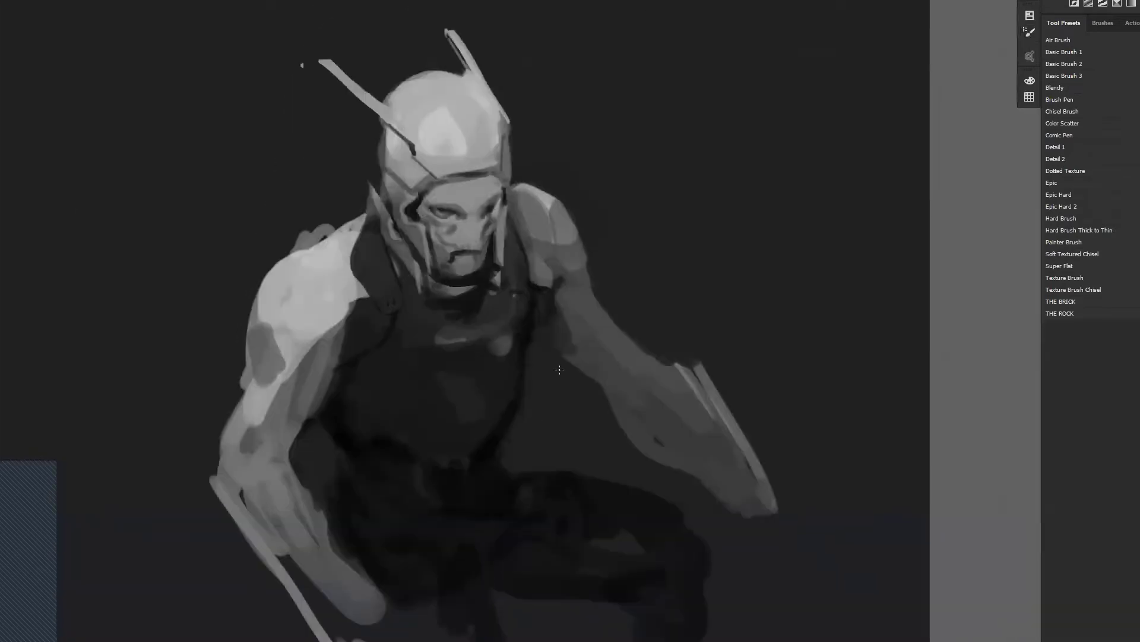
key("ctrl+minus")
key("ctrl+minus")
key("ctrl+shift+h")
left_click(568, 311, "ctrl")
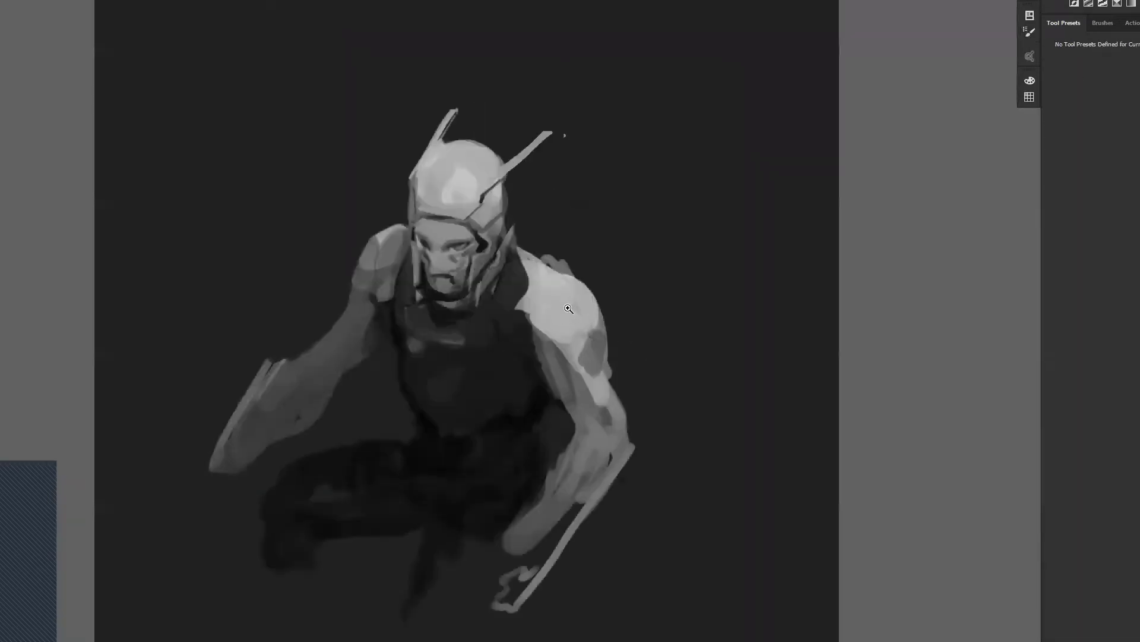
left_click_drag(549, 240, 583, 190)
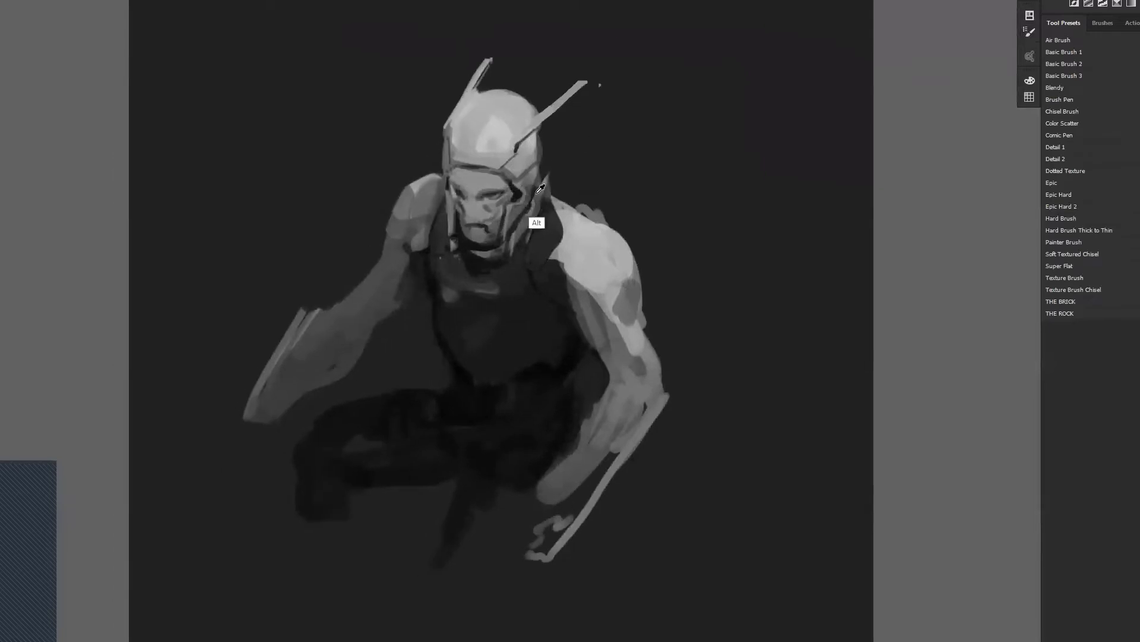
Step: Paint a curved grey rear edge from the near fin's tip down to the helmet's side, and flip the canvas back
left_click_drag(539, 191, 583, 84)
mouse_move(585, 84)
left_mouse_down()
mouse_move(548, 179)
mouse_move(573, 133)
mouse_move(552, 173)
left_mouse_up()
left_click(576, 158, "alt")
left_click_drag(582, 91, 530, 211)
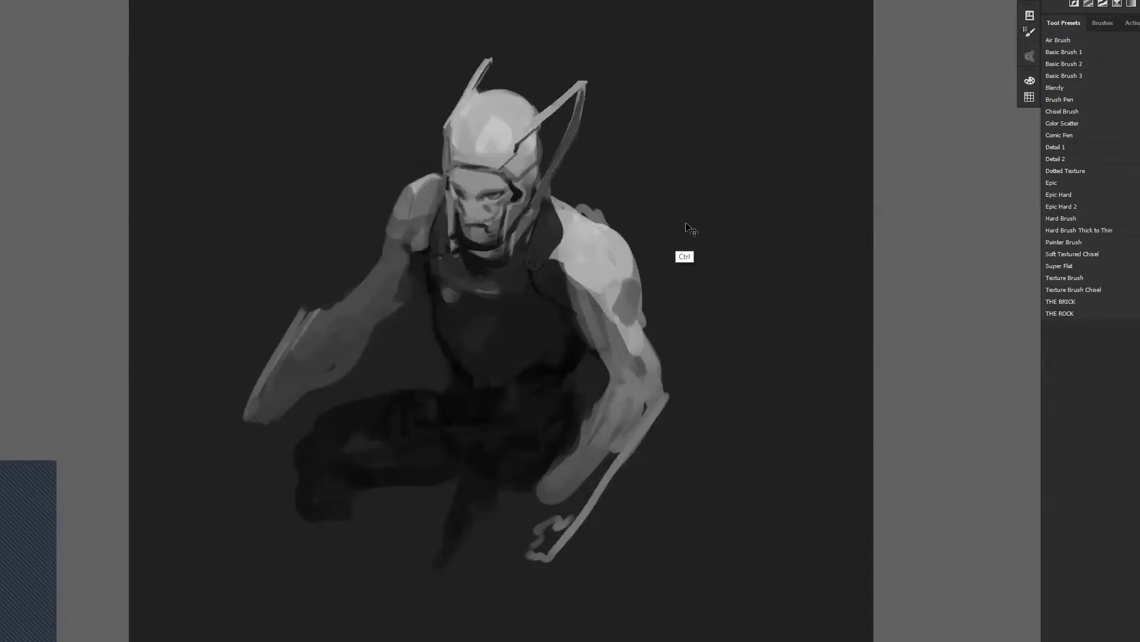
key("ctrl+shift+h")
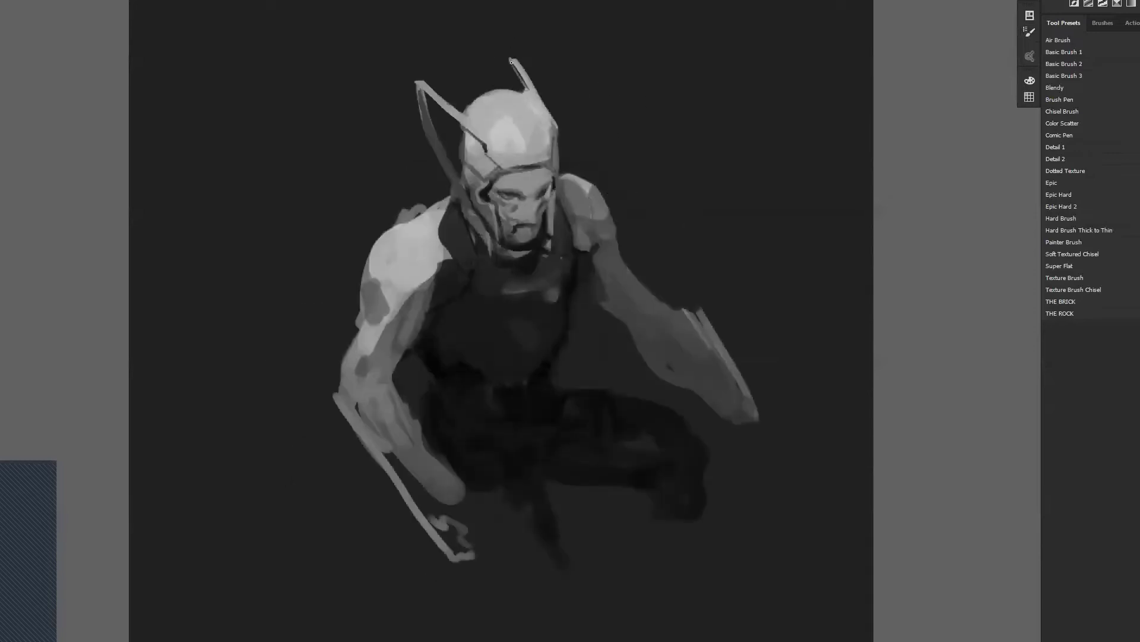
Step: Add the far fin's inner edge, refine the near fin's base, and paint out the bumps above the near shoulder in background grey
left_click_drag(512, 66, 511, 86)
key("bracketright")
left_click_drag(467, 182, 472, 197)
left_click_drag(467, 156, 464, 135)
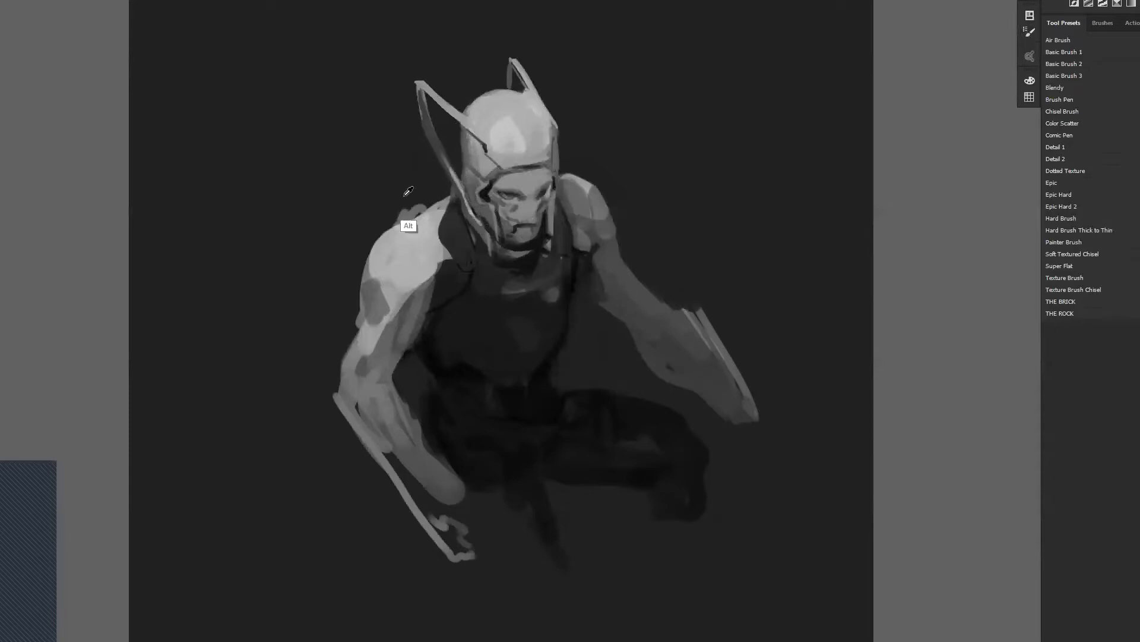
left_click_drag(381, 219, 436, 192)
mouse_move(574, 166)
left_mouse_down()
mouse_move(562, 171)
mouse_move(606, 189)
left_mouse_up()
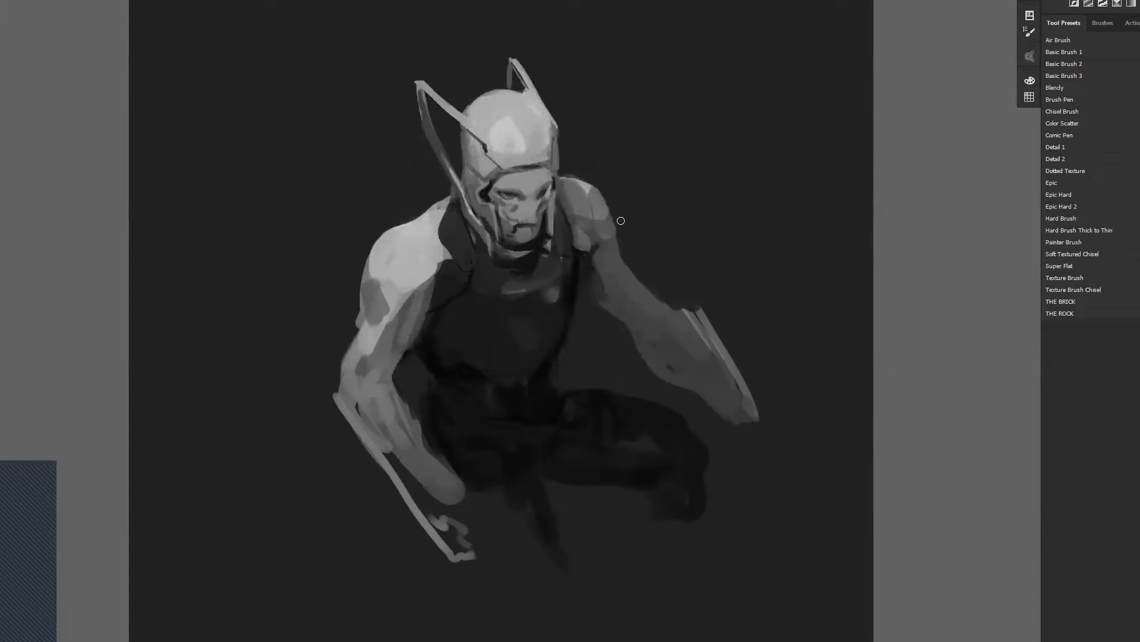
Step: Lasso the far arm with its shoulder, shift it slightly down and toward the torso, and deselect it
key("l")
left_click_drag(566, 169, 623, 344)
mouse_move(726, 419)
left_mouse_down()
mouse_move(652, 127)
mouse_move(615, 113)
left_mouse_up()
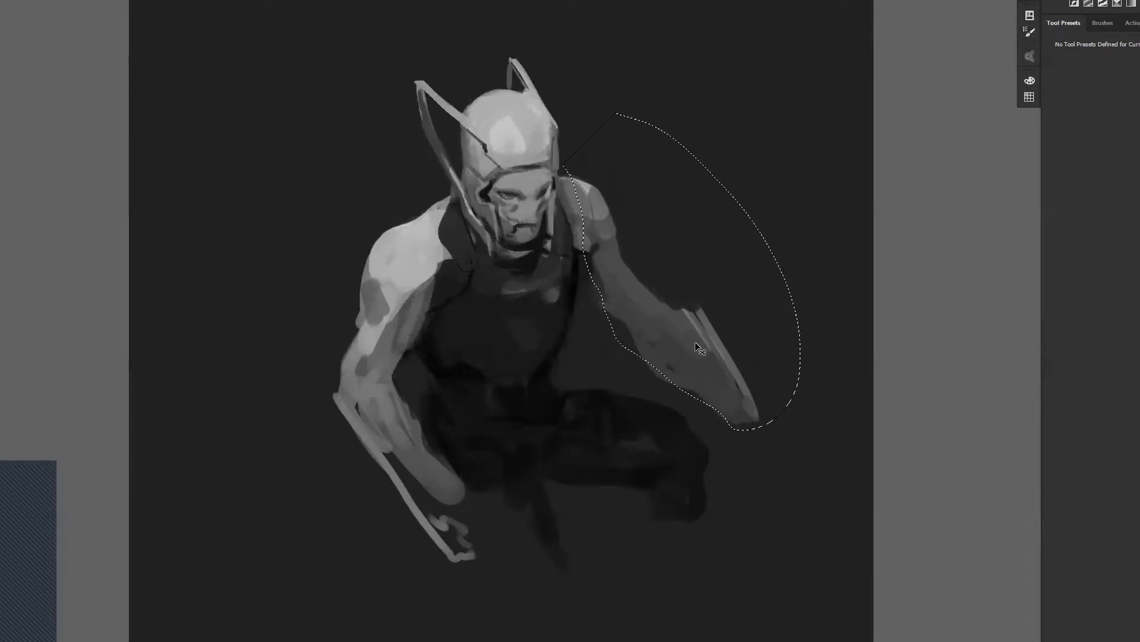
left_click_drag(695, 347, 688, 354)
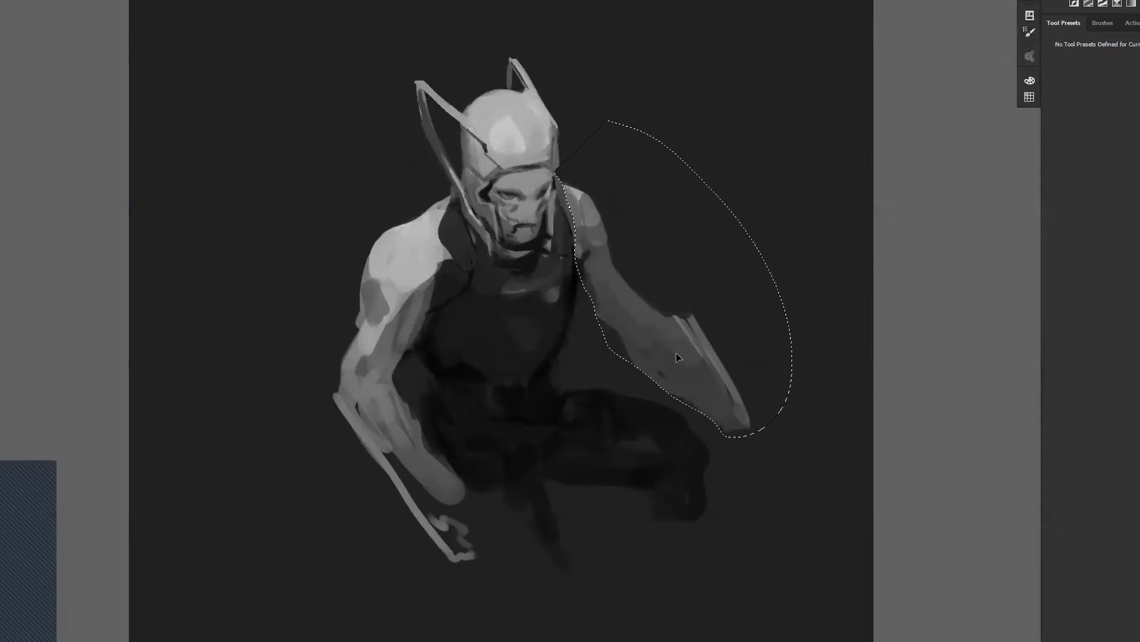
key("ctrl+d")
key("b")
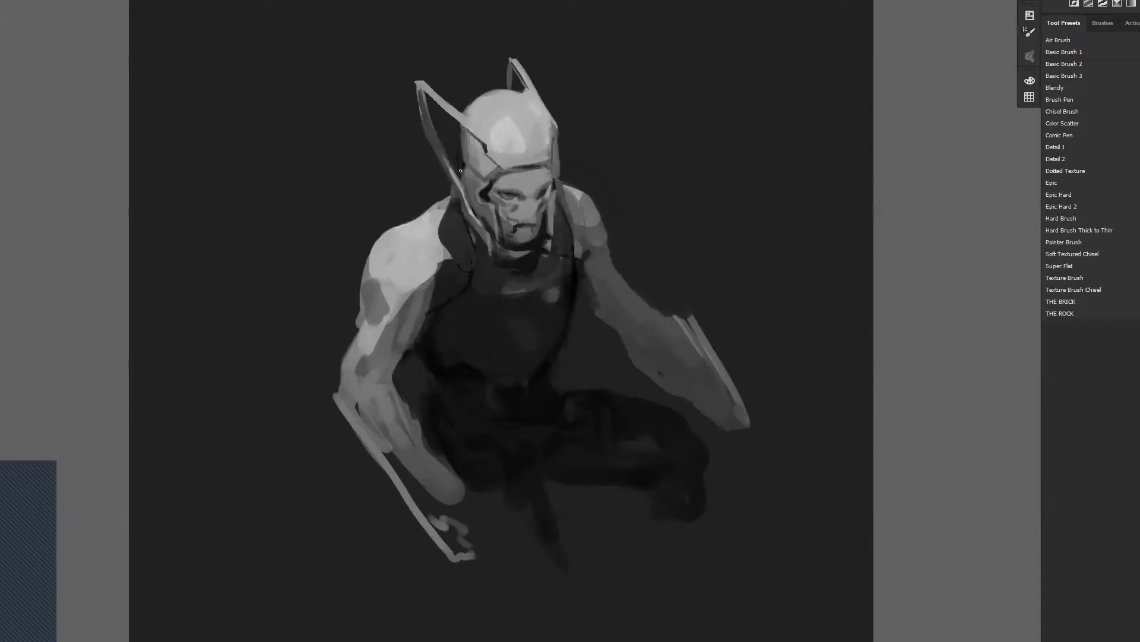
Step: Paint a near-black shape in the gap between the helmet's side and the near fin
mouse_move(458, 146)
left_mouse_down()
mouse_move(455, 170)
mouse_move(452, 154)
left_mouse_up()
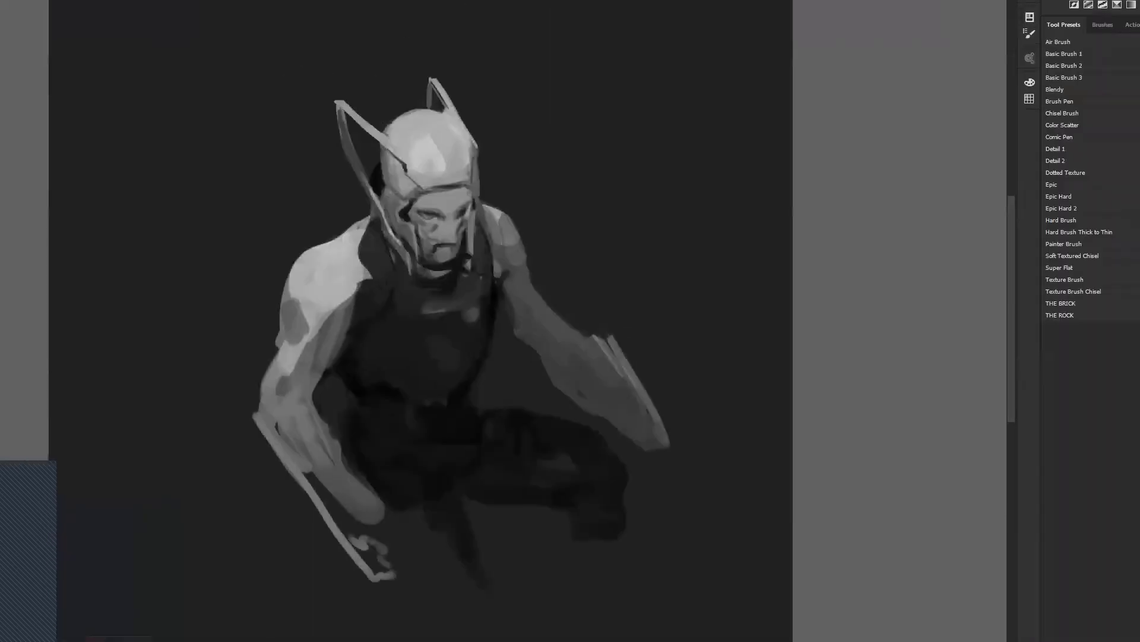
Step: Switch to the web browser and open the PlayCanvas forum topic "[SOLVED] Can you slow down game time?"
left_click(117, 638)
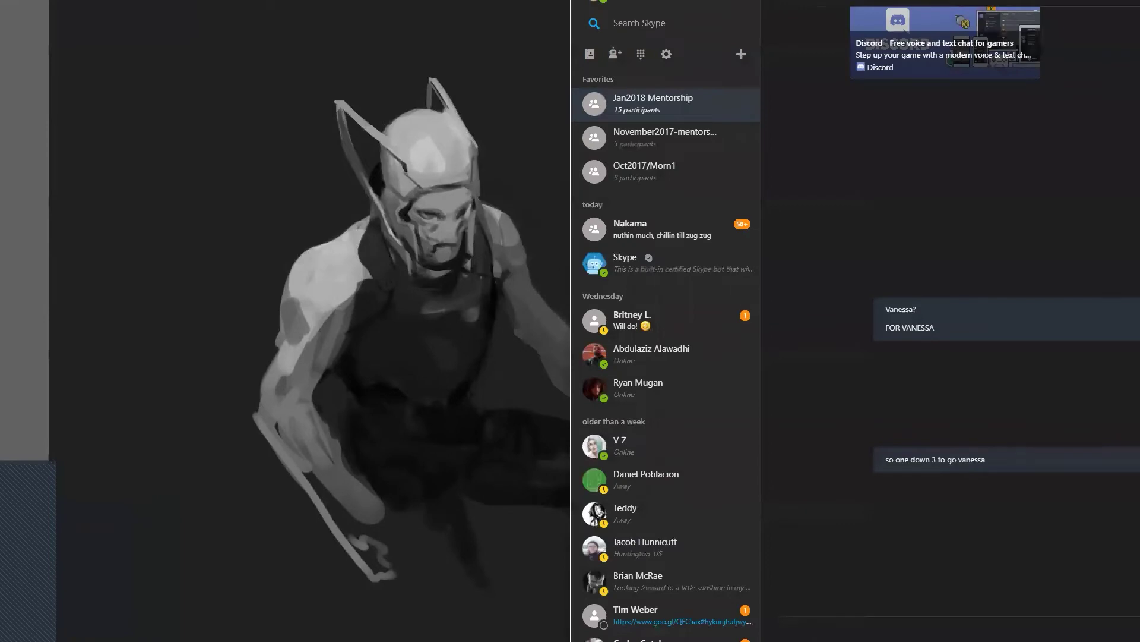
key("ctrl+t")
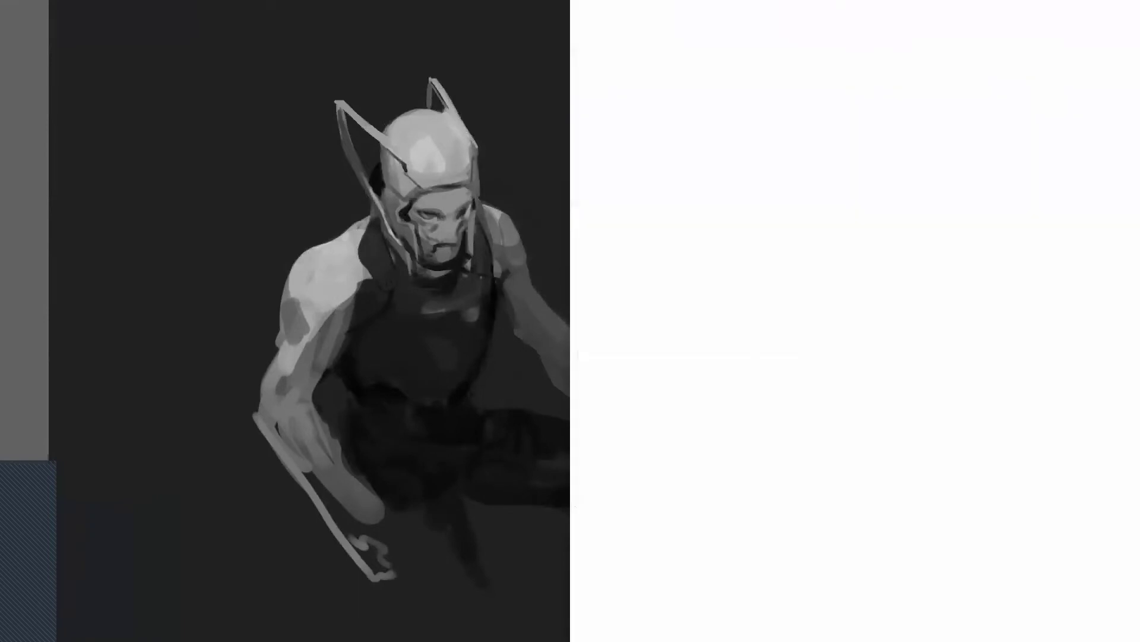
left_click(876, 0)
left_click(895, 4)
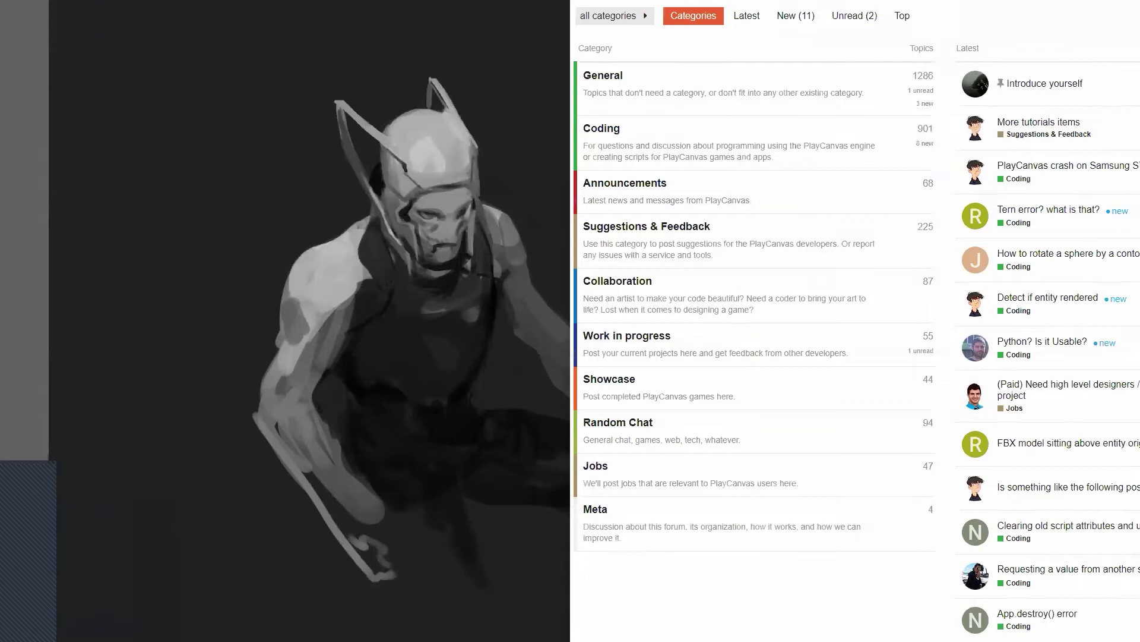
key("alt+Left")
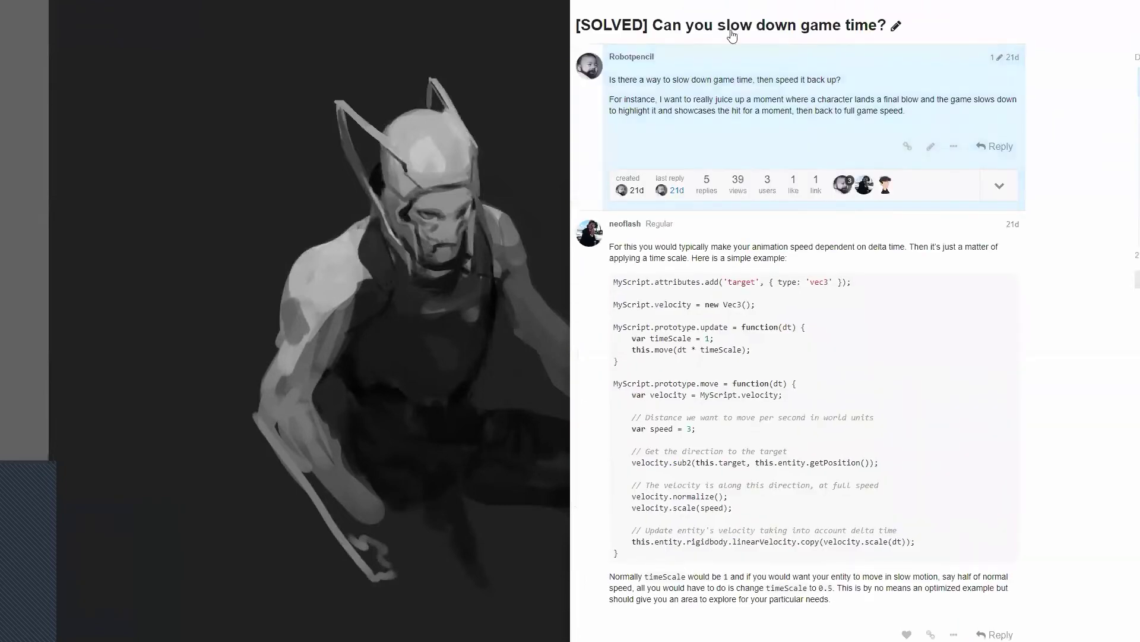
Step: View the topic author's profile card and open that account's full forum activity page
left_click(621, 58)
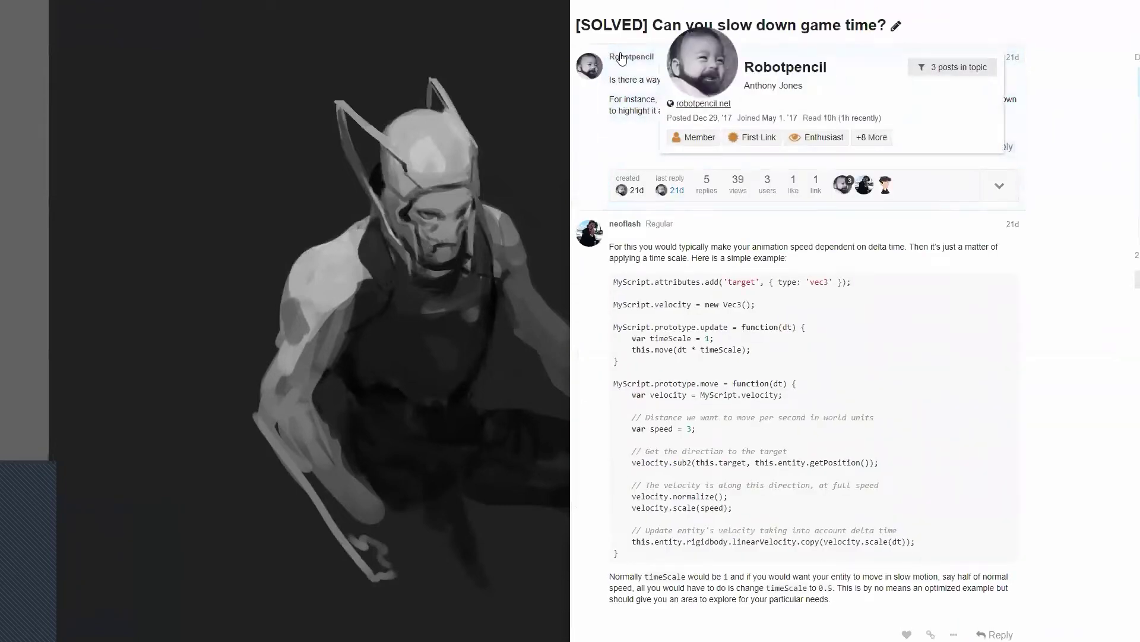
left_click(588, 79)
left_click(588, 79)
left_click(1139, 1)
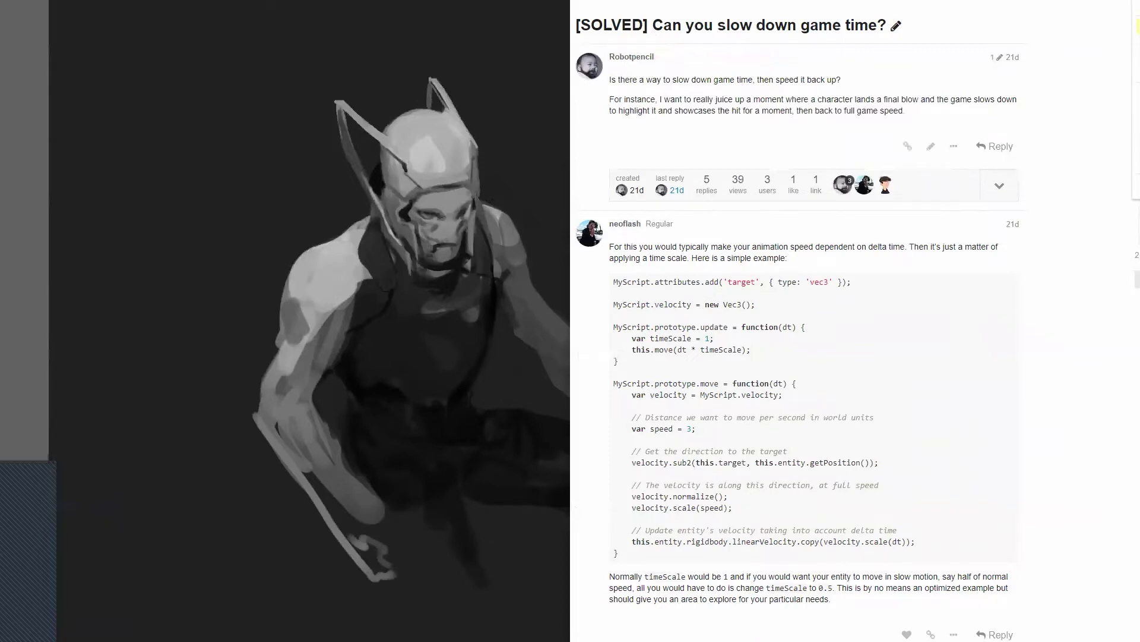
left_click(1138, 27)
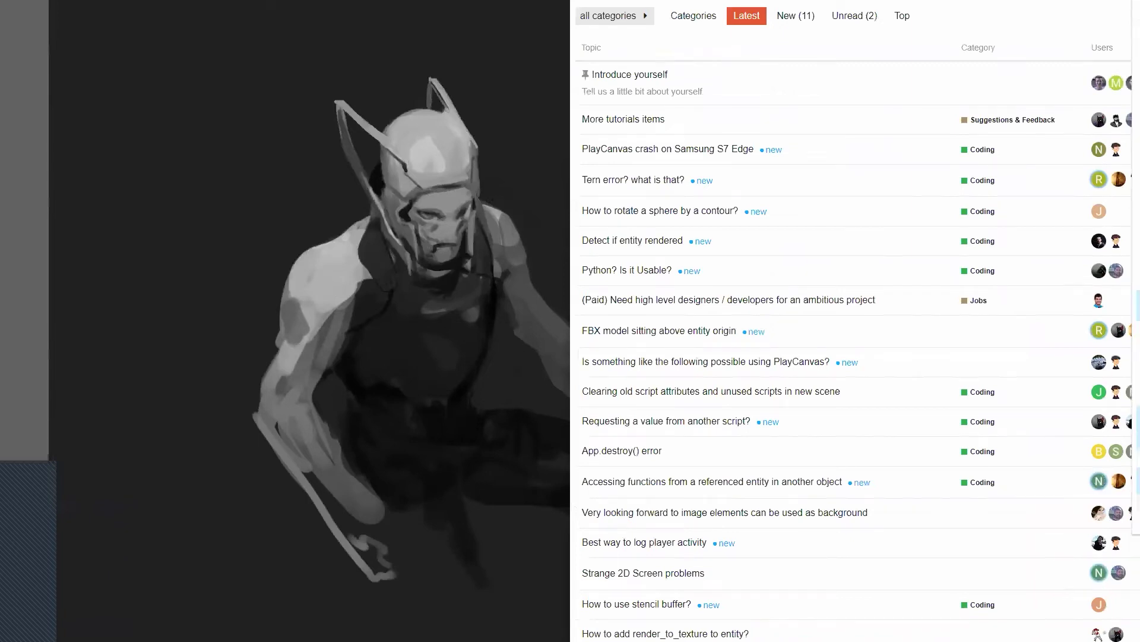
left_click(1138, 7)
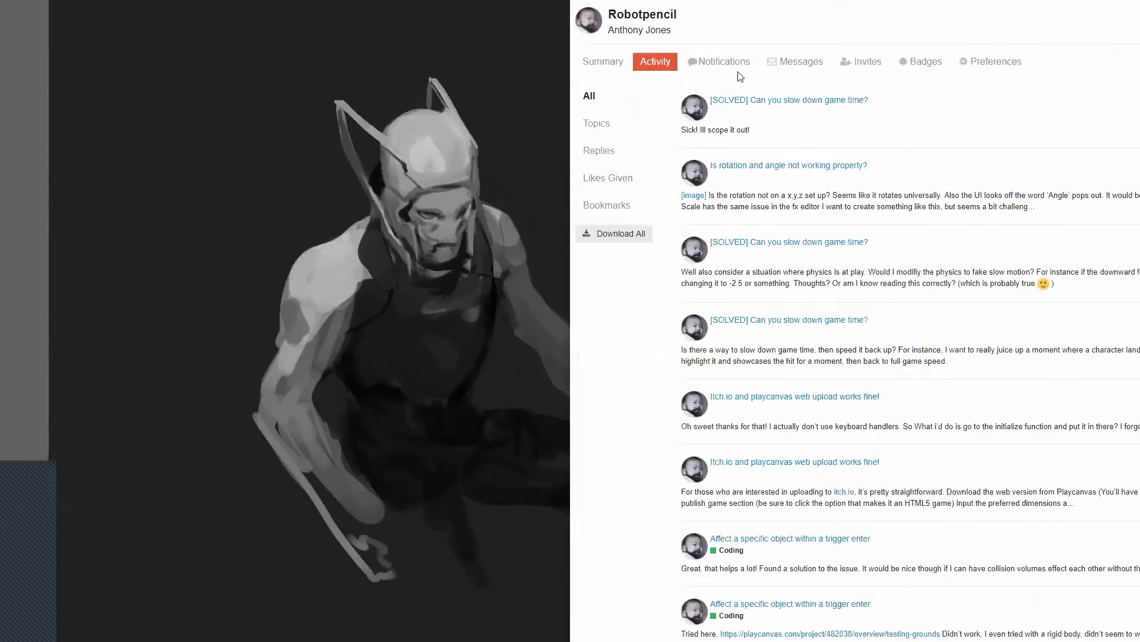
Step: Look through the account's list of forum posts, from the newest back to older coding questions, and check the browser's bookmarks
scroll(756, 294, "down", 5)
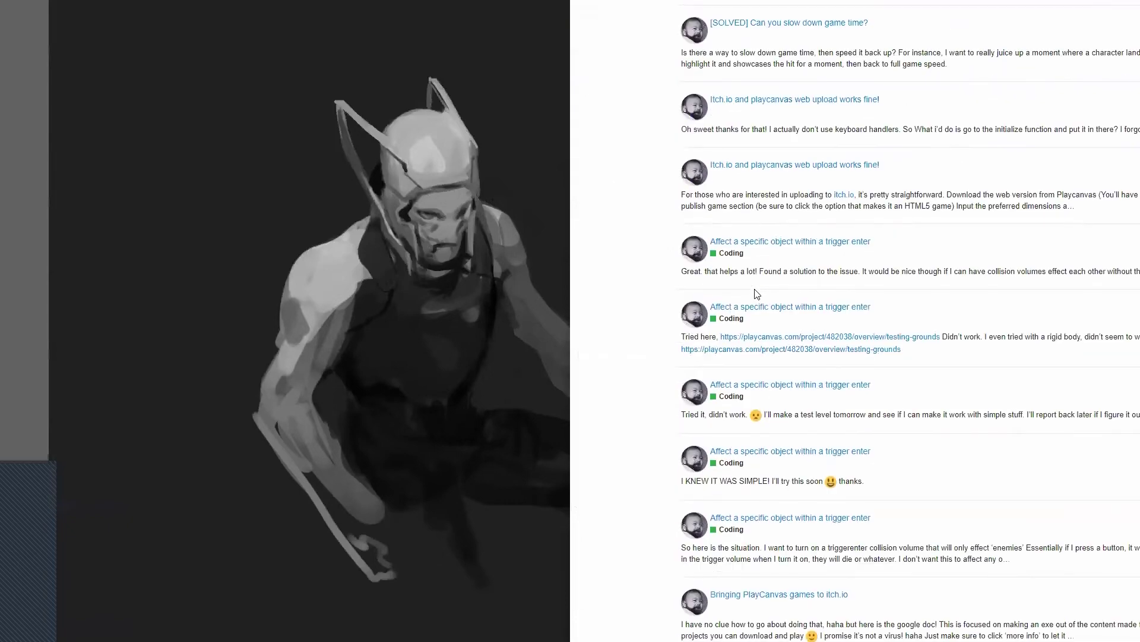
scroll(756, 293, "down", 20)
scroll(736, 287, "down", 20)
scroll(737, 243, "down", 20)
scroll(739, 265, "down", 20)
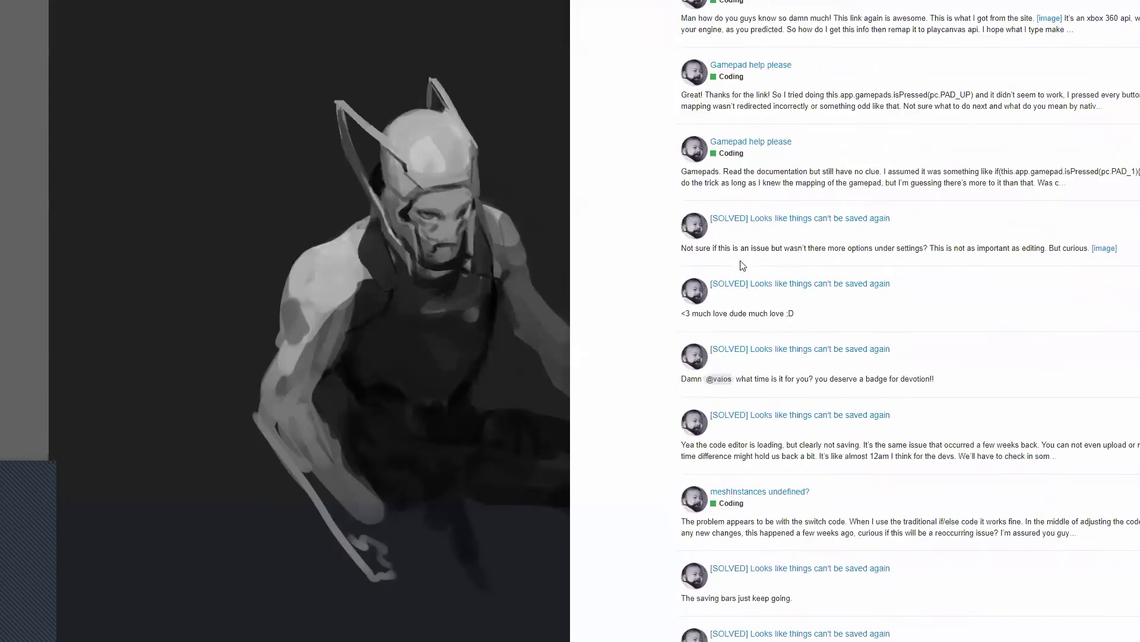
scroll(803, 179, "up", 20)
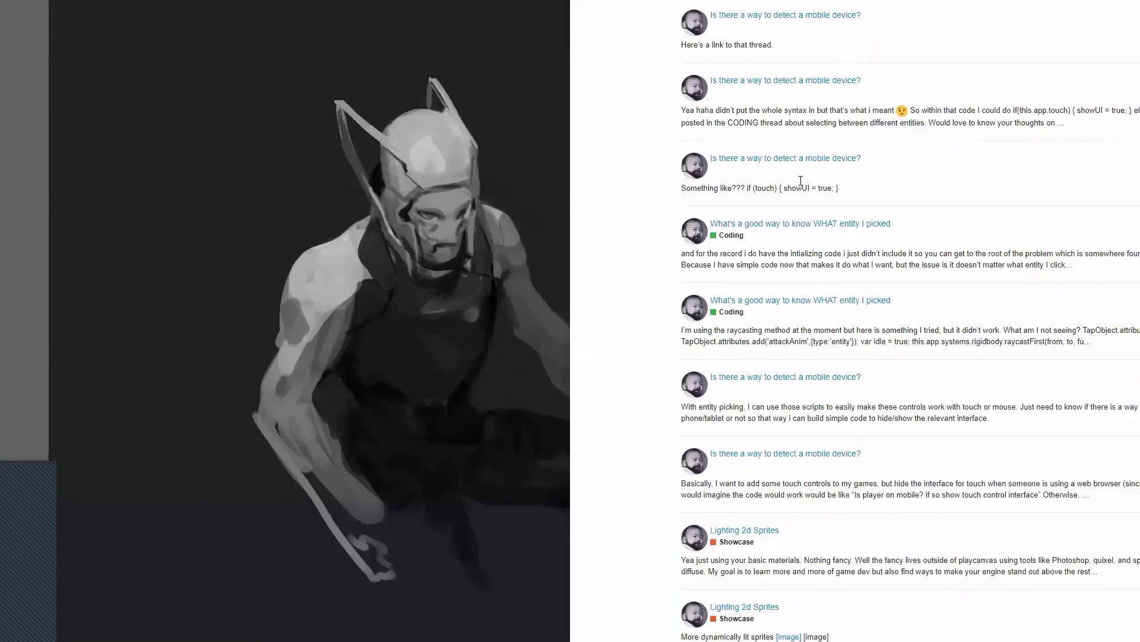
scroll(786, 179, "up", 15)
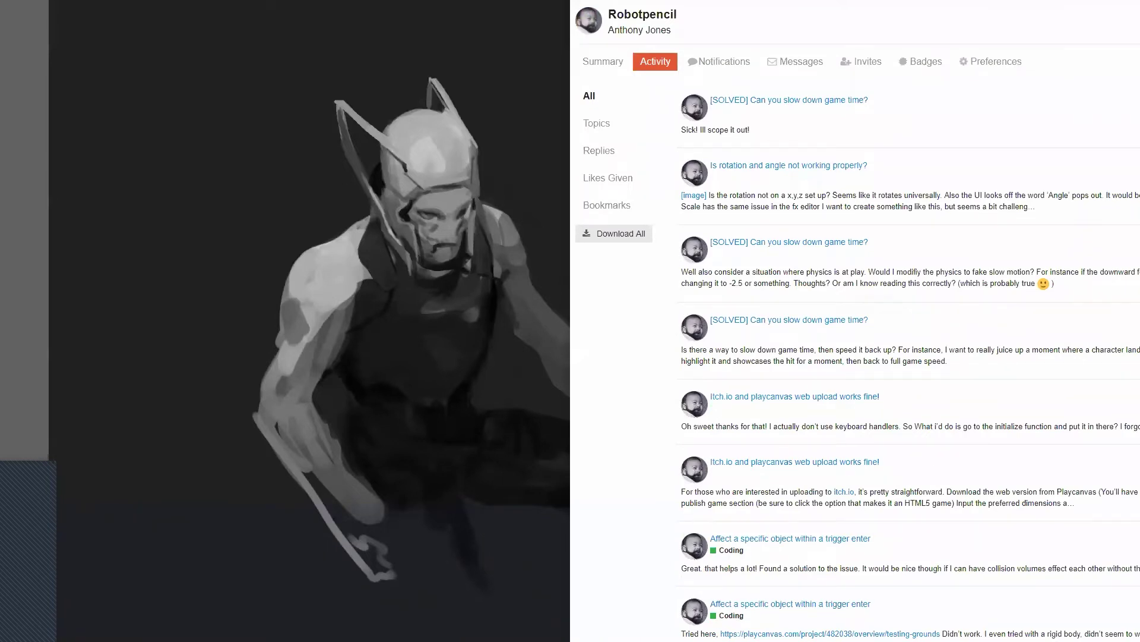
left_click(823, 1)
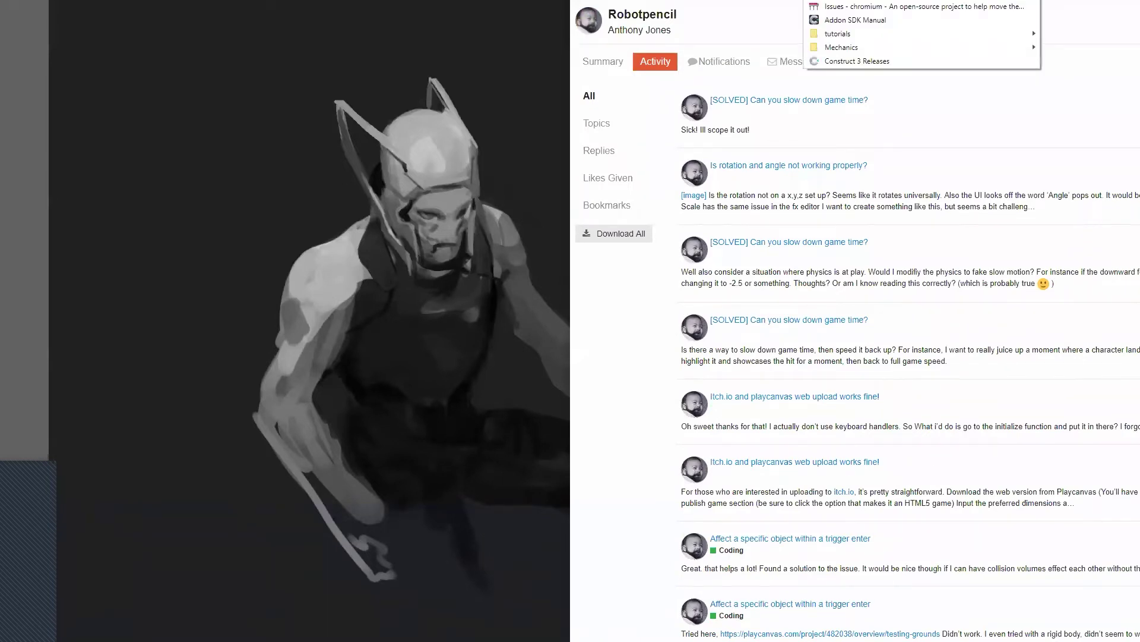
left_click(838, 1)
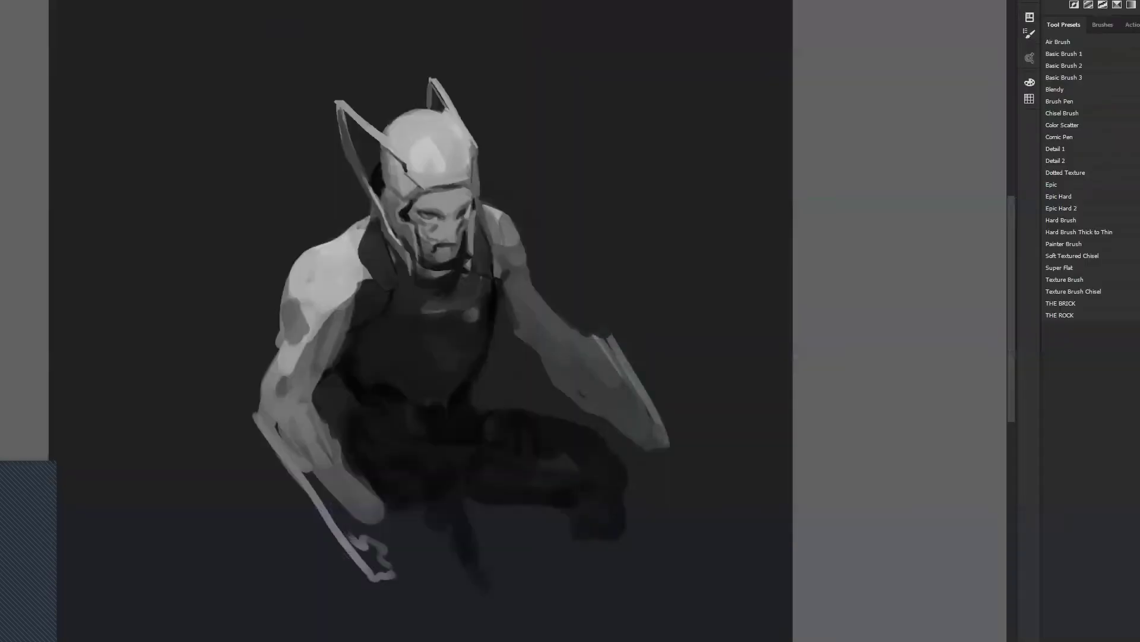
Step: Switch back to the painting, smooth the chest's tones below the collar with a larger brush, and flip the canvas horizontally
left_click_drag(539, 291, 596, 172)
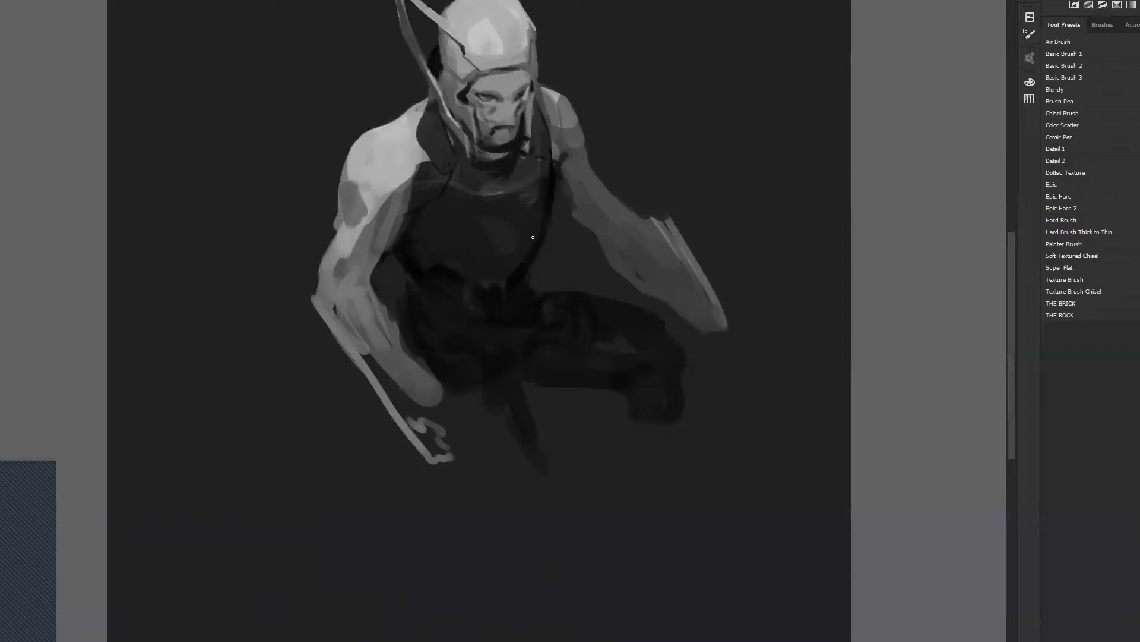
key("]")
mouse_move(496, 219)
left_mouse_down()
mouse_move(503, 264)
mouse_move(498, 221)
mouse_move(526, 201)
mouse_move(495, 196)
left_mouse_up()
key("ctrl+f")
key("Tab")
key("Tab")
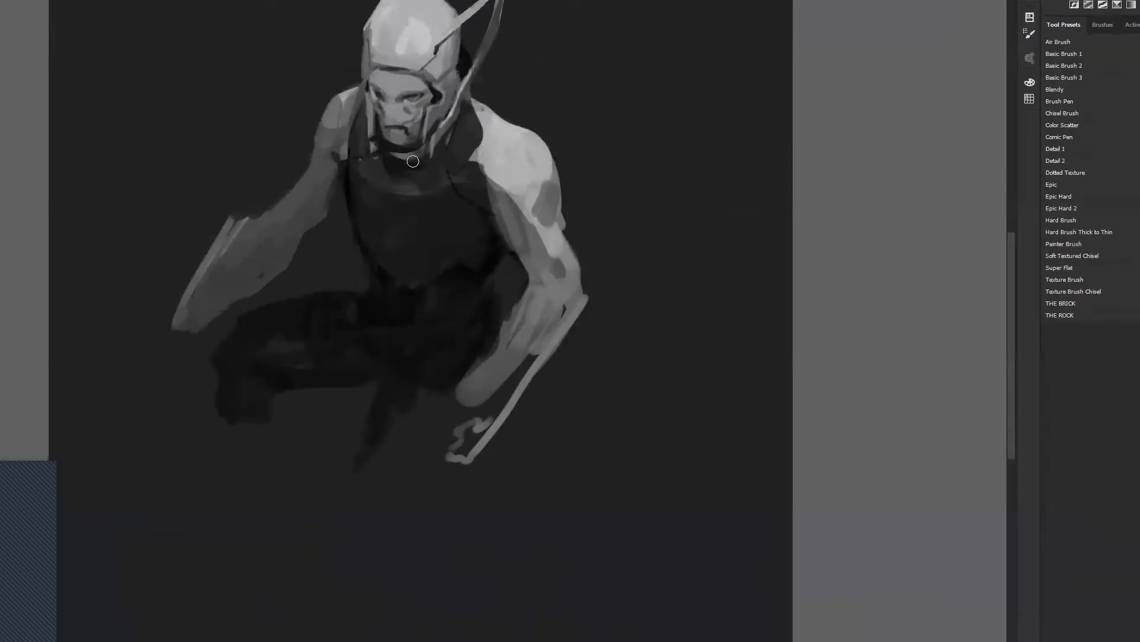
Step: Blend dark grey over the neck and collar, touch up the far shoulder beside the helmet with a smaller brush, and flip the canvas
left_click(425, 185, "alt")
left_click_drag(424, 174, 424, 192)
key("[")
key("bracketleft")
mouse_move(356, 104)
left_mouse_down()
mouse_move(344, 140)
mouse_move(362, 92)
left_mouse_up()
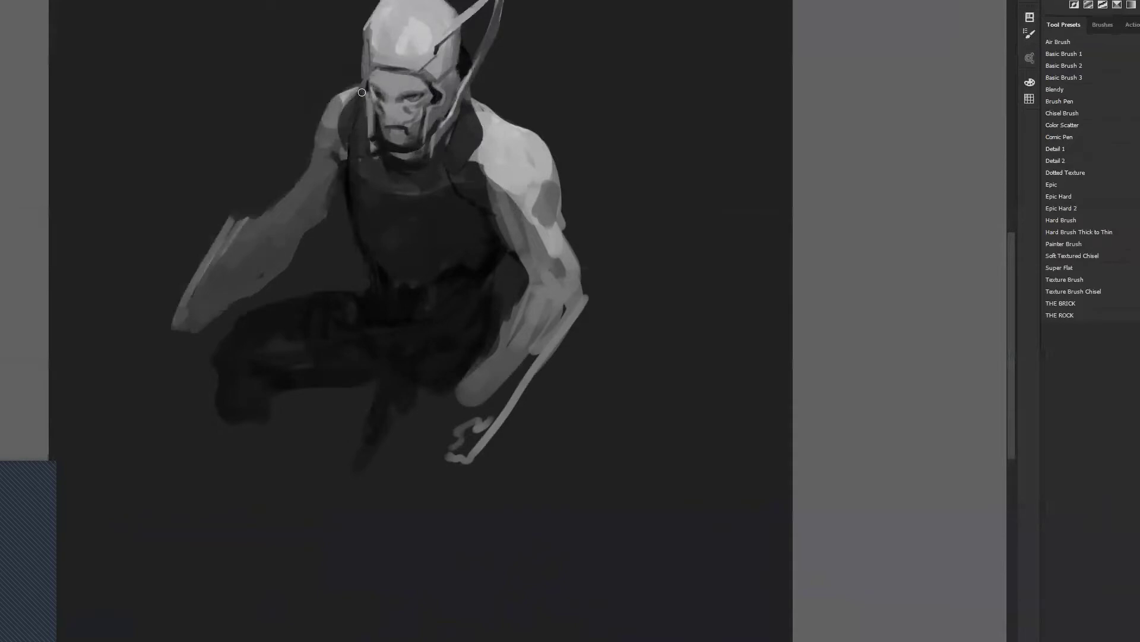
key("ctrl+shift+h")
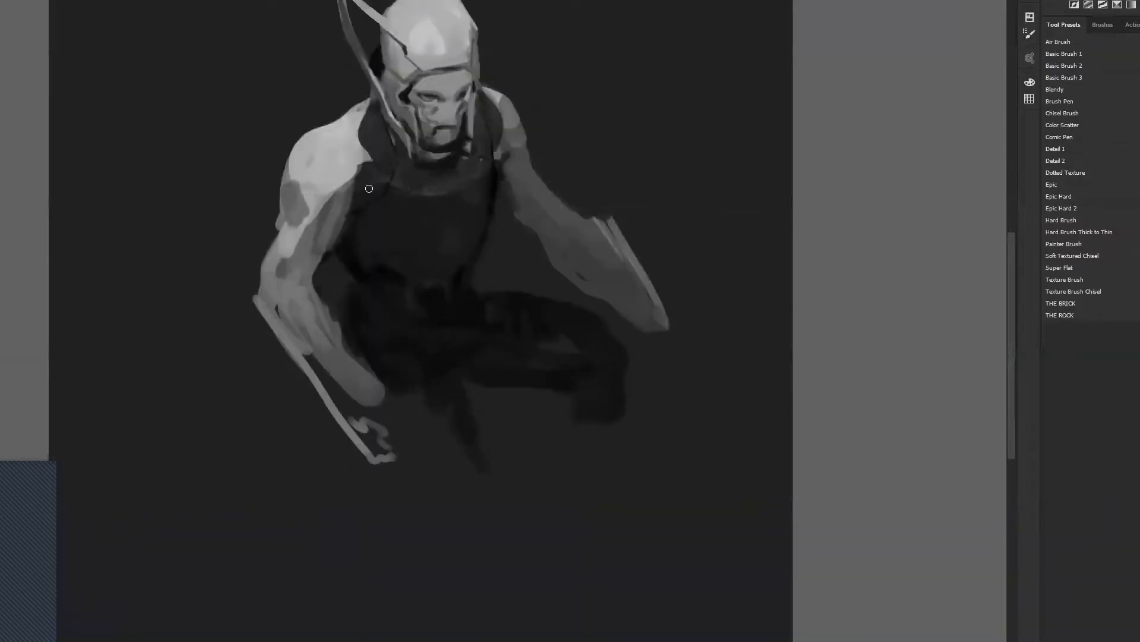
Step: Even out the dark patches on the lit arm with light grey and rough in both hands with mid-grey strokes
mouse_move(303, 199)
left_mouse_down()
mouse_move(299, 233)
mouse_move(302, 173)
mouse_move(314, 178)
mouse_move(301, 180)
mouse_move(297, 210)
left_mouse_up()
mouse_move(300, 300)
left_mouse_down()
mouse_move(296, 269)
mouse_move(280, 274)
mouse_move(281, 288)
mouse_move(296, 269)
mouse_move(318, 320)
mouse_move(291, 300)
mouse_move(316, 303)
mouse_move(276, 304)
left_mouse_up()
mouse_move(323, 337)
left_mouse_down()
mouse_move(345, 363)
mouse_move(333, 334)
mouse_move(321, 347)
mouse_move(317, 315)
mouse_move(339, 363)
mouse_move(314, 365)
mouse_move(299, 333)
mouse_move(351, 375)
mouse_move(384, 363)
mouse_move(367, 417)
mouse_move(380, 409)
left_mouse_up()
left_click(372, 390, "alt")
mouse_move(633, 328)
left_mouse_down()
mouse_move(657, 326)
mouse_move(657, 356)
left_mouse_up()
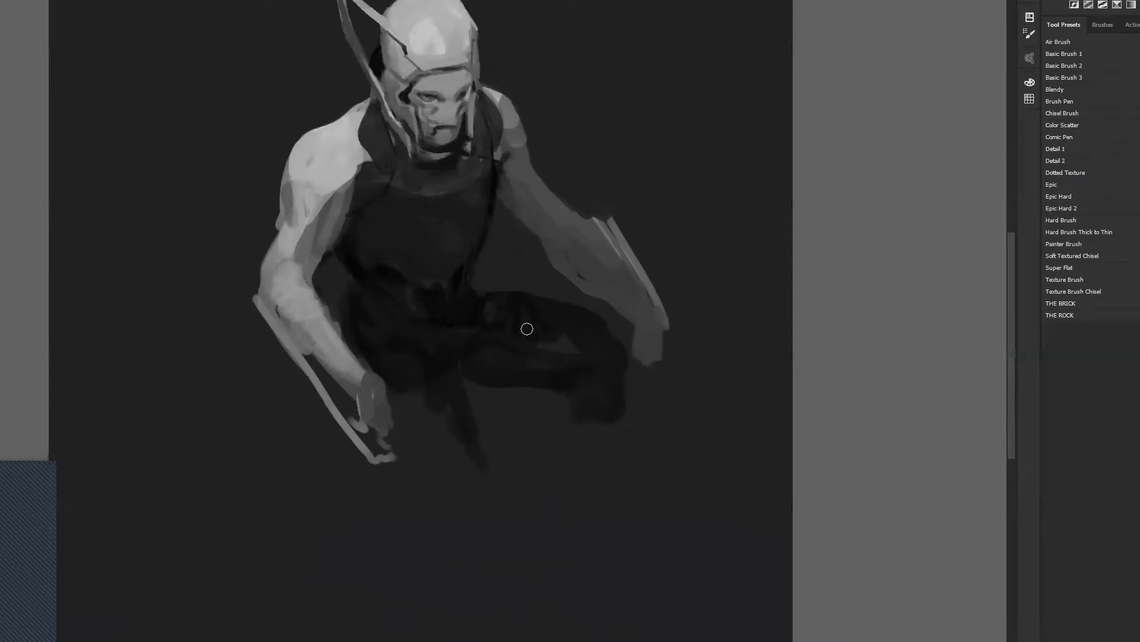
Step: Check the figure in mirrored views and smooth the light tone on the far shoulder
key("ctrl+f")
left_click_drag(534, 387, 639, 345)
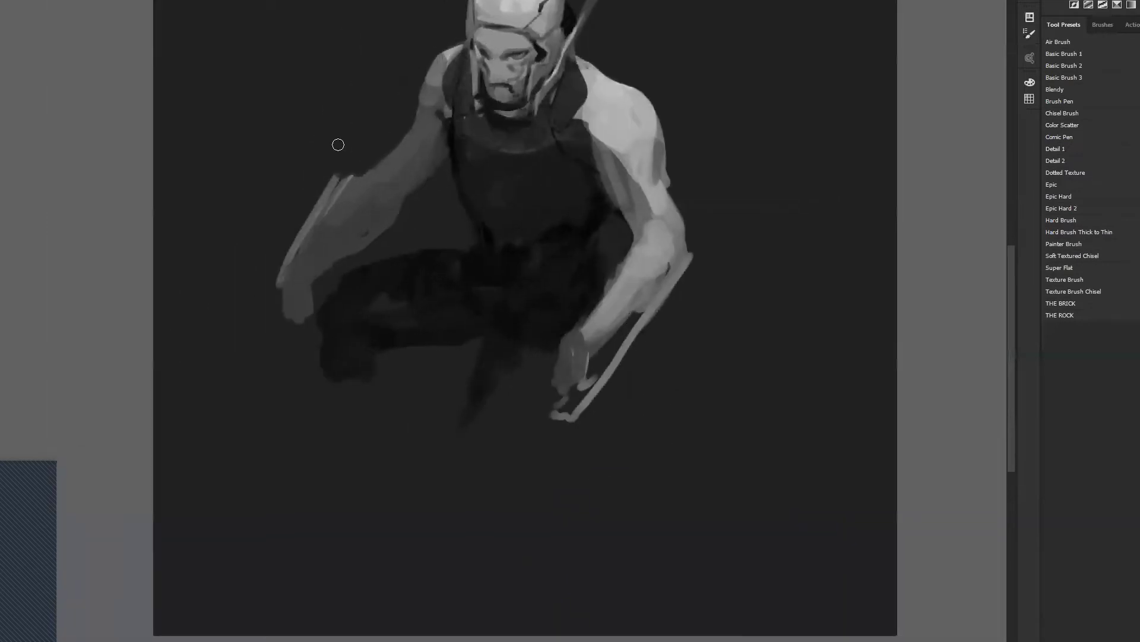
left_click_drag(414, 210, 449, 303)
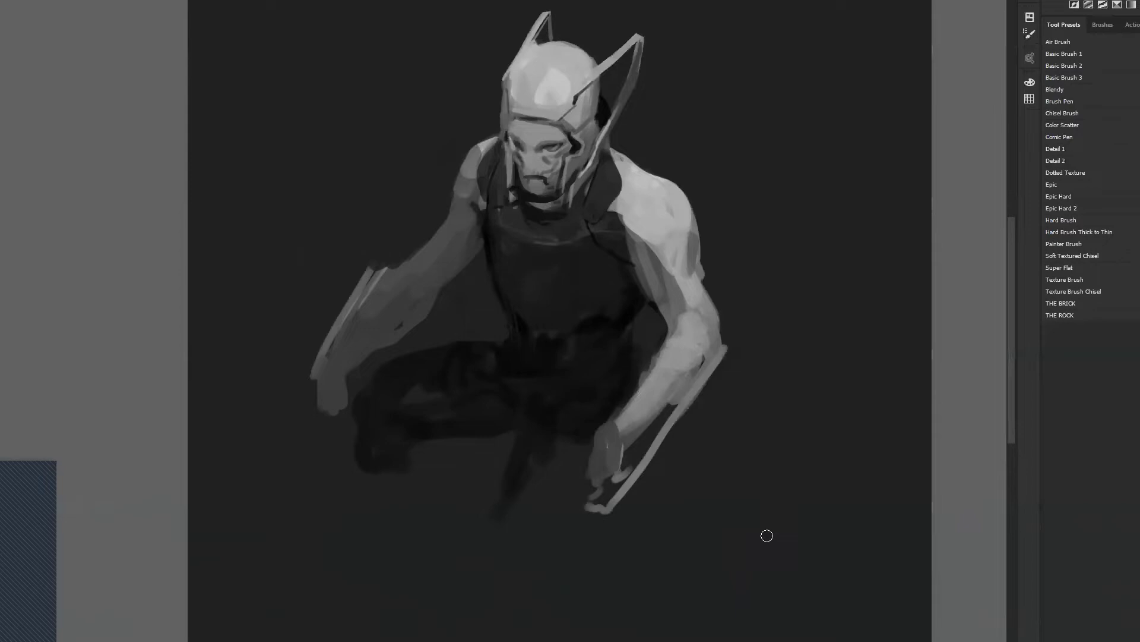
key("ctrl+shift+h")
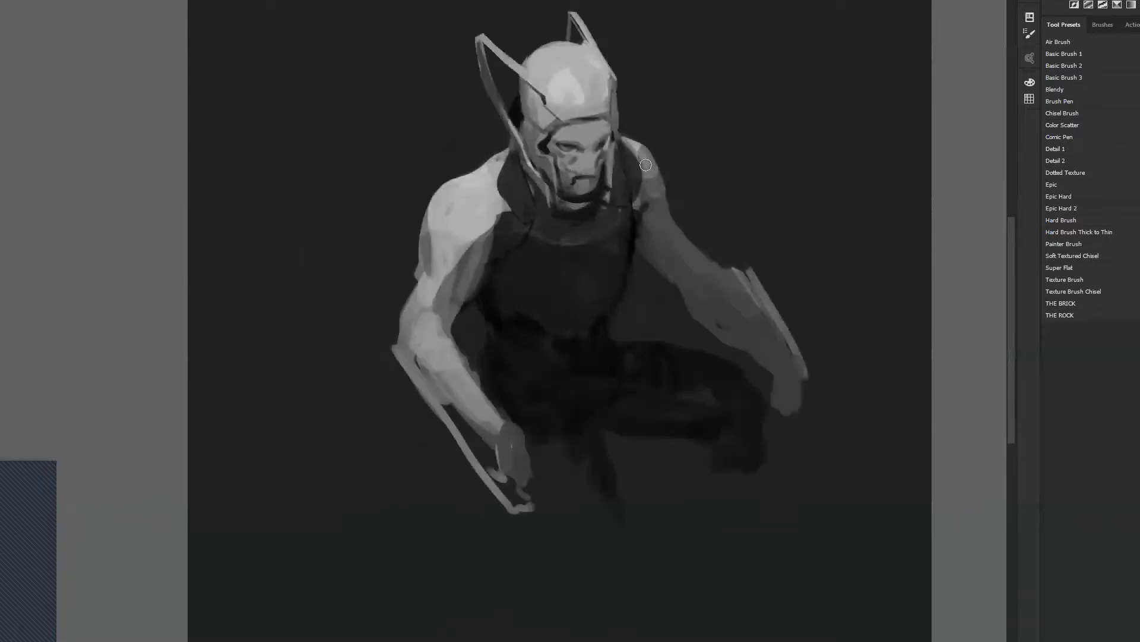
left_click_drag(641, 148, 644, 171)
key("ctrl")
key("ctrl+f")
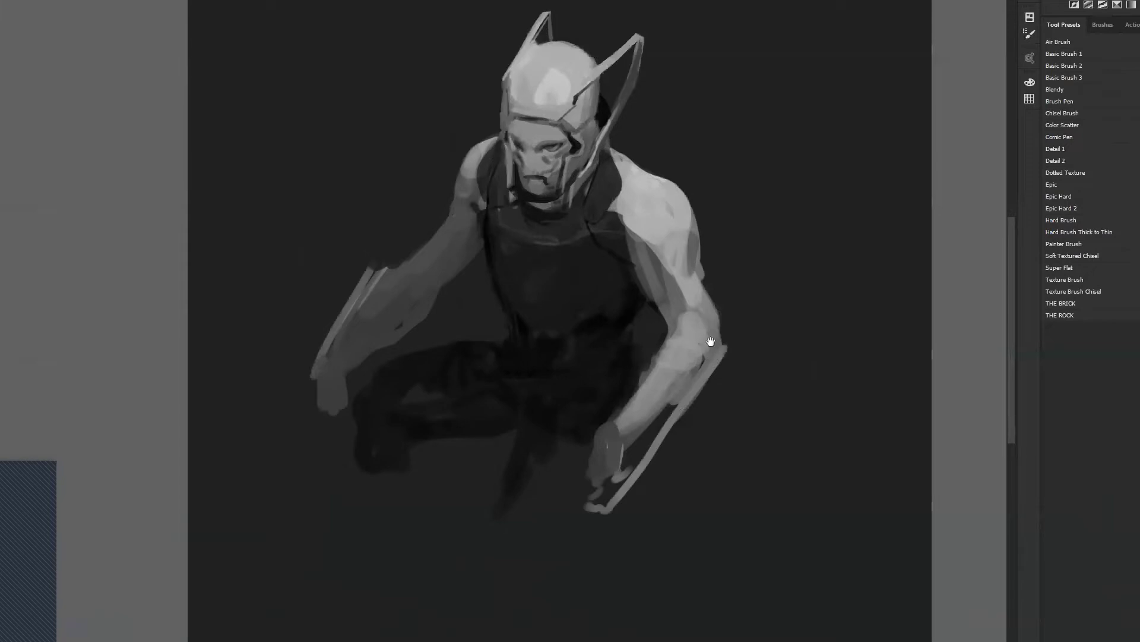
Step: Paint away the light guide lines along the far forearm and shade its underside with a larger brush
left_click_drag(711, 341, 797, 298)
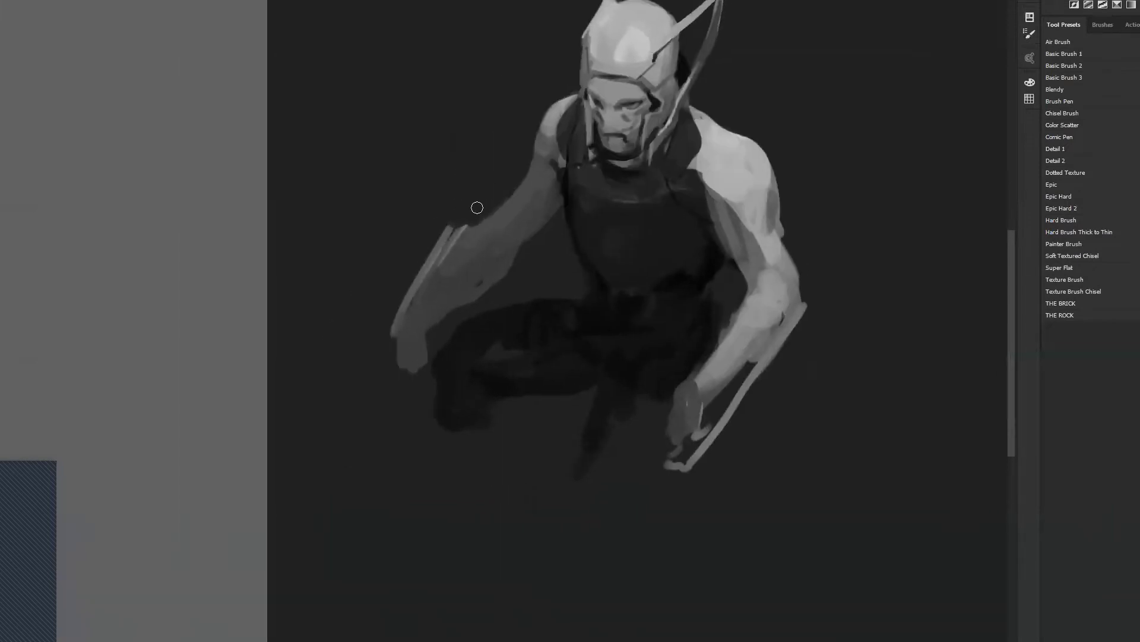
mouse_move(467, 225)
left_mouse_down()
mouse_move(420, 255)
mouse_move(450, 219)
mouse_move(403, 293)
mouse_move(460, 216)
mouse_move(408, 292)
mouse_move(430, 245)
mouse_move(397, 312)
left_mouse_up()
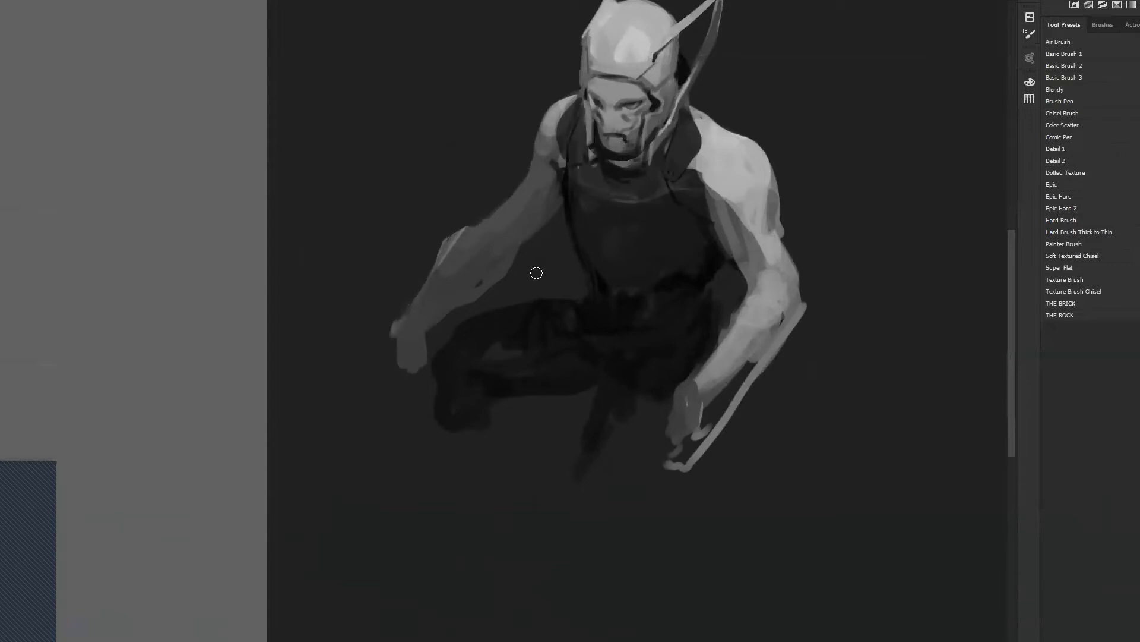
key("]")
mouse_move(522, 246)
left_mouse_down()
mouse_move(491, 254)
mouse_move(499, 247)
mouse_move(505, 263)
mouse_move(502, 252)
left_mouse_up()
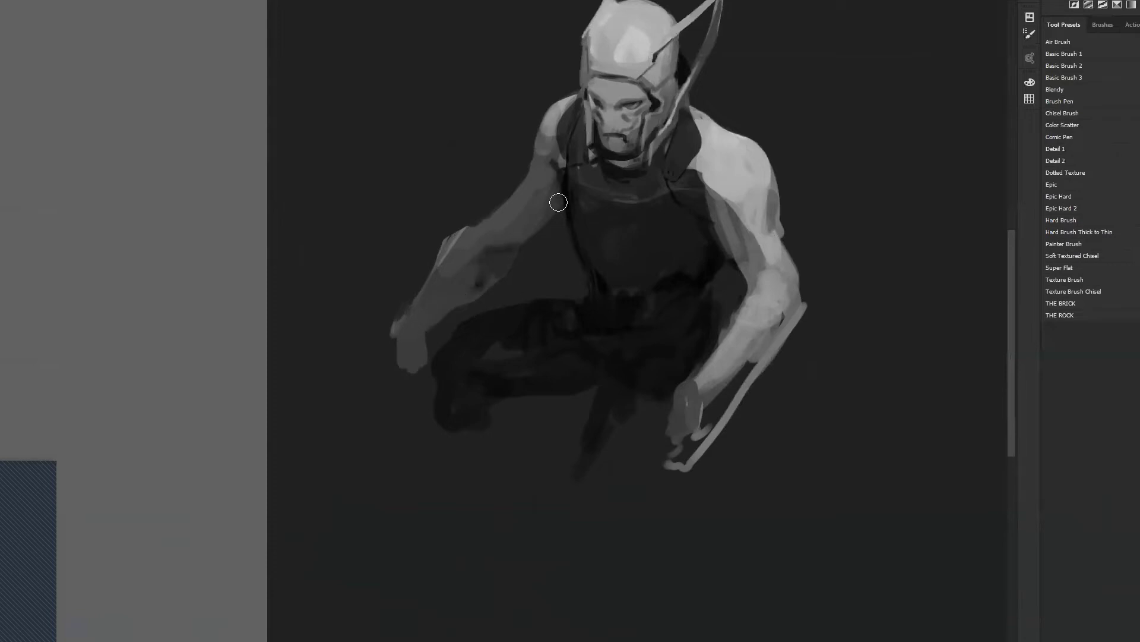
Step: Paint dark sleeve edges across both upper arms where they meet the torso, and flip the canvas
mouse_move(550, 165)
left_mouse_down()
mouse_move(542, 176)
mouse_move(553, 183)
left_mouse_up()
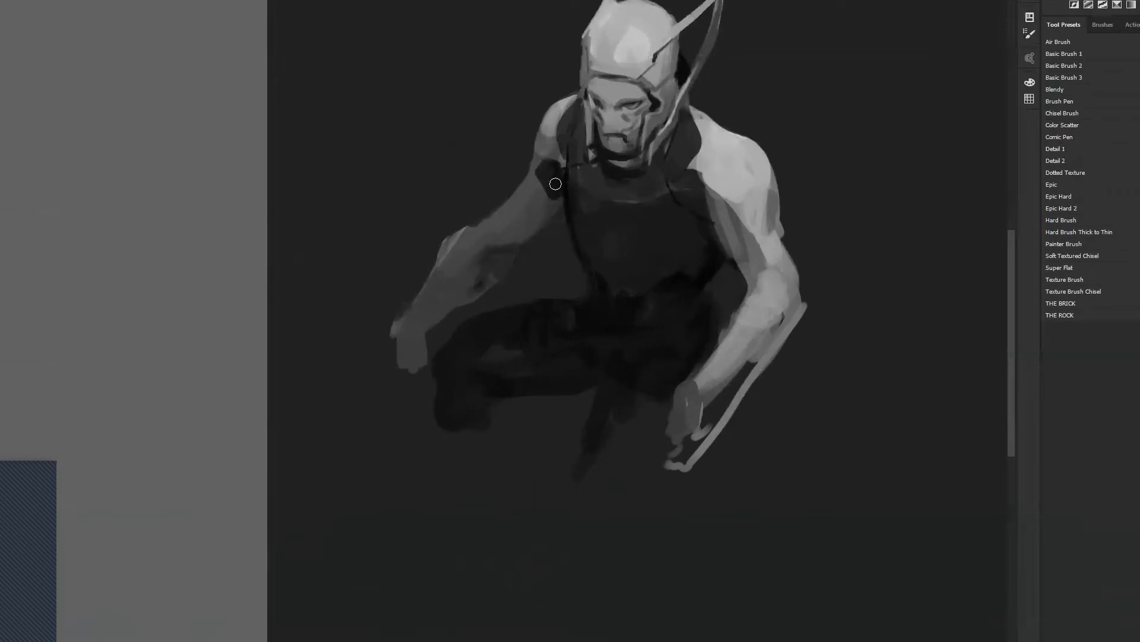
mouse_move(721, 204)
left_mouse_down()
mouse_move(711, 228)
mouse_move(716, 295)
mouse_move(733, 228)
mouse_move(729, 194)
left_mouse_up()
left_click(720, 213, "alt")
key("ctrl+z")
key("ctrl+shift+h")
left_click_drag(734, 316, 648, 320)
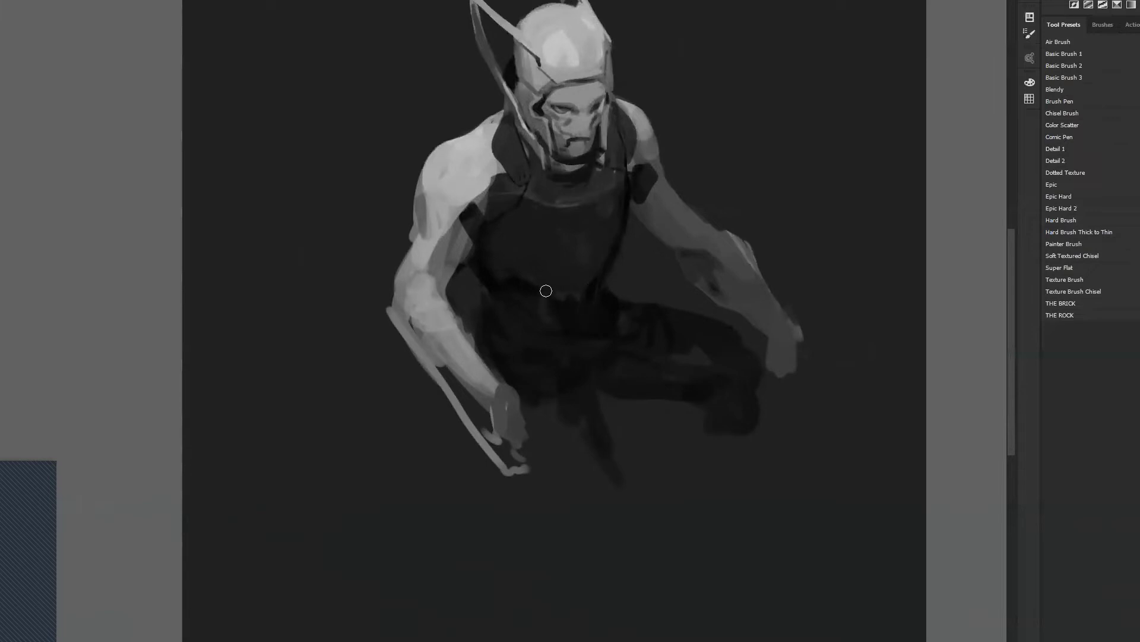
Step: Darken and unify the chest and waist tones with a much larger brush, then reduce the brush size and flip the canvas
key("bracketright")
key("bracketright")
key("bracketright")
key("bracketright")
key("bracketright")
key("bracketright")
key("bracketright")
key("bracketright")
mouse_move(577, 250)
left_mouse_down()
mouse_move(549, 292)
mouse_move(580, 275)
mouse_move(582, 249)
left_mouse_up()
key("bracketleft")
key("bracketleft")
key("bracketleft")
key("bracketleft")
key("bracketleft")
key("bracketleft")
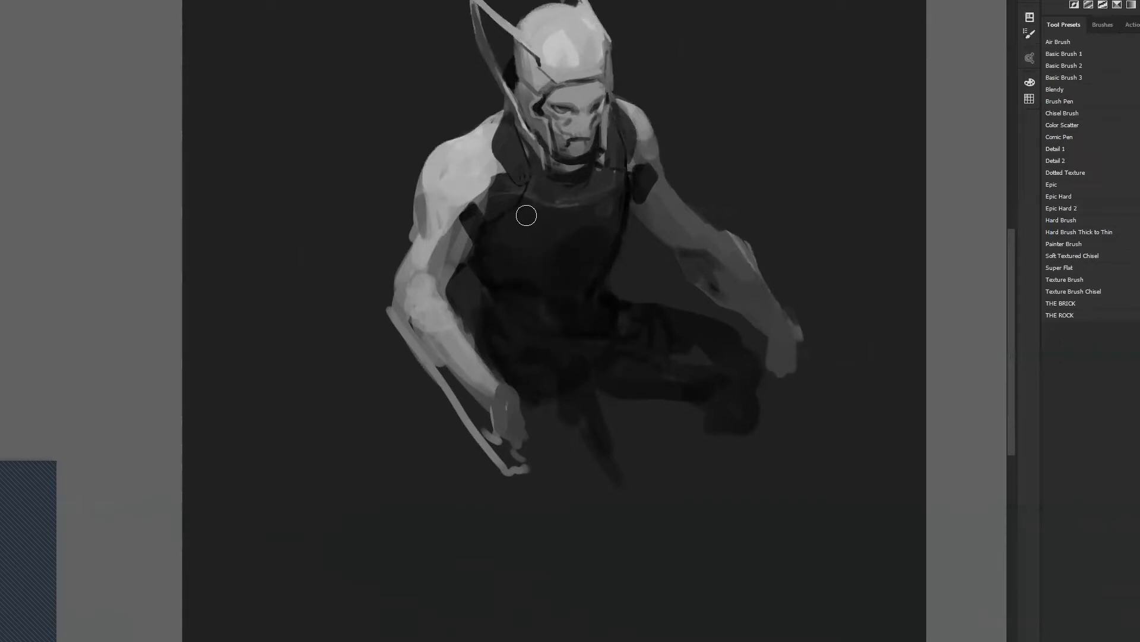
key("bracketleft")
key("bracketleft")
key("ctrl+shift+h")
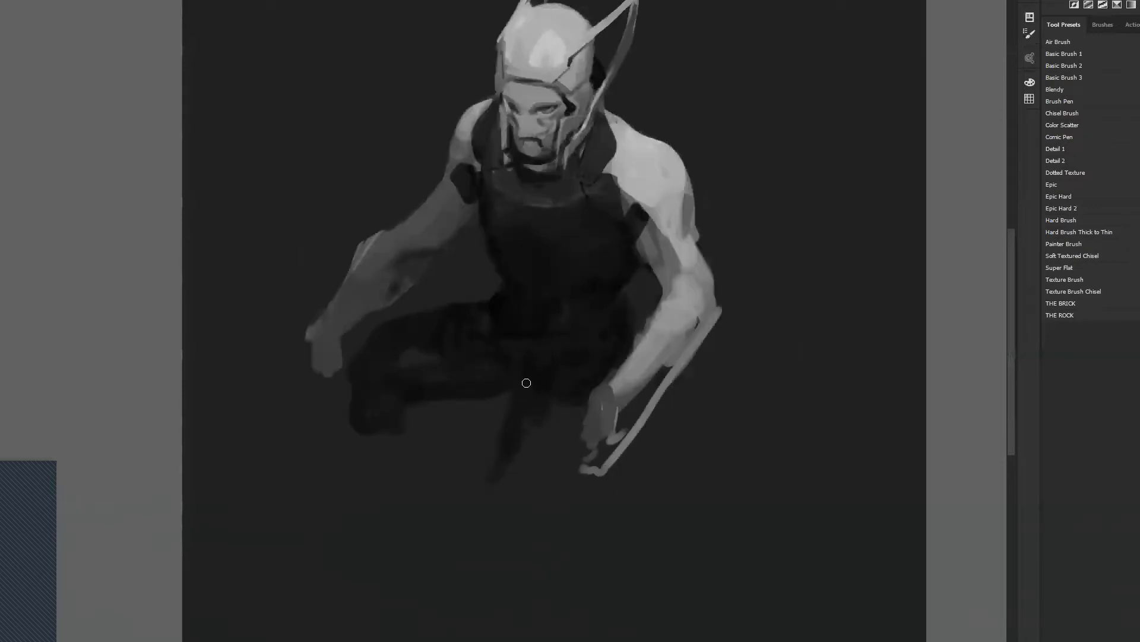
Step: Block in the near thigh below the waist with broad dark strokes, enlarging the brush
key("bracketright")
key("bracketright")
left_click_drag(505, 401, 471, 468)
mouse_move(560, 381)
left_mouse_down()
mouse_move(516, 473)
mouse_move(487, 487)
mouse_move(559, 416)
left_mouse_up()
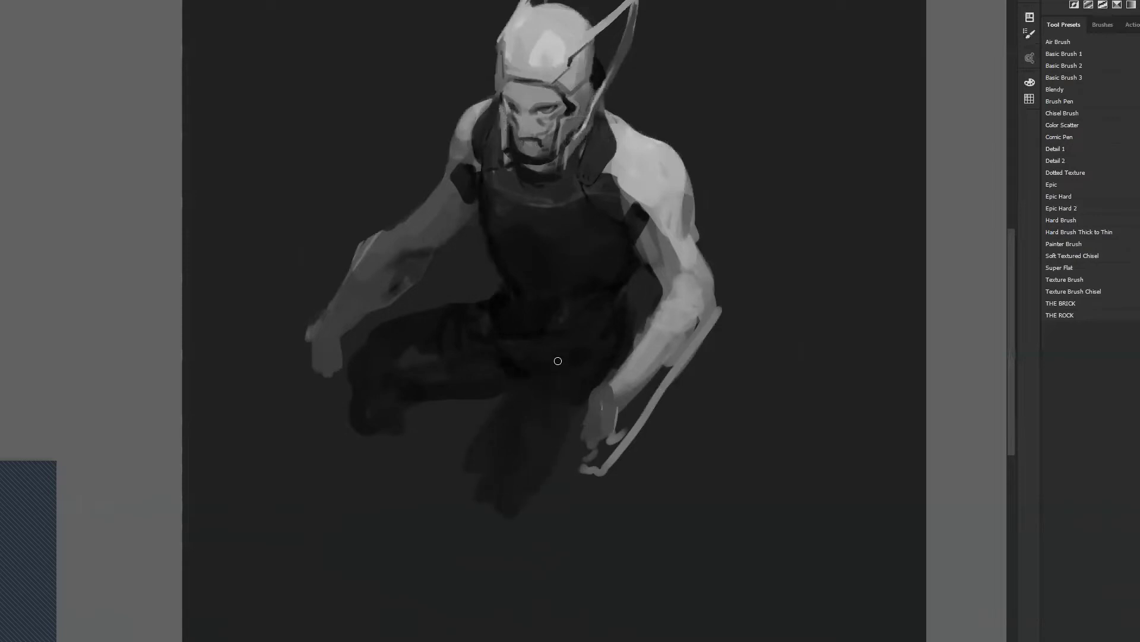
key("bracketright")
key("bracketright")
key("bracketright")
mouse_move(526, 406)
left_mouse_down()
mouse_move(494, 469)
mouse_move(500, 440)
mouse_move(504, 496)
left_mouse_up()
Step: Clean up the near leg's inner contour by painting sampled dark and background tones between the legs
left_click(464, 447, "alt")
left_click(462, 445, "alt")
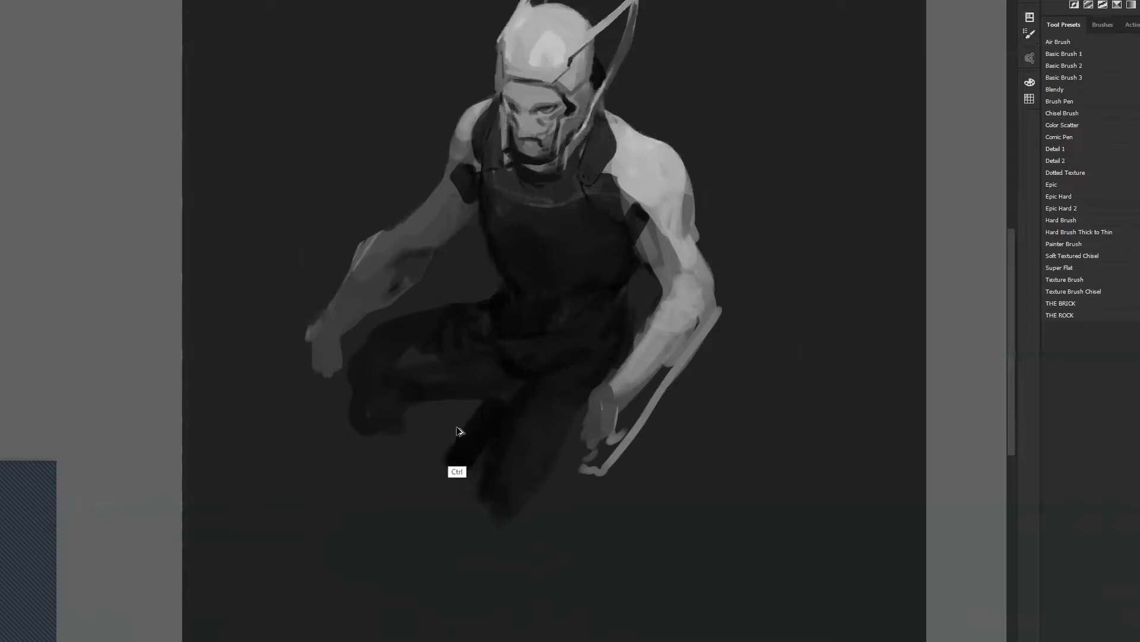
mouse_move(489, 414)
left_mouse_down()
mouse_move(455, 480)
mouse_move(506, 393)
mouse_move(500, 359)
mouse_move(519, 382)
left_mouse_up()
key("bracketleft")
key("bracketleft")
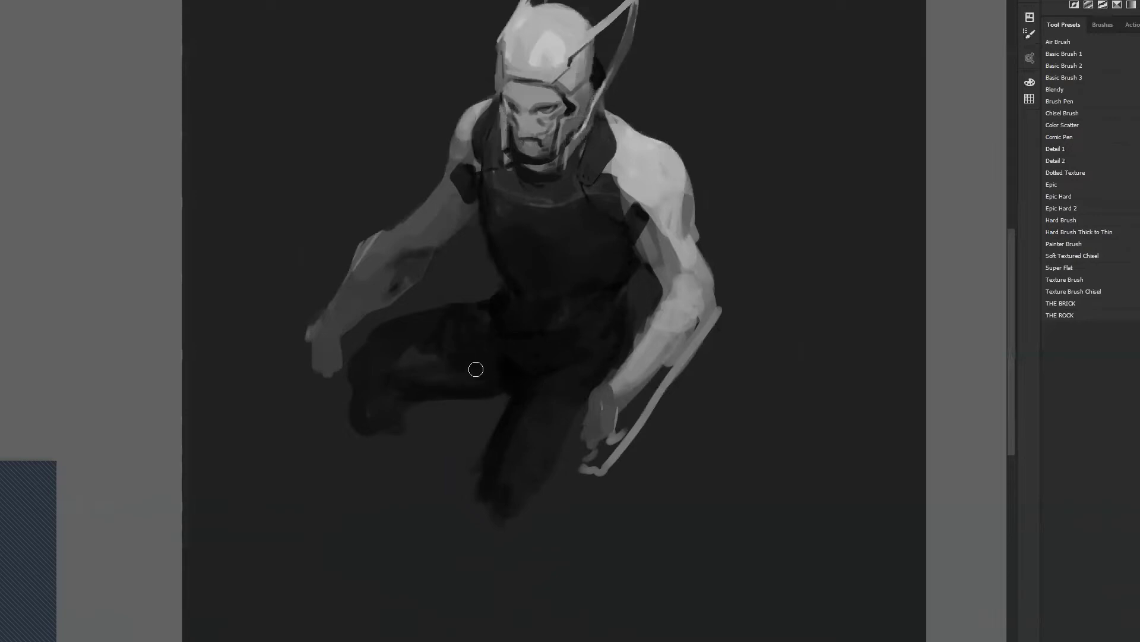
Step: Extend the far leg below the knee and the near leg down to its knee in dark tones, and flip the canvas
mouse_move(353, 370)
left_mouse_down()
mouse_move(374, 422)
mouse_move(404, 408)
mouse_move(421, 421)
mouse_move(370, 427)
mouse_move(394, 466)
left_mouse_up()
mouse_move(574, 468)
left_mouse_down()
mouse_move(535, 514)
mouse_move(489, 519)
mouse_move(527, 541)
mouse_move(574, 486)
mouse_move(573, 525)
mouse_move(548, 541)
left_mouse_up()
key("F2")
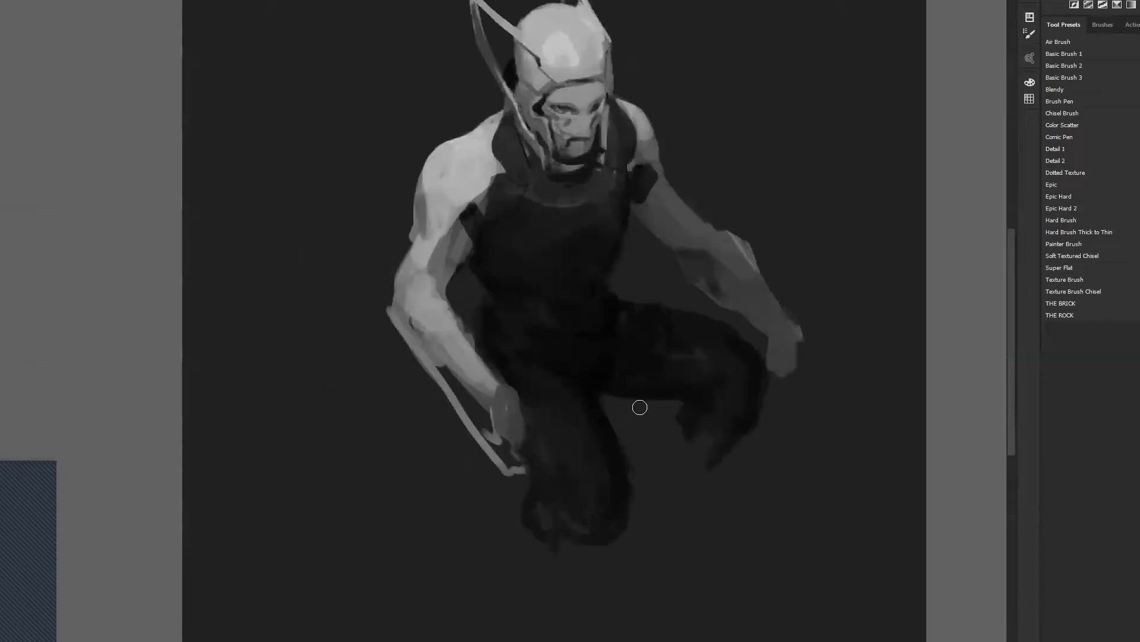
left_click_drag(641, 408, 545, 518)
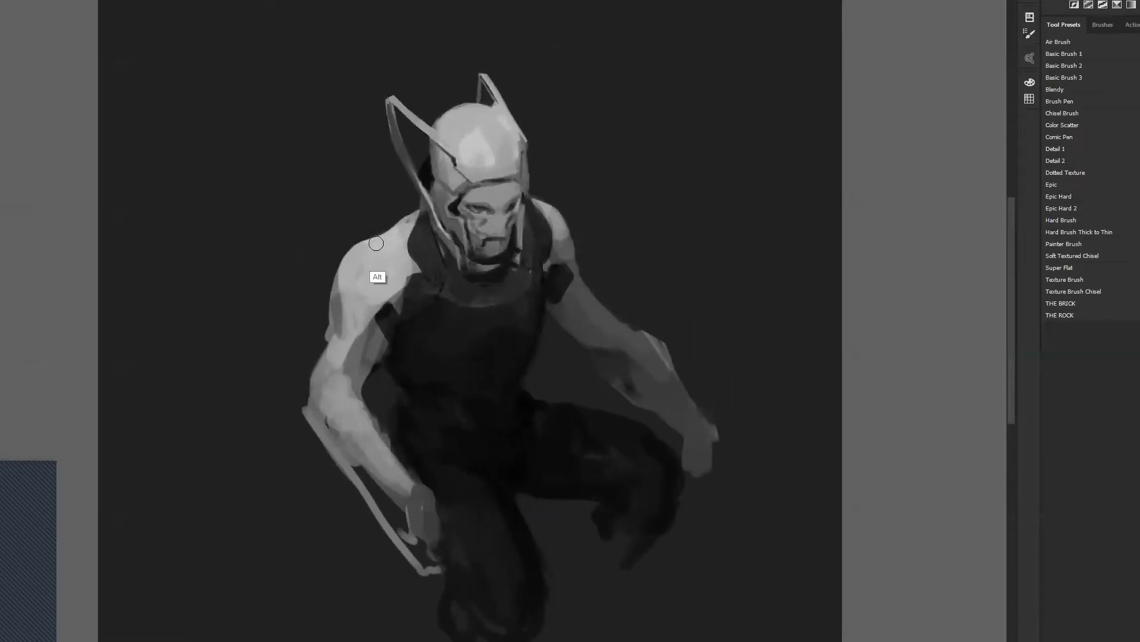
Step: Add mid-grey raised back muscles behind both shoulders and blend them into the lit shoulder tones
mouse_move(377, 233)
left_mouse_down()
mouse_move(357, 238)
mouse_move(415, 199)
left_mouse_up()
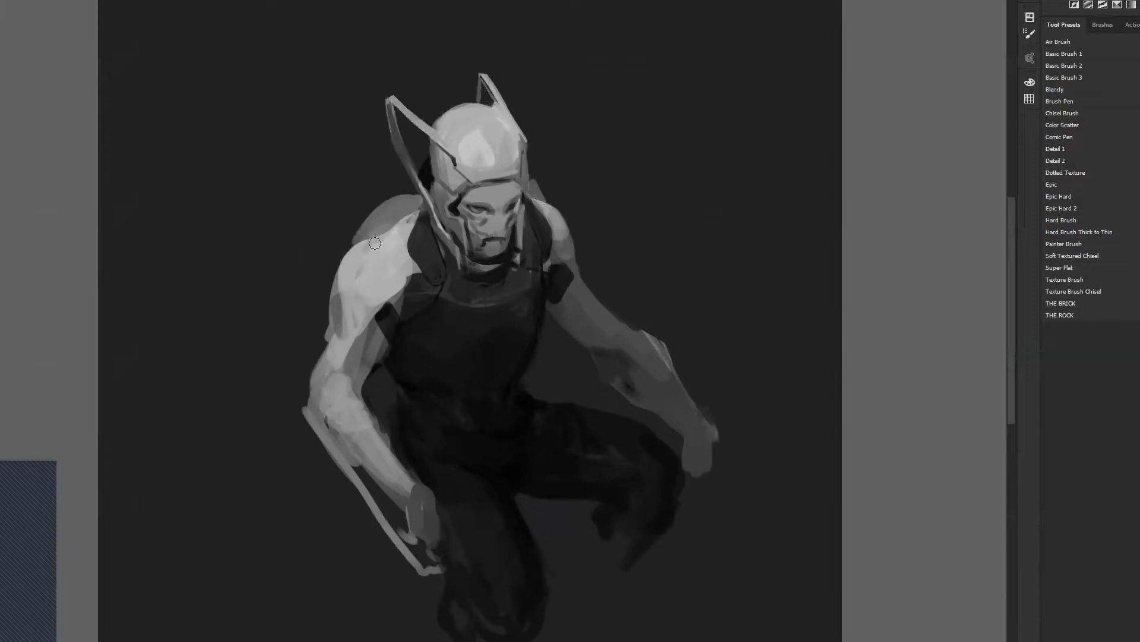
mouse_move(391, 227)
left_mouse_down()
mouse_move(354, 245)
mouse_move(422, 227)
left_mouse_up()
left_click(550, 189, "alt")
left_click(534, 191, "alt")
left_click_drag(536, 179, 553, 212)
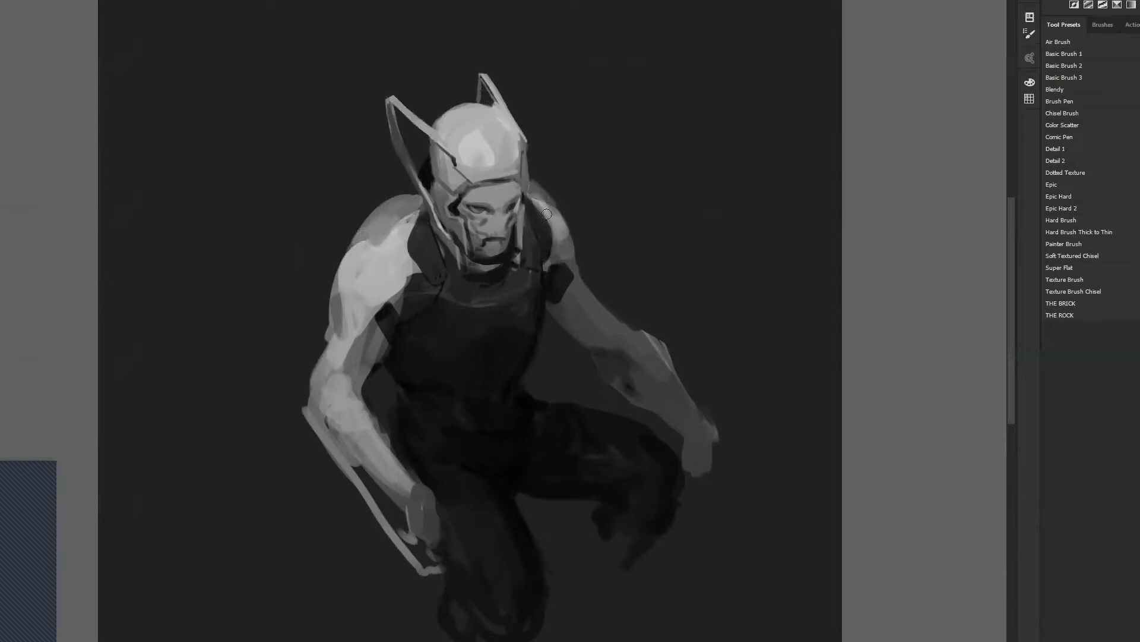
Step: Review the whole figure, flip the canvas, and paint a third tall pointed prong on top of the helmet in light grey
key("z")
left_click(562, 301, "alt")
left_click(563, 300, "alt")
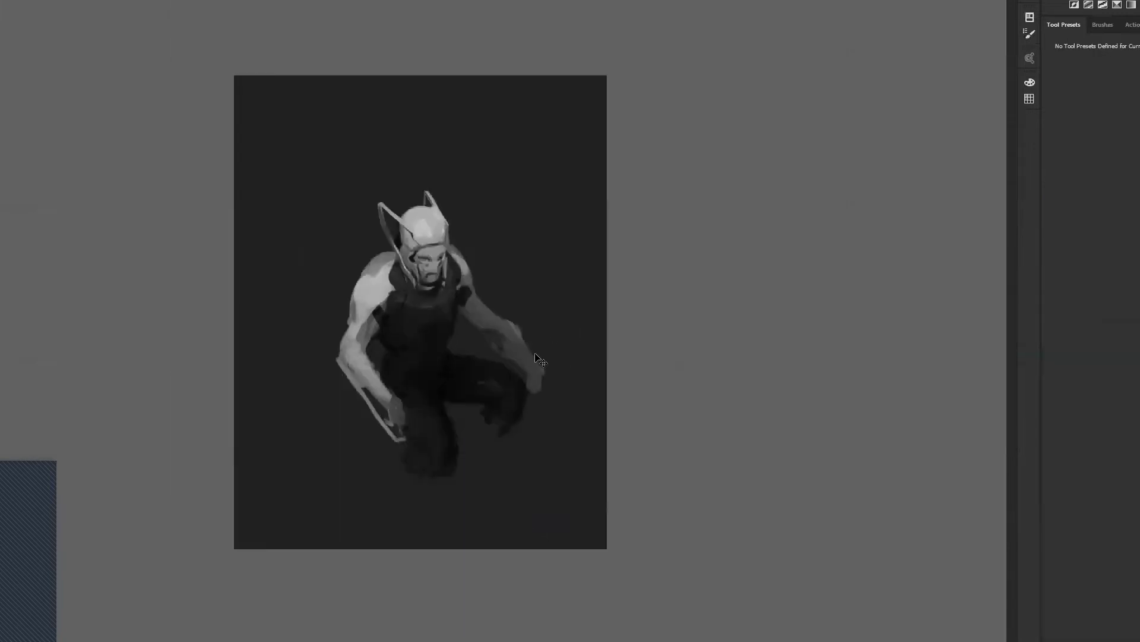
key("ctrl+shift+f")
left_click(488, 296)
key("b")
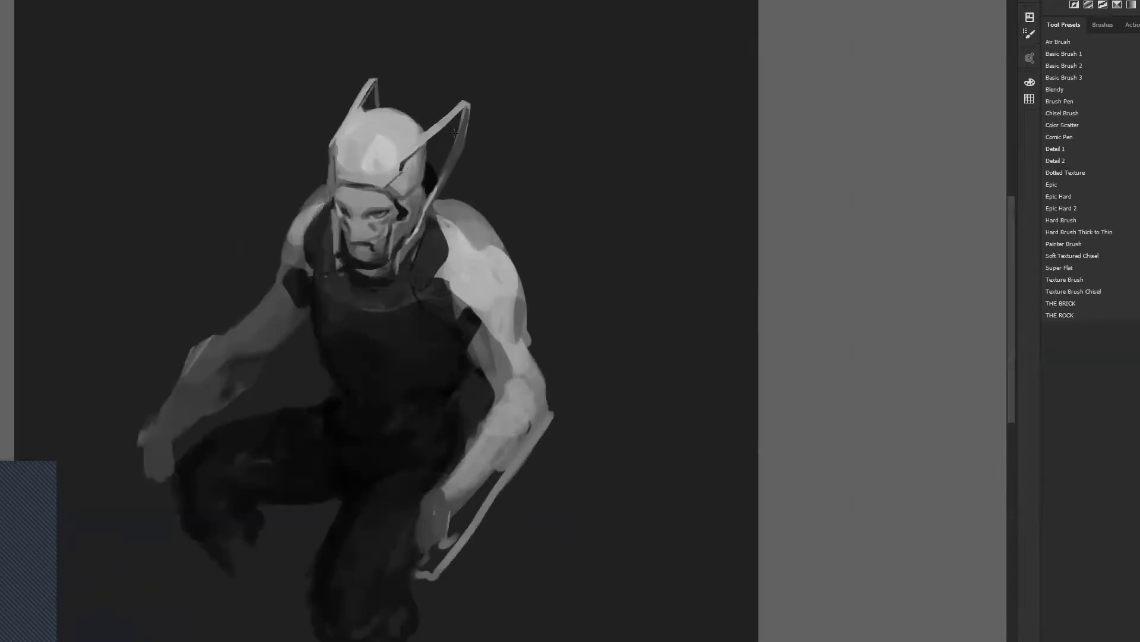
left_click(390, 112, "alt")
left_click(377, 113, "alt")
left_click_drag(383, 107, 437, 66)
key("ctrl+z")
left_click_drag(380, 107, 442, 63)
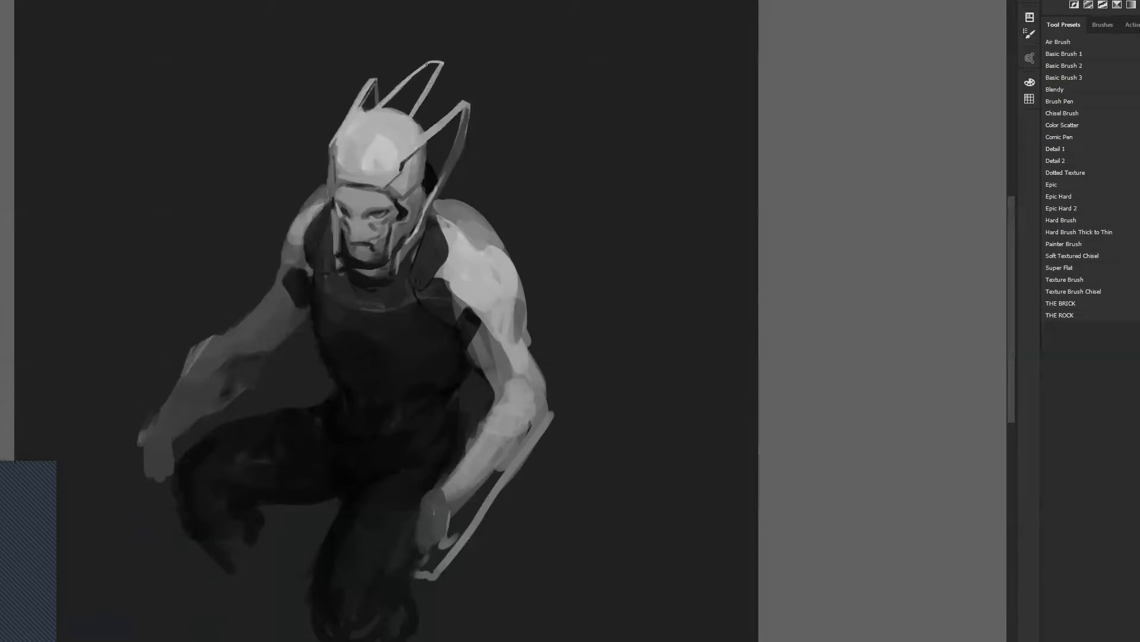
Step: Flip the canvas and repaint the gap between the lit arm and the torso with a larger brush, undoing the first stroke
key("z")
left_click(460, 184, "alt")
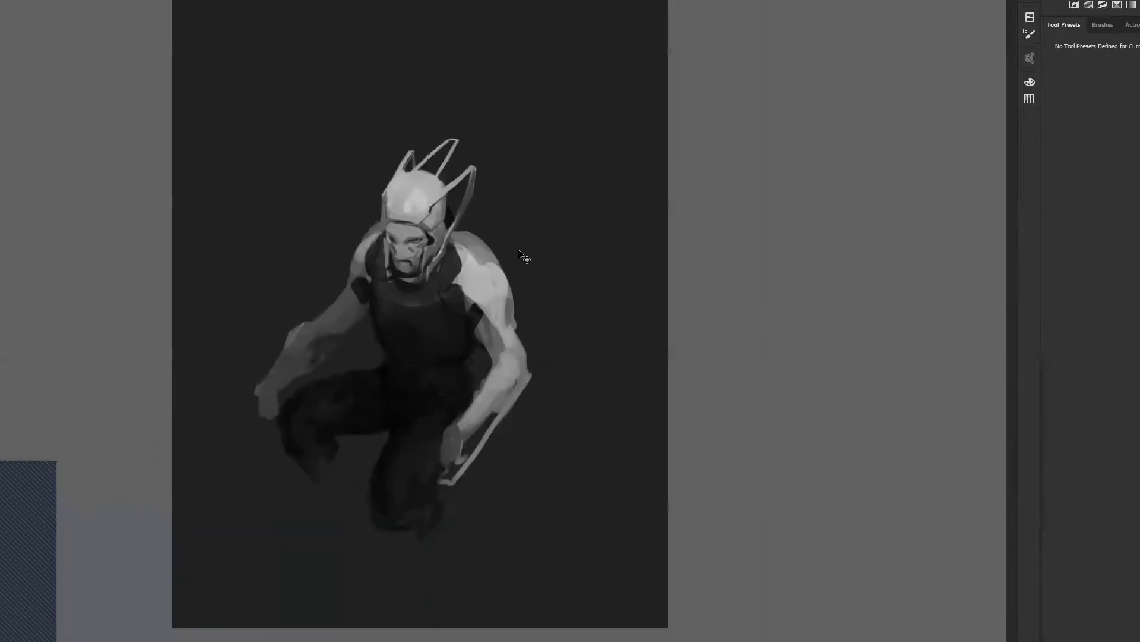
key("F2")
left_click(449, 457)
key("b")
left_click_drag(324, 351, 327, 314)
key("ctrl+z")
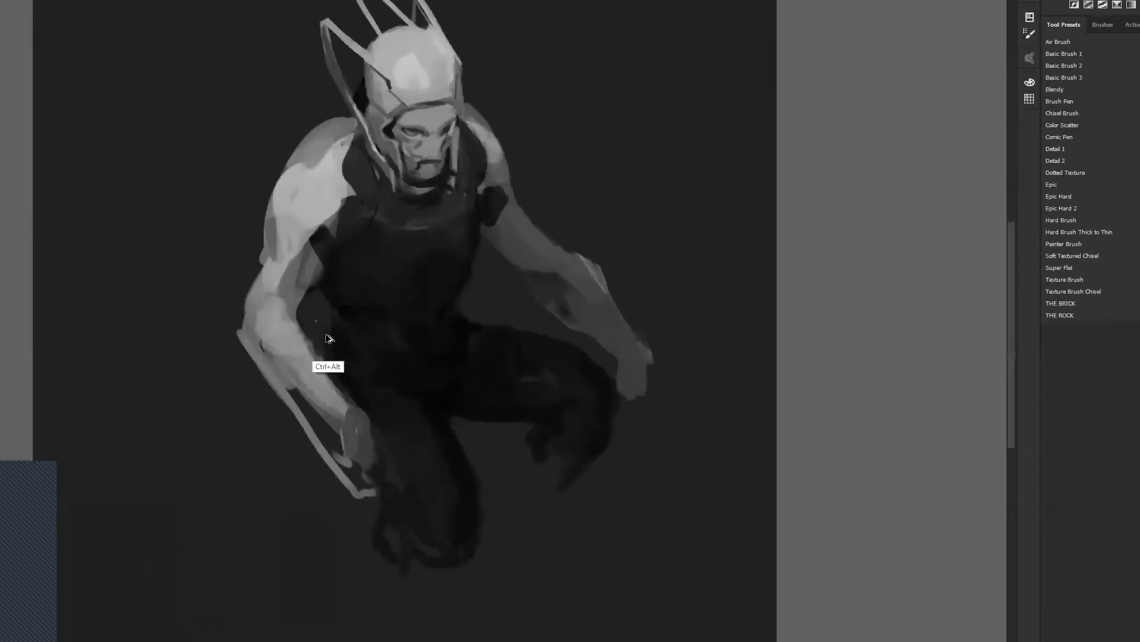
key("ctrl+z")
key("]")
left_click(300, 327, "alt")
mouse_move(309, 287)
left_mouse_down()
mouse_move(293, 310)
mouse_move(310, 284)
mouse_move(284, 318)
mouse_move(300, 341)
left_mouse_up()
Step: Fill out the lit arm's elbow and outer forearm contour with sampled light greys
left_click(279, 306, "alt")
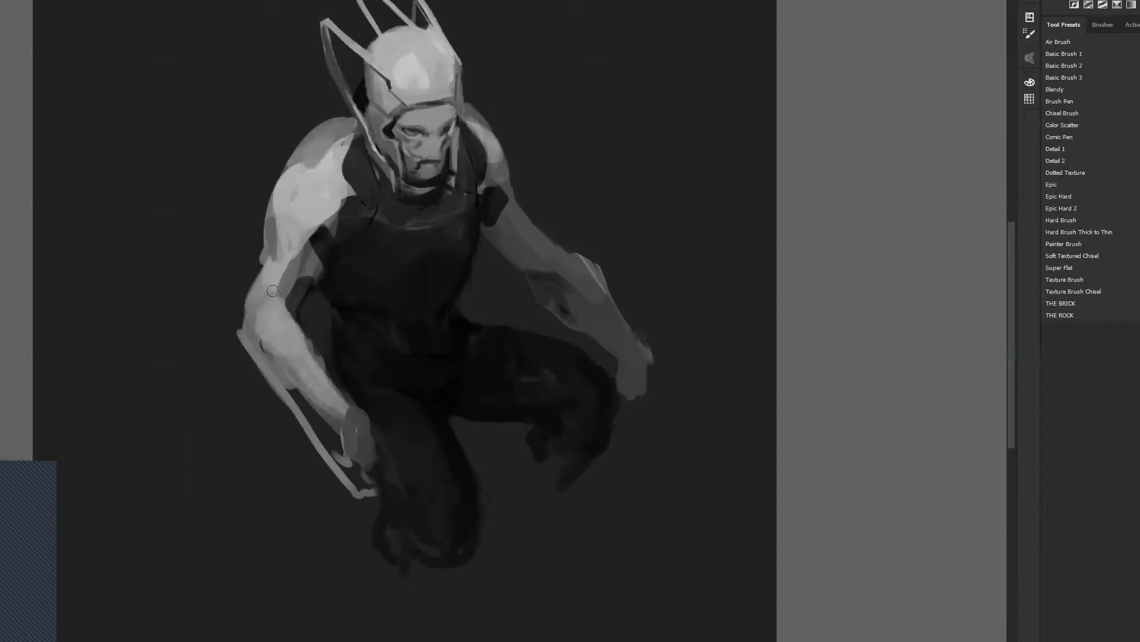
key("alt")
left_click(243, 317, "alt")
left_click_drag(249, 302, 240, 328)
mouse_move(265, 269)
left_mouse_down()
mouse_move(255, 299)
mouse_move(265, 259)
left_mouse_up()
left_click_drag(264, 350, 291, 366)
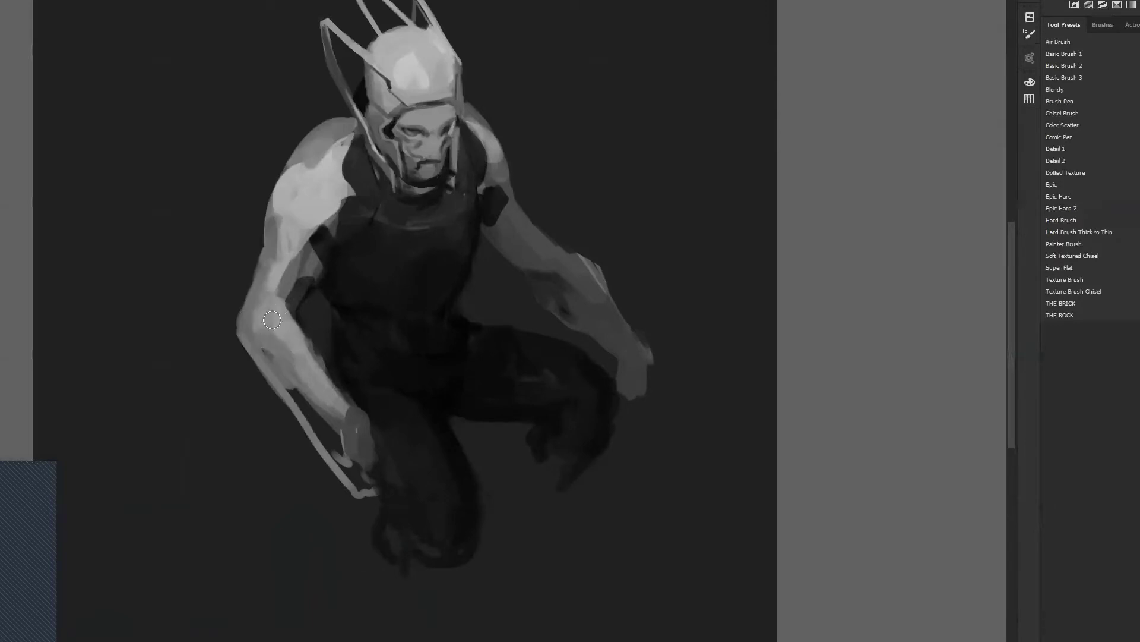
Step: Smooth the lit upper arm from shoulder to elbow and lighten the upper edge of the far arm
key("alt")
left_click(272, 277, "alt")
left_click_drag(275, 261, 271, 278)
left_click_drag(286, 211, 282, 250)
mouse_move(303, 203)
left_mouse_down()
mouse_move(278, 298)
mouse_move(304, 231)
mouse_move(275, 284)
left_mouse_up()
mouse_move(513, 220)
left_mouse_down()
mouse_move(509, 192)
mouse_move(527, 226)
mouse_move(508, 222)
mouse_move(514, 229)
mouse_move(599, 284)
mouse_move(558, 252)
mouse_move(601, 281)
mouse_move(590, 243)
mouse_move(574, 245)
mouse_move(649, 339)
left_mouse_up()
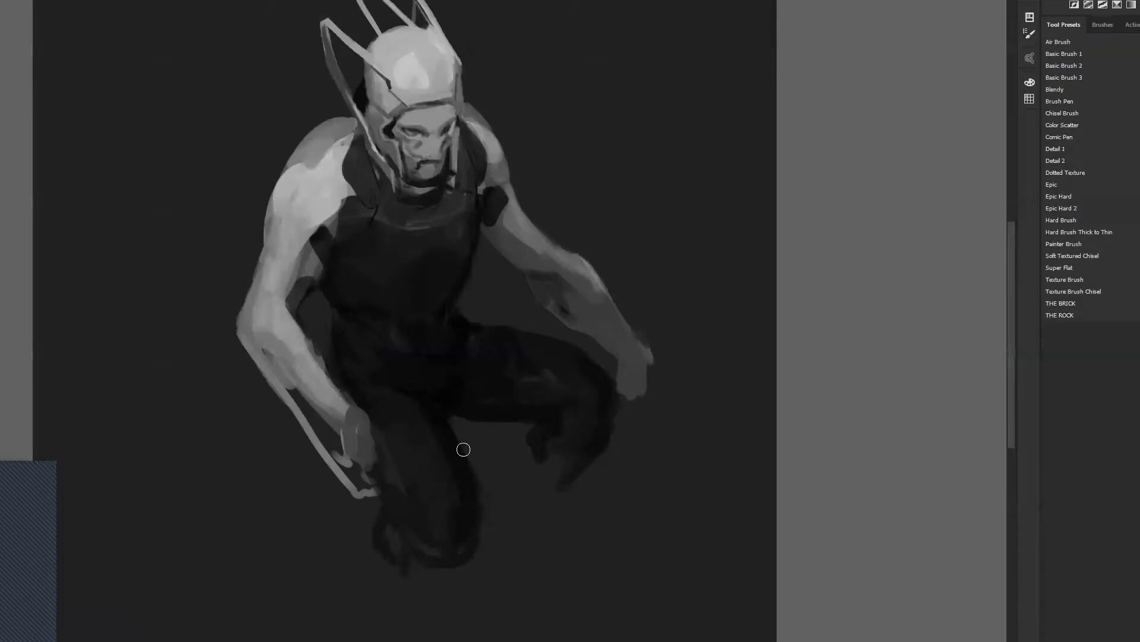
Step: Paint light grey planes on the near hand and add a light extended finger to the far hand
left_click_drag(368, 476, 373, 482)
left_click(338, 405, "alt")
left_click(342, 400, "alt")
mouse_move(350, 410)
left_mouse_down()
mouse_move(366, 419)
mouse_move(380, 485)
left_mouse_up()
key("bracketleft")
key("ctrl+z")
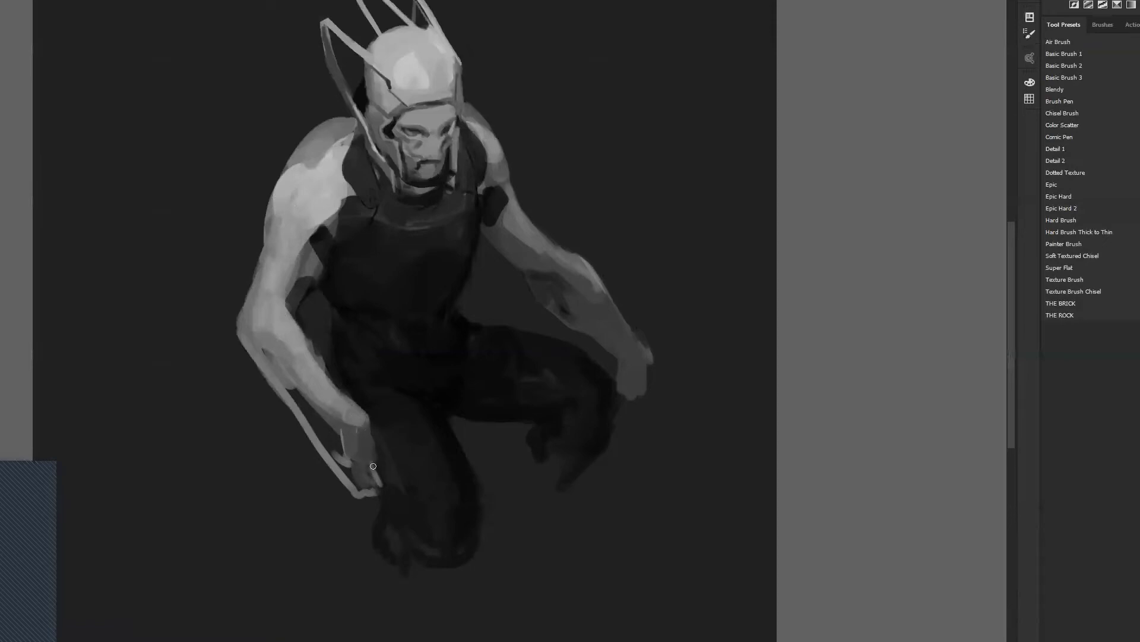
mouse_move(641, 363)
left_mouse_down()
mouse_move(624, 324)
mouse_move(634, 360)
mouse_move(631, 339)
mouse_move(644, 359)
mouse_move(632, 336)
mouse_move(655, 370)
mouse_move(635, 405)
mouse_move(634, 367)
mouse_move(635, 387)
mouse_move(642, 414)
left_mouse_up()
key("bracketleft")
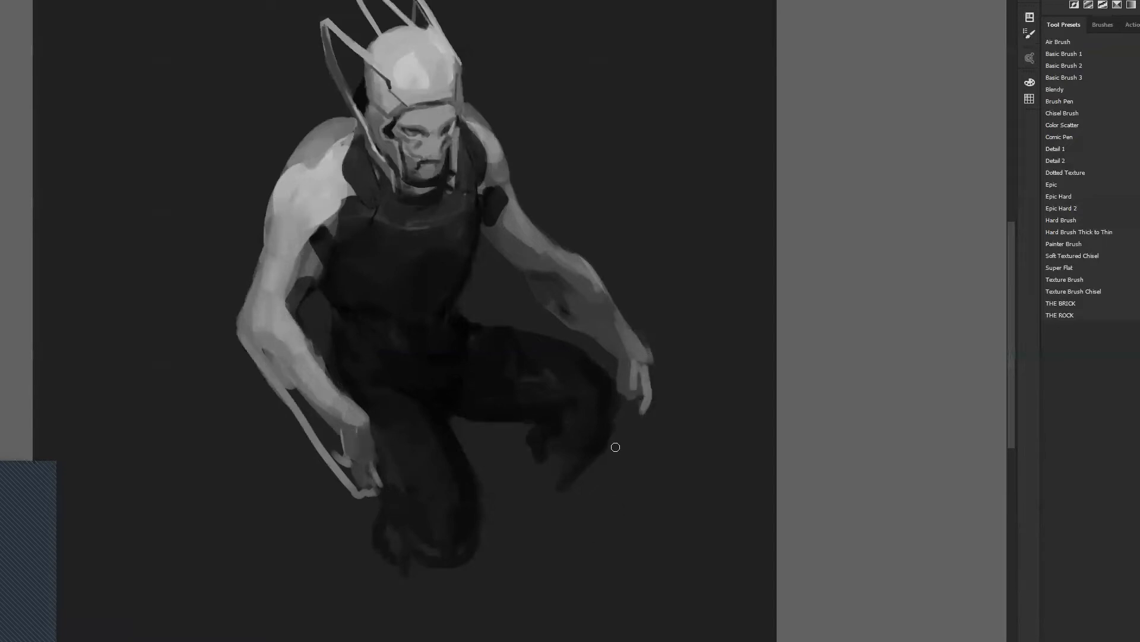
Step: Sketch a small perspective grid with a horizon line and a box on the empty background beside the figure
mouse_move(58, 189)
left_mouse_down()
mouse_move(173, 166)
mouse_move(157, 195)
left_mouse_up()
mouse_move(59, 230)
left_mouse_down()
mouse_move(133, 190)
mouse_move(199, 224)
mouse_move(132, 232)
mouse_move(172, 214)
left_mouse_up()
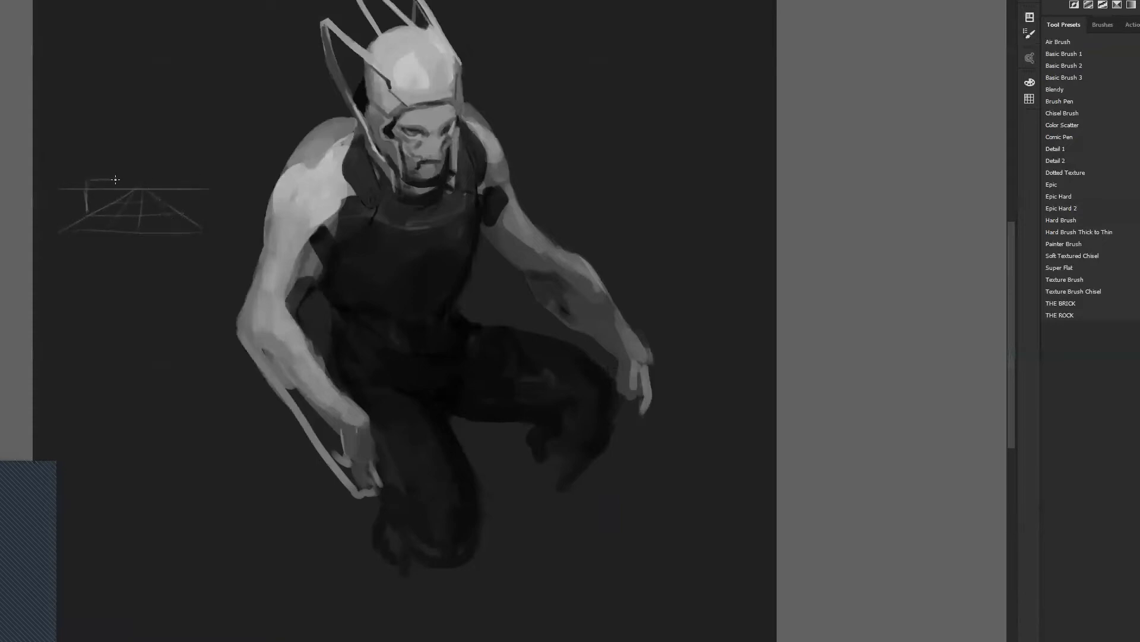
left_click_drag(116, 214, 117, 186)
left_click_drag(126, 186, 109, 186)
mouse_move(86, 182)
left_mouse_down()
mouse_move(147, 189)
mouse_move(137, 190)
left_mouse_up()
Step: Remove the perspective sketch by undoing strokes and painting over it with the background tone using a large brush
key("ctrl+alt+z")
key("ctrl+alt+z")
left_click(199, 283, "alt")
key("bracketright")
key("bracketright")
key("bracketright")
key("bracketright")
key("bracketright")
key("bracketright")
left_click_drag(205, 171, 192, 205)
left_click_drag(97, 258, 76, 171)
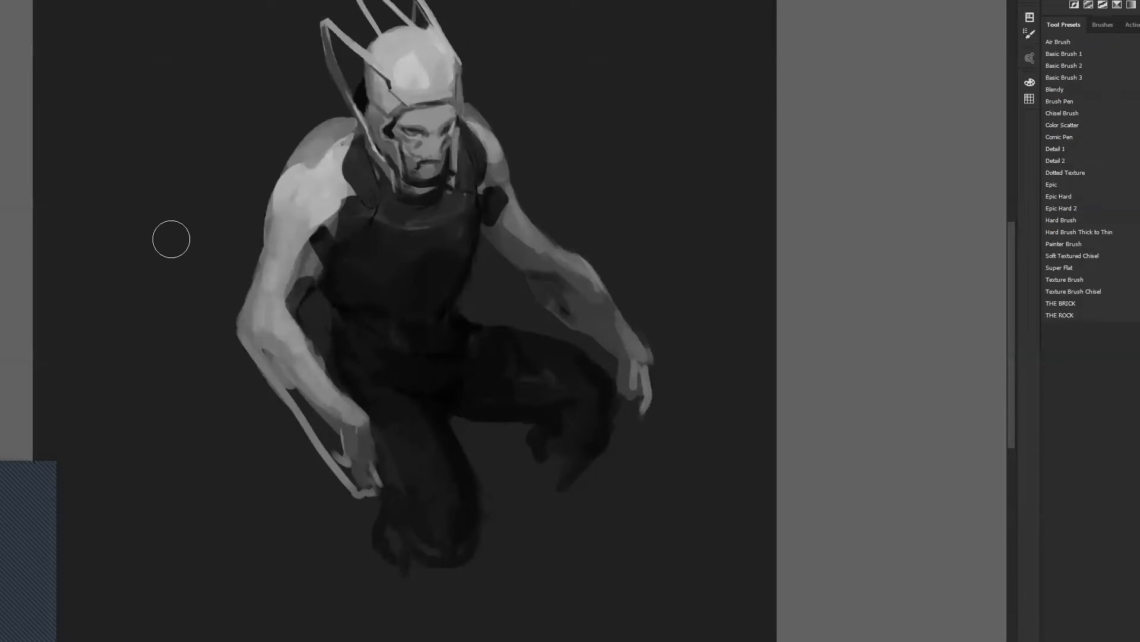
Step: Refine the helmet's cheek guard and the face with sampled greys and a smaller brush, and review the whole figure
key("bracketleft")
key("bracketleft")
key("bracketleft")
key("bracketleft")
key("bracketleft")
key("bracketleft")
key("alt")
left_click(390, 148, "alt")
mouse_move(391, 162)
left_mouse_down()
mouse_move(405, 190)
mouse_move(404, 152)
mouse_move(407, 175)
mouse_move(424, 183)
mouse_move(423, 169)
mouse_move(442, 171)
mouse_move(444, 131)
mouse_move(438, 158)
mouse_move(425, 153)
mouse_move(433, 127)
left_mouse_up()
left_click(436, 146, "alt")
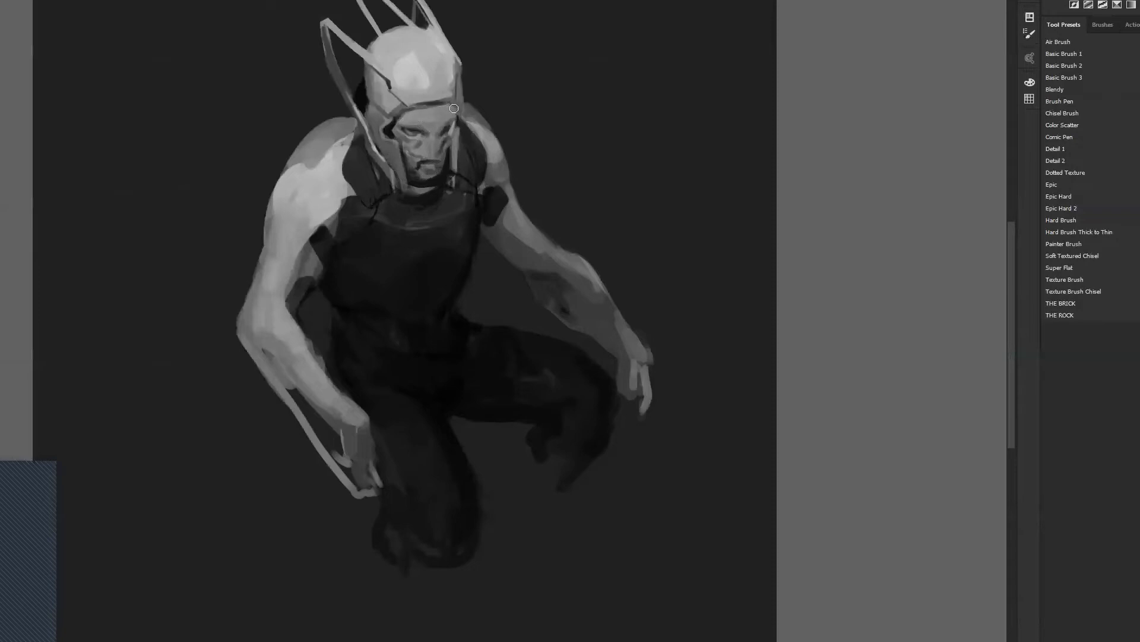
left_click(449, 125, "alt")
key("z")
left_click(428, 215, "alt")
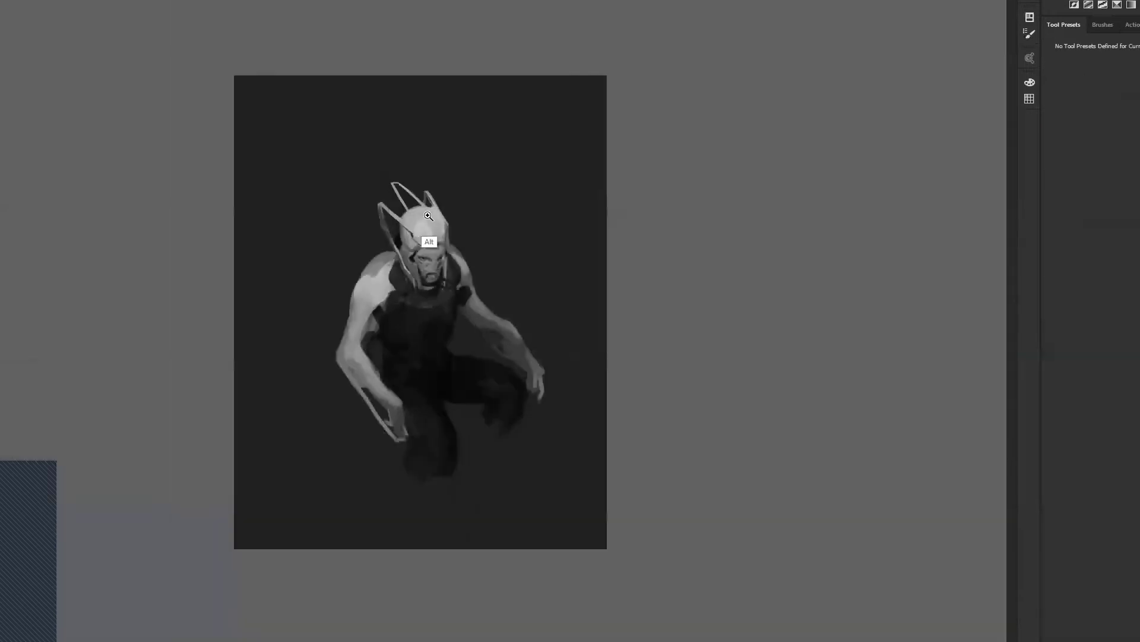
Step: Paint a long grey tube curving up from behind the figure's neck, with a dark socket at its base
key("ctrl+shift+h")
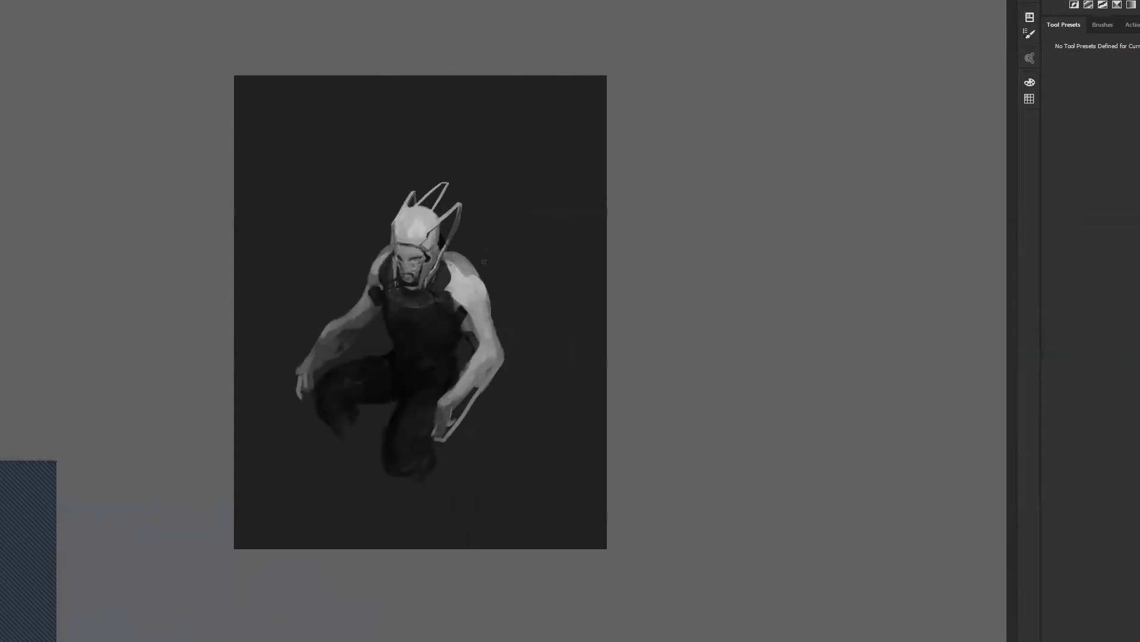
left_click(451, 287)
key("b")
left_click(466, 226, "alt")
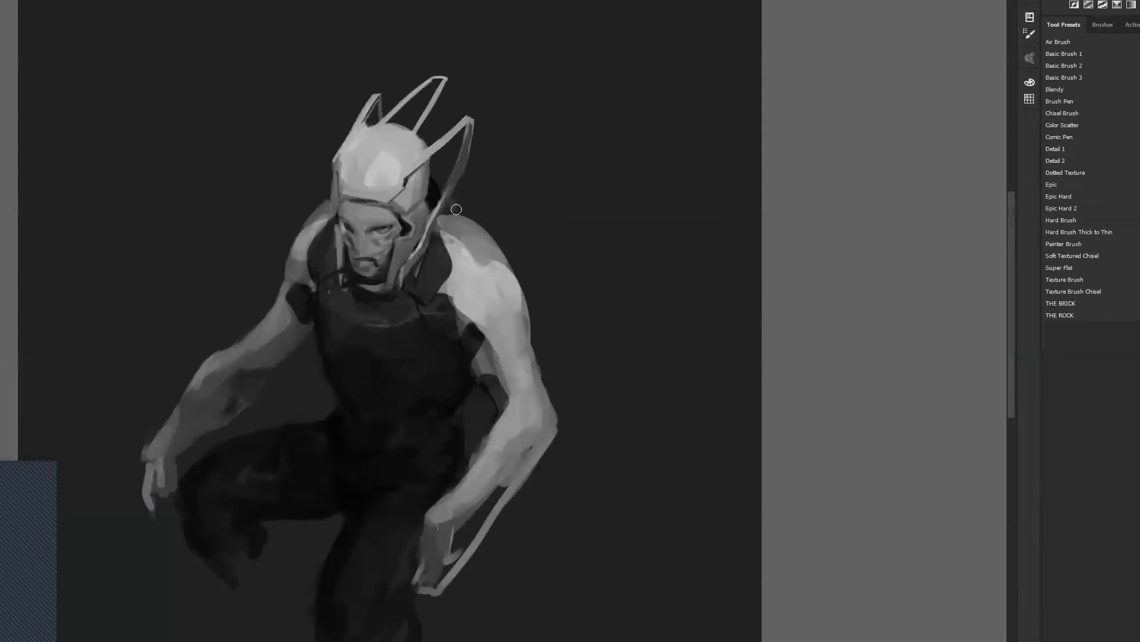
mouse_move(456, 209)
left_mouse_down()
mouse_move(524, 105)
mouse_move(614, 44)
mouse_move(535, 62)
mouse_move(709, 6)
left_mouse_up()
mouse_move(657, 88)
left_mouse_down()
mouse_move(657, 130)
mouse_move(615, 246)
left_mouse_up()
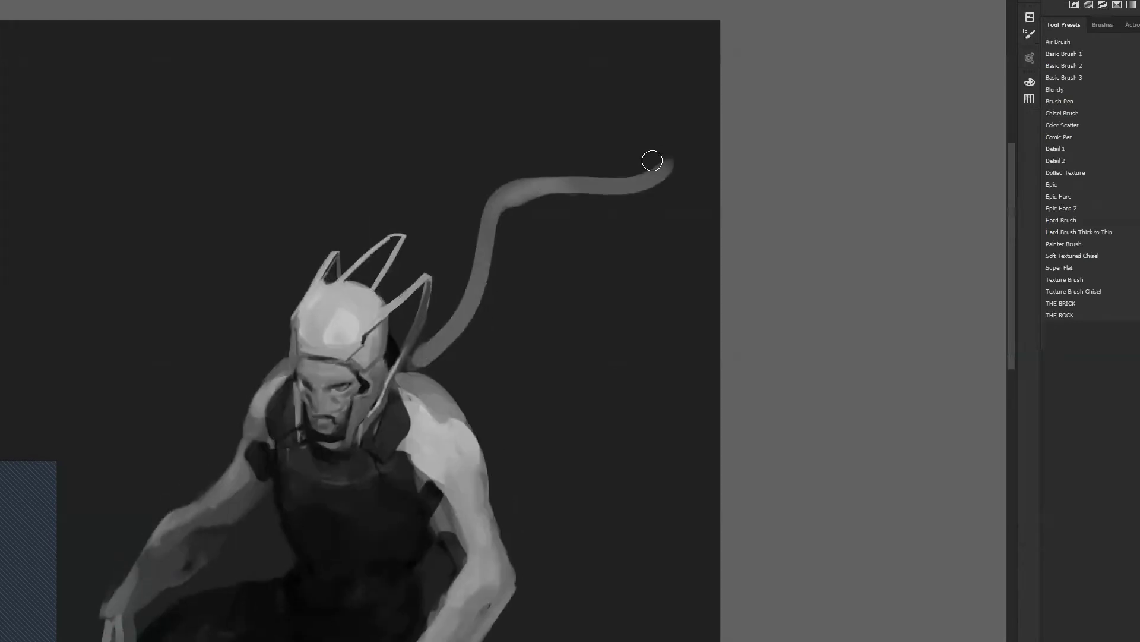
left_click_drag(710, 121, 658, 180)
mouse_move(552, 193)
left_mouse_down()
mouse_move(582, 81)
mouse_move(604, 76)
mouse_move(527, 79)
mouse_move(605, 59)
mouse_move(701, 77)
mouse_move(736, 25)
left_mouse_up()
left_click_drag(638, 207, 612, 214)
mouse_move(701, 34)
left_mouse_down()
mouse_move(624, 46)
mouse_move(702, 112)
mouse_move(611, 206)
mouse_move(563, 237)
mouse_move(618, 257)
mouse_move(616, 240)
left_mouse_up()
mouse_move(530, 202)
left_mouse_down()
mouse_move(555, 190)
mouse_move(551, 212)
mouse_move(562, 202)
mouse_move(543, 210)
mouse_move(537, 182)
mouse_move(508, 250)
mouse_move(551, 158)
left_mouse_up()
Step: Thicken and lengthen the helmet's large side prong with a sampled grey, checking the shape in the mirrored view
left_click(533, 194, "alt")
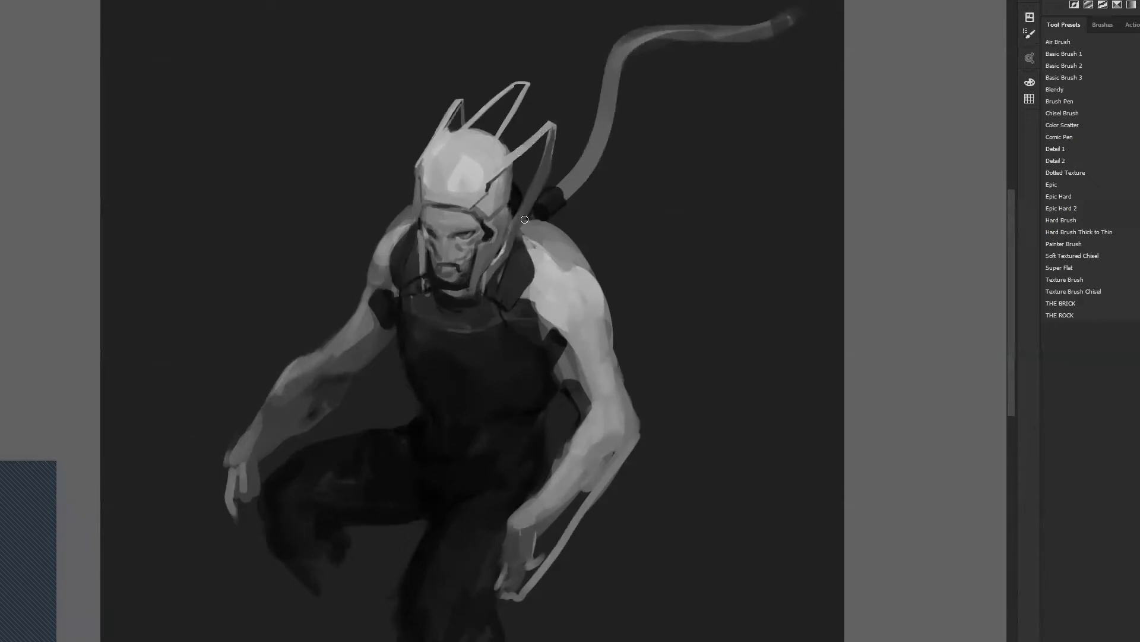
mouse_move(538, 175)
left_mouse_down()
mouse_move(515, 220)
mouse_move(522, 209)
left_mouse_up()
mouse_move(547, 133)
left_mouse_down()
mouse_move(530, 193)
mouse_move(550, 125)
left_mouse_up()
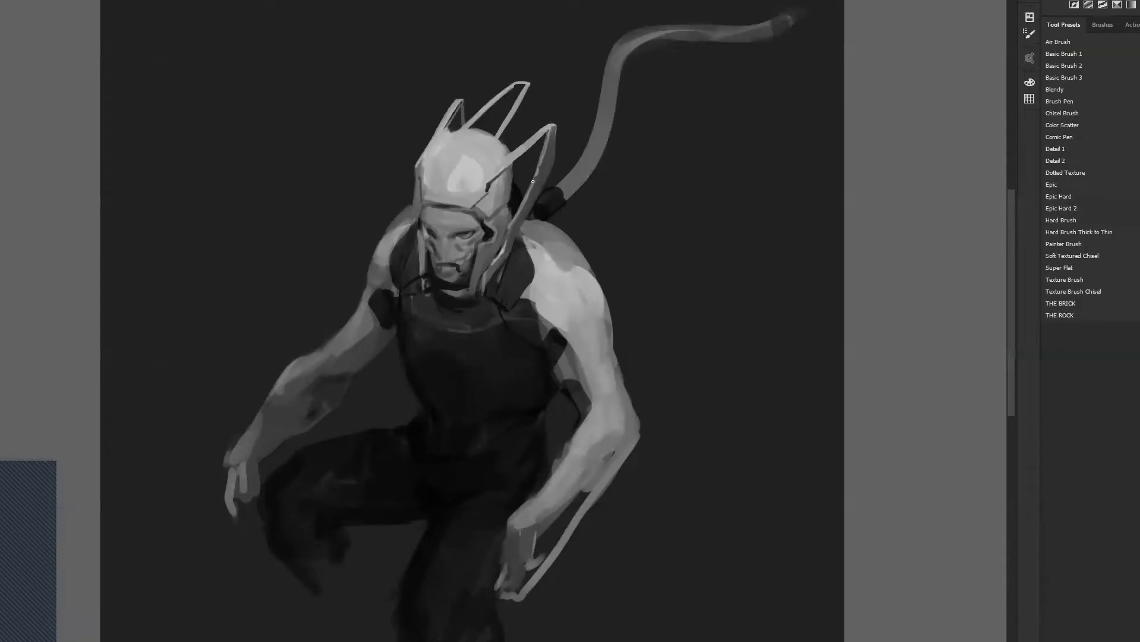
key("ctrl+shift+h")
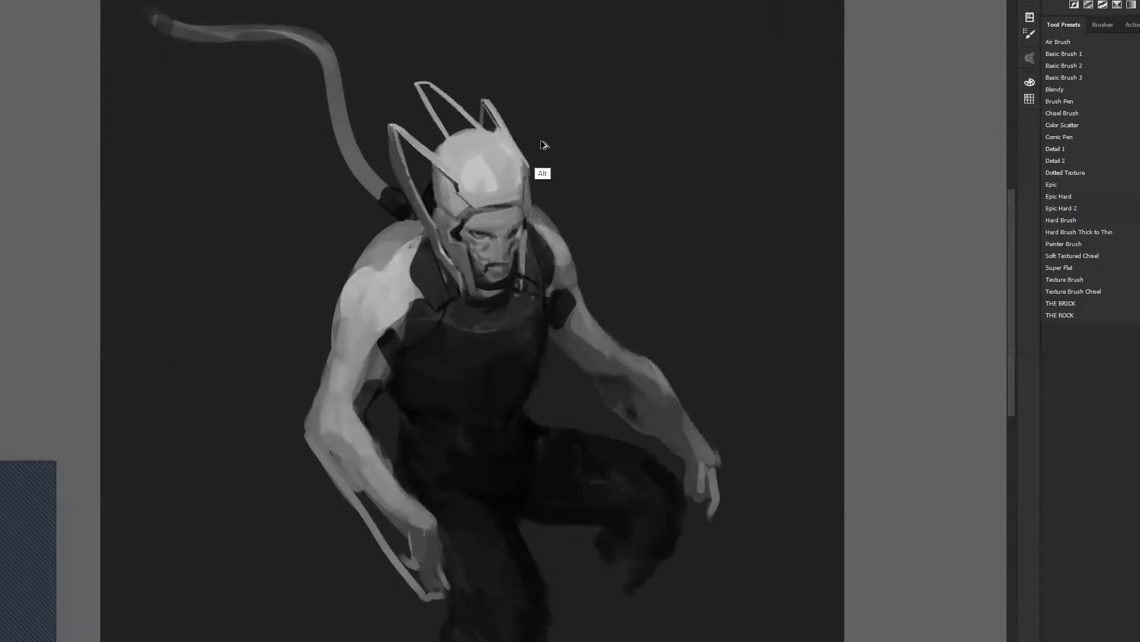
key("h")
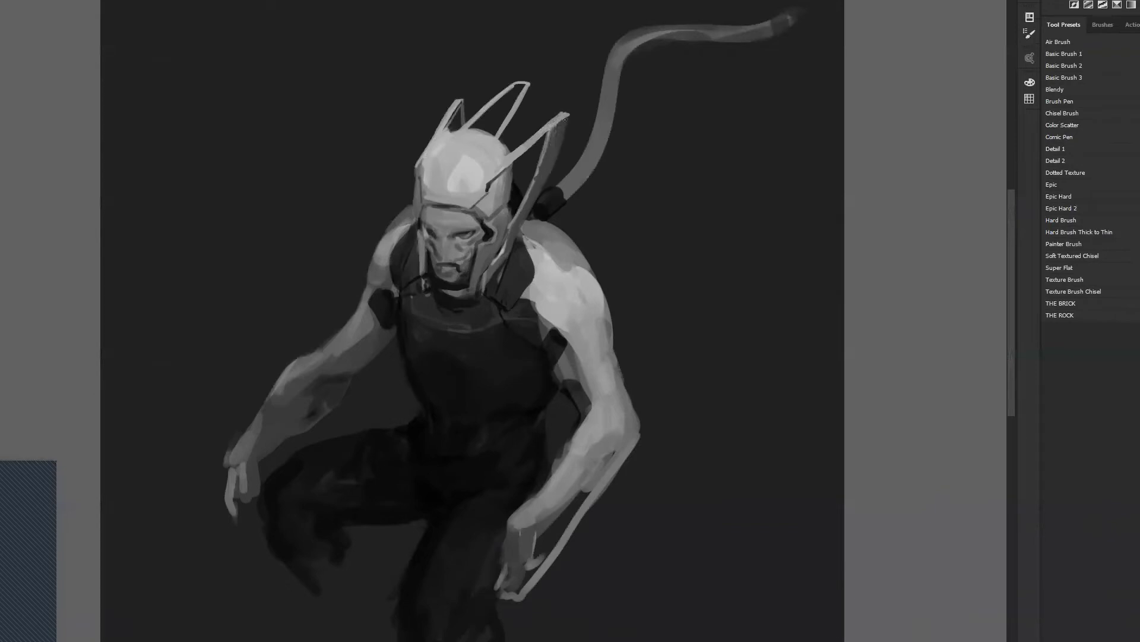
Step: Review the whole figure's silhouette and the new tube from a distance and mirrored
key("z")
left_click(508, 375, "alt")
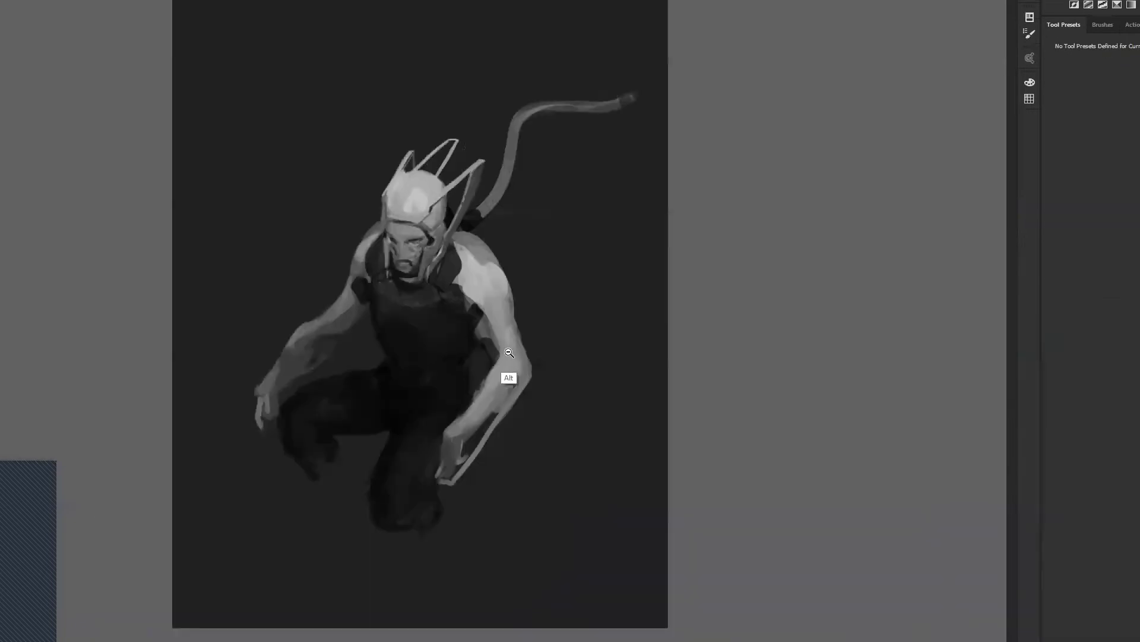
key("F2")
left_click(506, 301)
key("b")
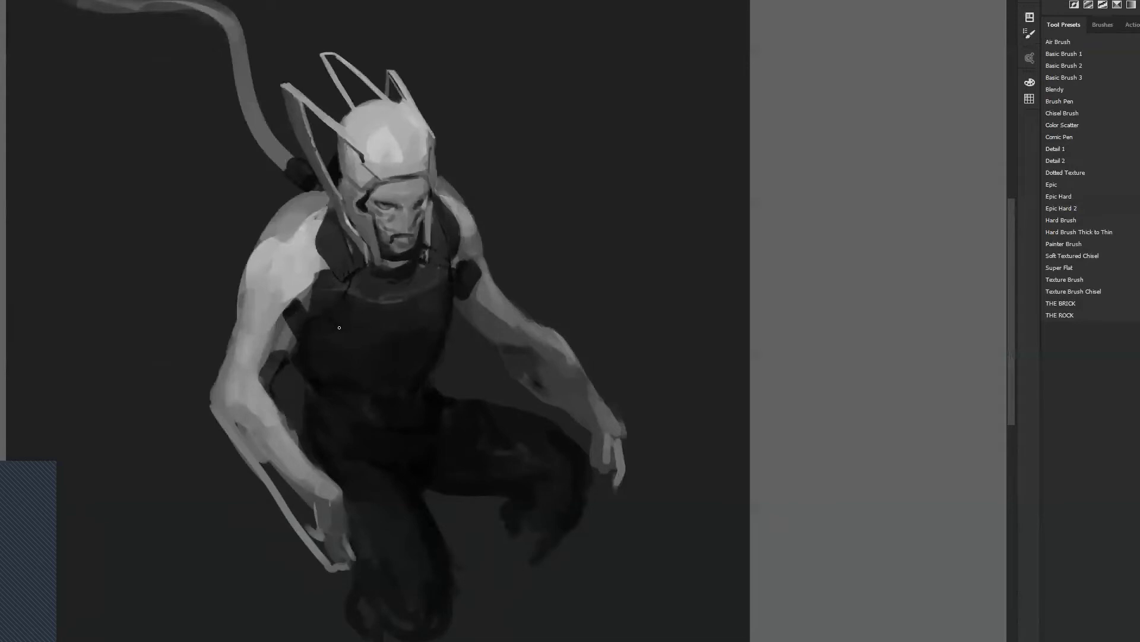
key("z")
left_click(462, 367, "alt")
left_click(464, 373, "alt")
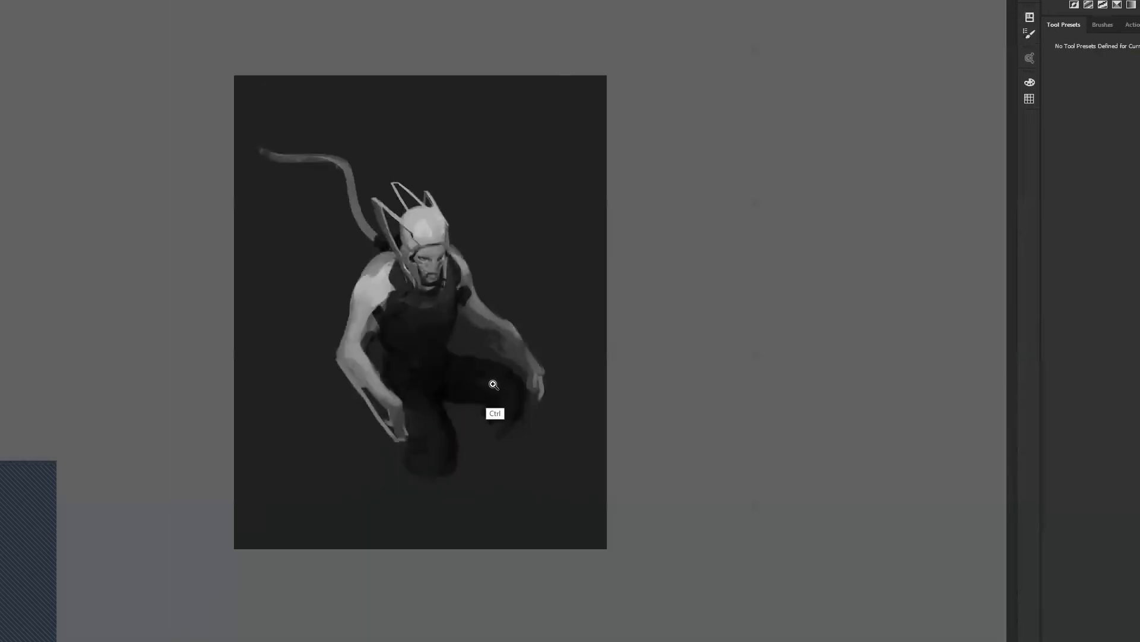
Step: Paint subtle dark plate edges on the chest and refine the waist contour of the torso
key("ctrl+shift+h")
left_click(439, 327)
key("b")
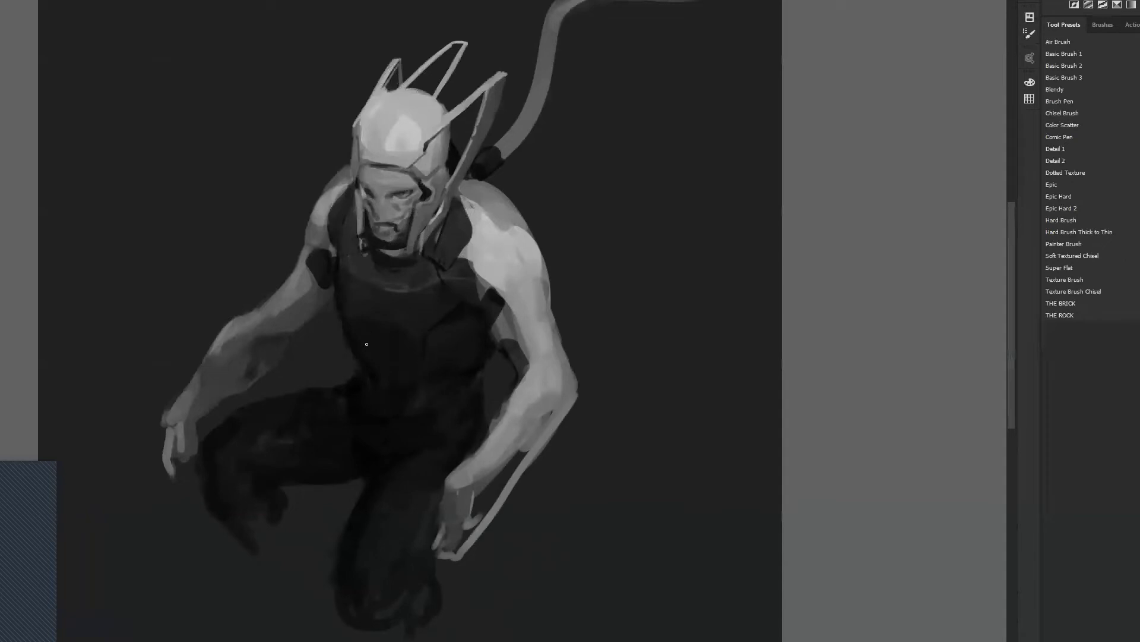
left_click_drag(343, 317, 357, 363)
left_click_drag(438, 413, 501, 379)
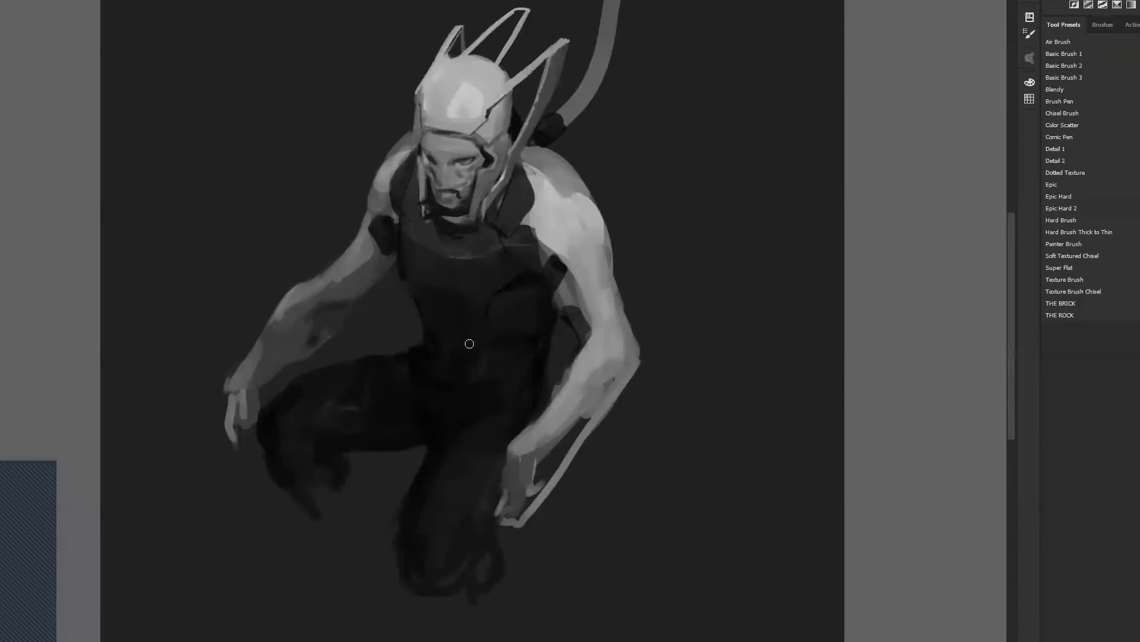
Step: Switch to the browser and delete the uploaded PNG file from the Character Class Upload folder
key("alt+Tab")
key("alt+Tab")
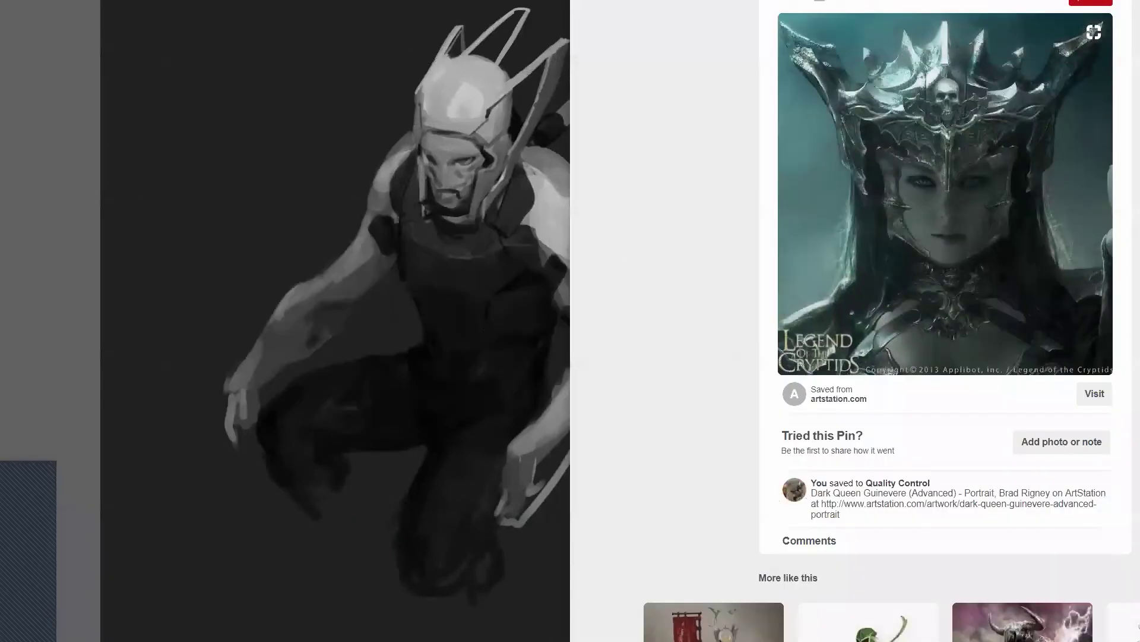
key("ctrl+Tab")
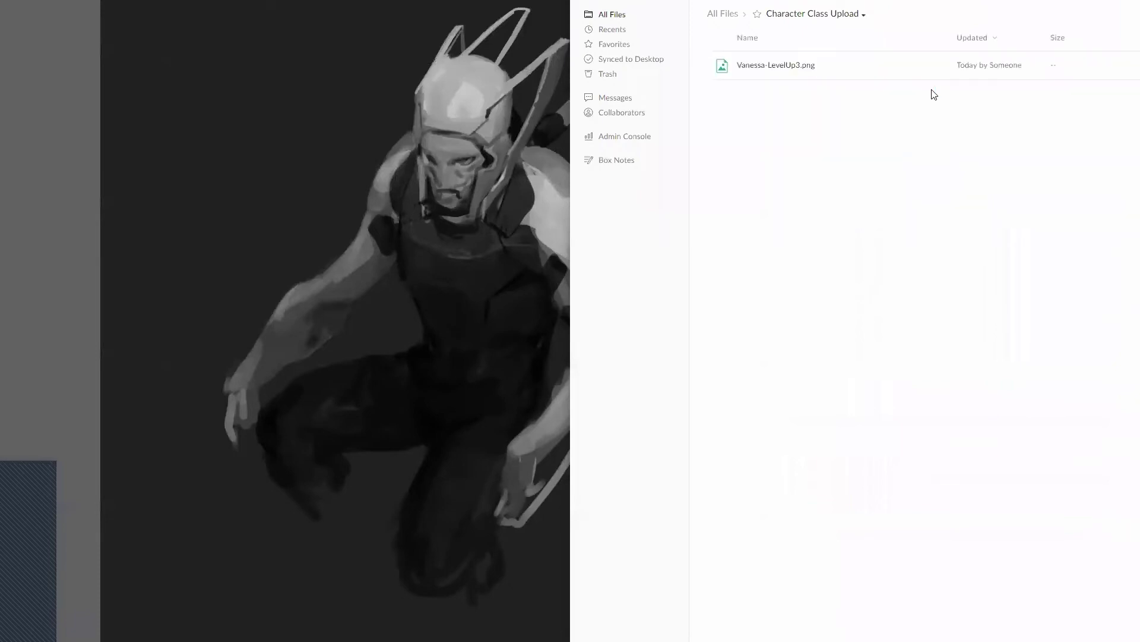
left_click(842, 62)
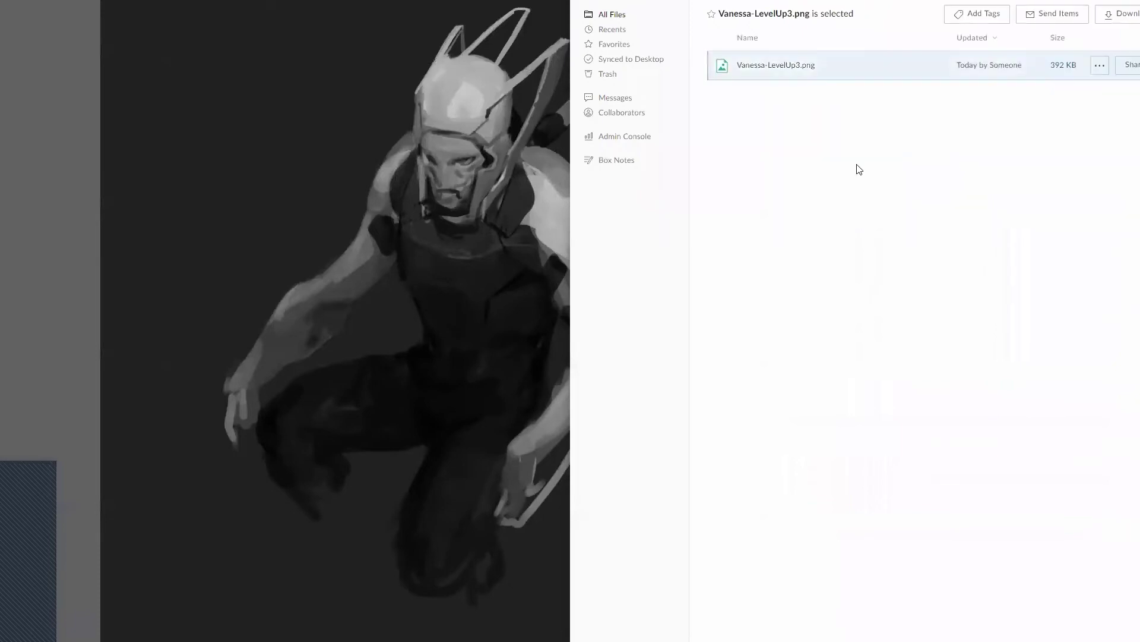
left_click(721, 67)
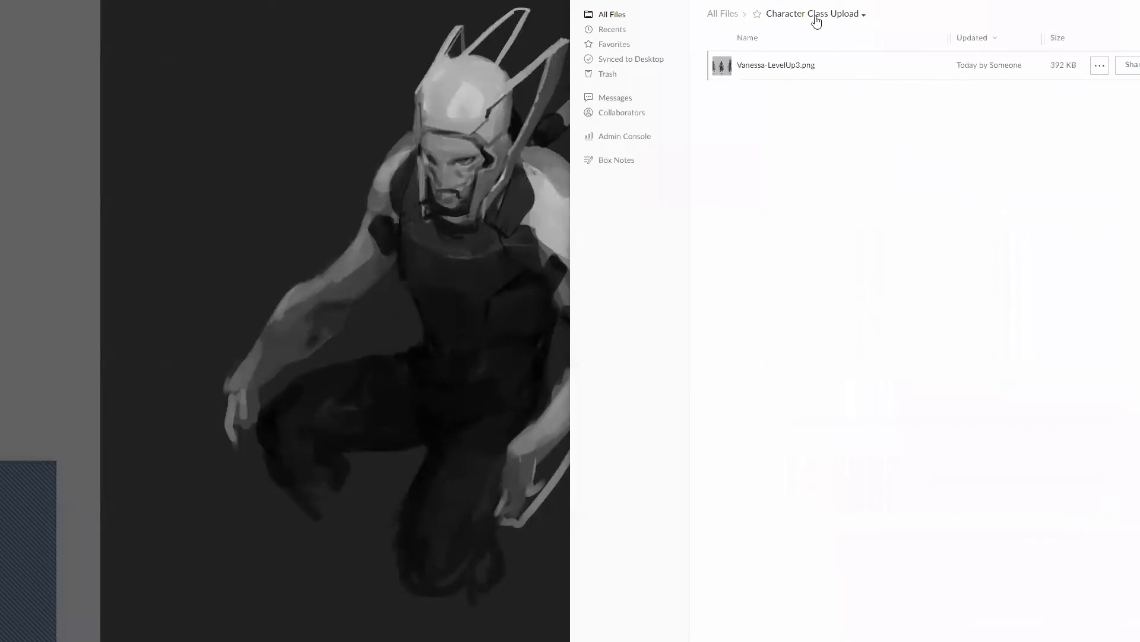
left_click(869, 76)
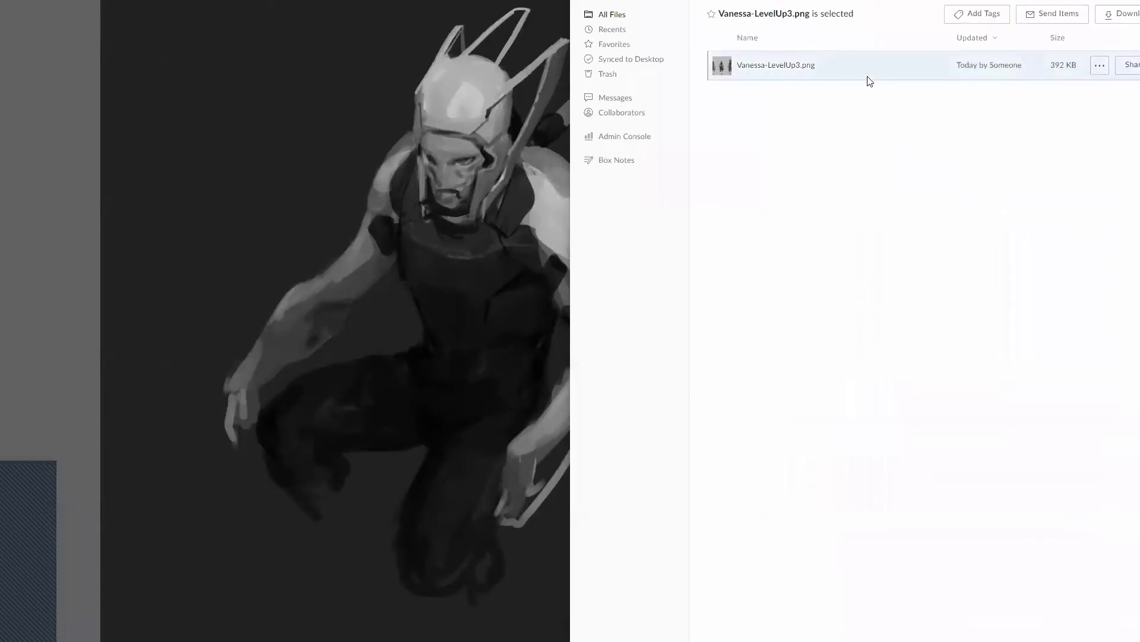
key("Delete")
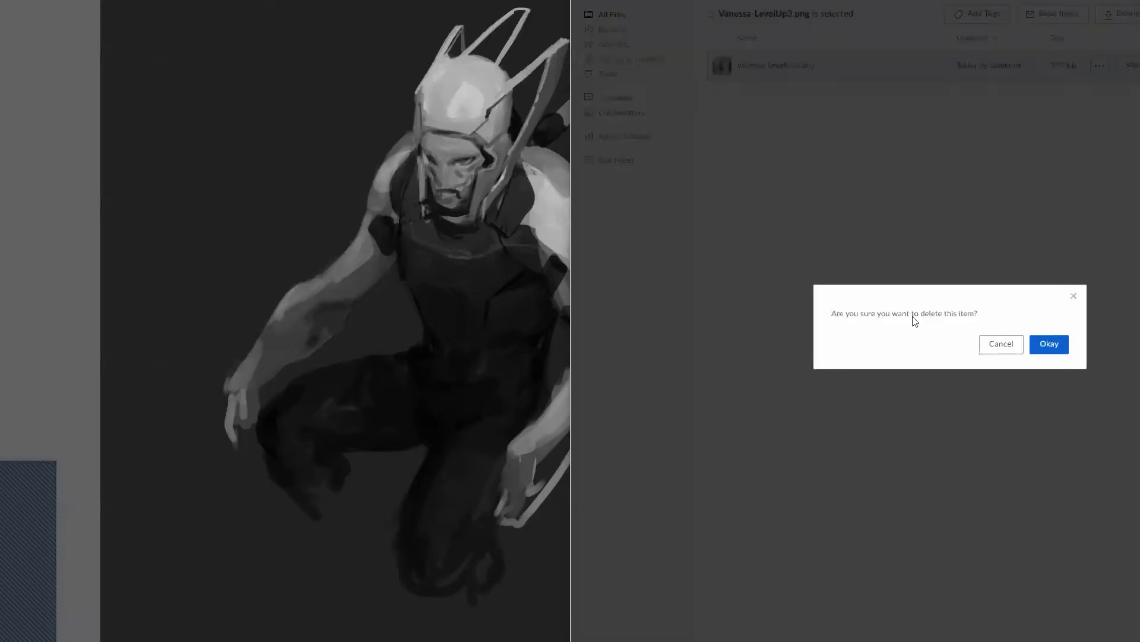
left_click(1036, 341)
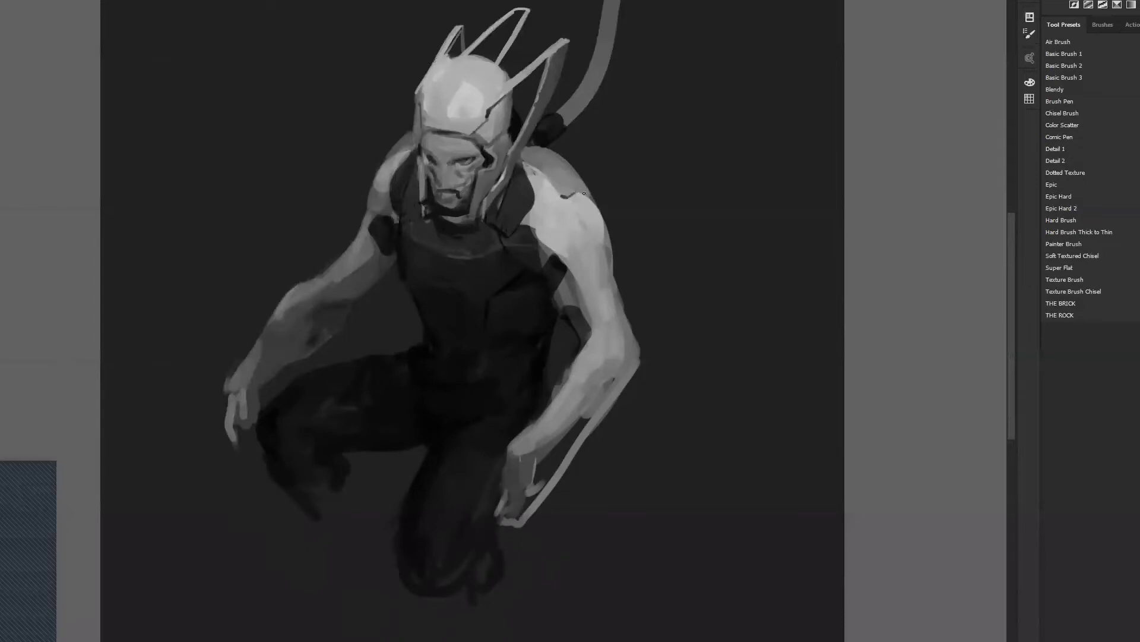
Step: Refine the edge of the helmet's far cheek guard and the face opening with small strokes, checking in mirrored view
key("ctrl+h")
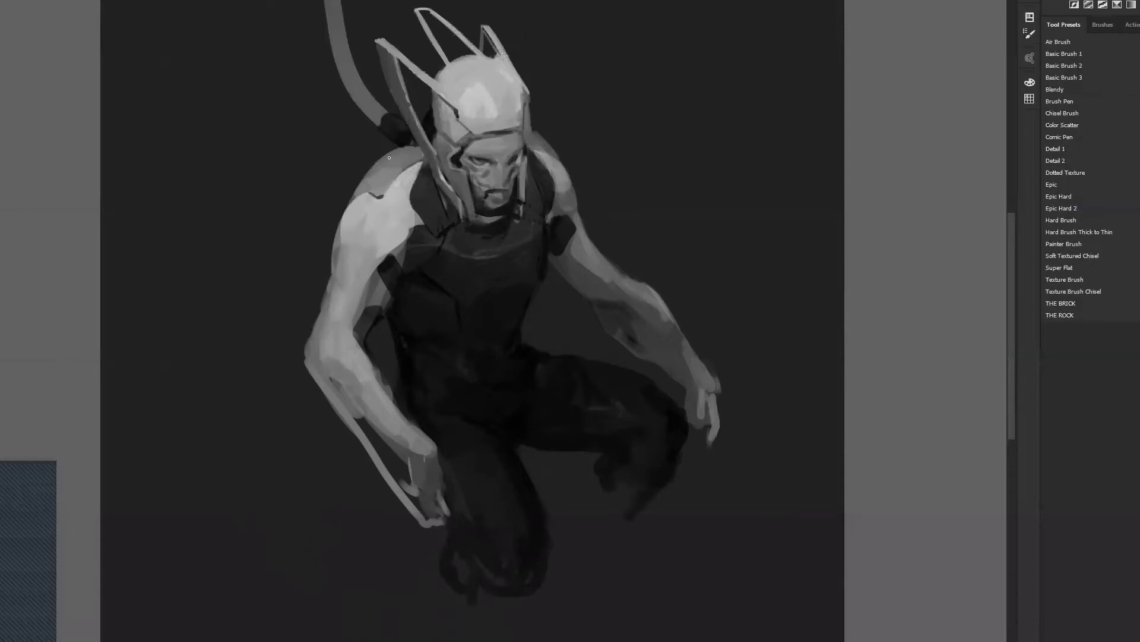
left_click_drag(588, 305, 613, 230)
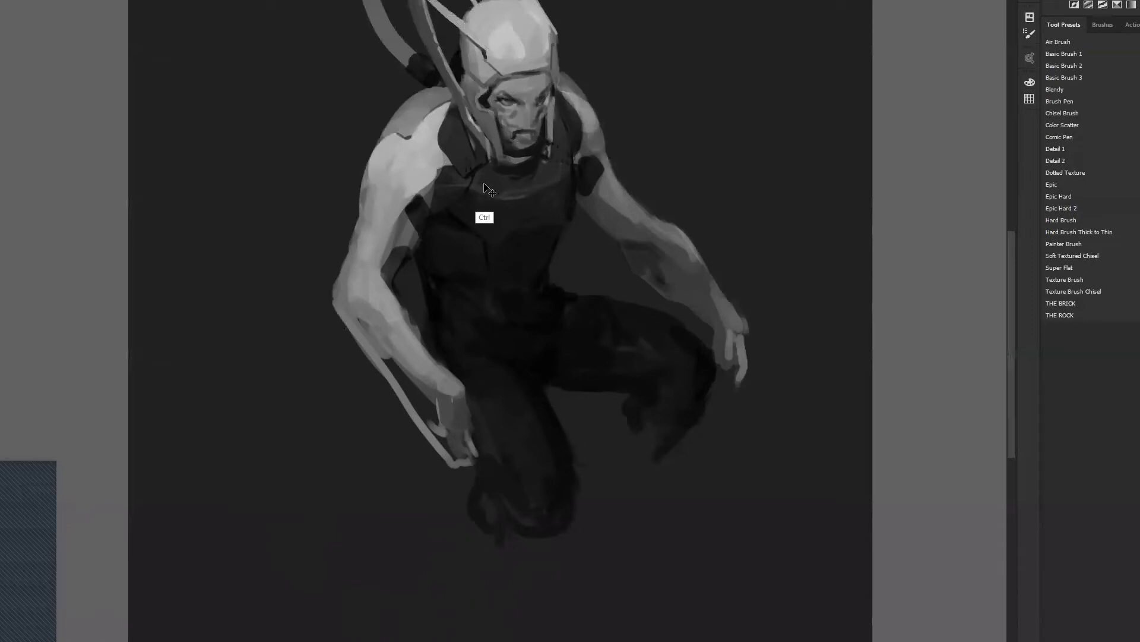
key("ctrl+f")
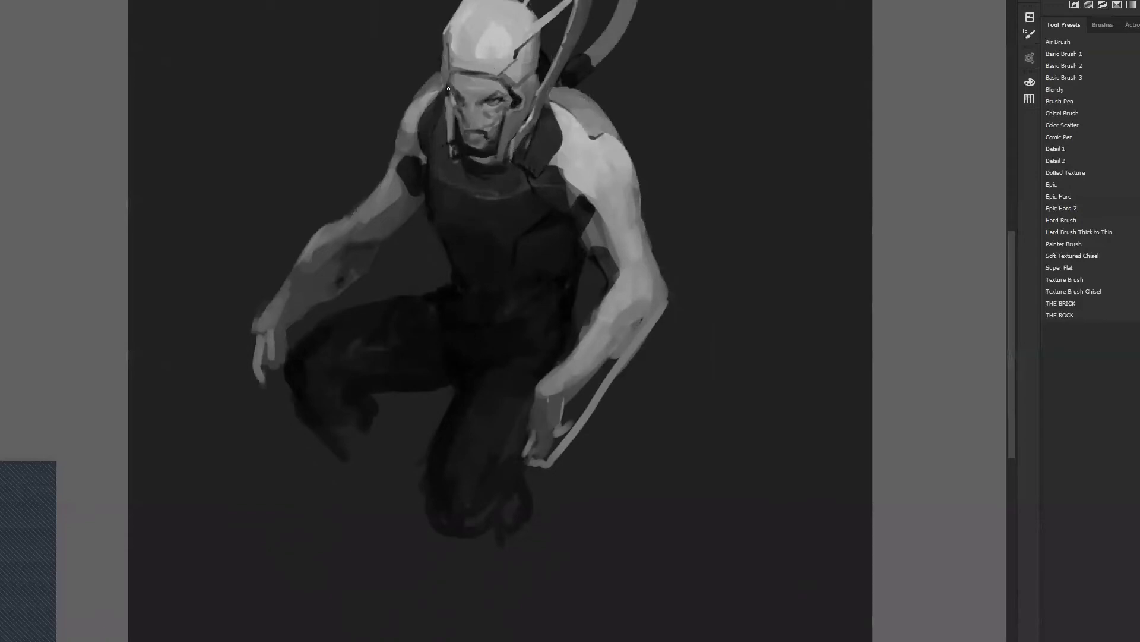
mouse_move(453, 116)
left_mouse_down()
mouse_move(450, 100)
mouse_move(454, 121)
left_mouse_up()
left_click_drag(448, 102, 453, 156)
left_click_drag(446, 97, 448, 115)
left_click_drag(516, 109, 517, 107)
key("ctrl+f")
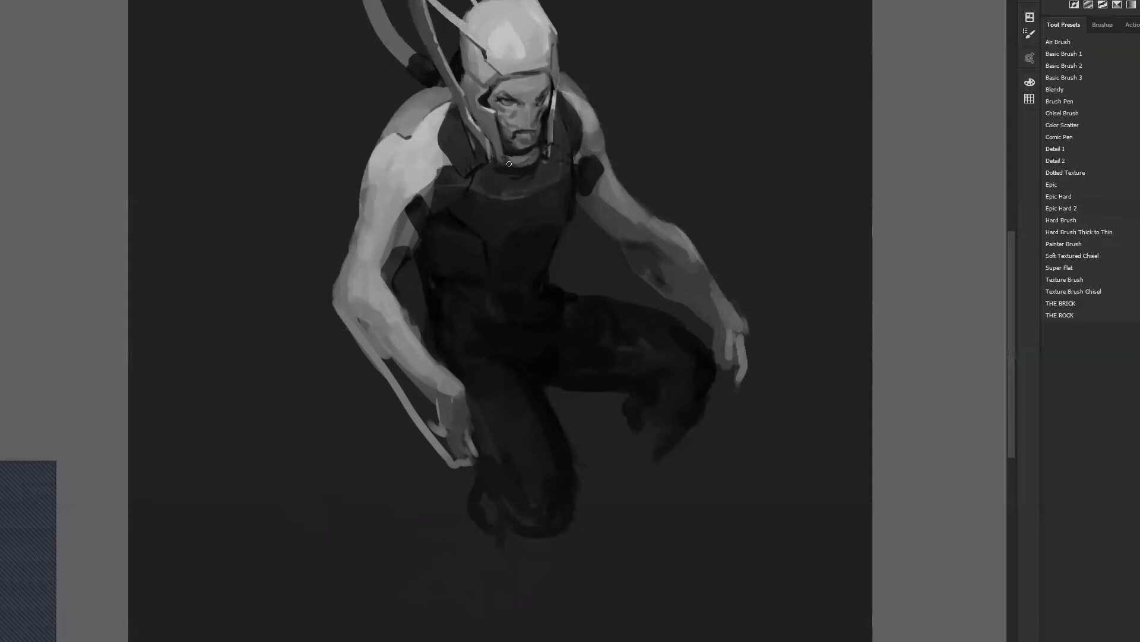
Step: Paint a light chin piece across the bottom of the helmet and touch up the face's far edge with a smaller brush
key("alt")
key("[")
left_click_drag(509, 156, 529, 156)
left_click_drag(550, 79, 548, 99)
key("alt")
key("e")
key("b")
Step: Clean up the helmet's crown edges with sampled greys and add a dark touch to the shoulder seam
left_click(559, 52, "alt")
mouse_move(555, 20)
left_mouse_down()
mouse_move(557, 57)
mouse_move(557, 27)
left_mouse_up()
left_click(554, 47, "alt")
left_click(463, 74, "alt")
left_click_drag(463, 38, 462, 69)
mouse_move(396, 132)
left_mouse_down()
mouse_move(386, 130)
mouse_move(398, 129)
left_mouse_up()
Step: Draw a thin seam line across the near shoulder, redoing unwanted strokes, and shade the inner upper arm
mouse_move(453, 266)
left_mouse_down()
mouse_move(434, 240)
mouse_move(437, 266)
left_mouse_up()
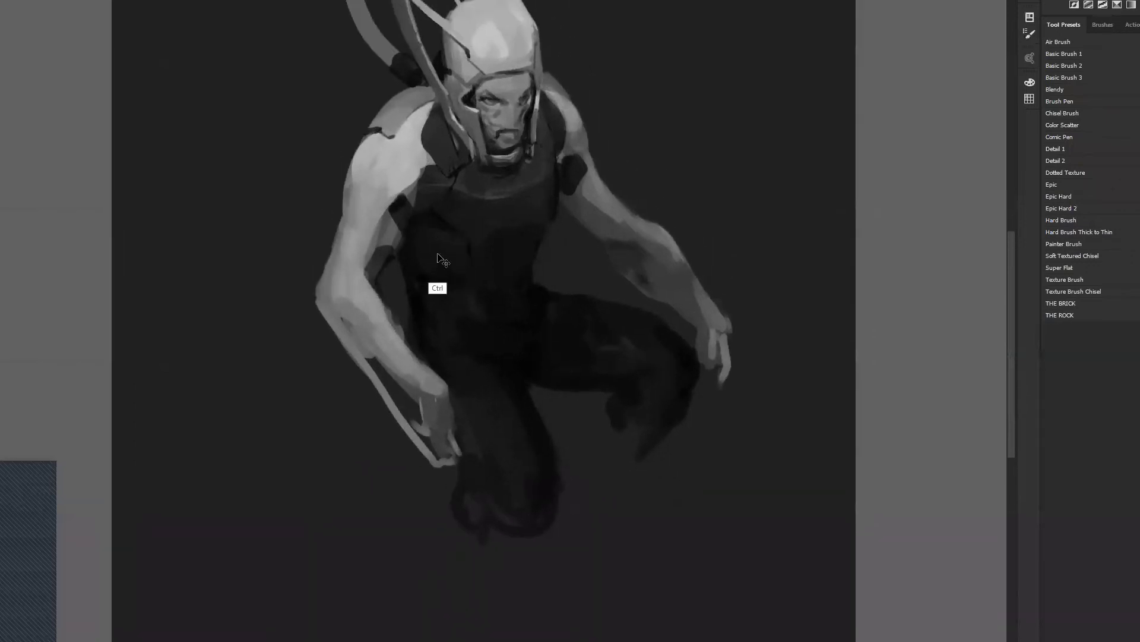
key("ctrl+f")
mouse_move(512, 283)
left_mouse_down()
mouse_move(512, 298)
mouse_move(513, 254)
mouse_move(512, 276)
left_mouse_up()
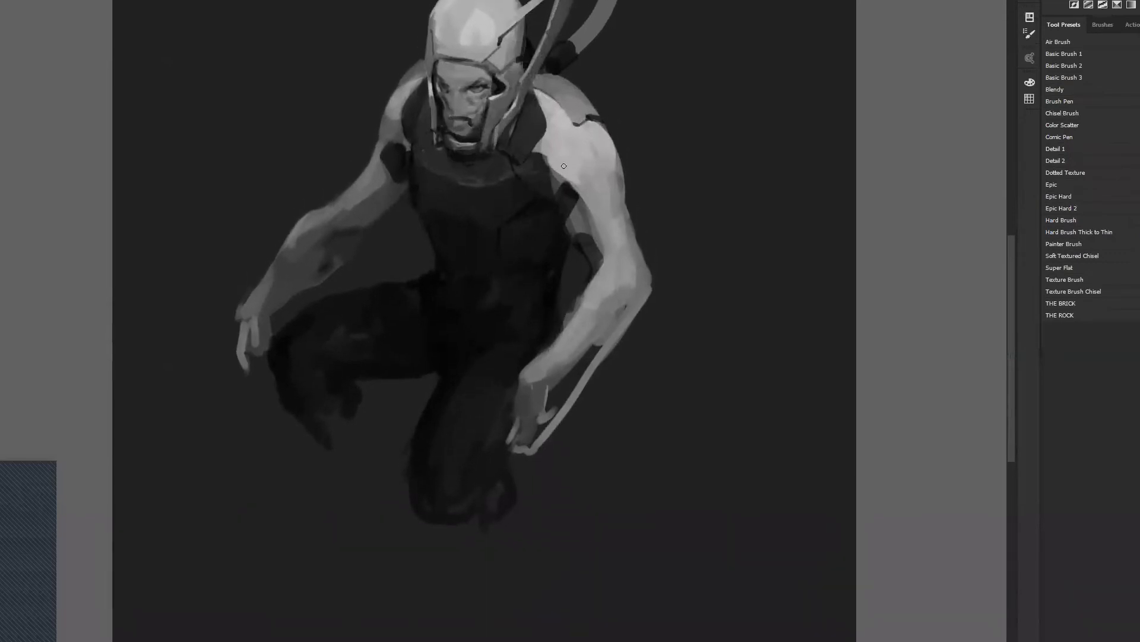
mouse_move(546, 153)
left_mouse_down()
mouse_move(565, 117)
mouse_move(566, 133)
left_mouse_up()
key("ctrl+z")
key("ctrl+z")
mouse_move(568, 121)
left_mouse_down()
mouse_move(554, 169)
mouse_move(597, 190)
mouse_move(604, 242)
left_mouse_up()
mouse_move(586, 197)
left_mouse_down()
mouse_move(606, 269)
mouse_move(603, 260)
left_mouse_up()
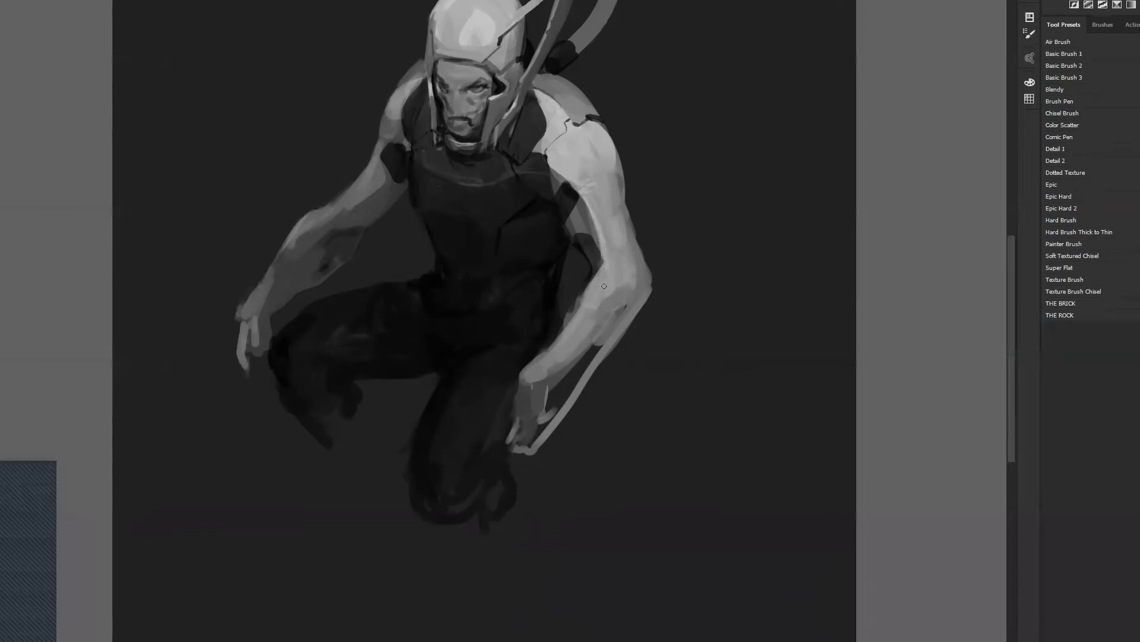
Step: Switch to the full-screen canvas view and check the whole figure in both mirrored orientations
key("z")
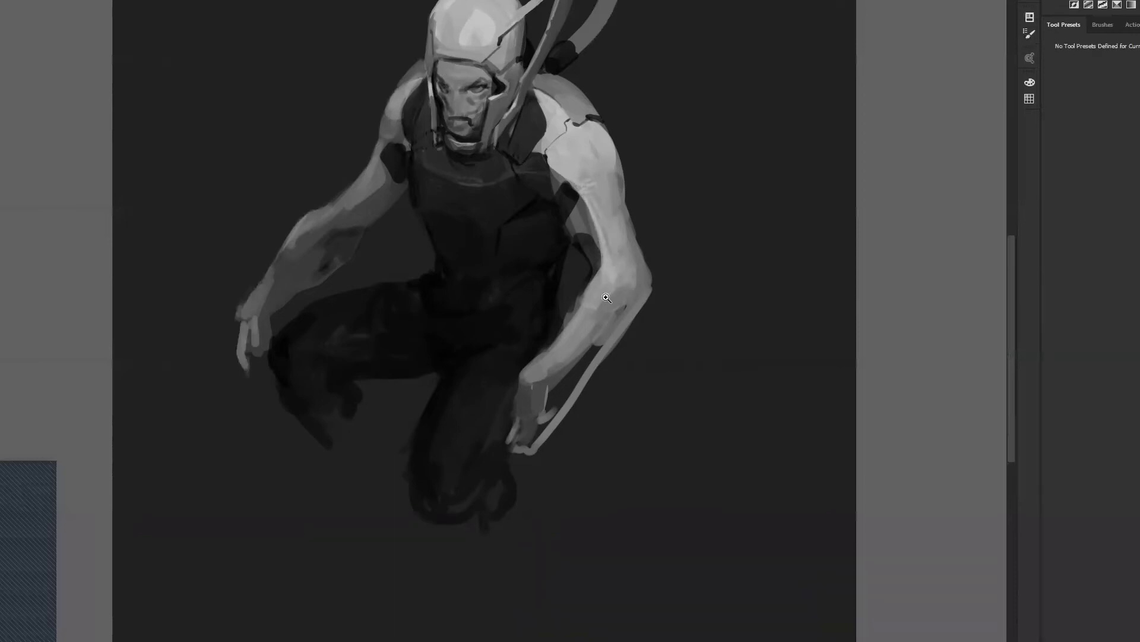
left_click(606, 298, "alt")
left_click(606, 297, "alt")
key("ctrl+h")
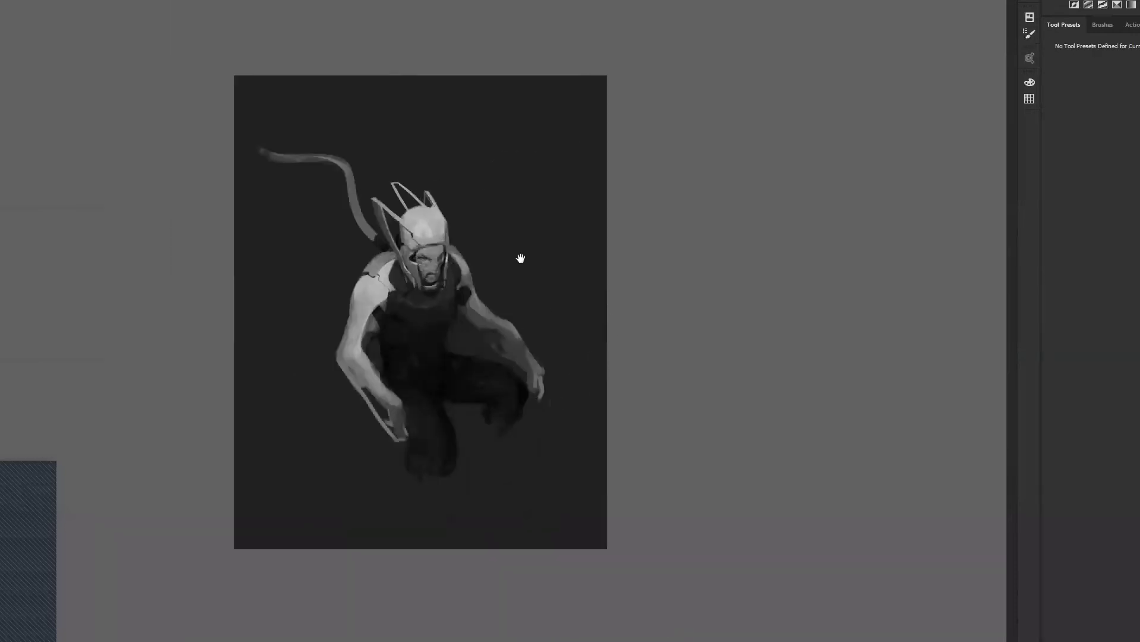
left_click(453, 374)
key("f")
left_click_drag(350, 317, 496, 339)
key("f")
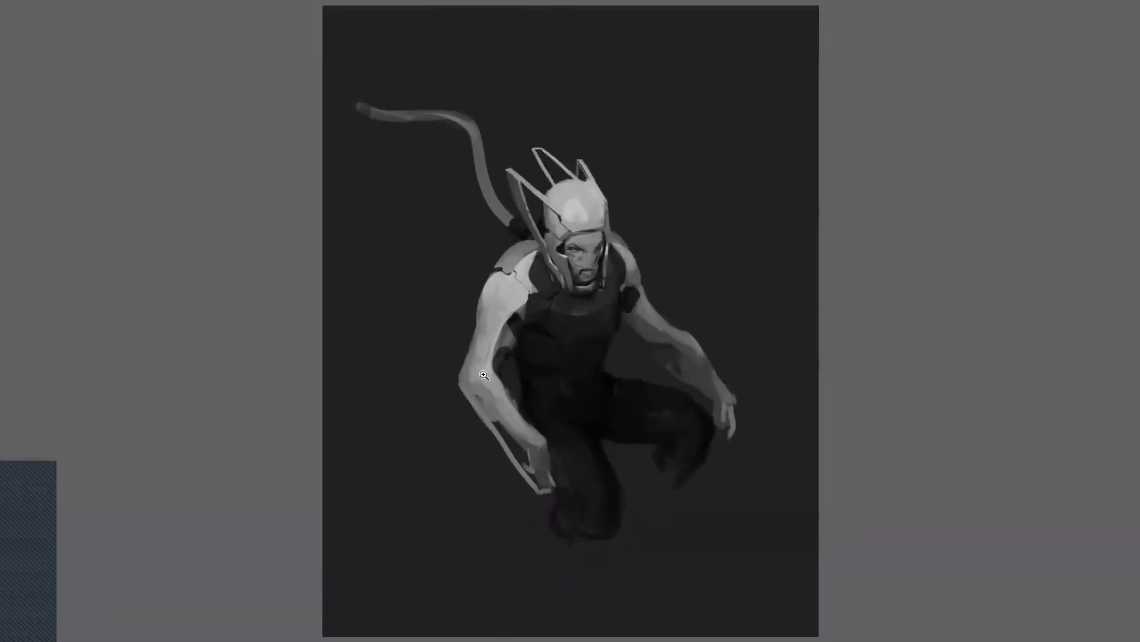
key("ctrl+shift+h")
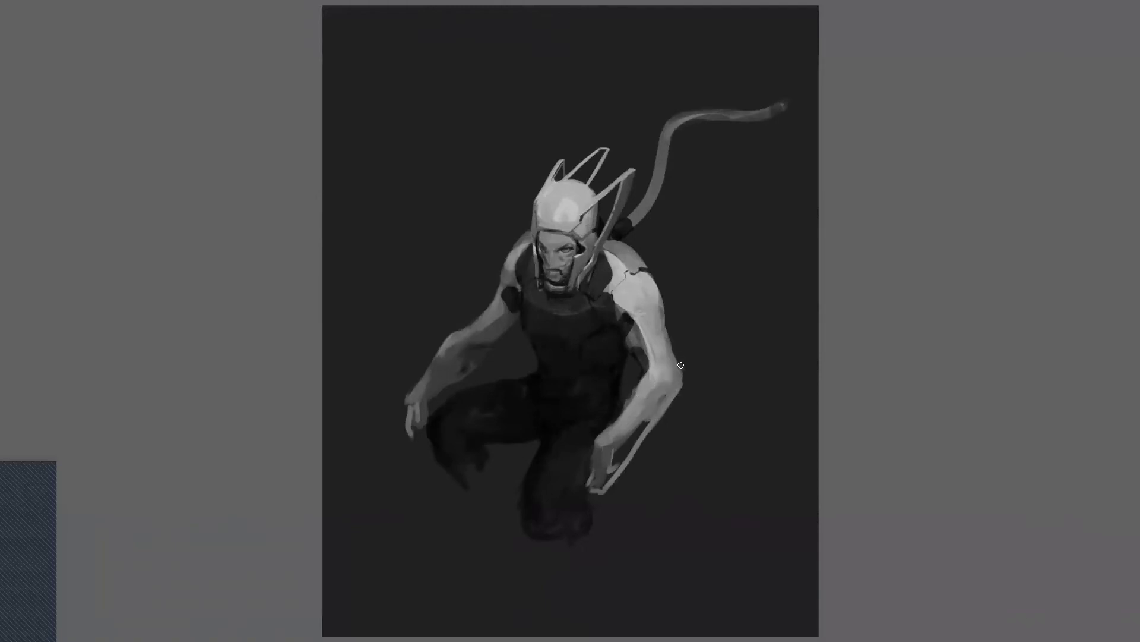
Step: Paint a long grey blade shape behind the near forearm up to the canvas edge and a darker one along the far arm
mouse_move(683, 362)
left_mouse_down()
mouse_move(689, 382)
mouse_move(684, 362)
mouse_move(805, 245)
mouse_move(736, 336)
mouse_move(689, 367)
mouse_move(777, 274)
left_mouse_up()
key("ctrl+alt+z")
left_click_drag(721, 340, 704, 364)
left_click_drag(696, 379, 640, 468)
mouse_move(680, 395)
left_mouse_down()
mouse_move(594, 514)
mouse_move(742, 344)
mouse_move(784, 286)
mouse_move(676, 417)
mouse_move(852, 167)
left_mouse_up()
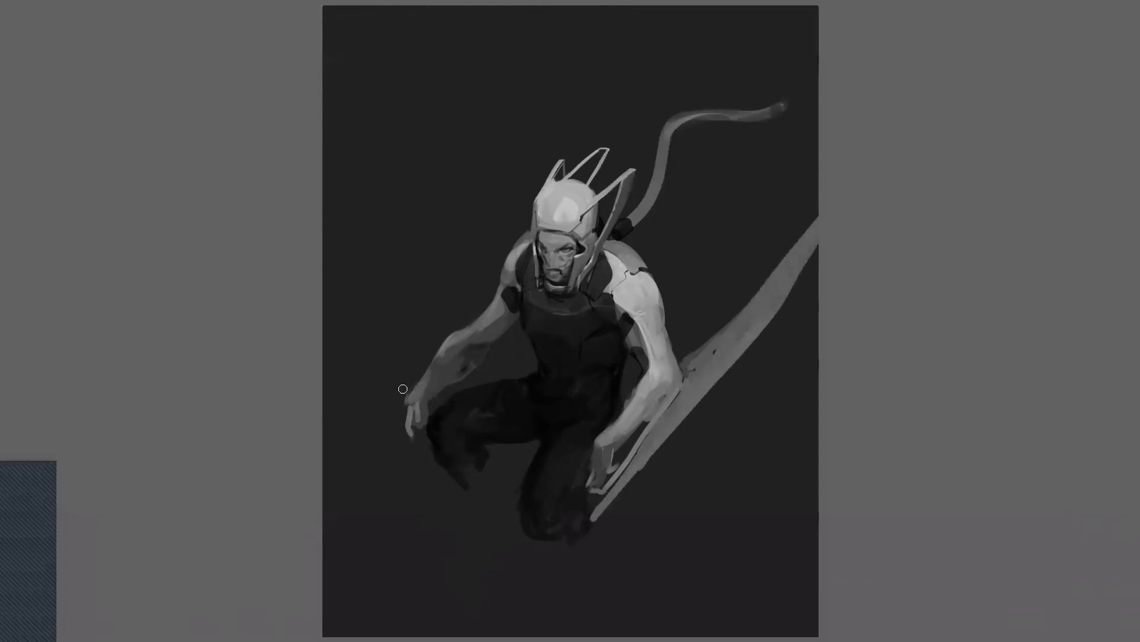
mouse_move(395, 418)
left_mouse_down()
mouse_move(505, 259)
mouse_move(452, 338)
mouse_move(494, 281)
mouse_move(458, 329)
left_mouse_up()
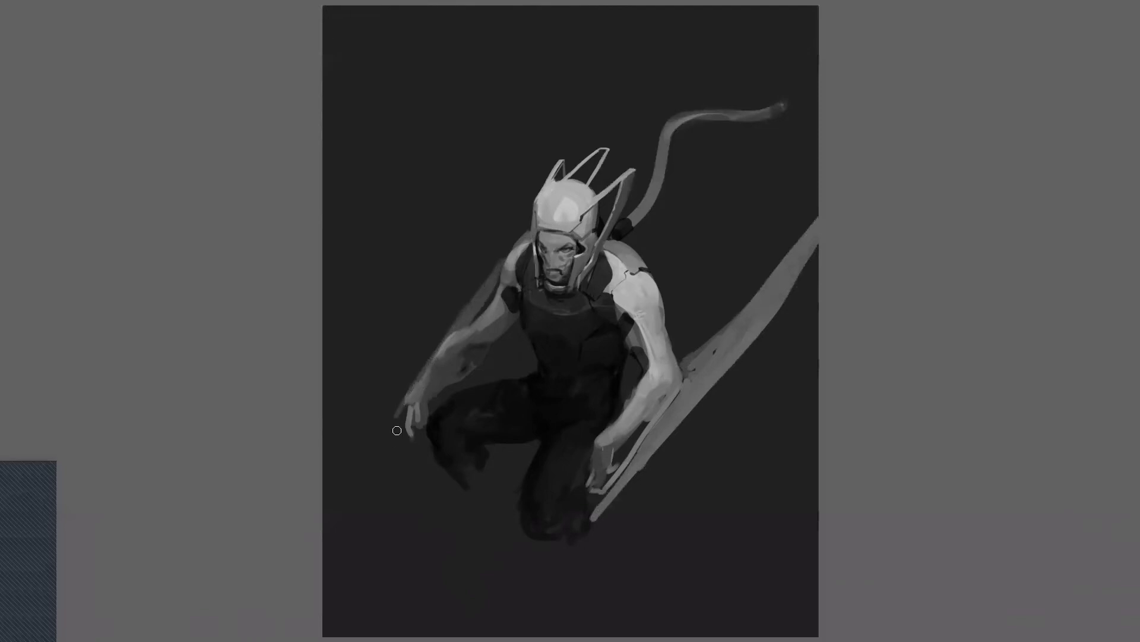
left_click_drag(405, 413, 390, 432)
Step: Undo the small sketch lines above the far shoulder
scroll(605, 304, "up", 2)
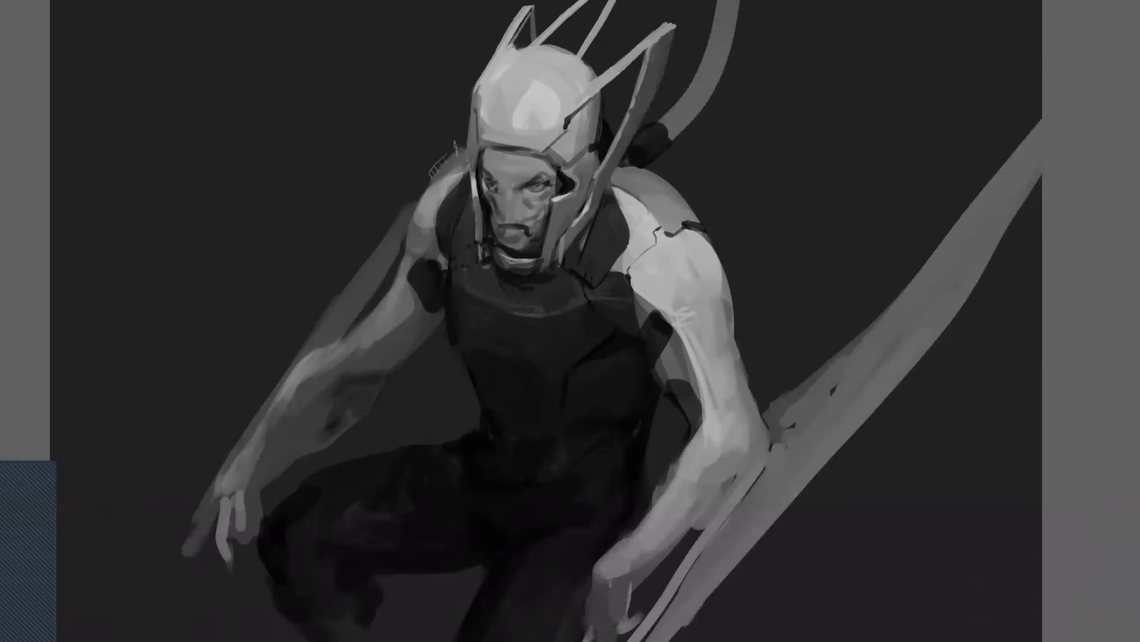
left_click(544, 319, "alt")
left_click(546, 285, "alt")
key("ctrl+alt+z")
key("ctrl+alt+z")
Step: Examine the whole mirrored figure with the new blade shapes along both arms
key("ctrl+minus")
key("ctrl+minus")
key("ctrl+minus")
key("ctrl+f")
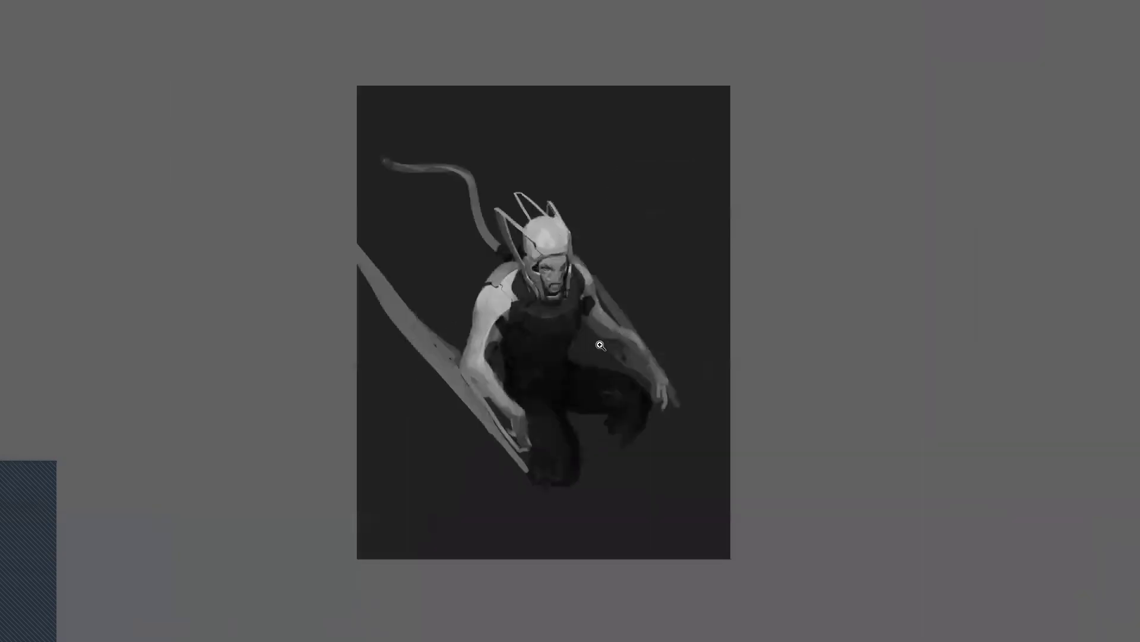
left_click(601, 346)
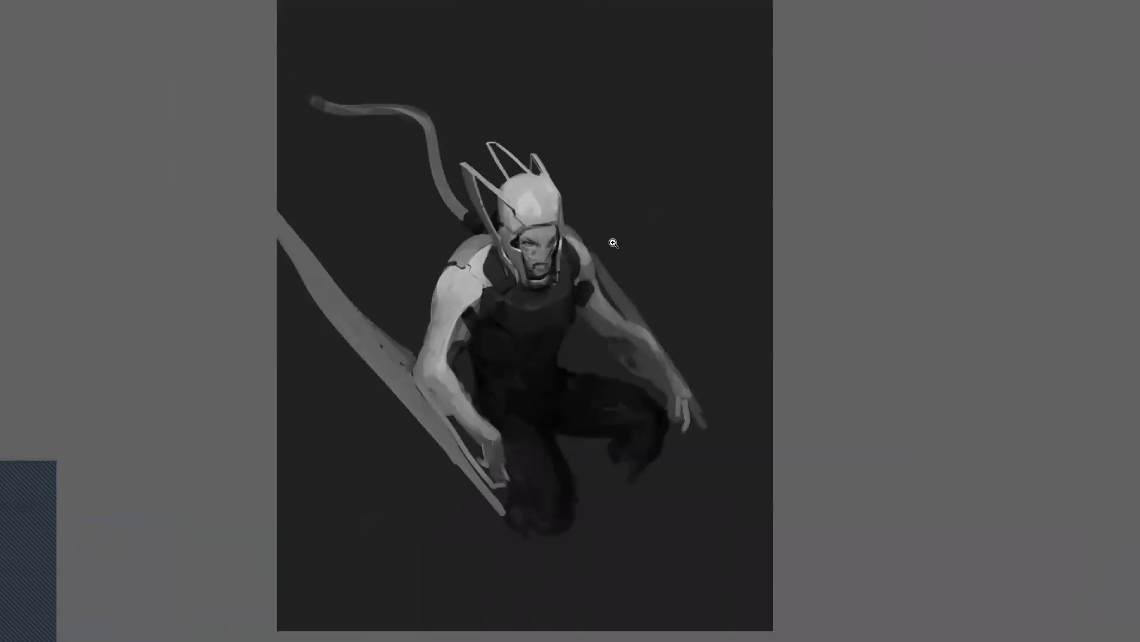
Step: Mirror the canvas and check the helmet, face and arm blades in the flipped orientation
left_click(539, 220)
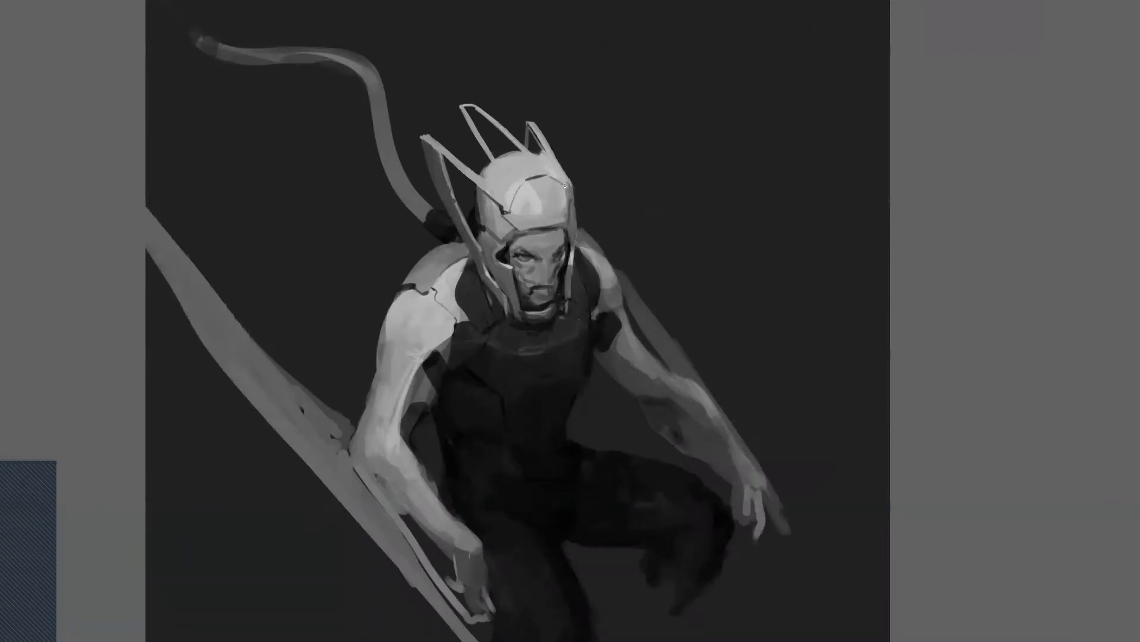
key("ctrl+z")
left_click(541, 267, "alt")
key("ctrl+f")
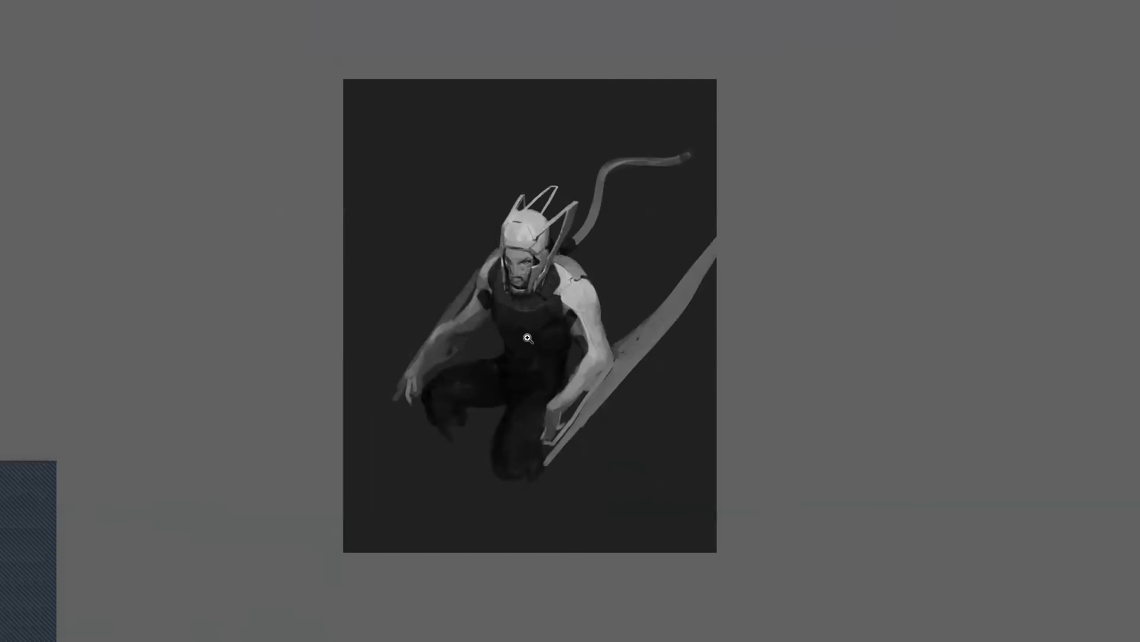
left_click(528, 338)
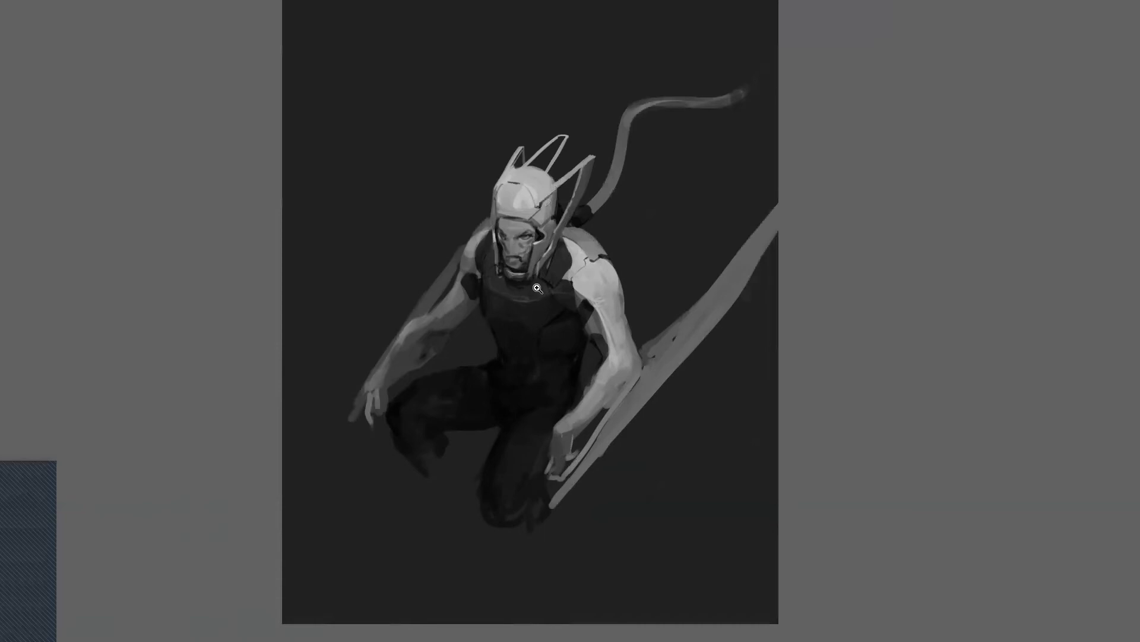
left_click(544, 256)
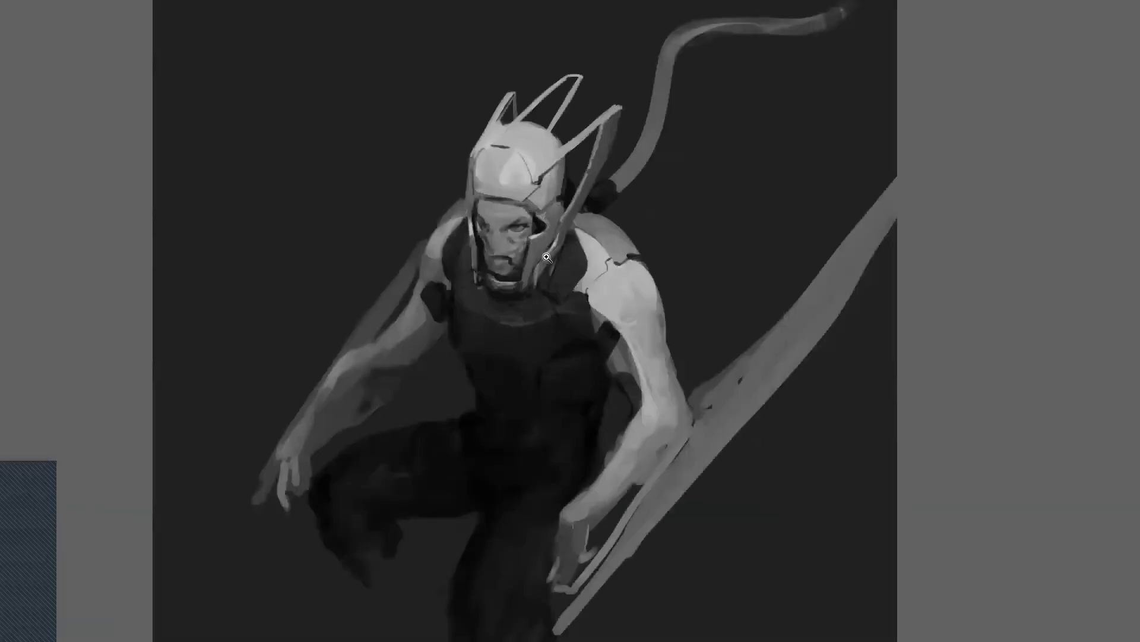
left_click(517, 212)
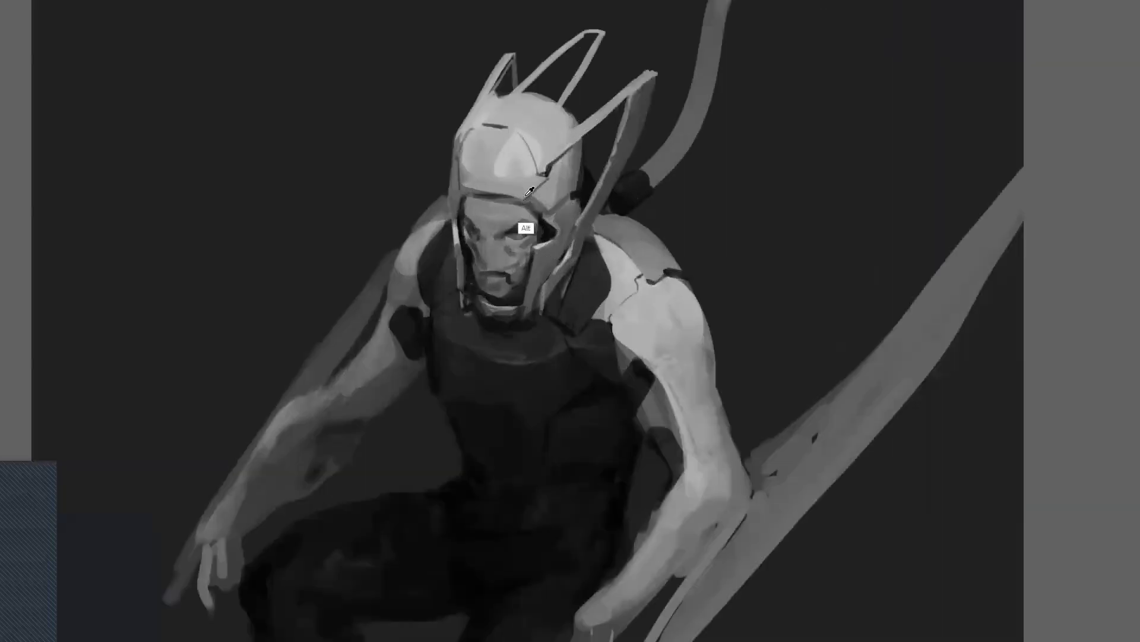
Step: Cover the highlight on the helmet's forehead panel with a flat mid-grey tone using a larger brush
left_click(537, 202, "alt")
key("bracketright")
key("bracketright")
key("bracketright")
key("bracketright")
mouse_move(479, 183)
left_mouse_down()
mouse_move(510, 186)
mouse_move(482, 162)
mouse_move(530, 201)
mouse_move(516, 147)
mouse_move(497, 171)
mouse_move(473, 169)
mouse_move(490, 165)
mouse_move(543, 206)
left_mouse_up()
left_click(508, 168, "alt")
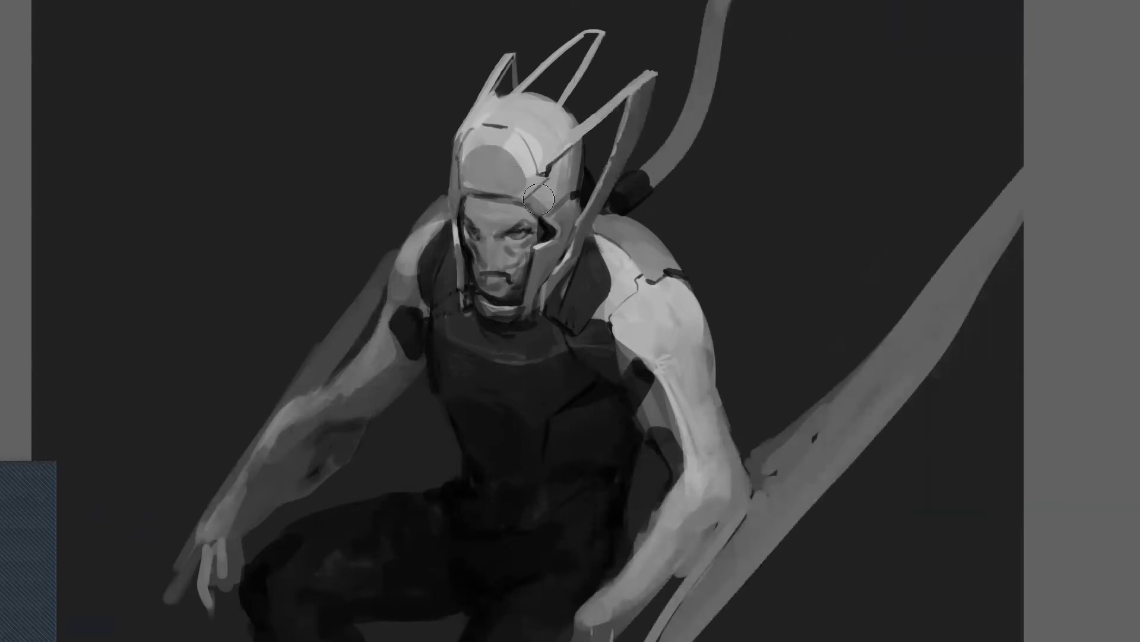
scroll(561, 279, "down", 5)
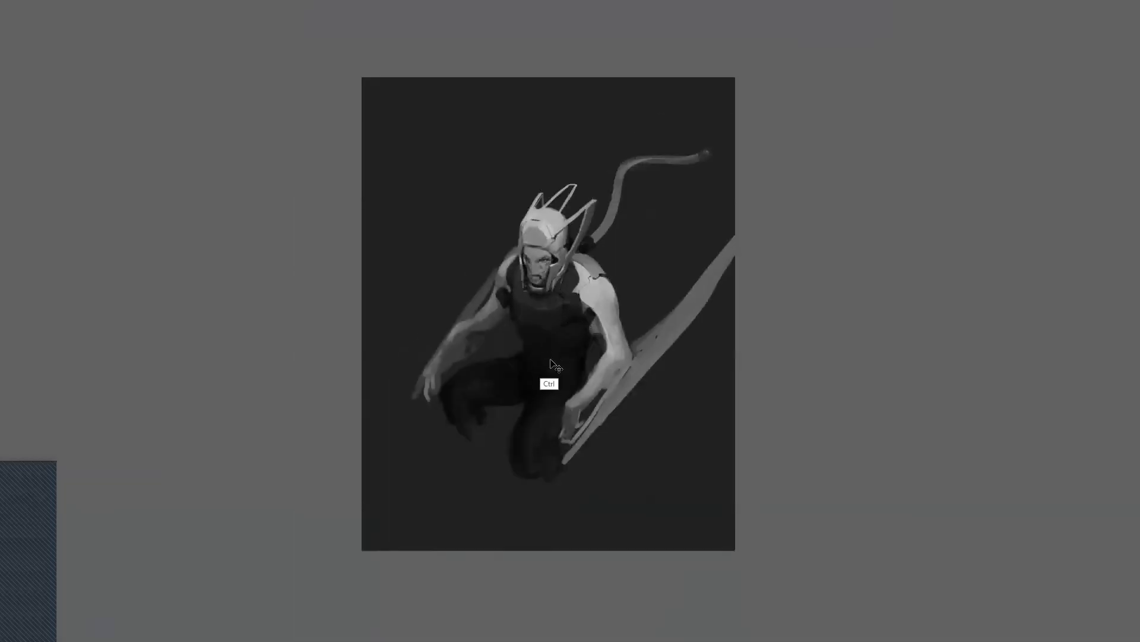
Step: Mirror the canvas and lighten the helmet's forehead panel with sampled light grey, softening its rounded form
key("ctrl+f")
left_click(594, 282)
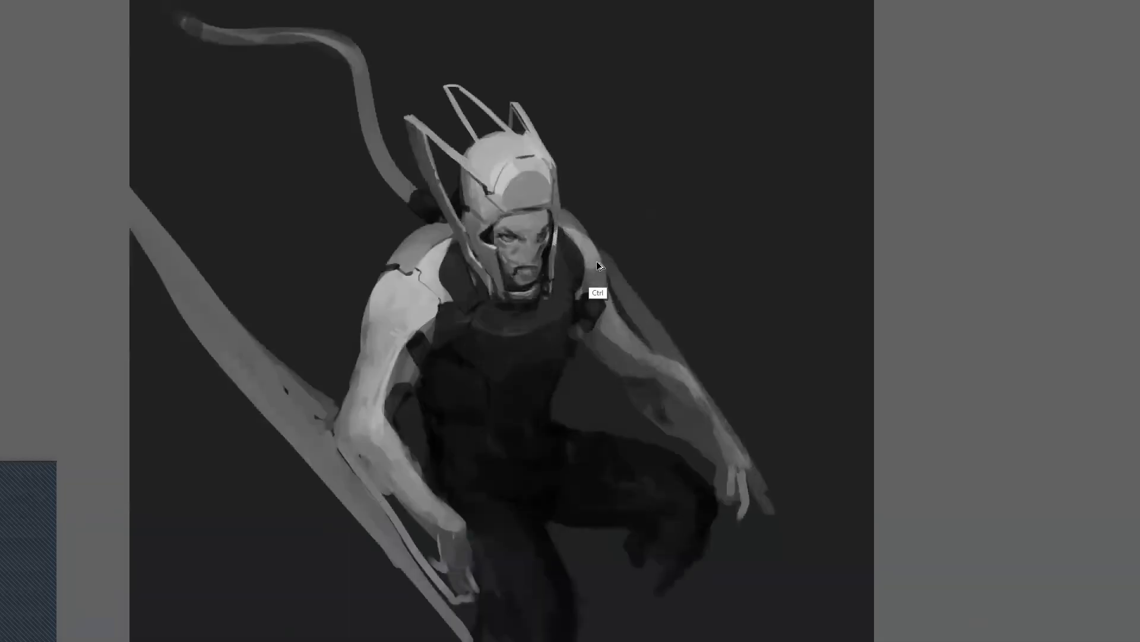
left_click(516, 163, "alt")
mouse_move(527, 185)
left_mouse_down()
mouse_move(541, 182)
mouse_move(519, 183)
mouse_move(531, 169)
mouse_move(526, 178)
mouse_move(541, 182)
left_mouse_up()
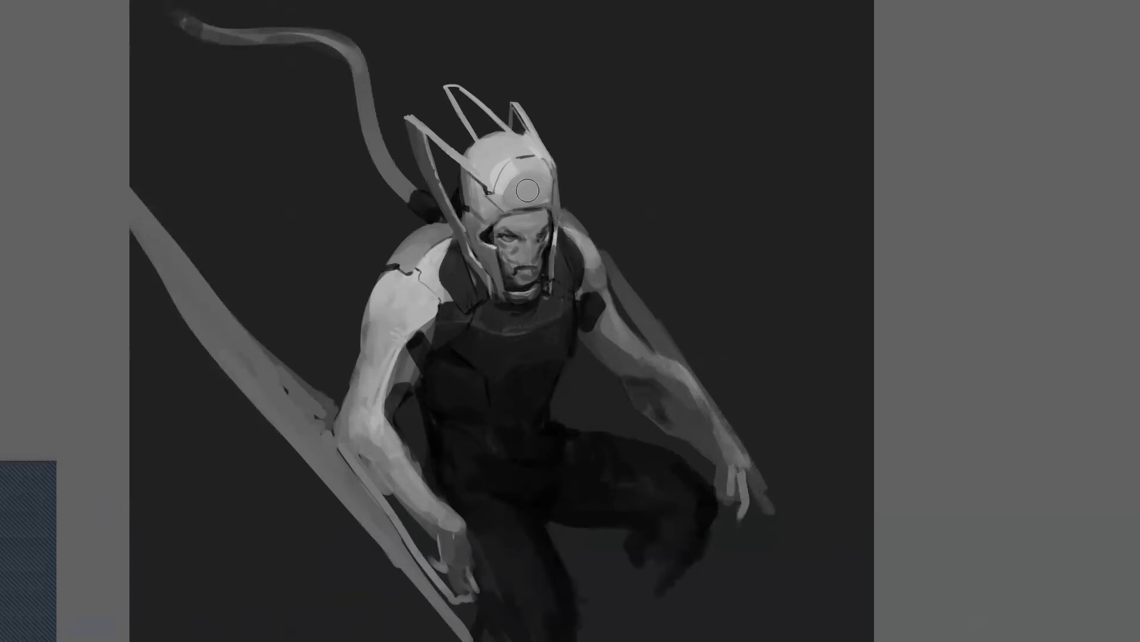
left_click(576, 306, "alt")
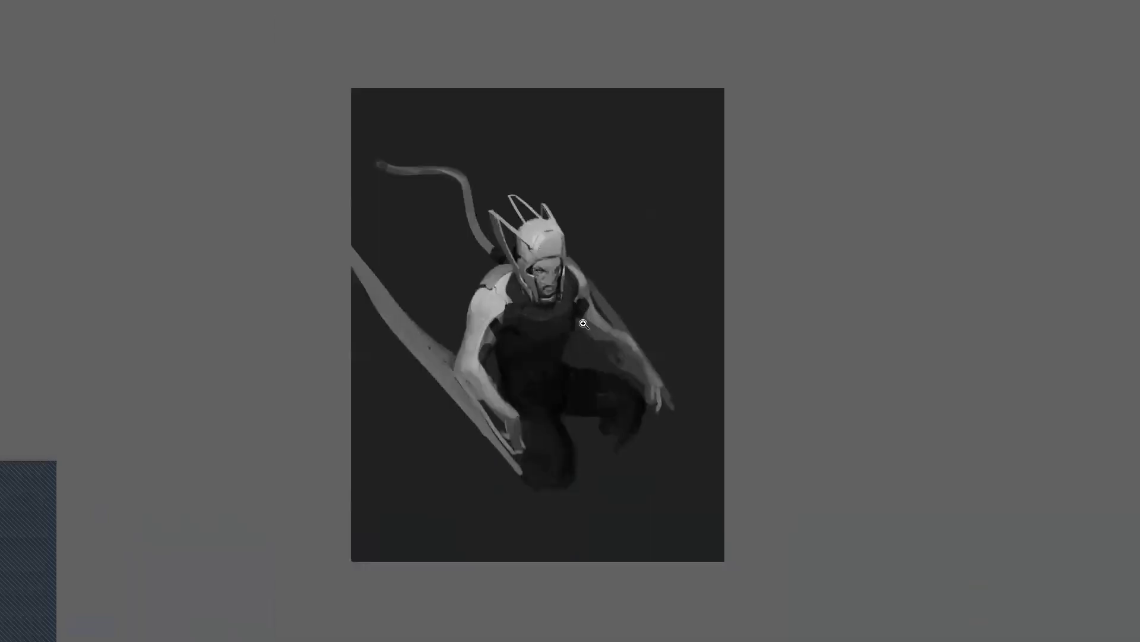
Step: Paint light grey strokes from the near elbow into the blade so the arm and blade merge, adding texture under the elbow
key("ctrl+f")
key("ctrl+f")
left_click(579, 297, "ctrl")
left_click(557, 310, "ctrl")
left_click_drag(474, 298, 498, 275)
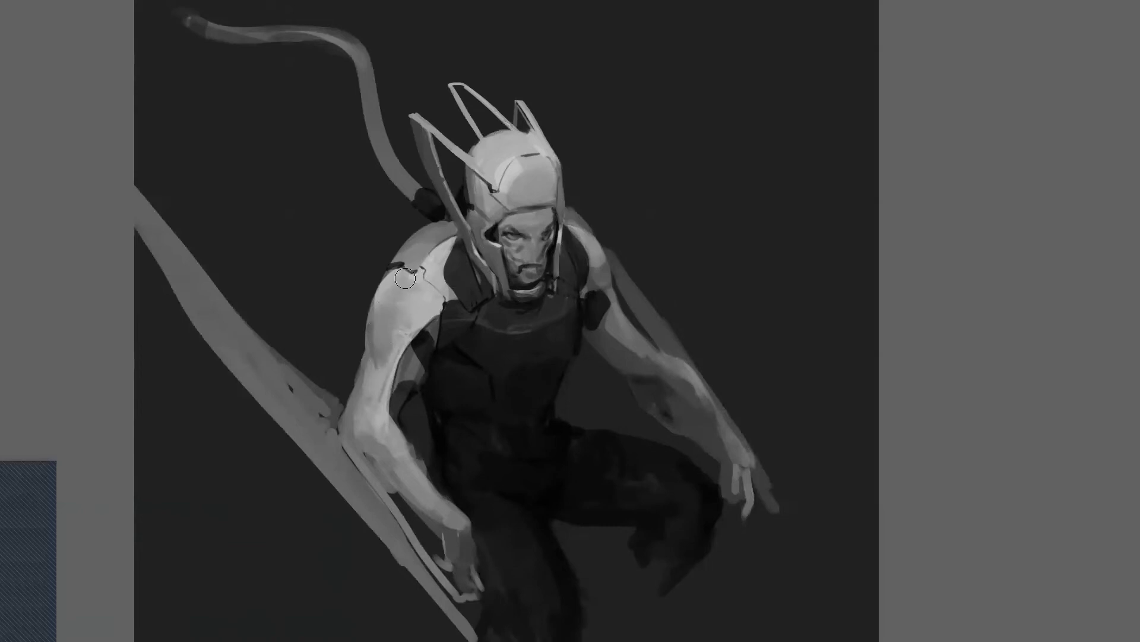
mouse_move(362, 400)
left_mouse_down()
mouse_move(345, 422)
mouse_move(350, 415)
mouse_move(309, 412)
mouse_move(362, 426)
mouse_move(352, 424)
mouse_move(358, 460)
mouse_move(321, 430)
left_mouse_up()
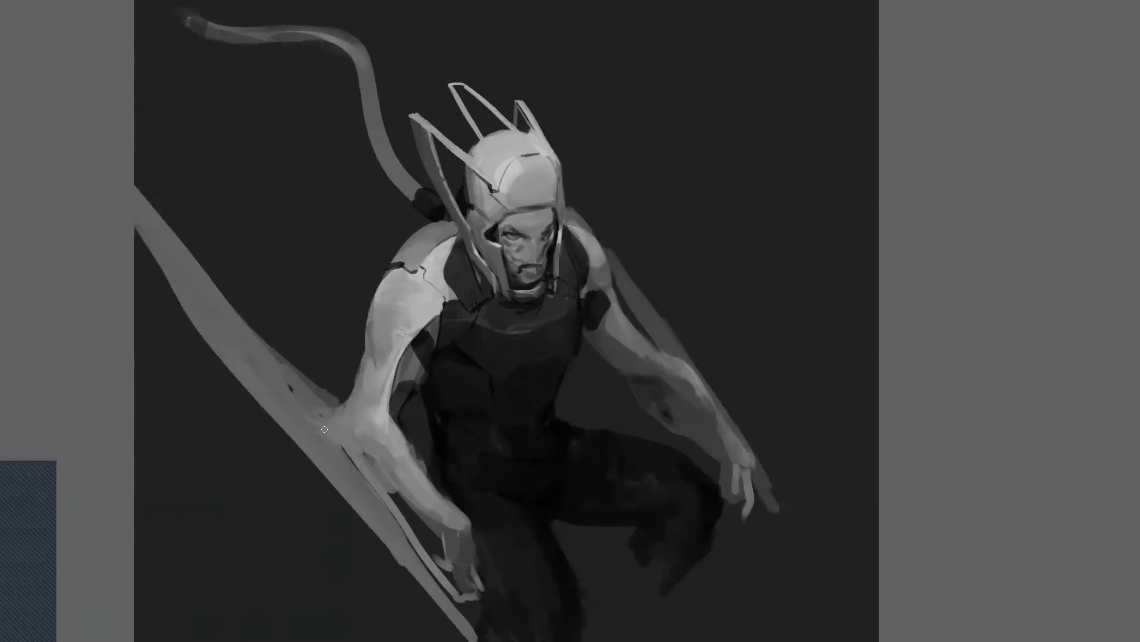
left_click_drag(342, 445, 385, 487)
Step: Mirror the canvas, paint out the far foot with the background tone and repaint the far shin angled back behind the near leg
left_click(688, 404, "alt")
left_click(695, 408, "alt")
key("ctrl+f")
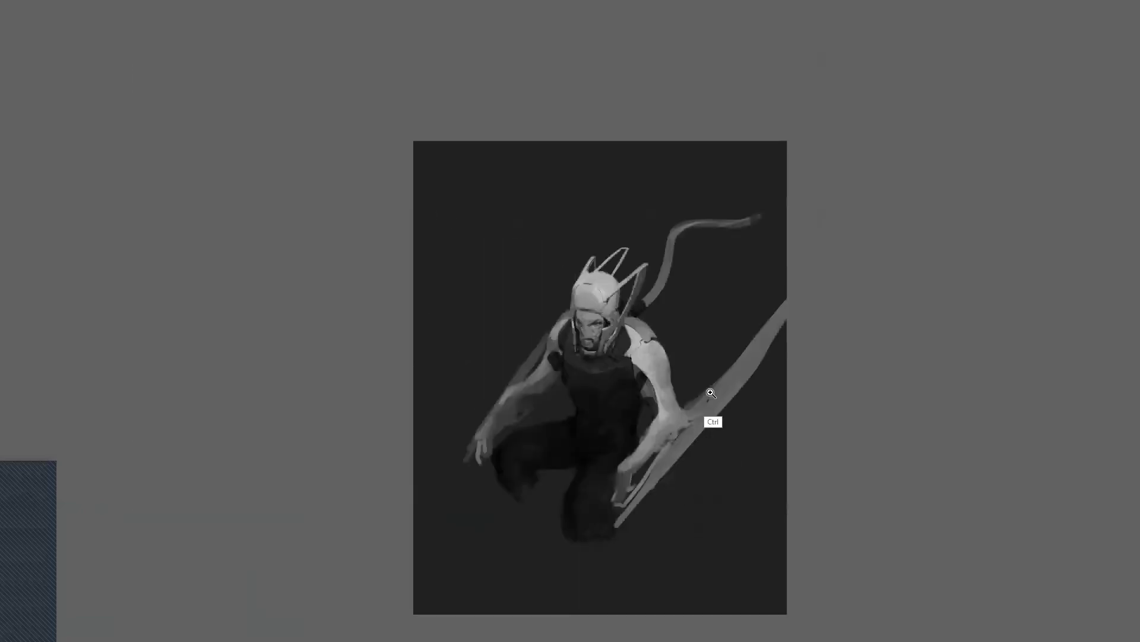
left_click(686, 452, "ctrl")
left_click(686, 451, "ctrl")
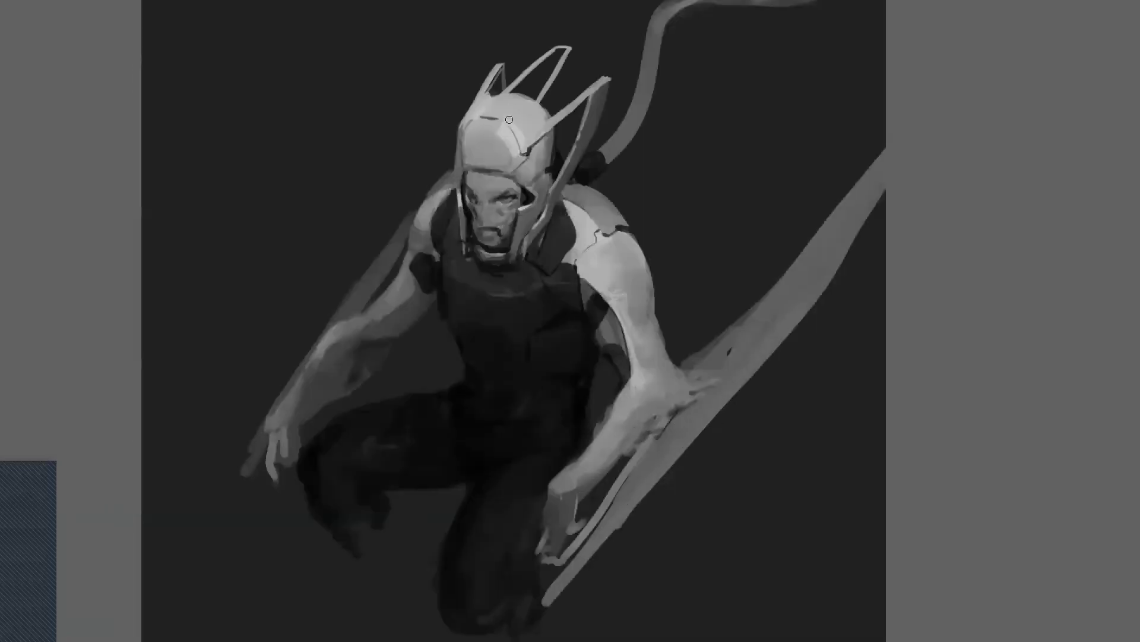
left_click(375, 499, "alt")
left_click_drag(331, 518, 354, 552)
mouse_move(314, 502)
left_mouse_down()
mouse_move(369, 556)
mouse_move(375, 525)
mouse_move(343, 492)
left_mouse_up()
left_click(378, 506, "alt")
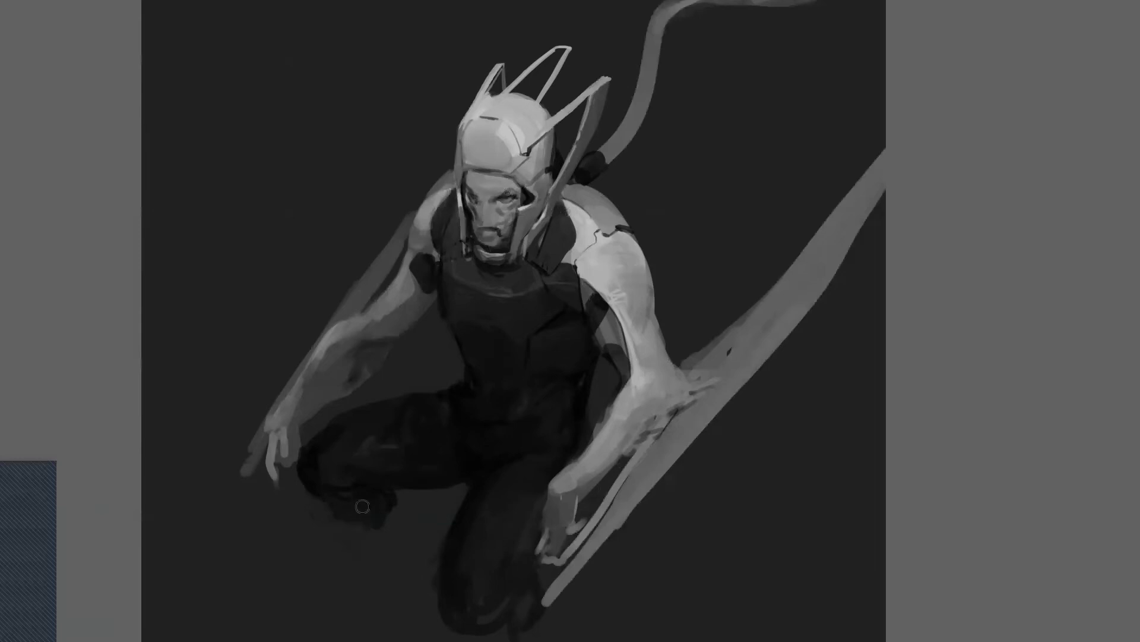
mouse_move(391, 494)
left_mouse_down()
mouse_move(403, 516)
mouse_move(396, 494)
mouse_move(385, 523)
mouse_move(353, 525)
mouse_move(405, 548)
mouse_move(408, 535)
mouse_move(416, 544)
mouse_move(399, 530)
mouse_move(382, 543)
mouse_move(400, 560)
mouse_move(415, 554)
mouse_move(428, 564)
mouse_move(405, 550)
mouse_move(424, 572)
mouse_move(420, 547)
left_mouse_up()
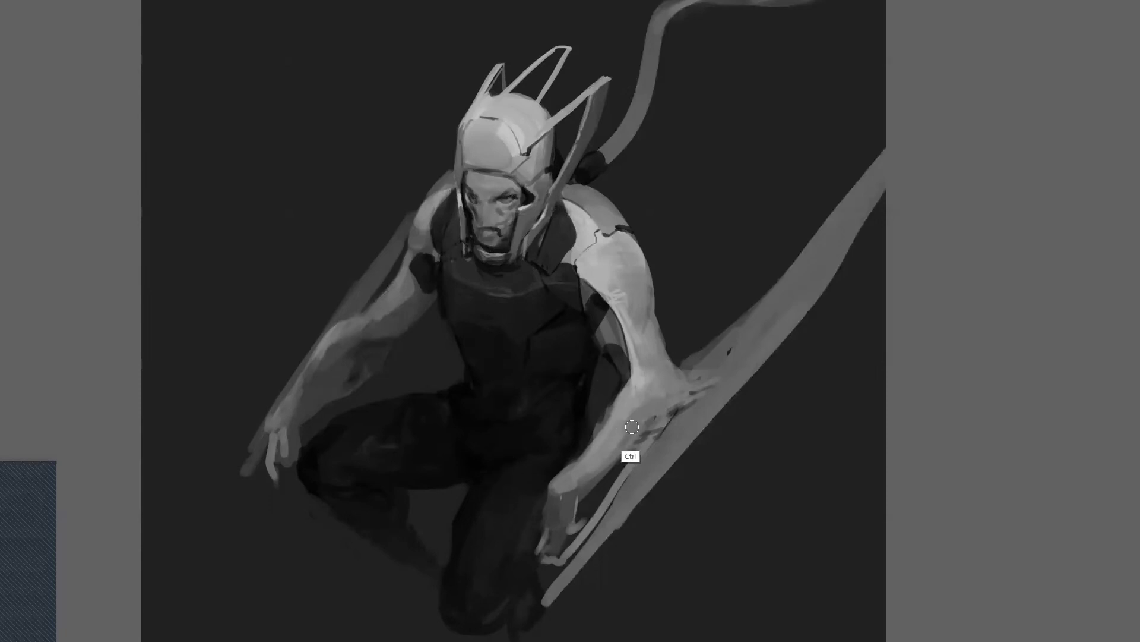
Step: Extend the far arm's blade with a faint dark grey tapering stroke rising behind the helmet
key("ctrl+h")
scroll(629, 461, "down", 3)
left_click(631, 462)
left_click(629, 454)
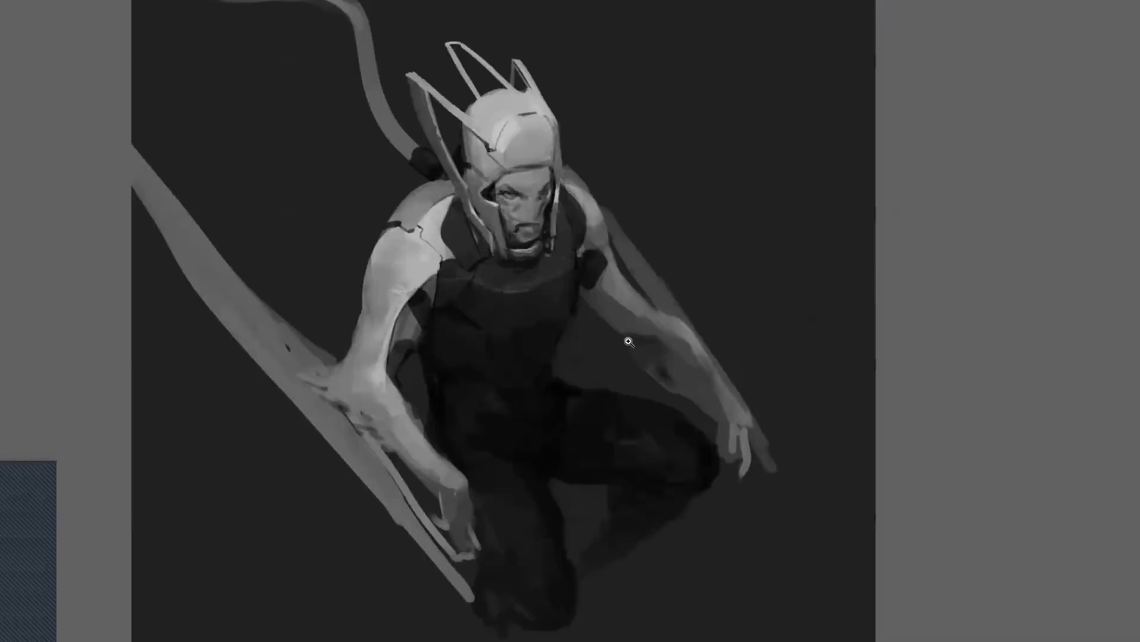
key("m")
left_click_drag(602, 307, 594, 429)
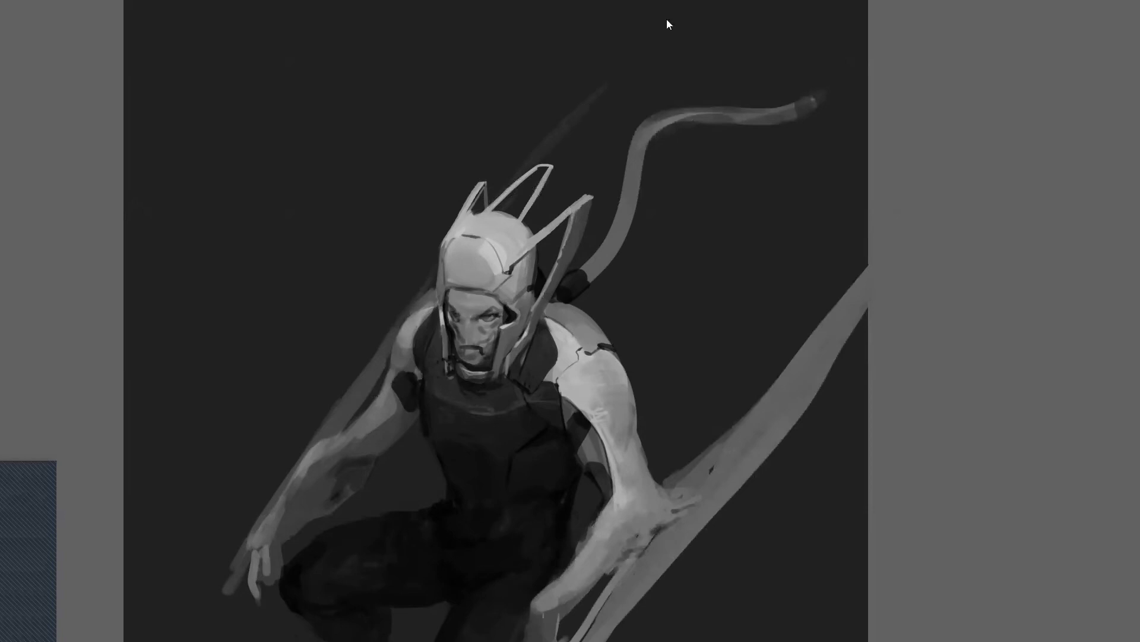
Step: Reshape the far shoulder and upper arm with light grey strokes along the blade, then mirror the canvas
left_click_drag(484, 403, 493, 240)
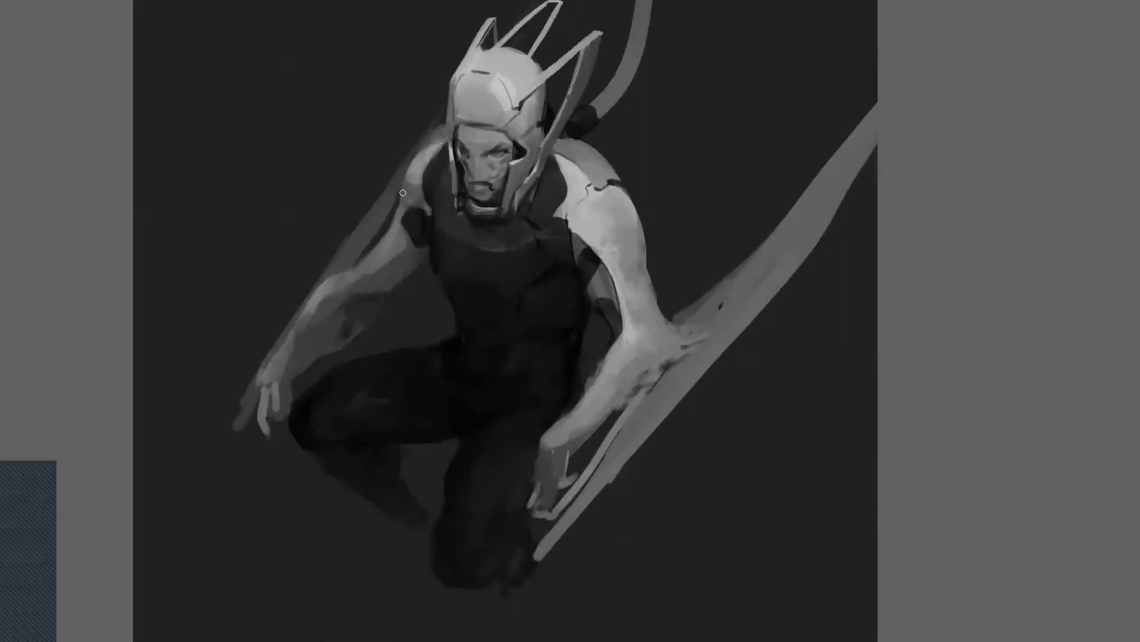
mouse_move(407, 191)
left_mouse_down()
mouse_move(421, 204)
mouse_move(396, 228)
mouse_move(403, 201)
left_mouse_up()
mouse_move(419, 174)
left_mouse_down()
mouse_move(433, 209)
mouse_move(447, 141)
left_mouse_up()
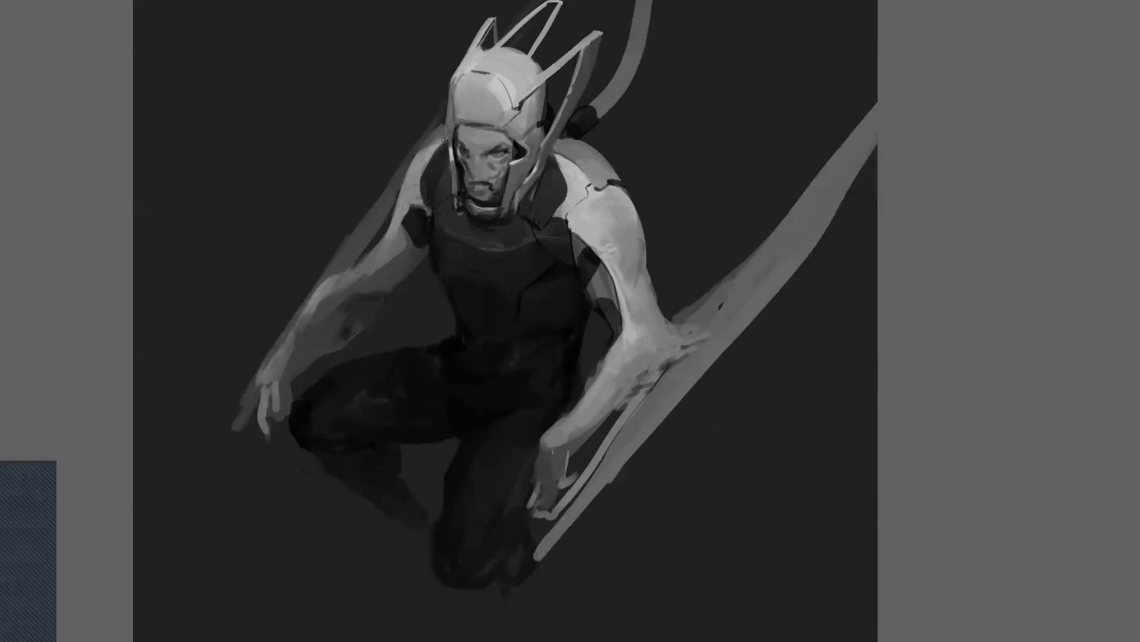
left_click_drag(448, 139, 425, 169)
left_click_drag(421, 165, 414, 167)
key("ctrl+f")
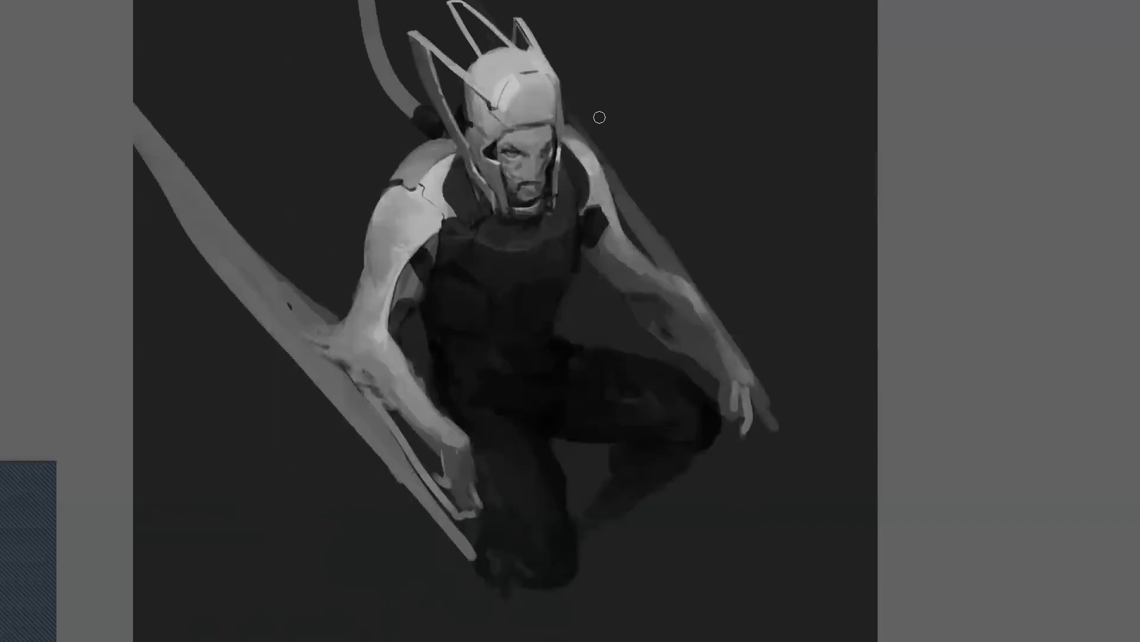
Step: Add light muscle strokes to the near upper arm and elbow, and cover the underside of the far forearm with near-black shadow
key("alt")
mouse_move(375, 294)
left_mouse_down()
mouse_move(361, 330)
mouse_move(372, 291)
mouse_move(354, 336)
mouse_move(366, 348)
mouse_move(361, 319)
mouse_move(375, 346)
mouse_move(362, 313)
mouse_move(389, 348)
mouse_move(376, 372)
mouse_move(372, 352)
mouse_move(356, 355)
mouse_move(376, 373)
mouse_move(357, 372)
mouse_move(402, 407)
mouse_move(413, 444)
mouse_move(390, 407)
mouse_move(442, 454)
left_mouse_up()
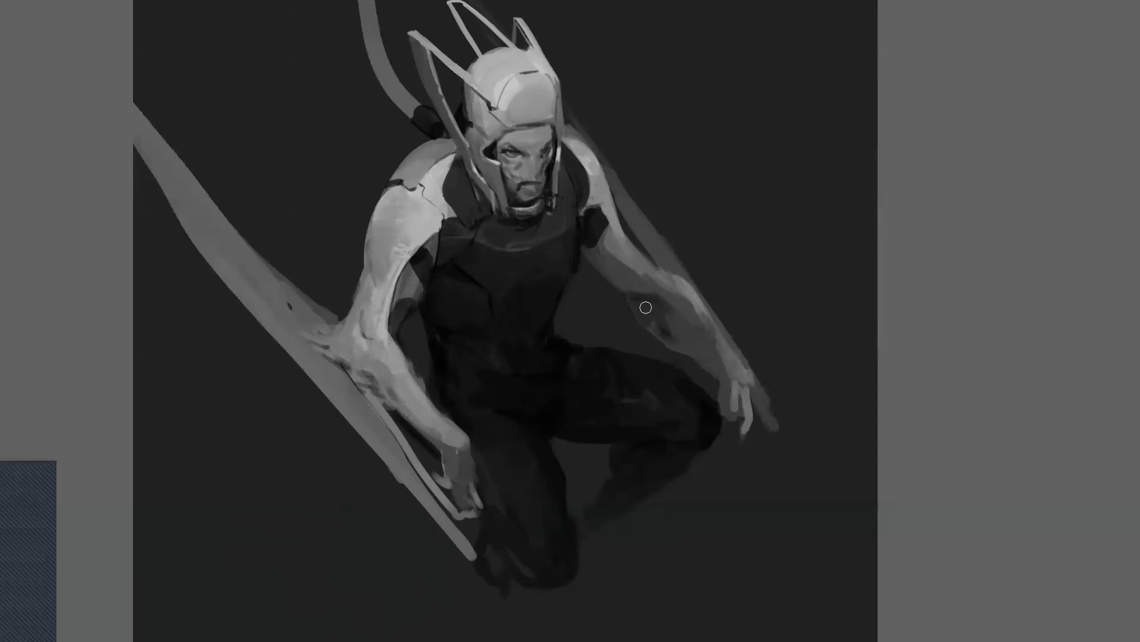
mouse_move(681, 345)
left_mouse_down()
mouse_move(637, 303)
mouse_move(709, 363)
mouse_move(648, 306)
mouse_move(675, 344)
left_mouse_up()
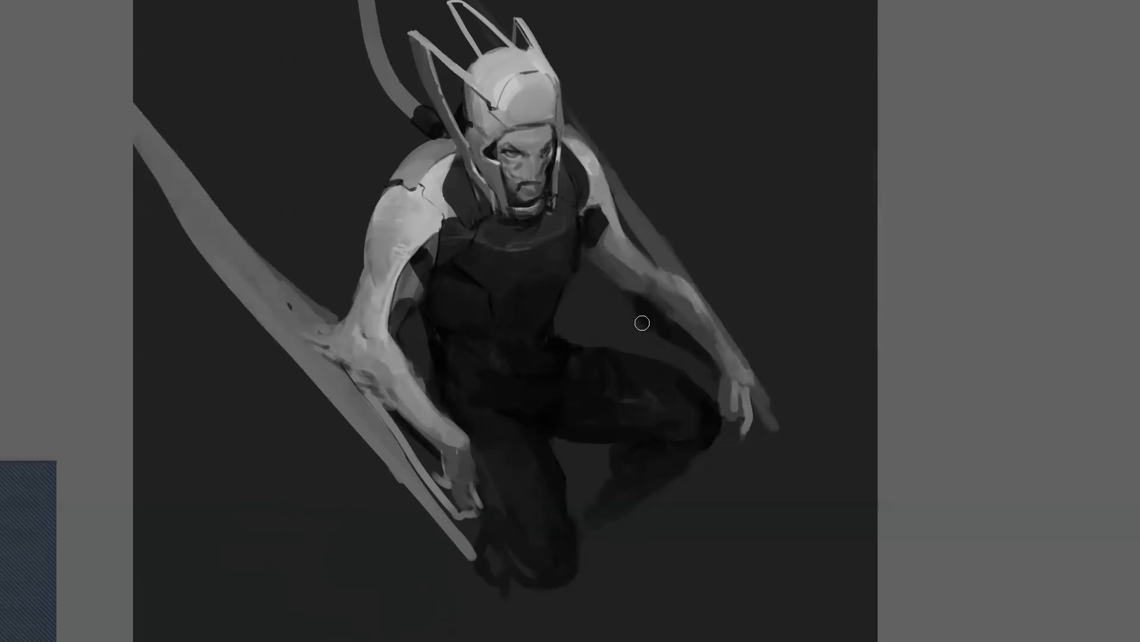
Step: Draw dark curved seams across both upper arms to form short shoulder plates and clean up the far plate's light surface
left_click_drag(600, 199, 584, 204)
left_click_drag(419, 244, 366, 240)
left_click_drag(595, 204, 608, 191)
left_click(615, 190, "alt")
left_click(598, 177, "alt")
left_click_drag(587, 155, 610, 189)
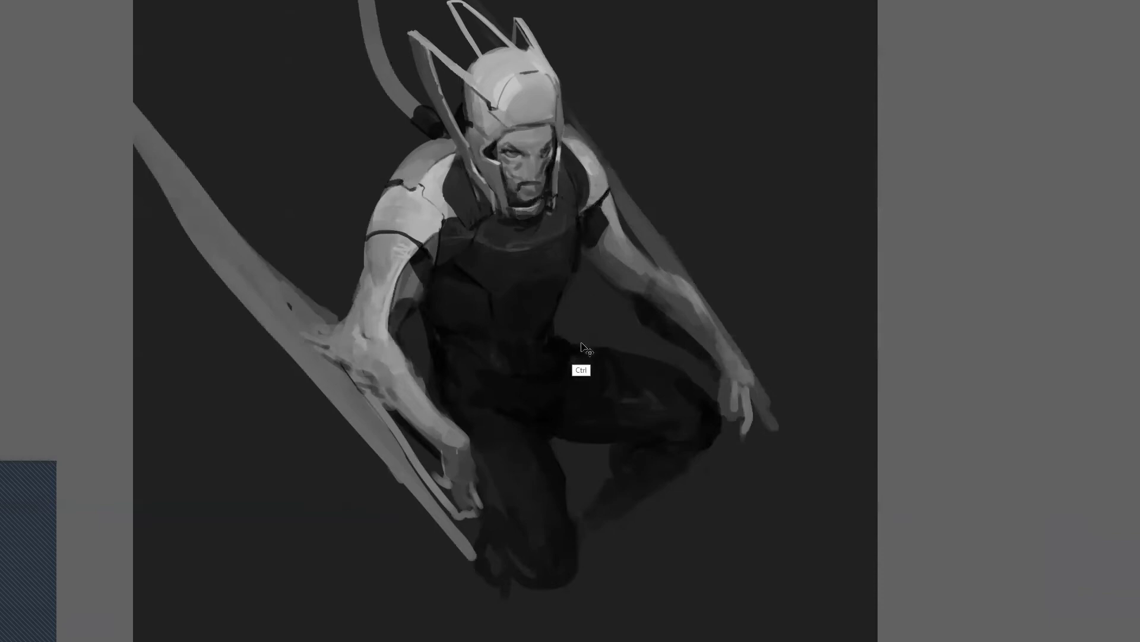
Step: Mirror the canvas and paint a small dark rectangular slot on the helmet's forehead panel just above the brow edge
key("m")
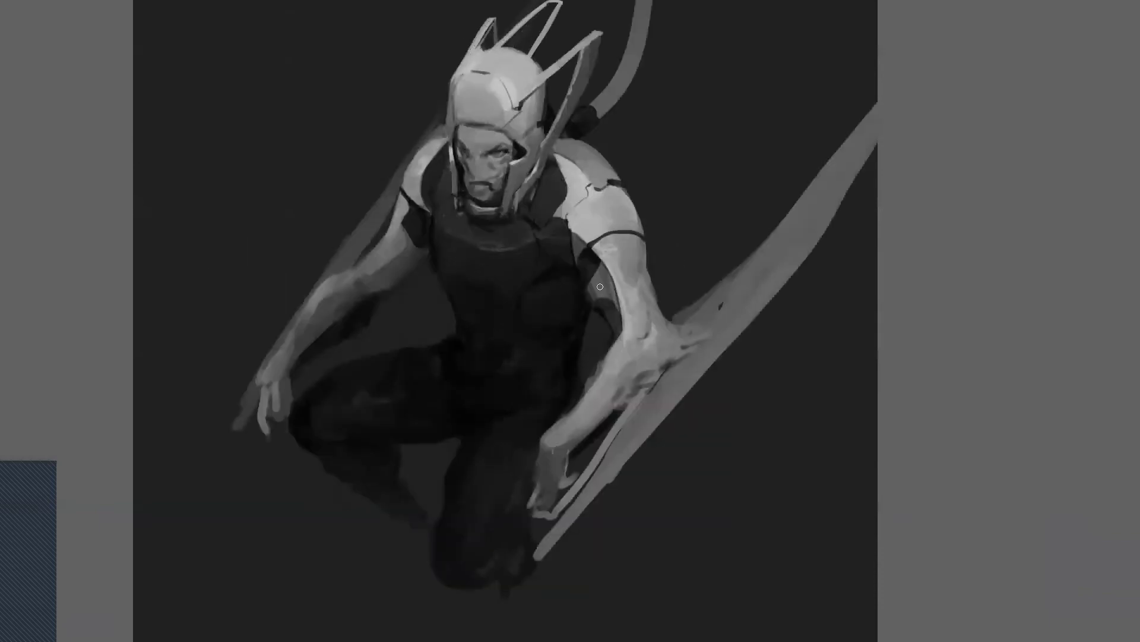
mouse_move(472, 124)
left_mouse_down()
mouse_move(475, 105)
mouse_move(483, 119)
left_mouse_up()
left_click(486, 116, "alt")
left_click(483, 115, "alt")
key("h")
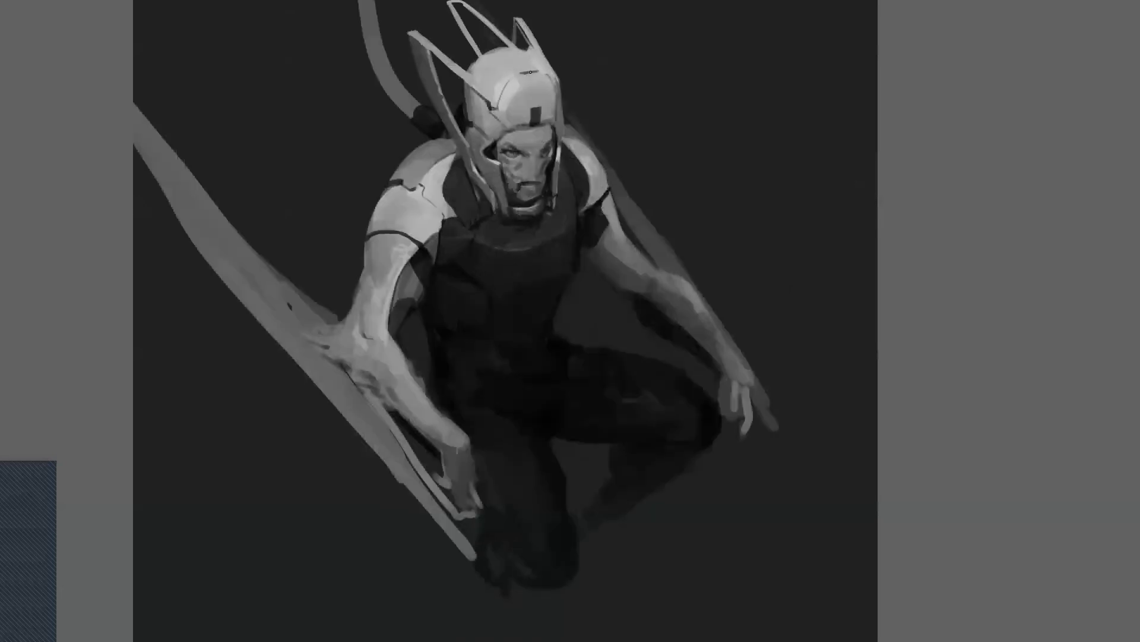
Step: Paint a dark notch at the top of the helmet's forehead panel and dark seam lines on its side beside the eye opening
left_click(536, 82, "alt")
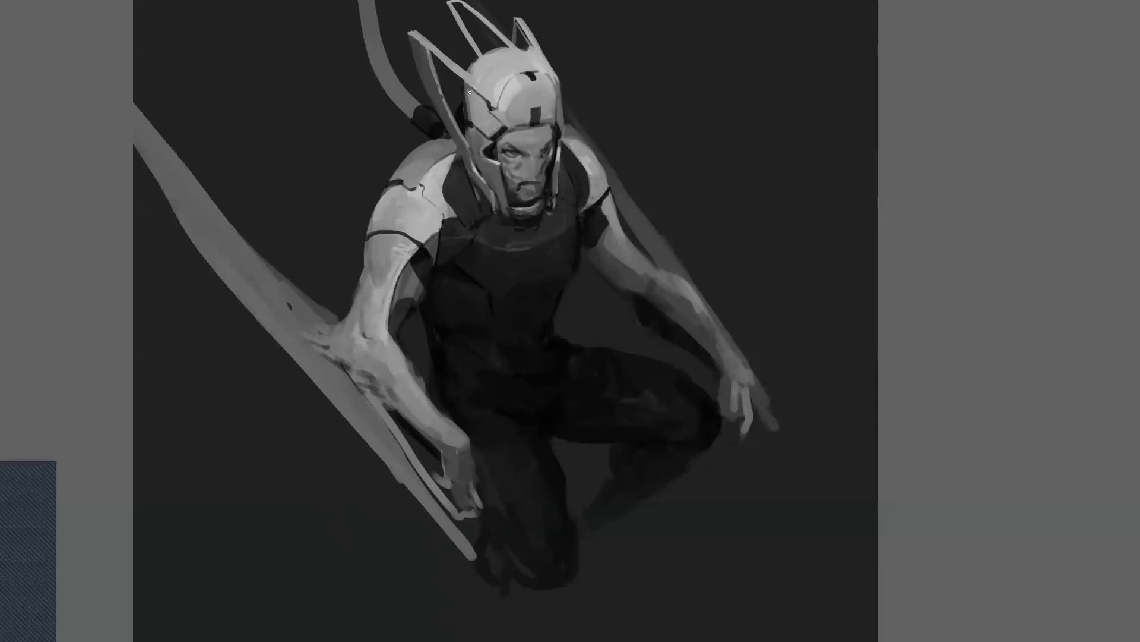
mouse_move(471, 94)
left_mouse_down()
mouse_move(484, 107)
mouse_move(468, 111)
mouse_move(485, 107)
left_mouse_up()
left_click(479, 190, "alt")
left_click(479, 190, "alt")
Step: Mirror the canvas, bring back the interface panels and refine the chin, mouth and nose with small grey strokes
key("ctrl+shift+h")
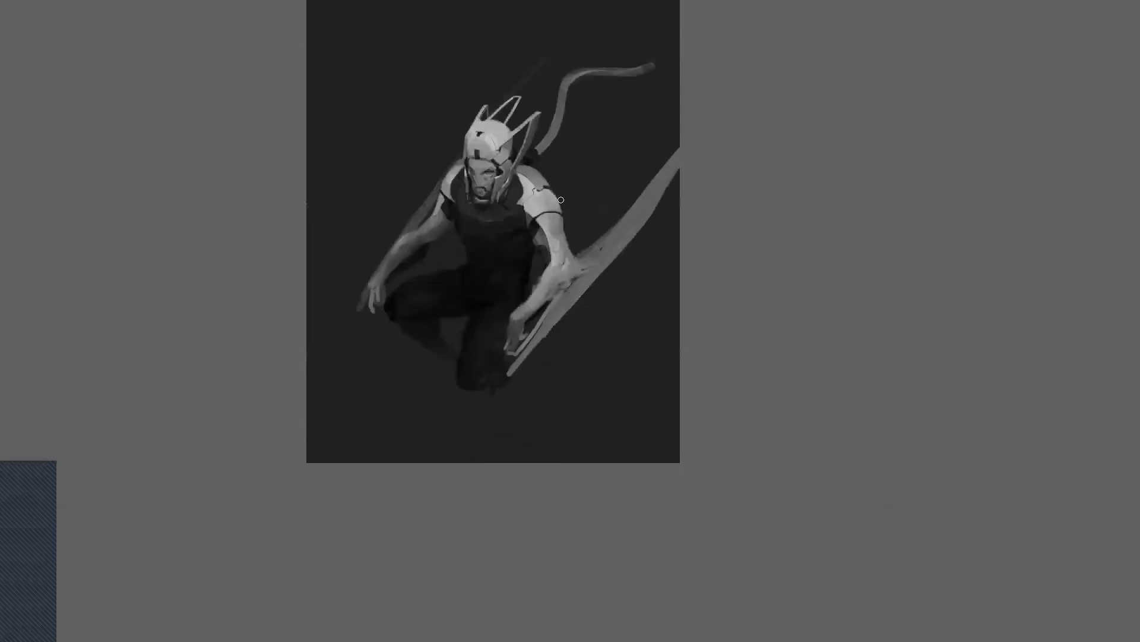
left_click(548, 204, "ctrl")
left_click(549, 209)
key("f")
key("f")
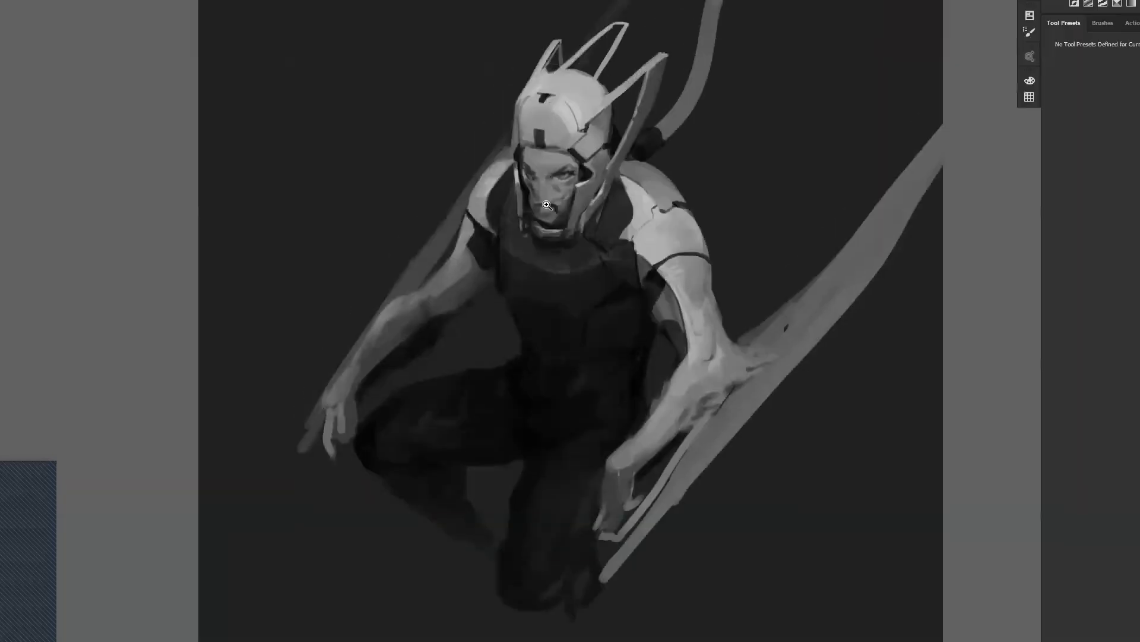
left_click(567, 198)
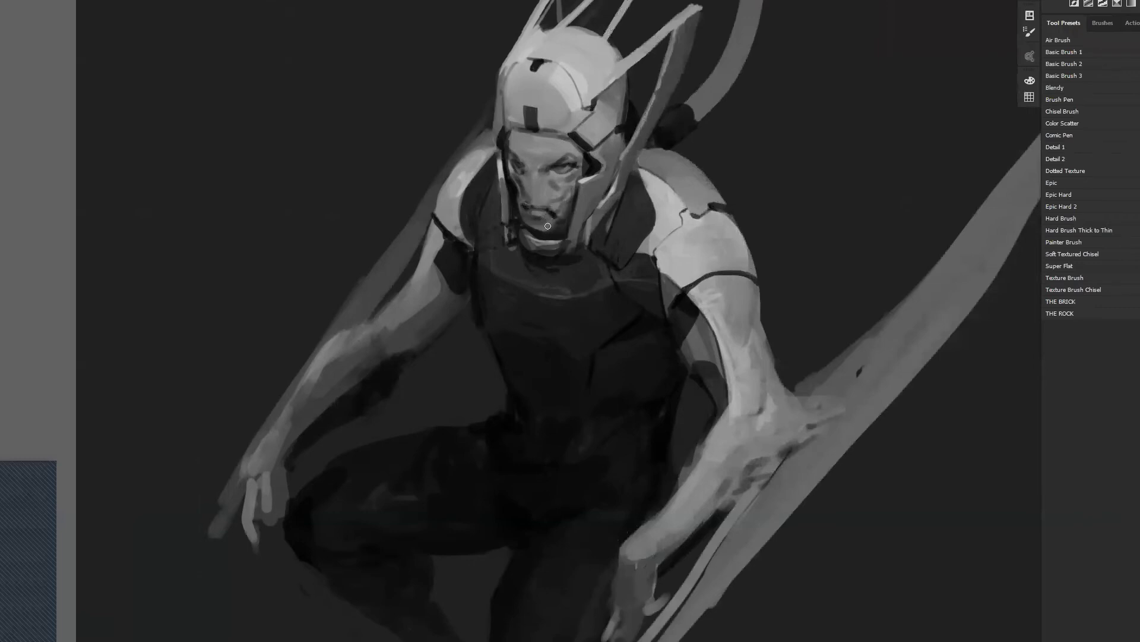
left_click_drag(531, 229, 551, 231)
mouse_move(552, 178)
left_mouse_down()
mouse_move(541, 179)
mouse_move(550, 188)
left_mouse_up()
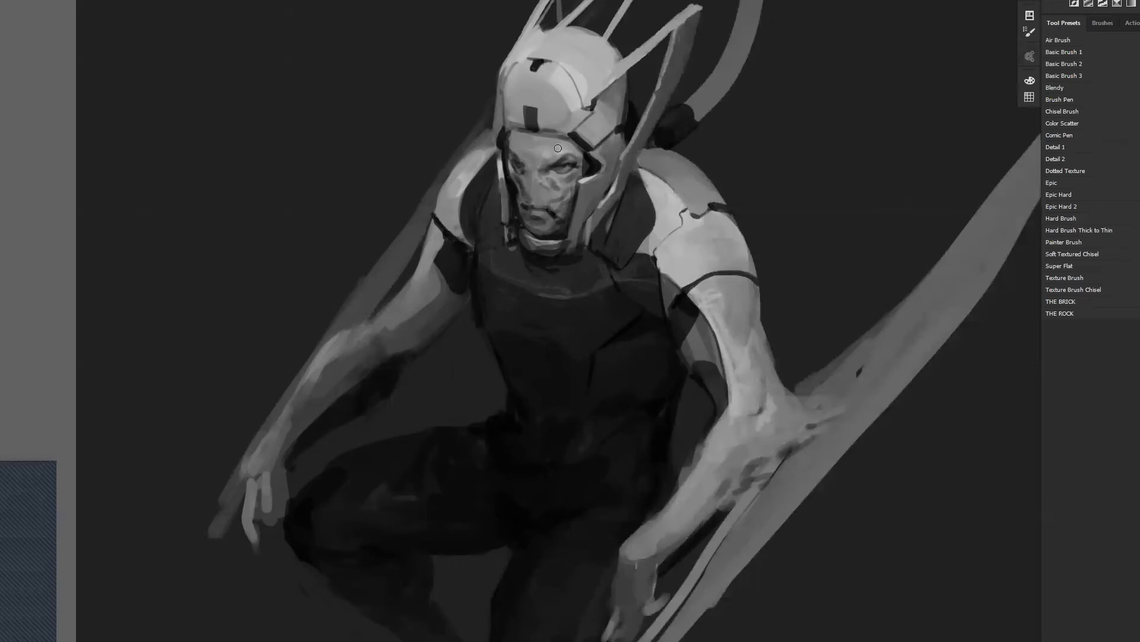
Step: Blend the tones on the face's forehead and brow using the Soft Blend preset at a smaller size
key("shift+b")
key("bracketleft")
key("bracketleft")
left_click_drag(539, 149, 536, 152)
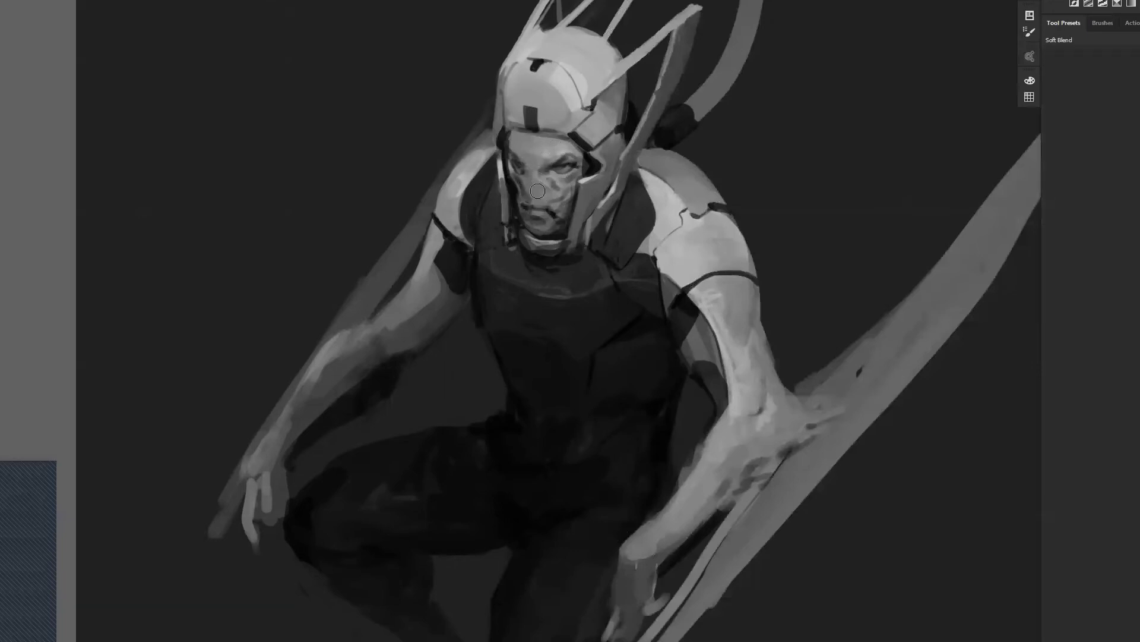
Step: Mirror the canvas and examine the whole figure and the reworked head, ending with the Brush tool active
key("z")
left_click(559, 244, "alt")
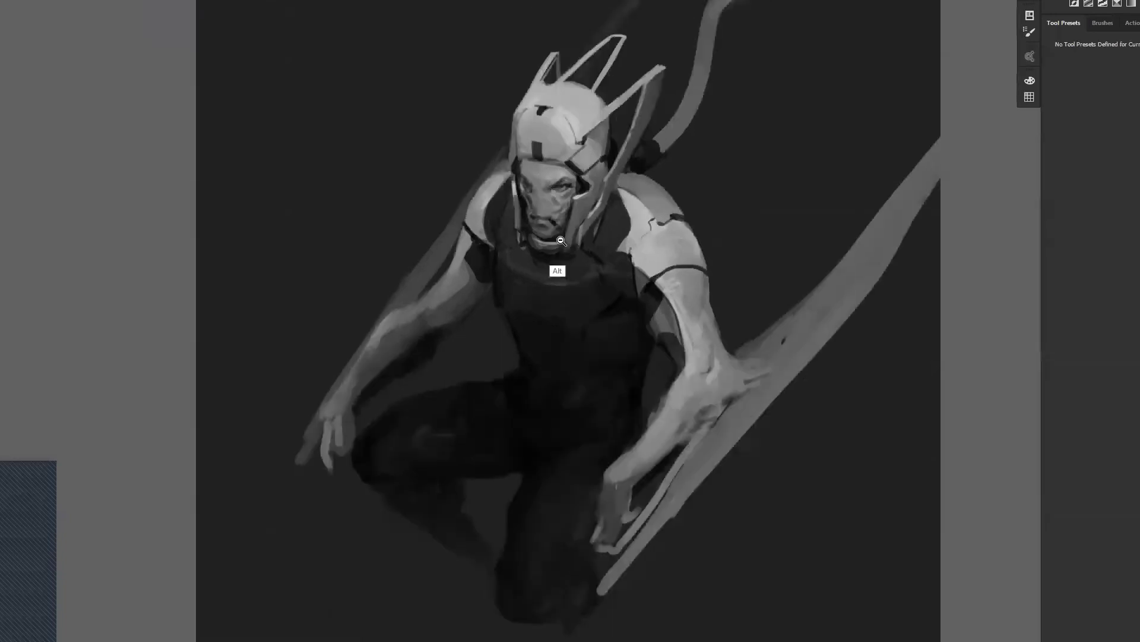
left_click(559, 243, "alt")
key("h")
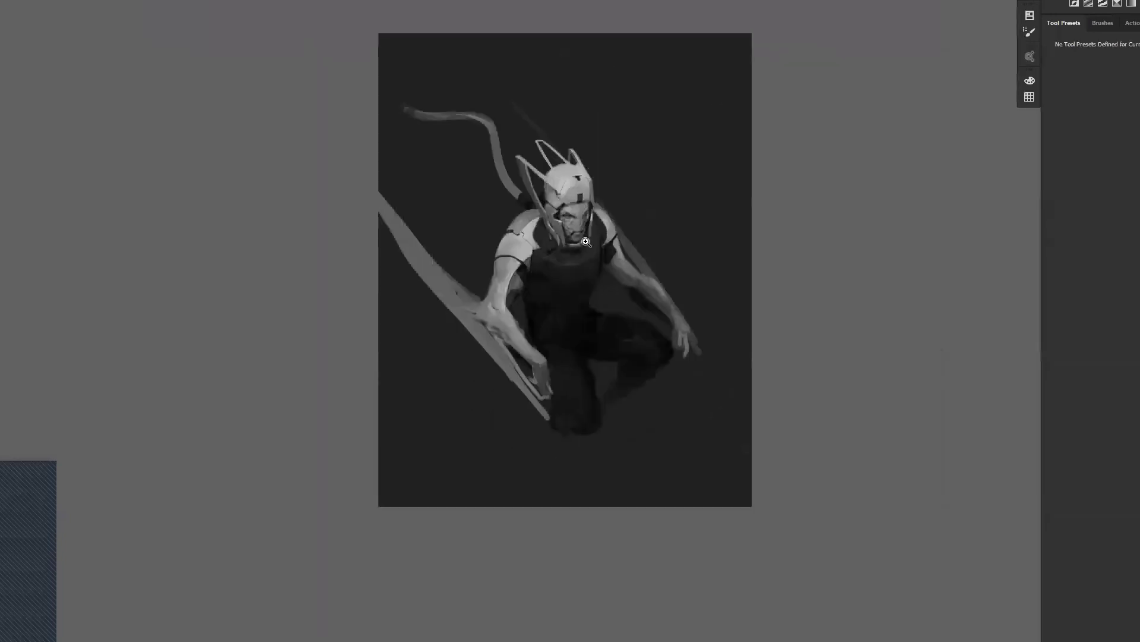
left_click(586, 242)
left_click(585, 242)
left_click(585, 241)
key("b")
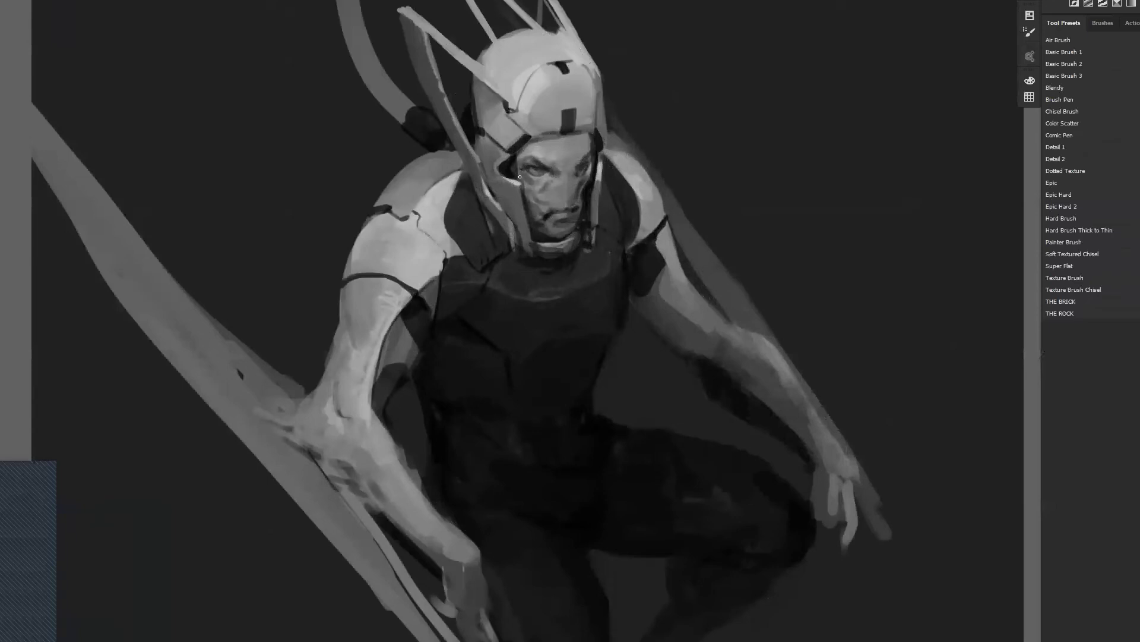
Step: Blend the tones beside the eye and paint a dark shadow band across the forehead under the helmet's rim with a larger brush
key("s")
left_click_drag(527, 173, 547, 181)
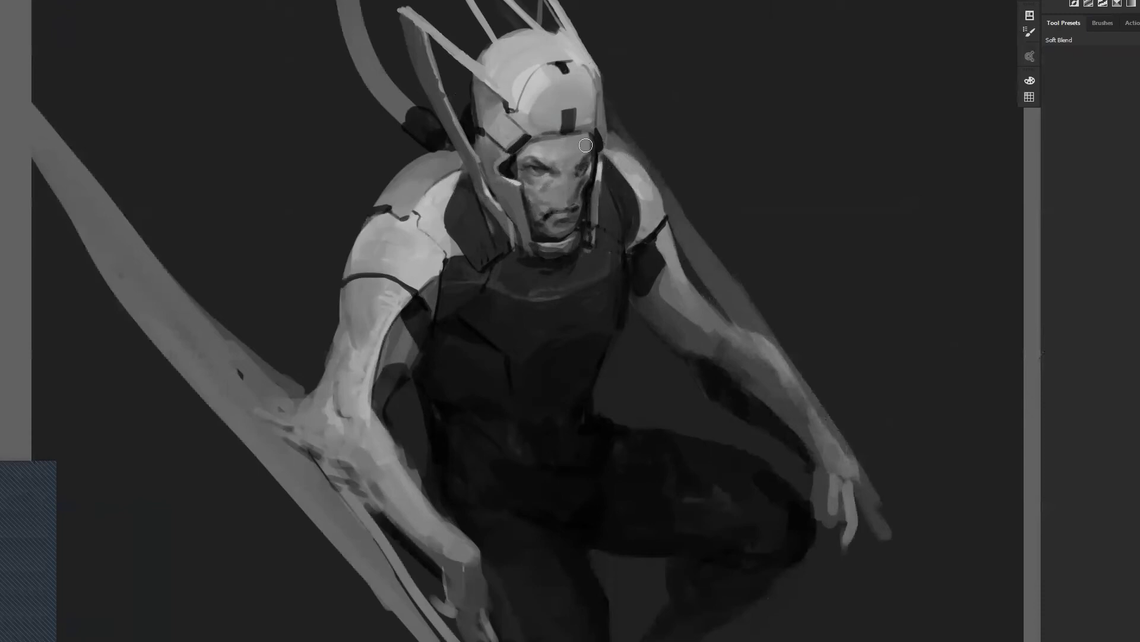
key("shift+b")
key("bracketright")
key("bracketright")
key("bracketright")
left_click_drag(535, 138, 595, 130)
mouse_move(524, 146)
left_mouse_down()
mouse_move(585, 138)
mouse_move(567, 139)
left_mouse_up()
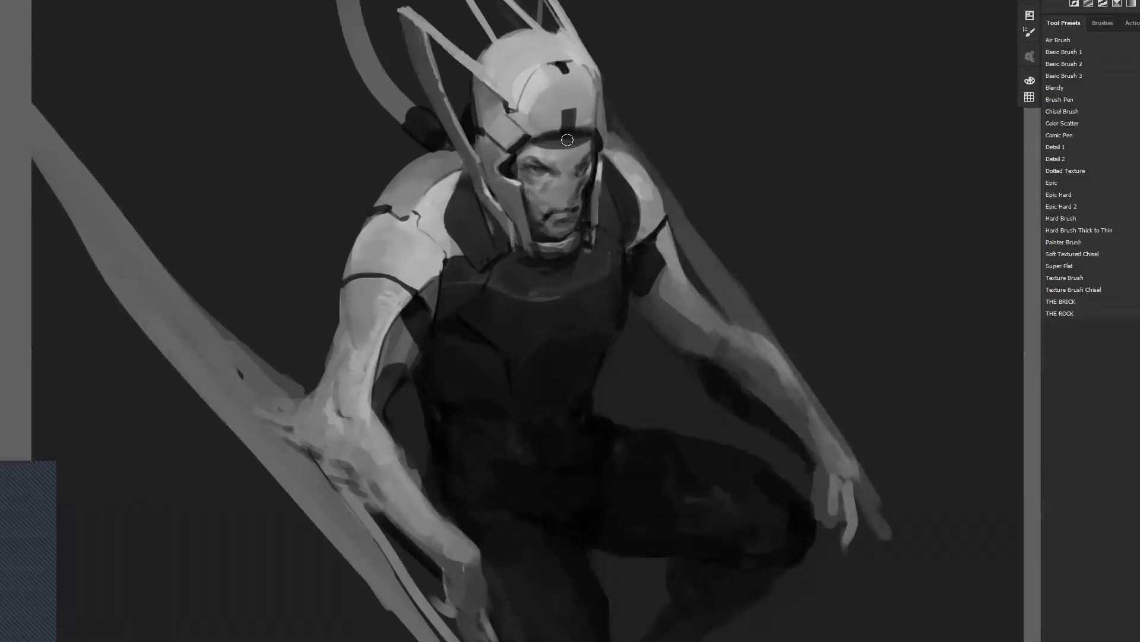
key("z")
left_click_drag(590, 218, 534, 300)
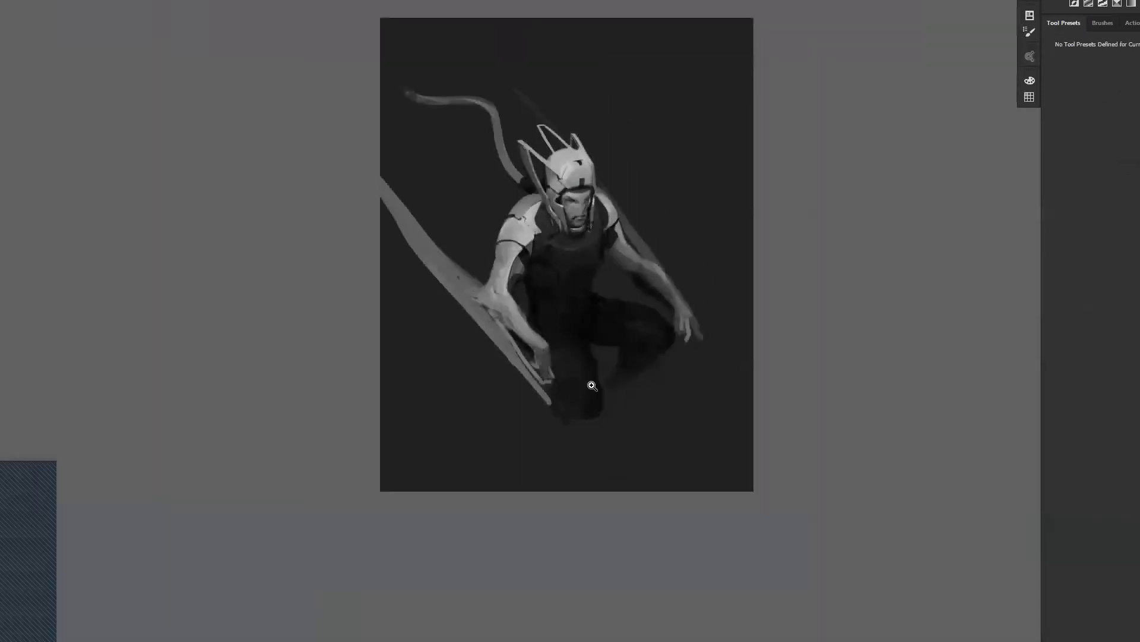
key("f")
key("f")
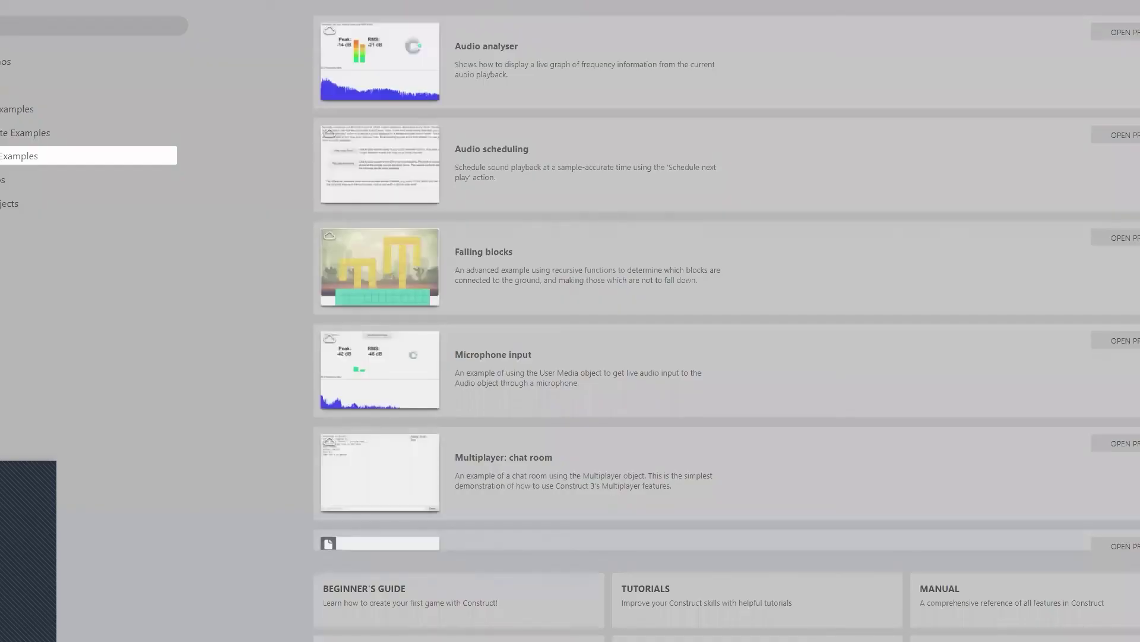
Step: Switch to Construct 3 and open the project goc_website.c3p from the MainProjects folder on Dropbox
key("ctrl+o")
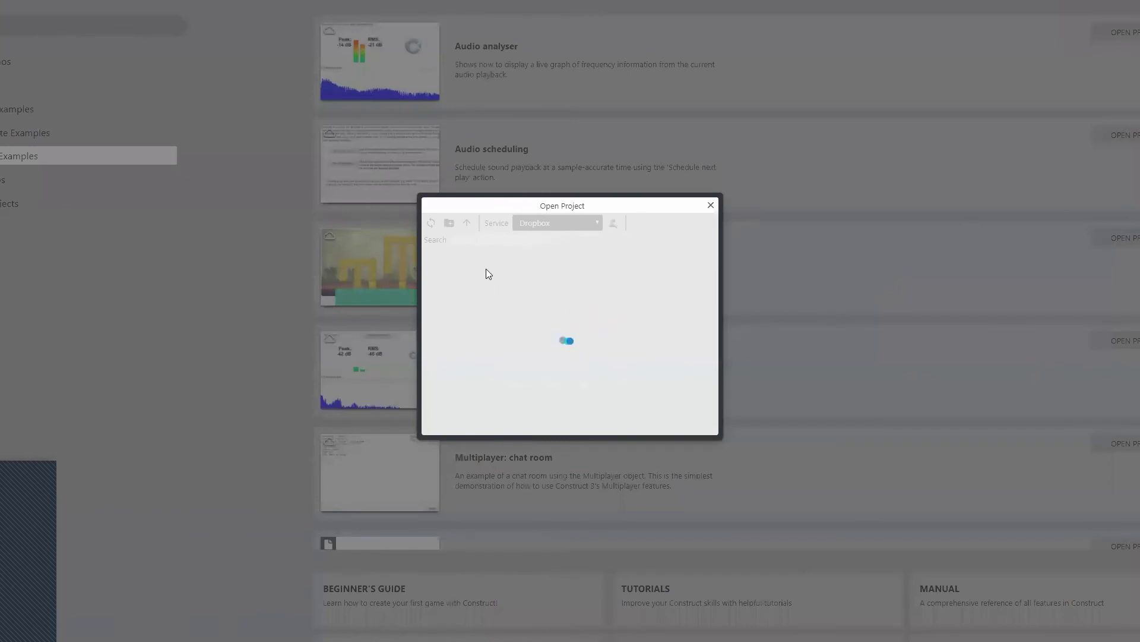
double_click(468, 275)
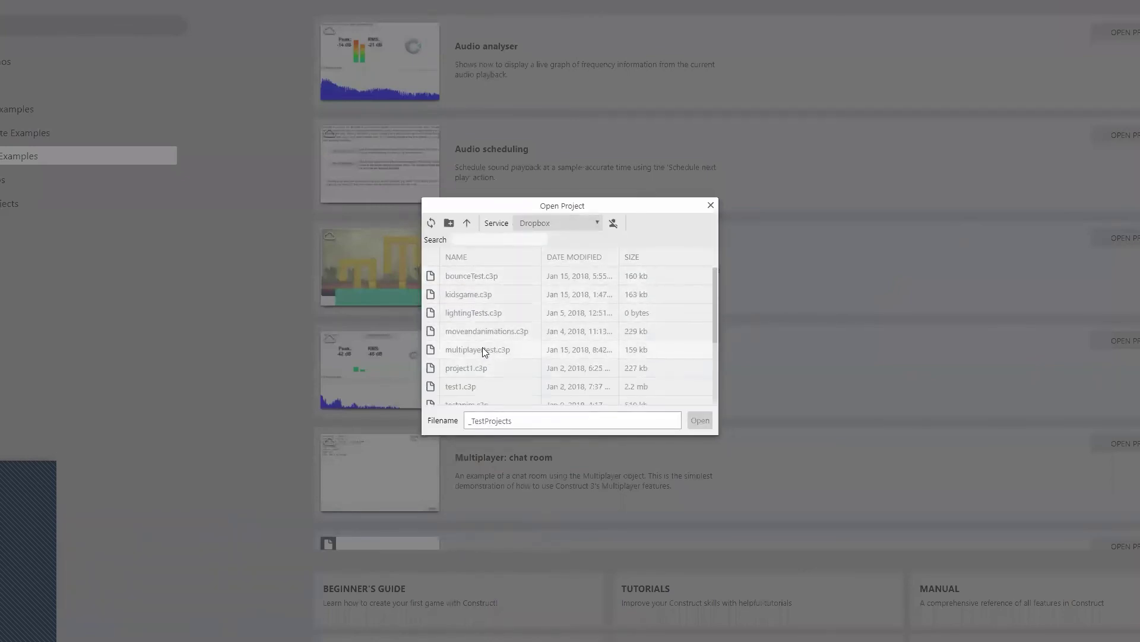
scroll(480, 292, "down", 3)
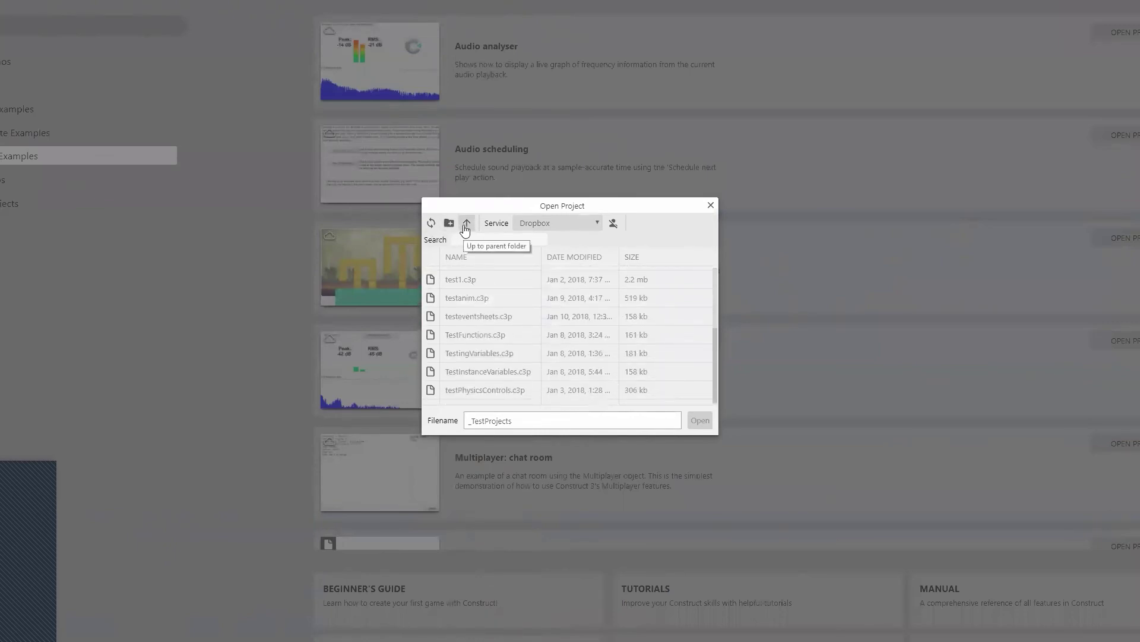
left_click(466, 225)
left_click(464, 314)
double_click(464, 314)
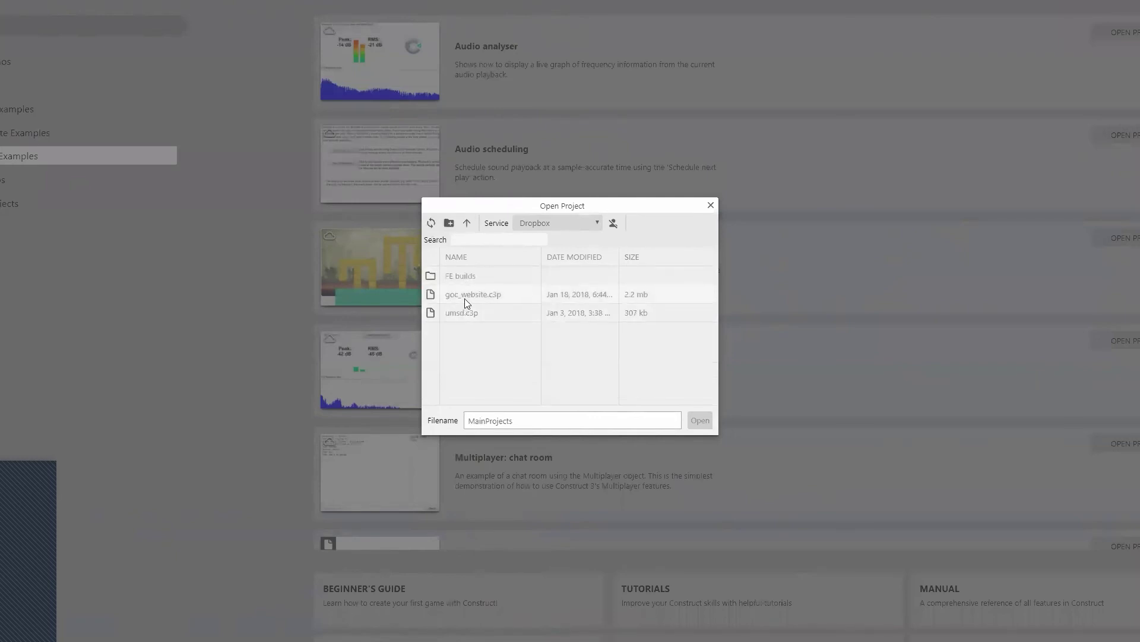
double_click(465, 295)
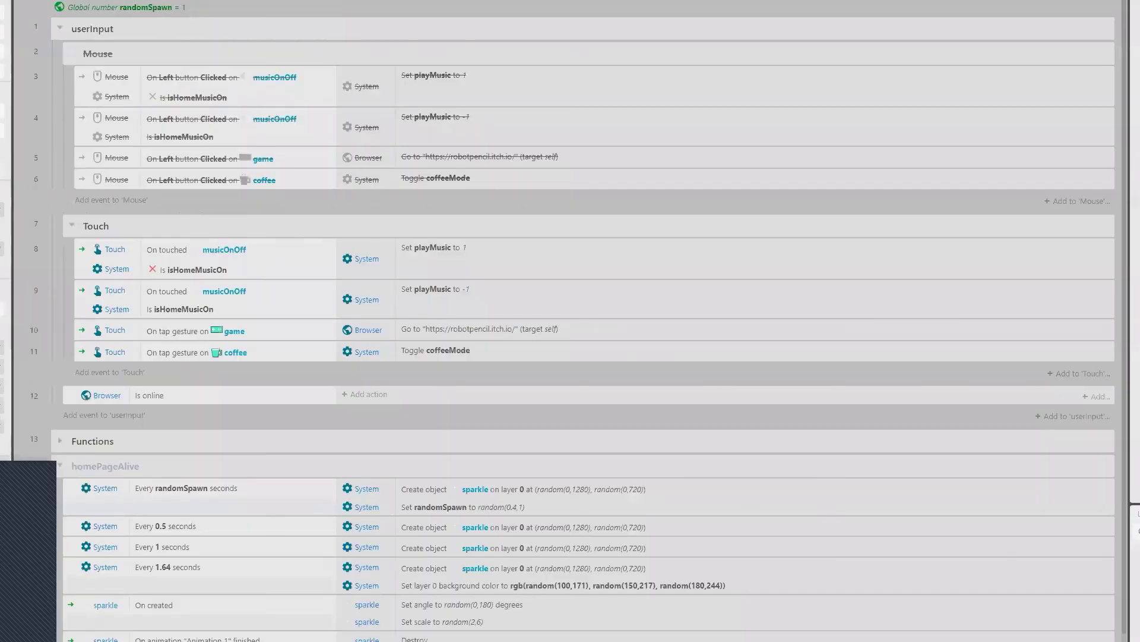
Step: Start a remote preview of the project, copy its URL and close the preview dialog
left_click(204, 8)
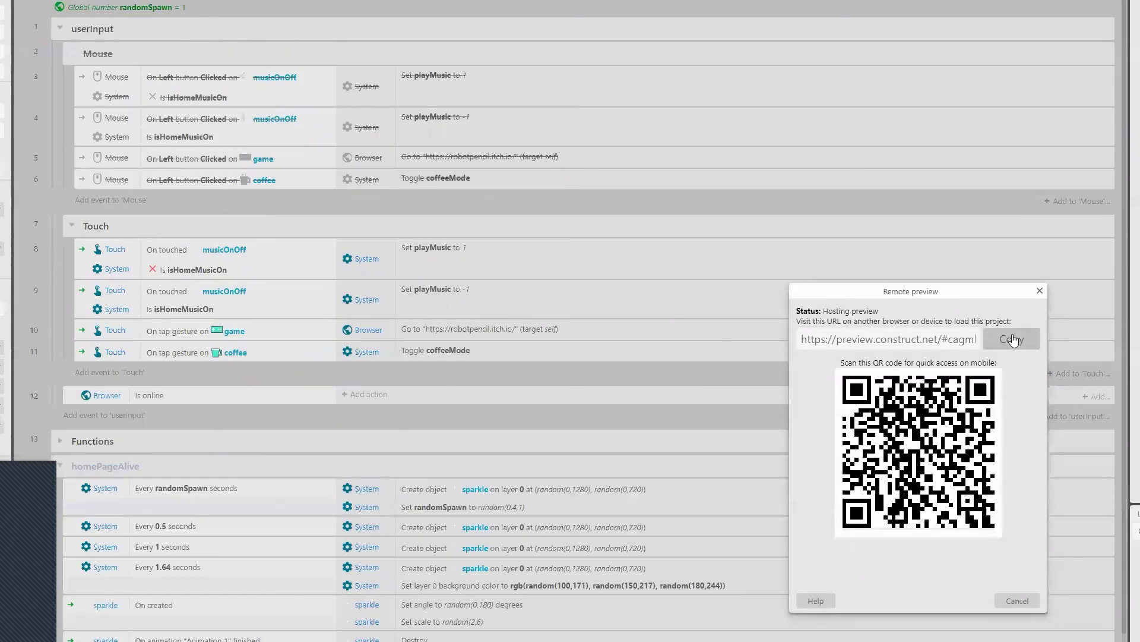
left_click(1011, 340)
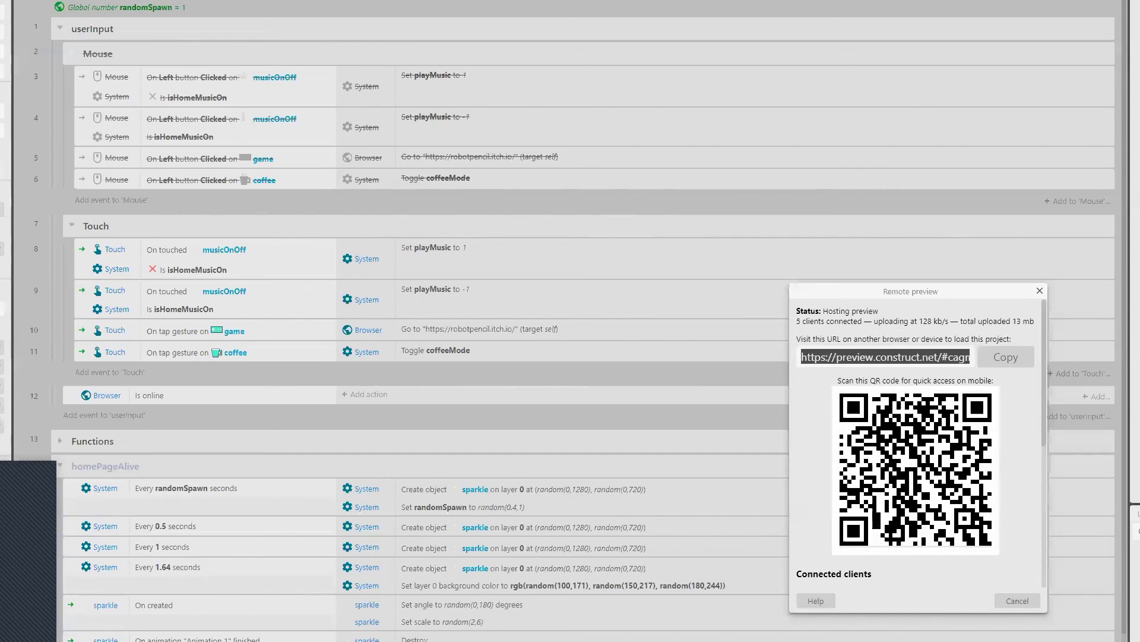
left_click(1040, 293)
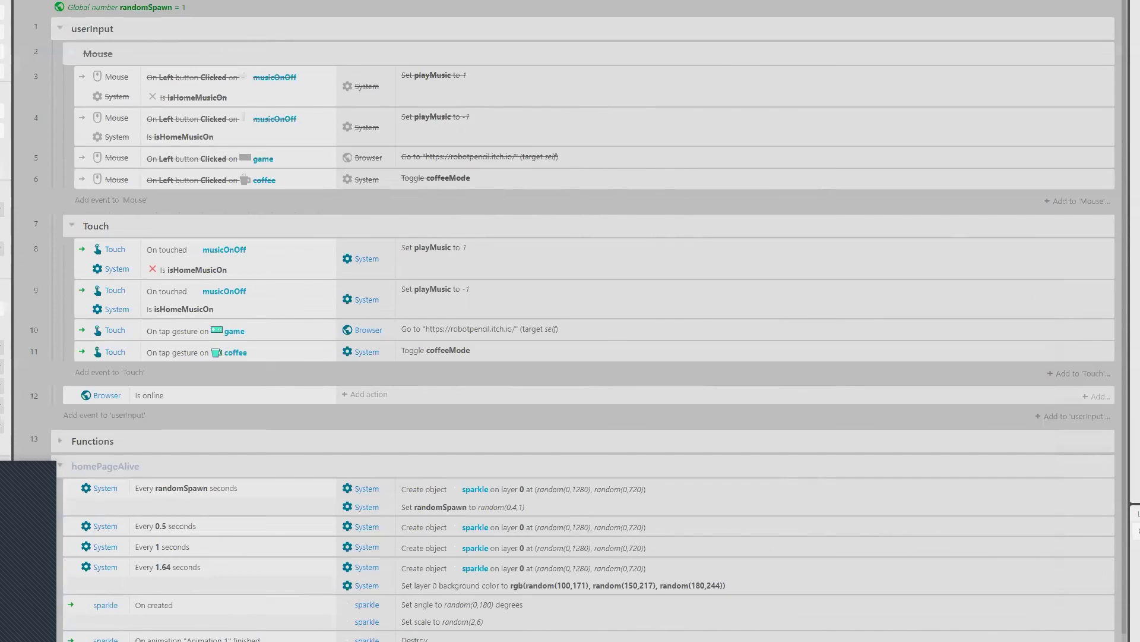
Step: Preview the project and test switching the music on and off and toggling coffee mode with the mug
key("F5")
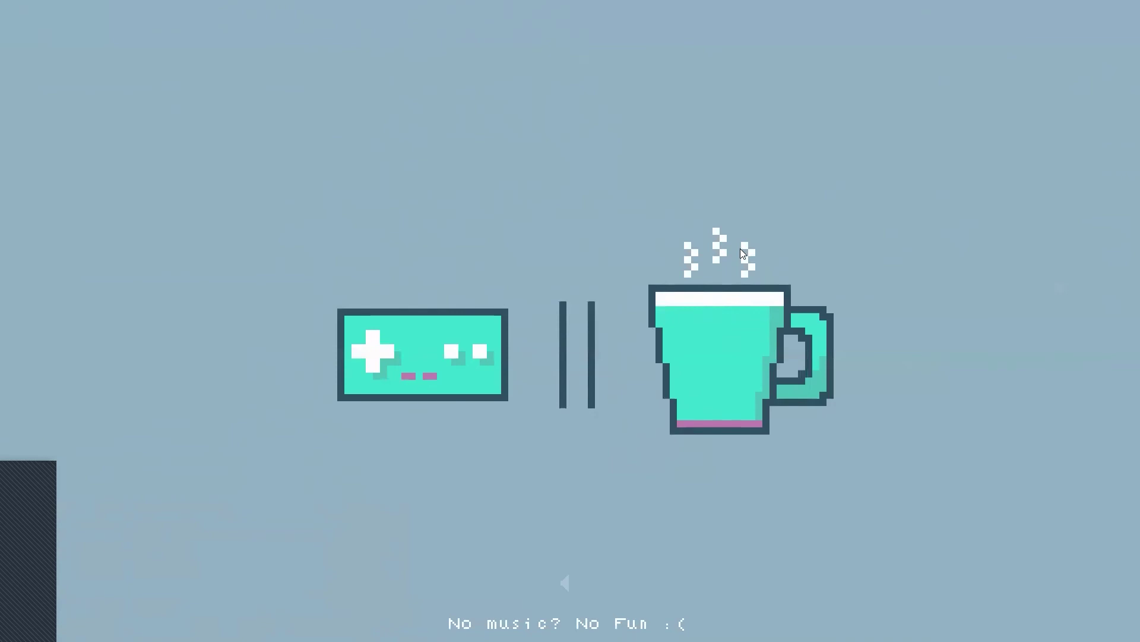
left_click(563, 584)
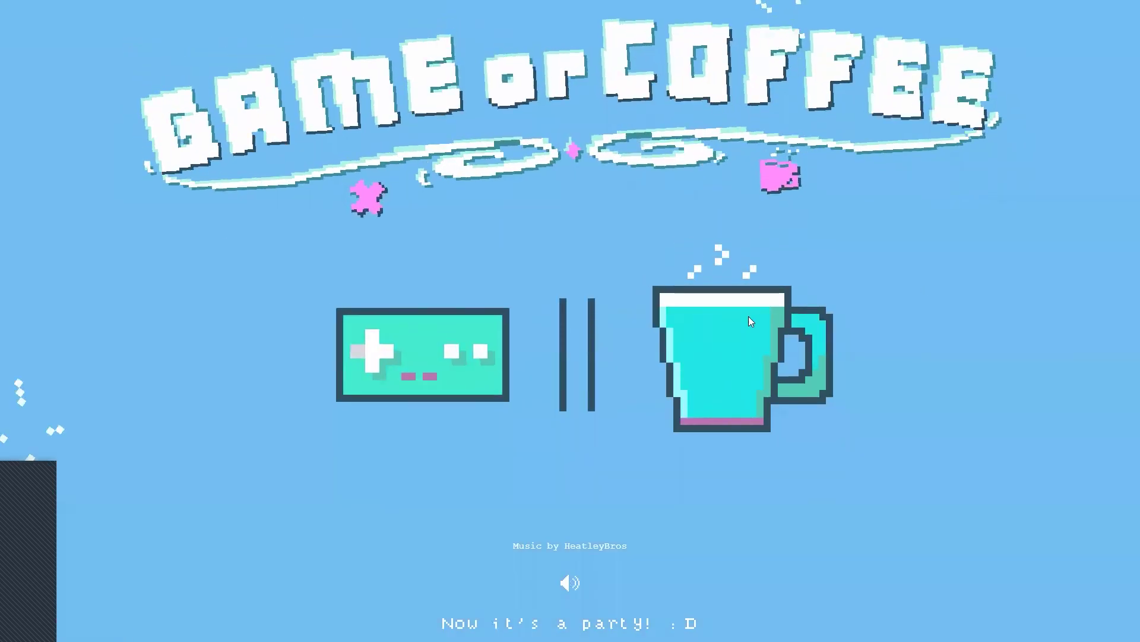
left_click(747, 321)
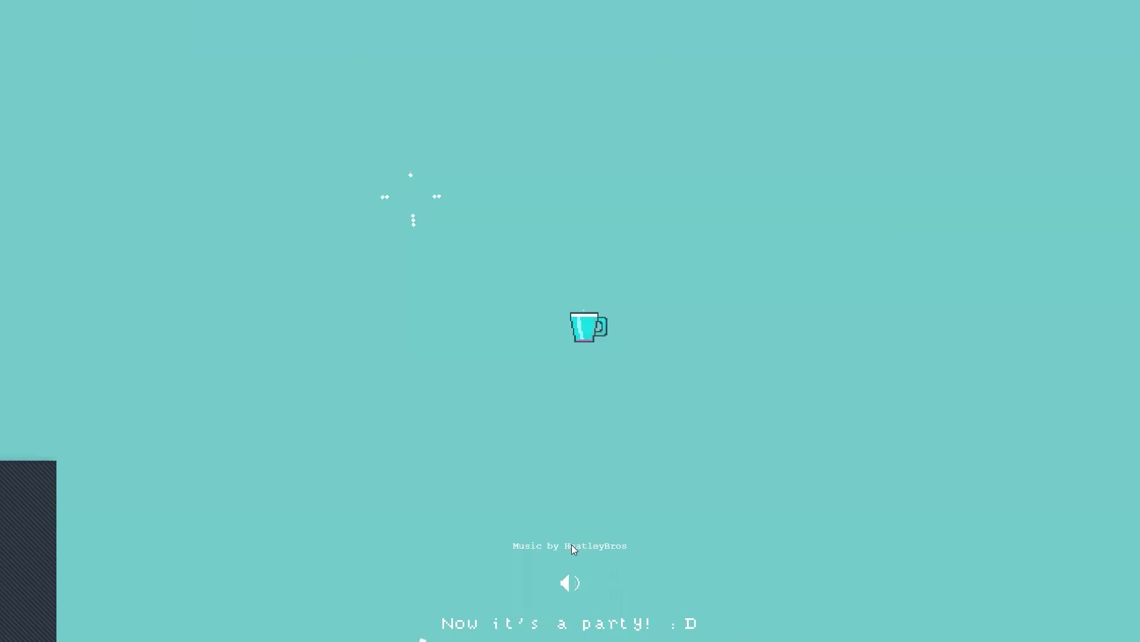
left_click(571, 585)
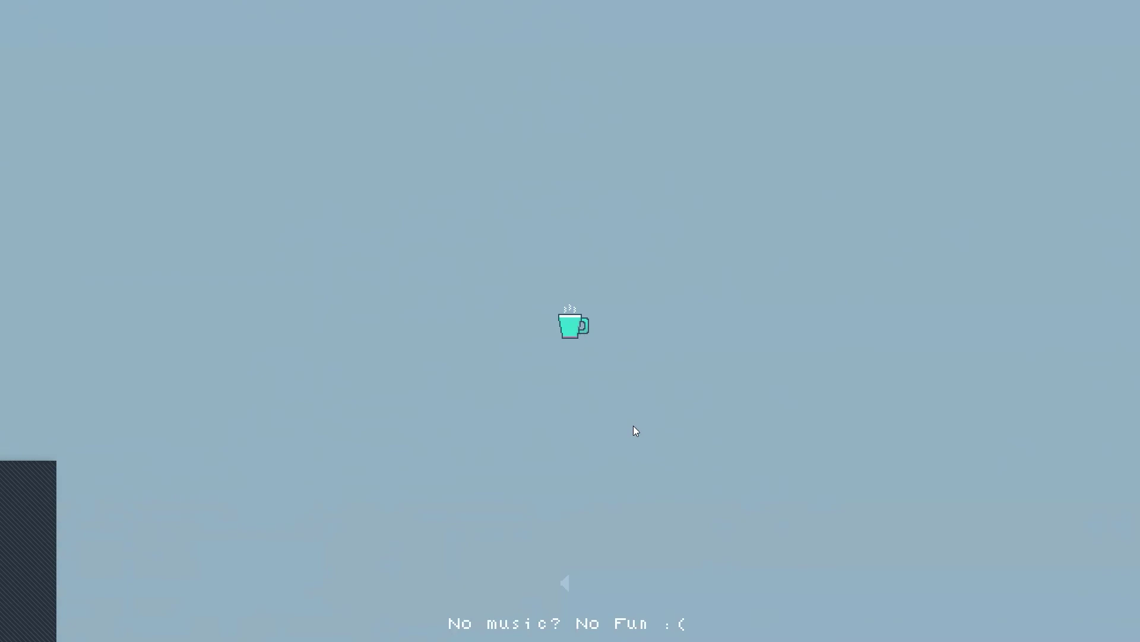
left_click(566, 581)
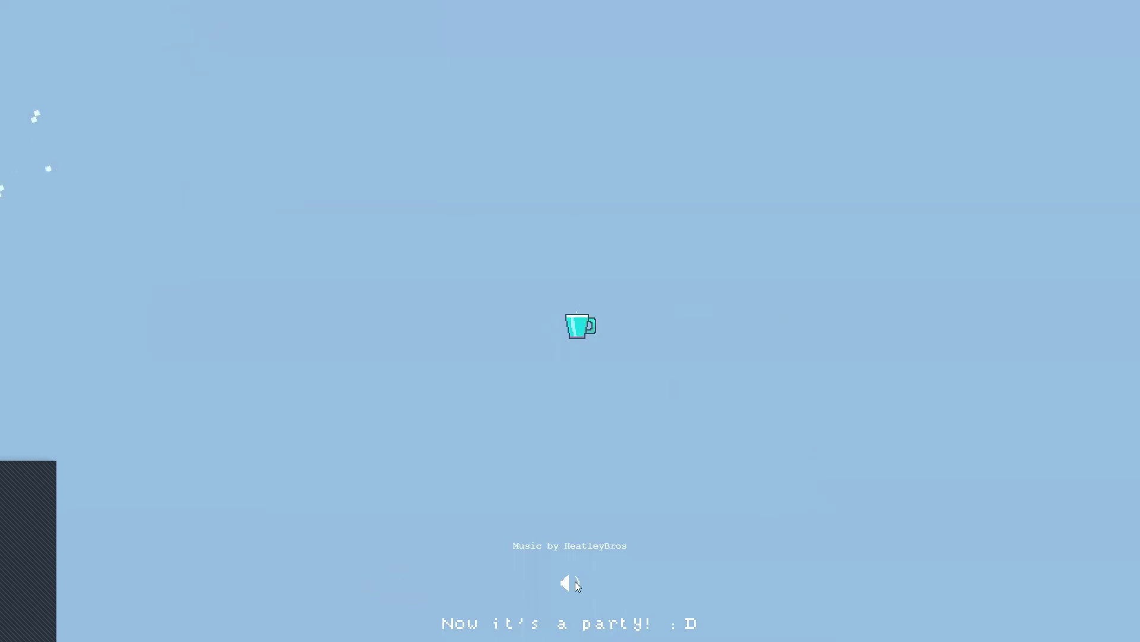
left_click(575, 582)
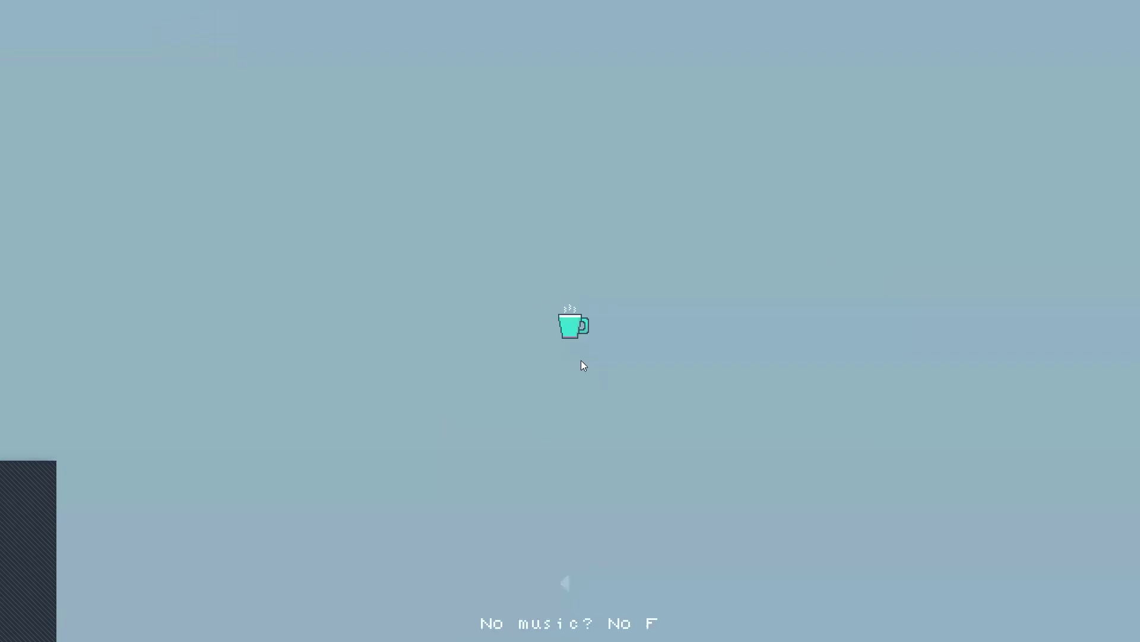
left_click(572, 331)
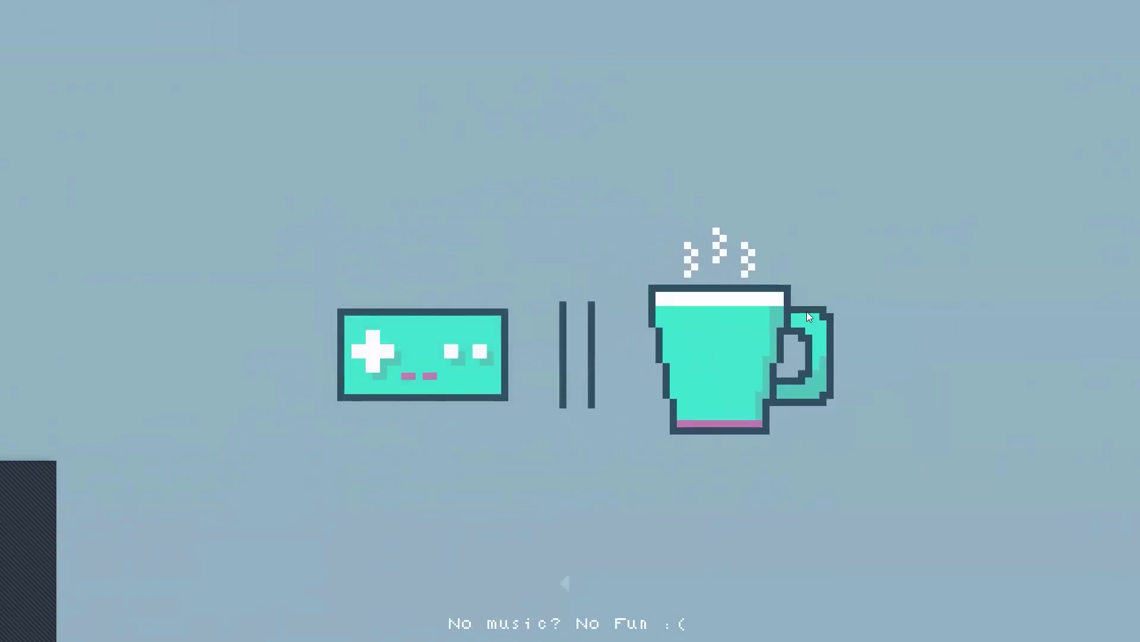
left_click(760, 361)
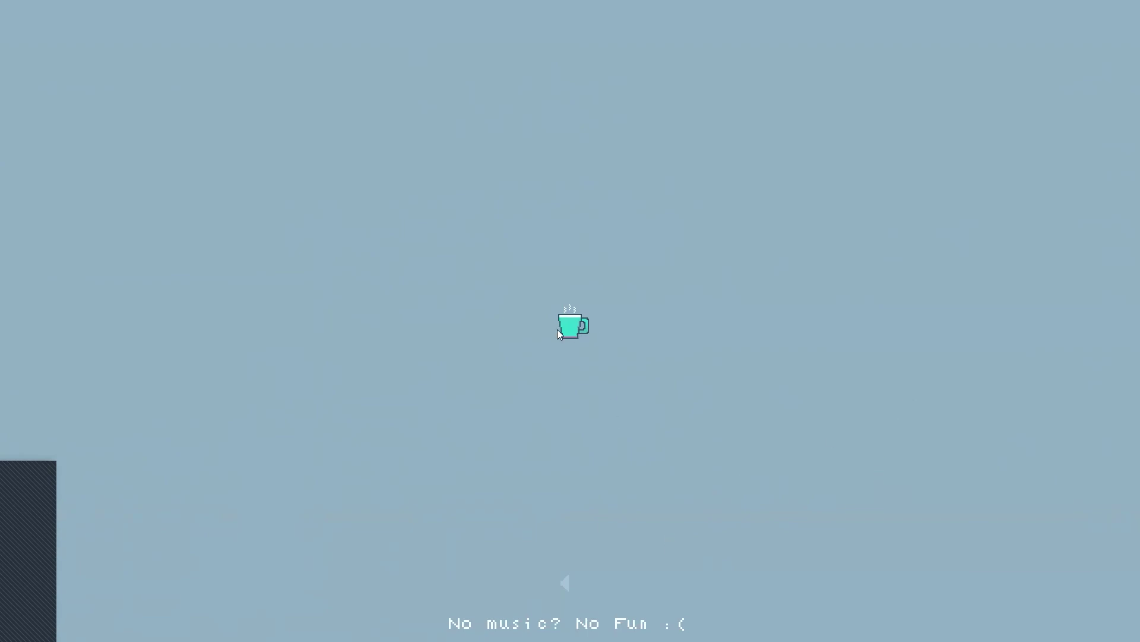
left_click(572, 321)
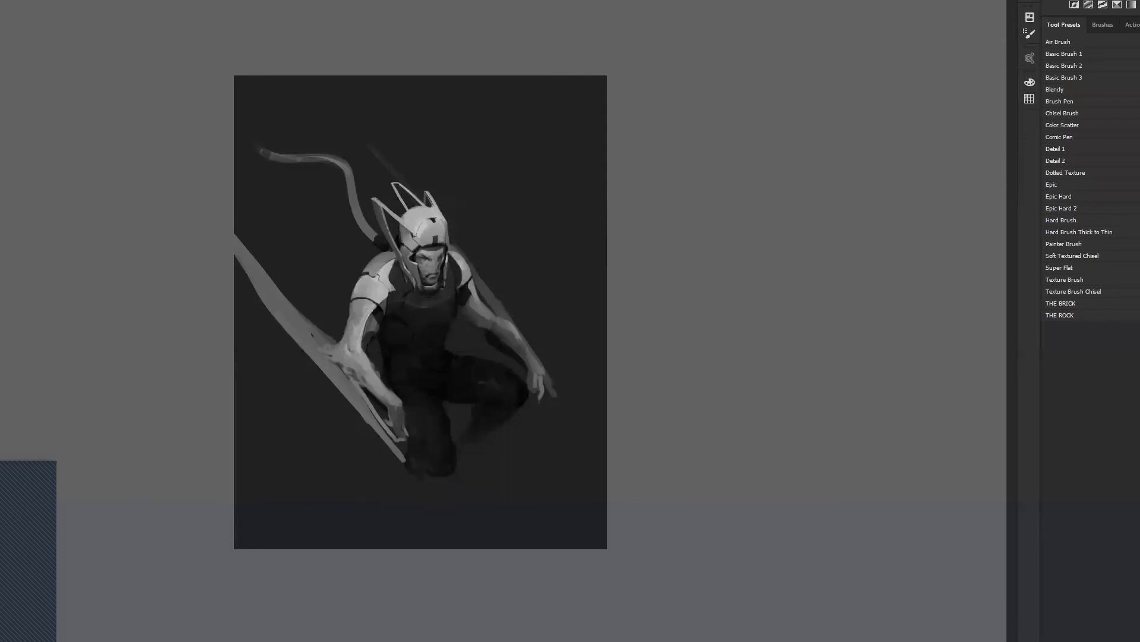
Step: Switch to Photoshop and paint thin light grey outlines of a pouch on the side of the dark vest beside the bent arm
key("z")
left_click(503, 217)
left_click(503, 218)
left_click_drag(496, 273, 681, 124)
key("ctrl+shift+h")
key("b")
left_click(637, 166, "alt")
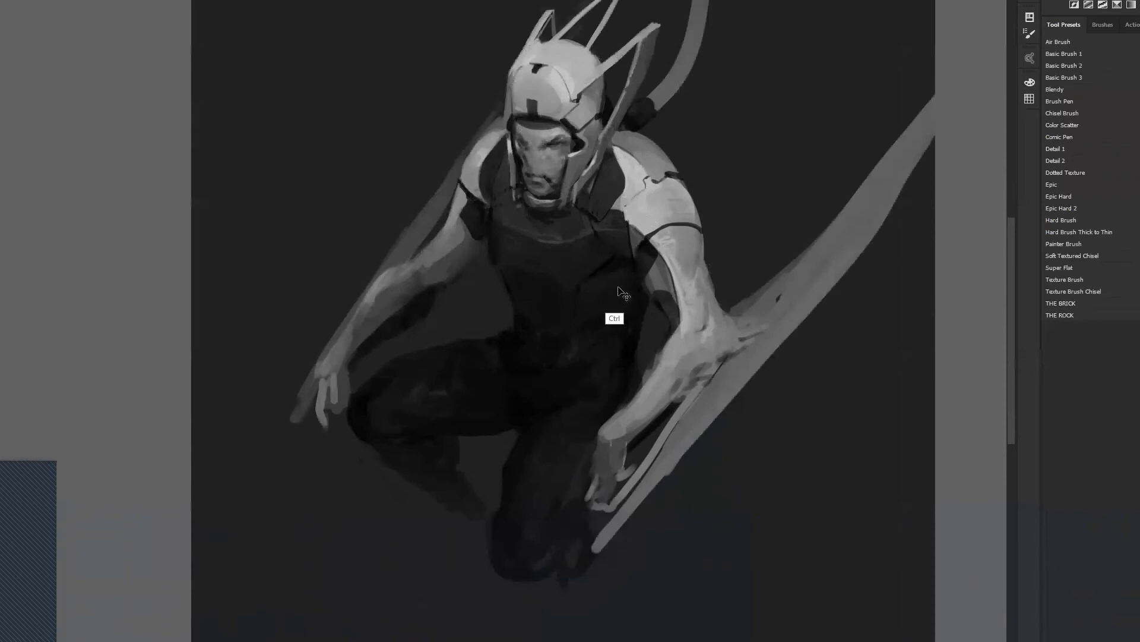
key("ctrl+f")
mouse_move(494, 267)
left_mouse_down()
mouse_move(514, 273)
mouse_move(518, 297)
mouse_move(540, 286)
mouse_move(519, 281)
left_mouse_up()
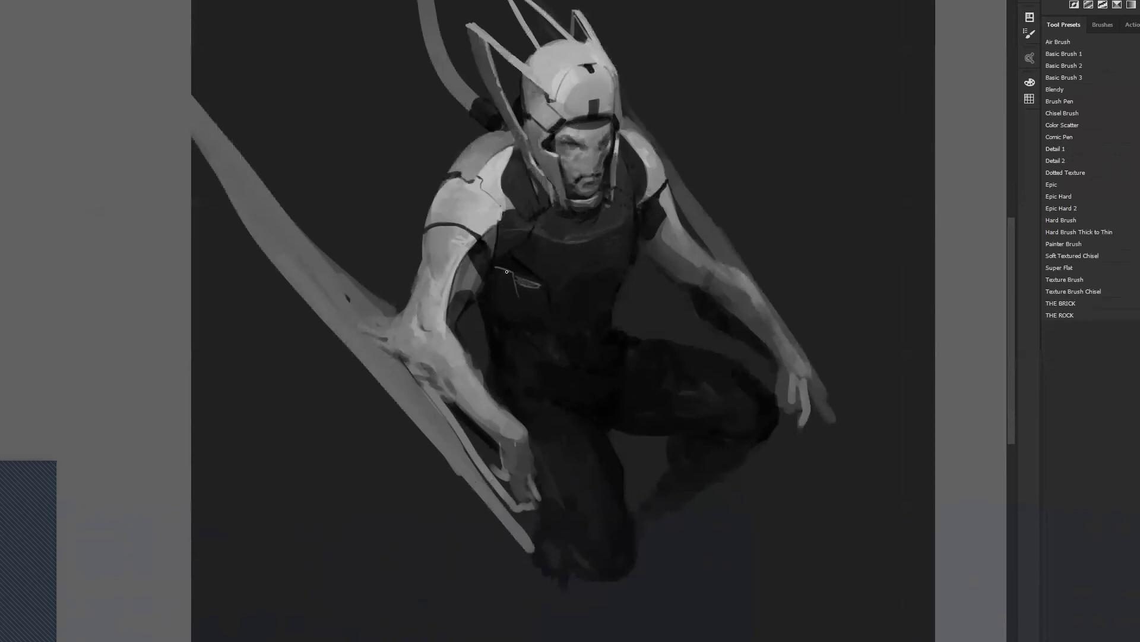
left_click_drag(515, 282, 511, 274)
left_click_drag(518, 298, 495, 317)
Step: Mirror the canvas and add a light edge along the far side of the waist and grey strap lines below the vest pouch
key("ctrl+f")
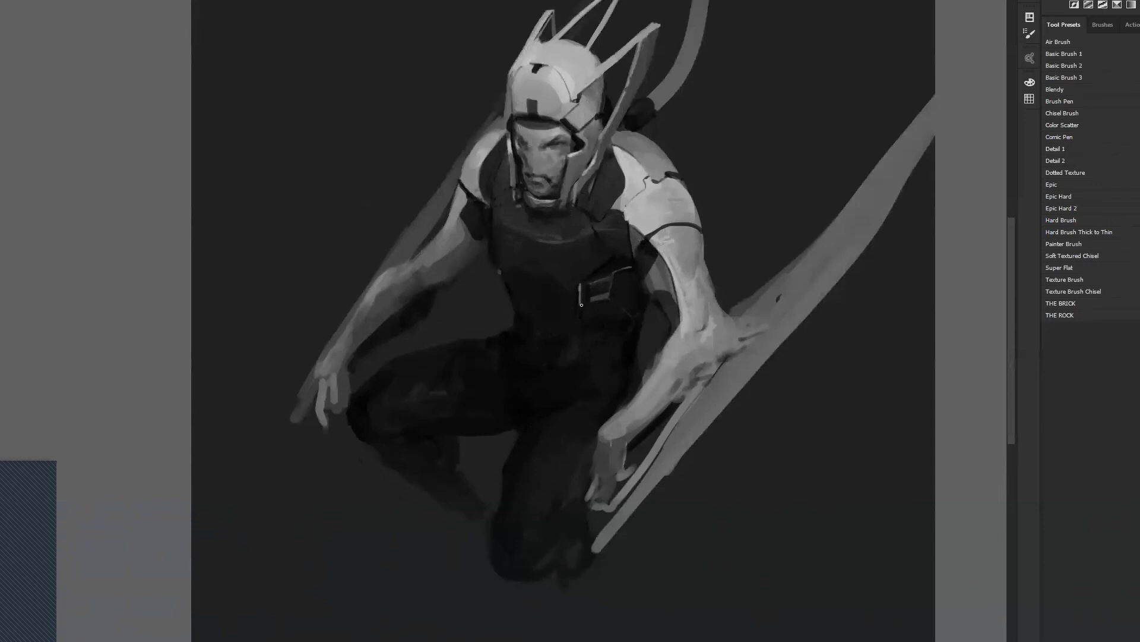
left_click_drag(500, 269, 507, 292)
left_click_drag(578, 328, 579, 319)
mouse_move(614, 316)
left_mouse_down()
mouse_move(601, 324)
mouse_move(617, 310)
left_mouse_up()
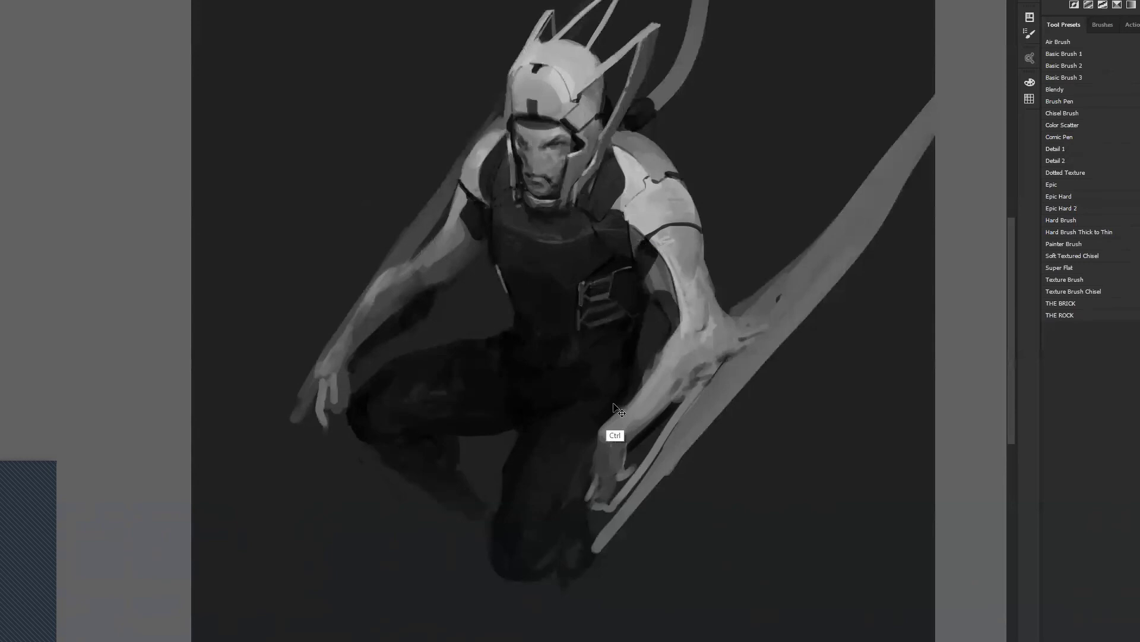
Step: Mirror the canvas and add small grey accents around the belt, the far hip and the far shoulder's collar edge
key("ctrl+f")
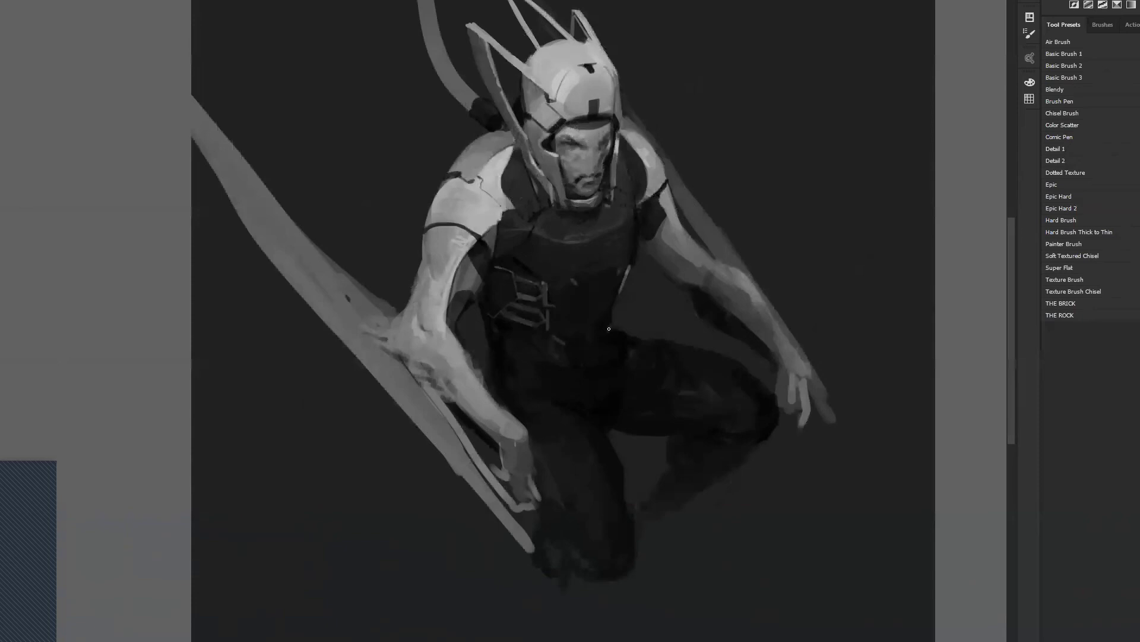
mouse_move(510, 345)
left_mouse_down()
mouse_move(526, 357)
mouse_move(510, 346)
left_mouse_up()
left_click_drag(616, 332, 617, 341)
left_click_drag(633, 200, 641, 212)
key("z")
left_click(633, 353, "alt")
left_click(639, 362, "alt")
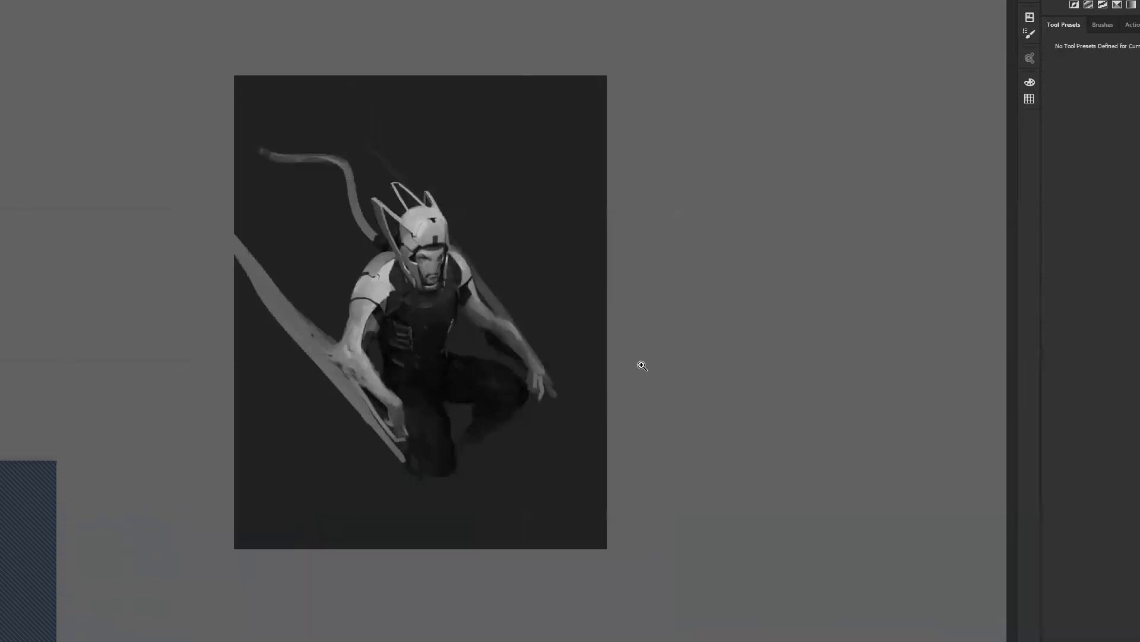
Step: Mirror the canvas and paint light grey accents at the collar below the chin and along the helmet's middle prong
key("ctrl+shift+h")
left_click(474, 335)
left_click(473, 336)
mouse_move(453, 283)
left_mouse_down()
mouse_move(580, 275)
mouse_move(550, 256)
left_mouse_up()
key("b")
left_click(586, 222, "alt")
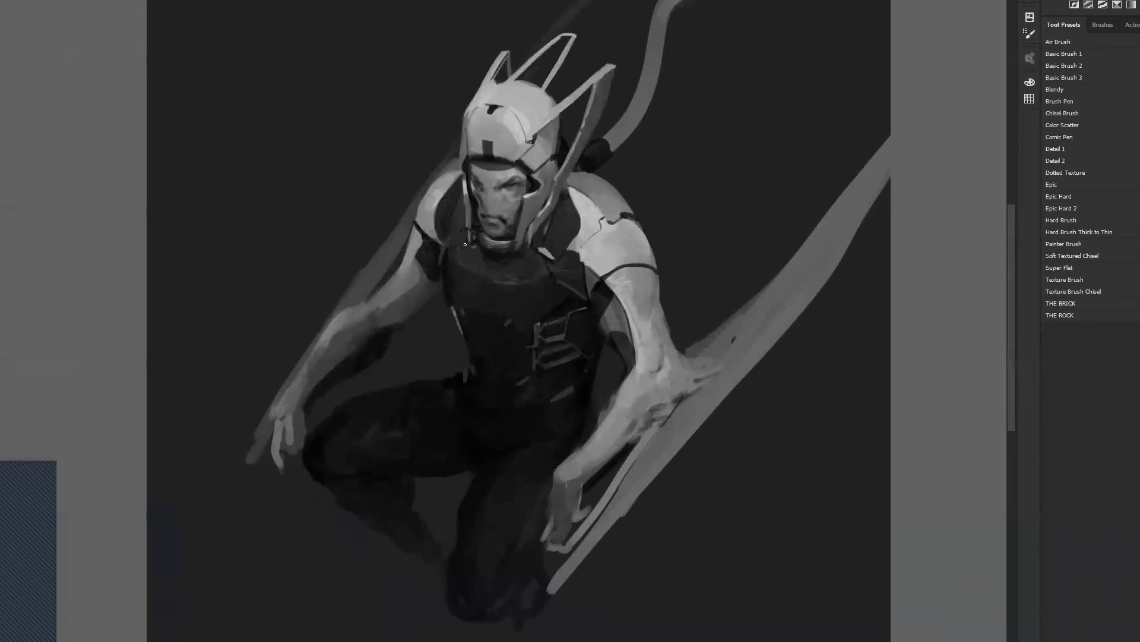
left_click_drag(467, 240, 451, 246)
left_click_drag(534, 111, 547, 100)
left_click_drag(545, 93, 539, 104)
key("z")
left_click(513, 179, "alt")
key("ctrl+f")
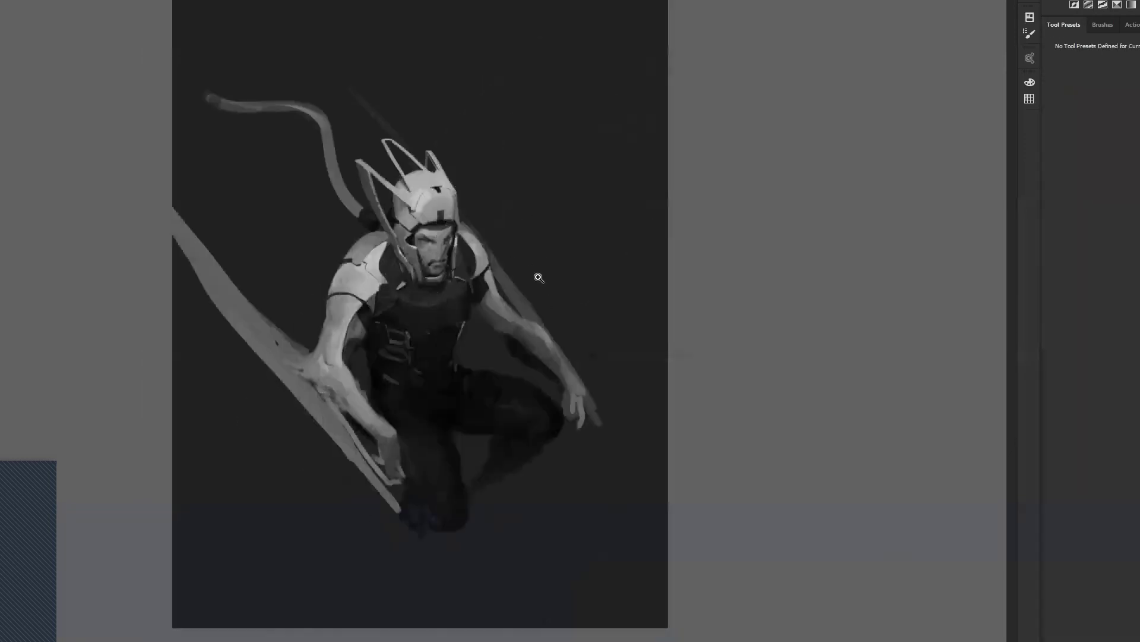
Step: Mirror the canvas, sample light greys and repaint both arms of the helmet's middle prong down onto the dome
left_click(450, 249)
key("ctrl+shift+h")
key("b")
key("alt")
left_click(434, 90, "alt")
left_click_drag(429, 95, 421, 117)
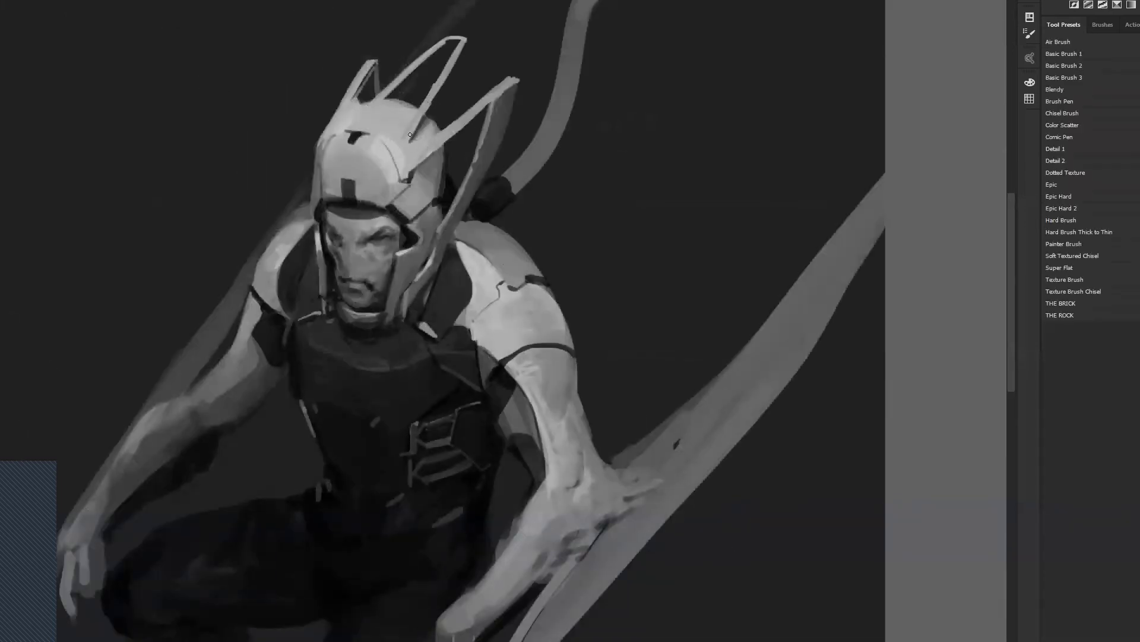
left_click(402, 141, "alt")
left_click_drag(407, 144, 408, 128)
mouse_move(385, 91)
left_mouse_down()
mouse_move(347, 125)
mouse_move(412, 65)
left_mouse_up()
left_click_drag(406, 139, 425, 108)
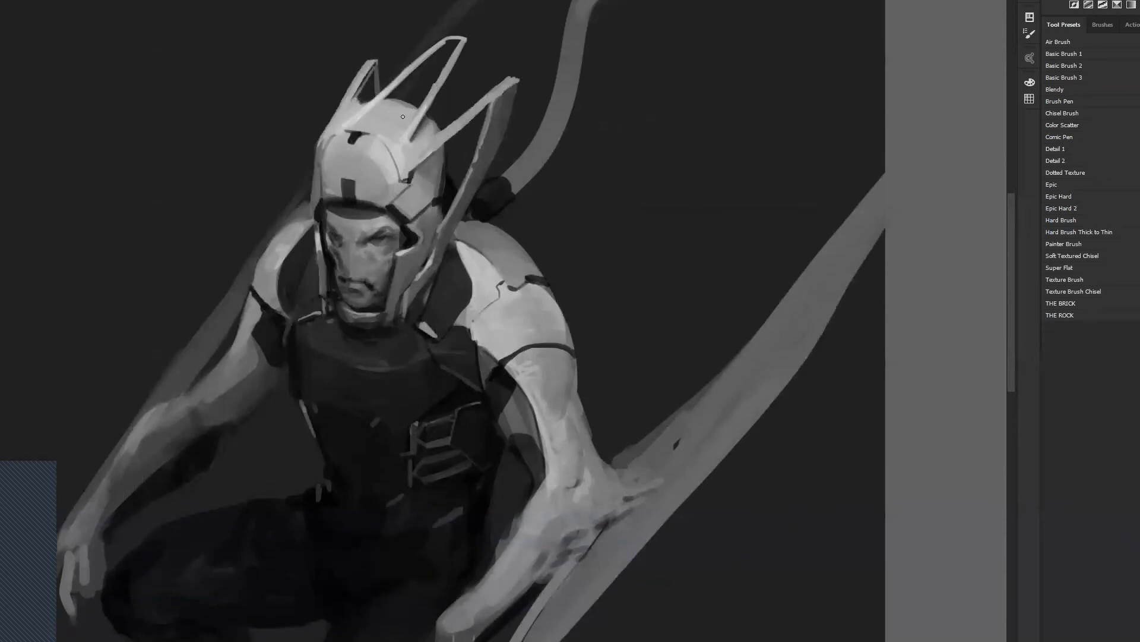
Step: Blend the base of the middle prong into the helmet's dome using the Soft Blend preset
key("r")
left_click_drag(359, 114, 352, 123)
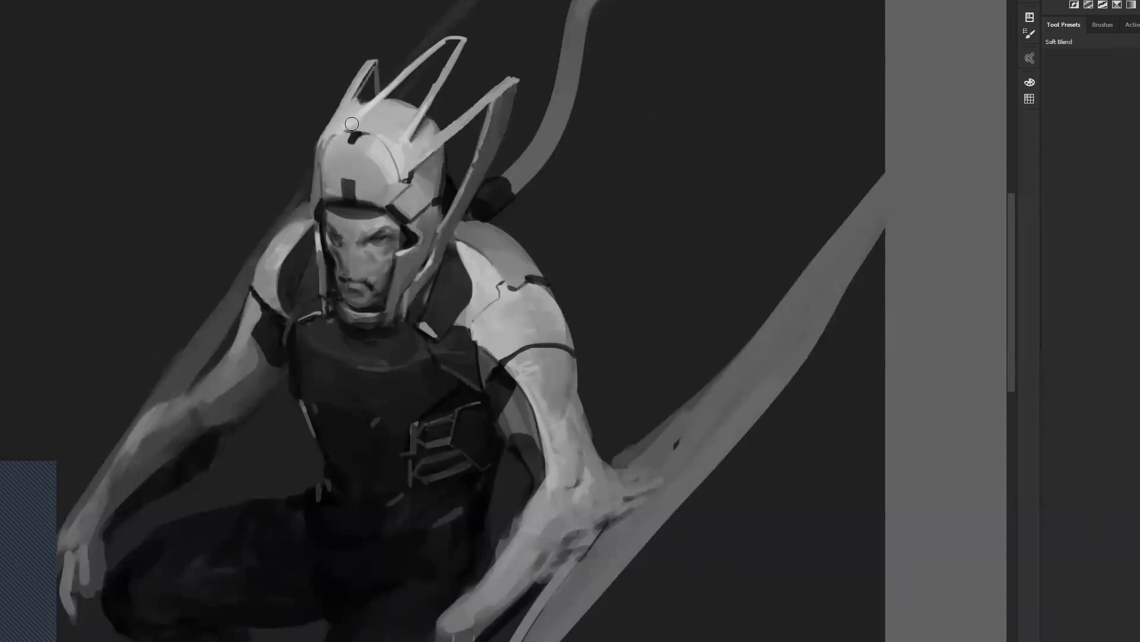
key("z")
left_click(410, 124, "alt")
left_click(410, 123, "alt")
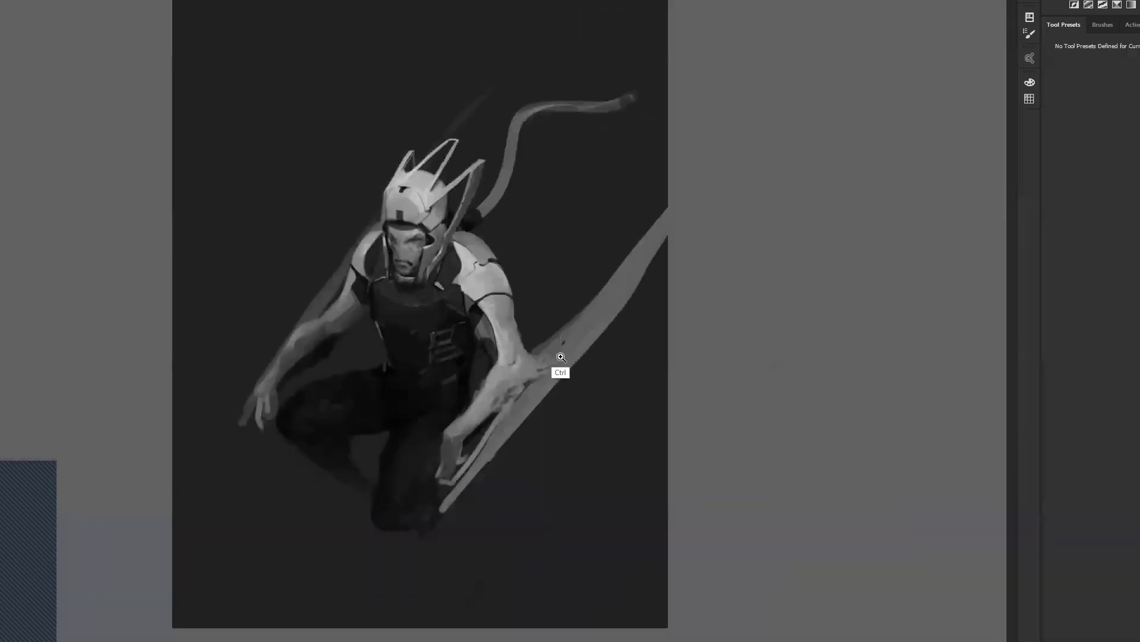
Step: Mirror the canvas and examine the whole figure in different screen modes, ending with a closer view of it
key("ctrl+f")
key("f")
key("r")
key("f")
key("f")
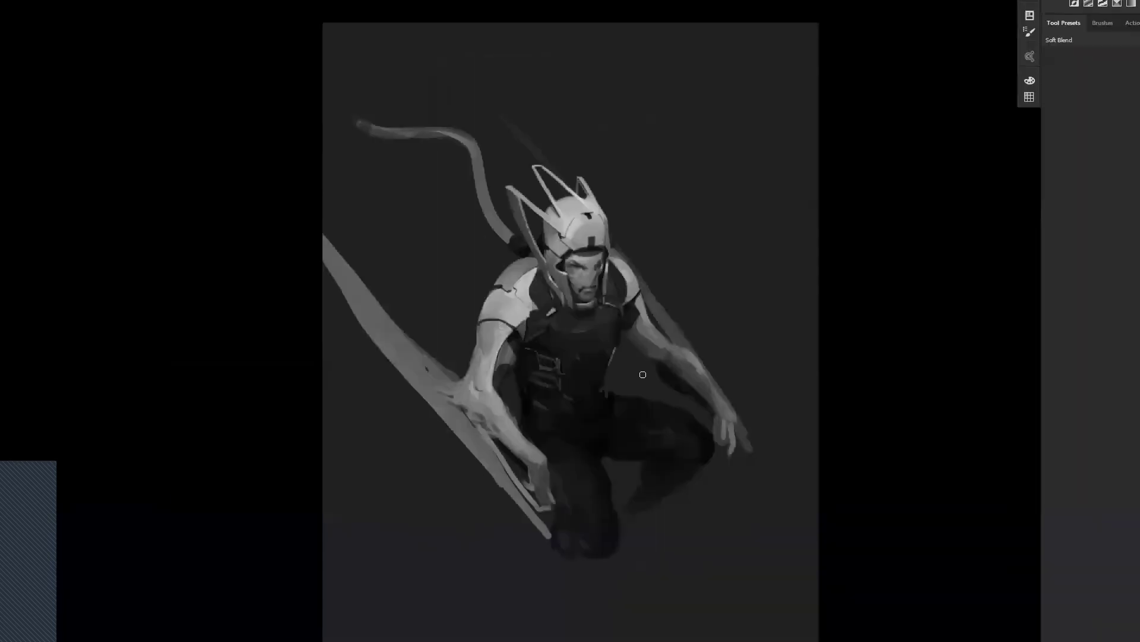
key("f")
key("z")
left_click(613, 415)
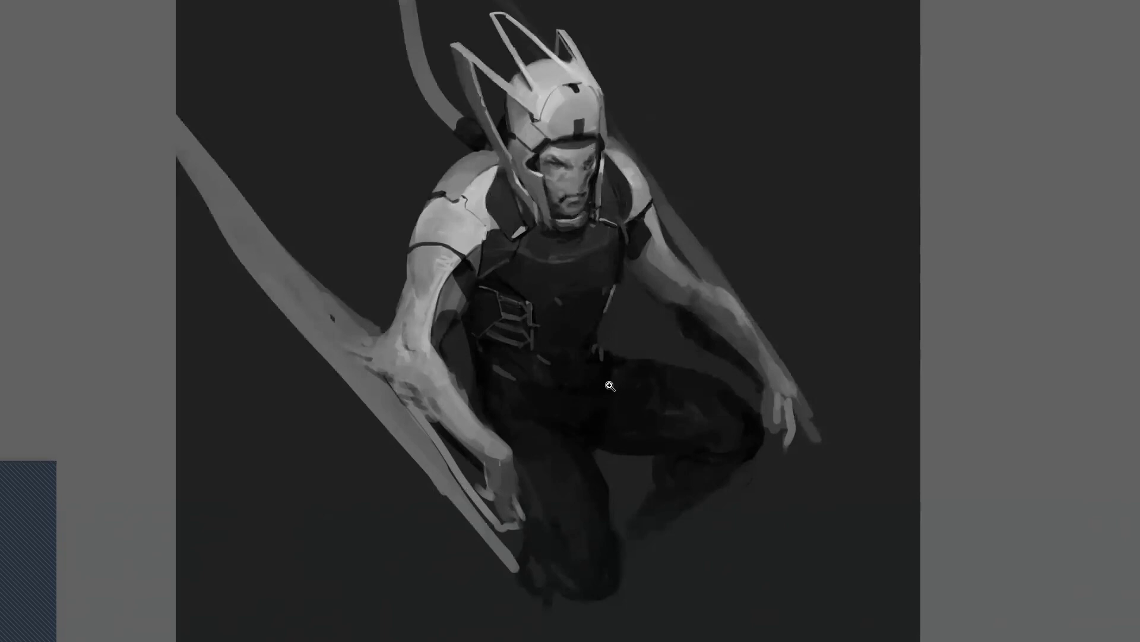
Step: Change the screen mode to one with a black surround, show the whole crouching figure and mirror the canvas
key("f")
key("f")
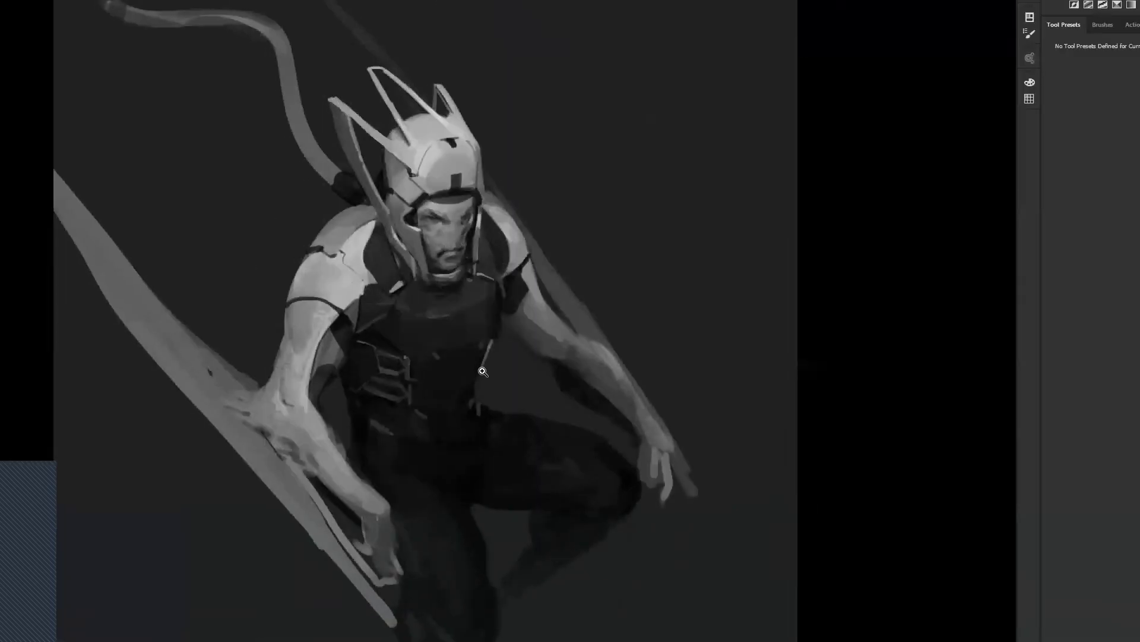
left_click(488, 368, "alt")
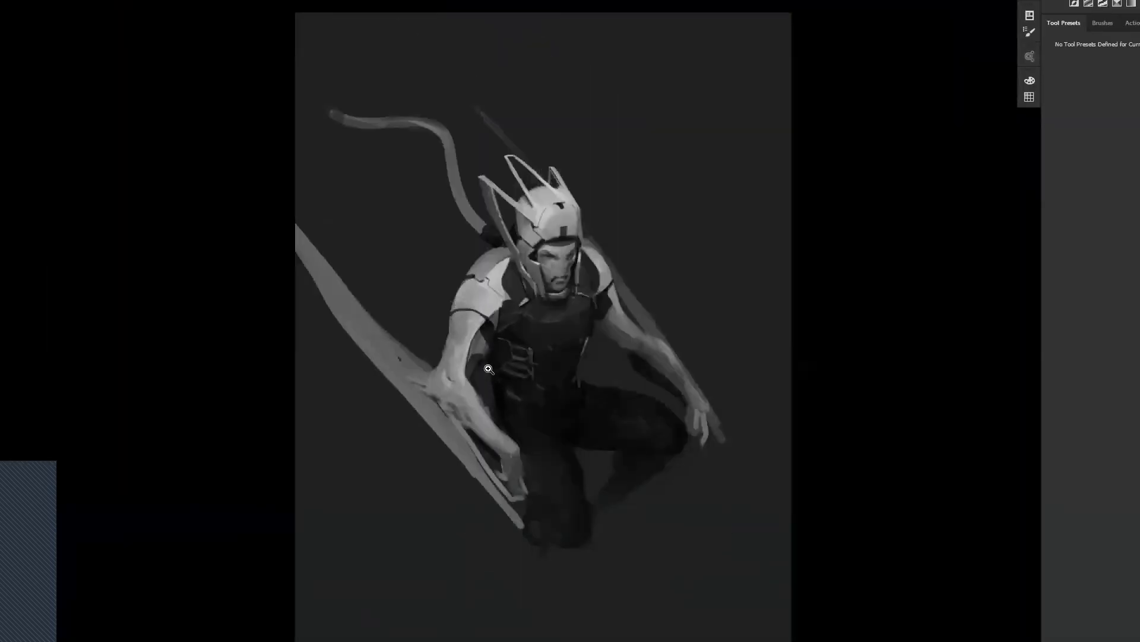
key("v")
key("ctrl+shift+h")
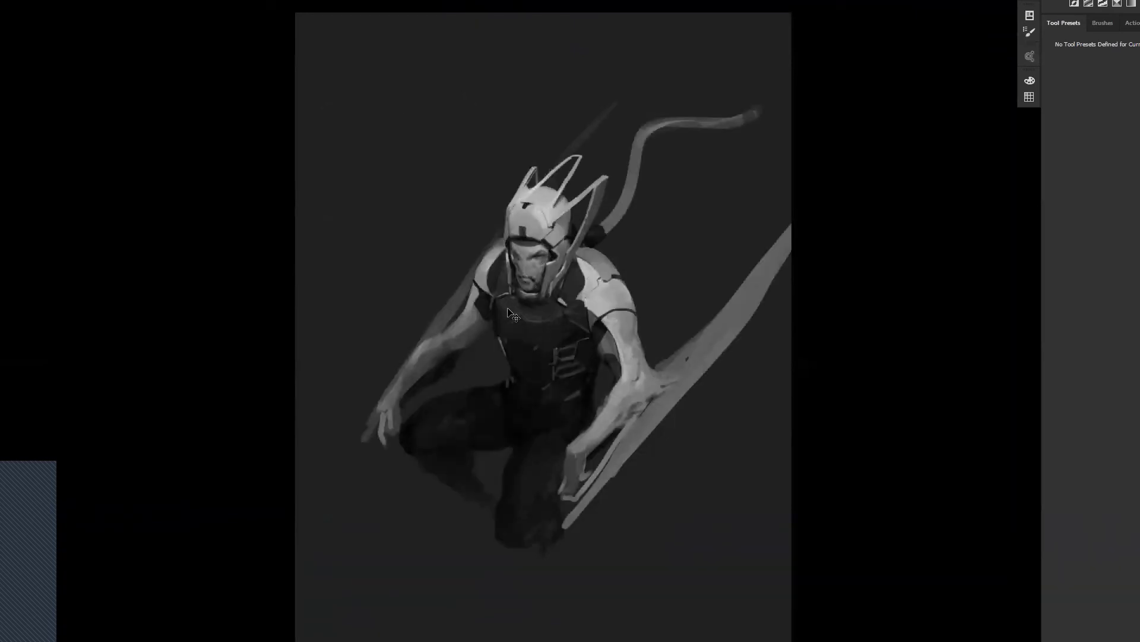
key("ctrl+shift+s")
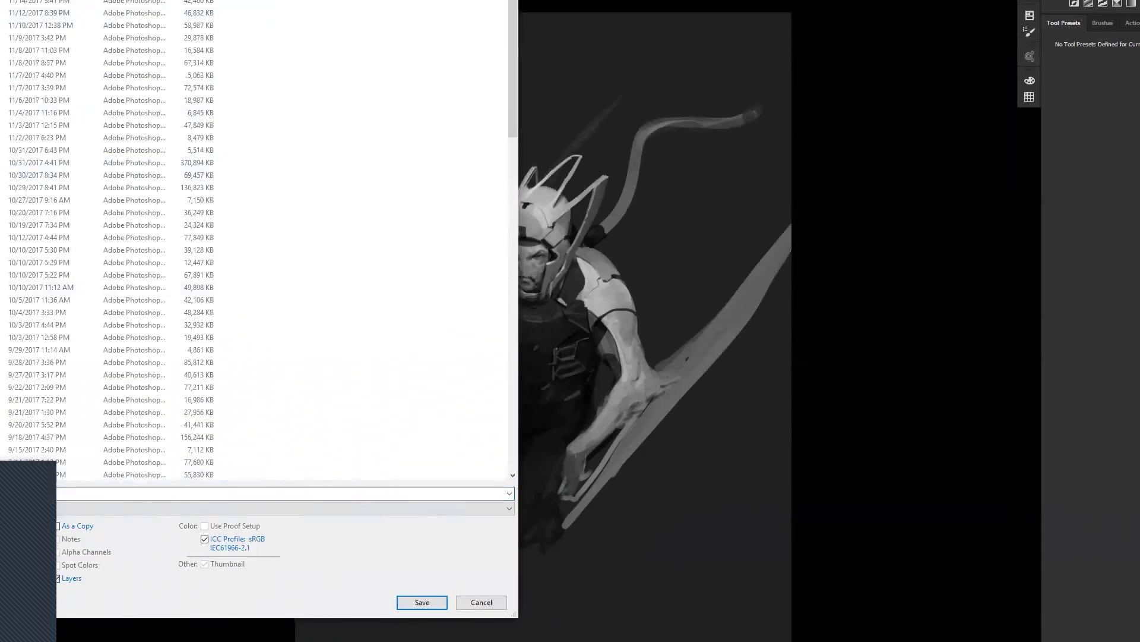
left_click(83, 497)
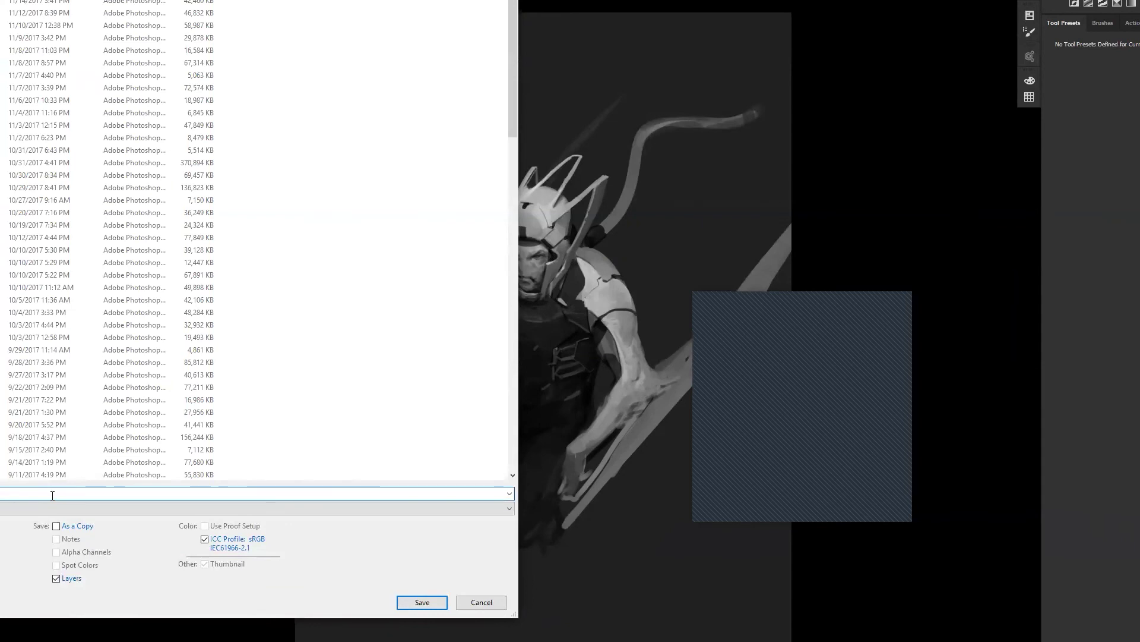
key("Escape")
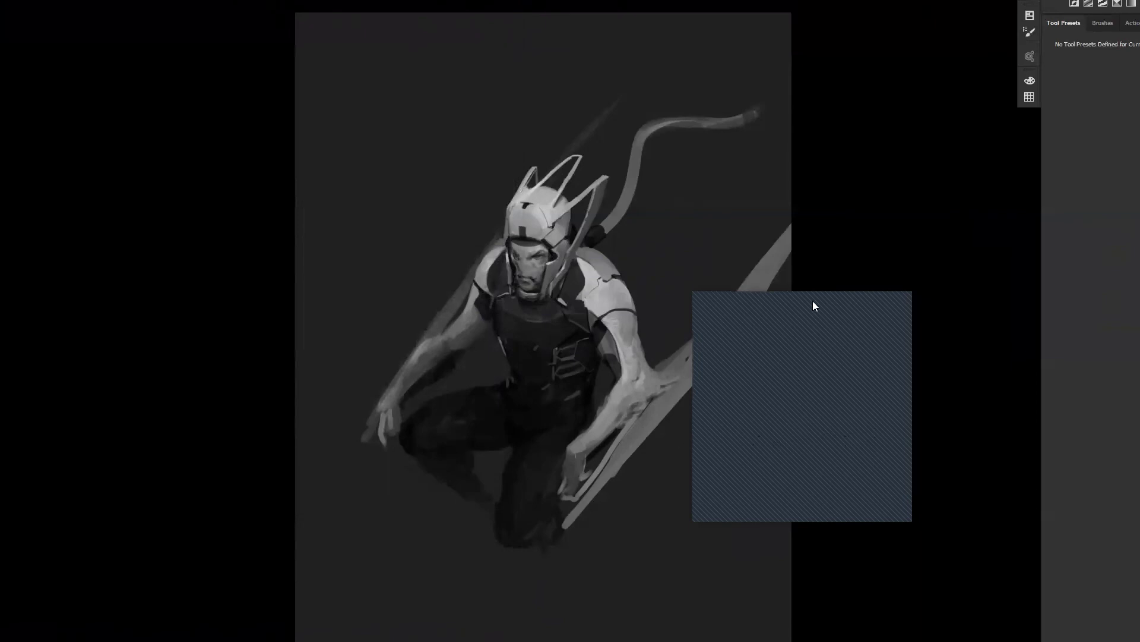
left_click_drag(813, 301, 170, 306)
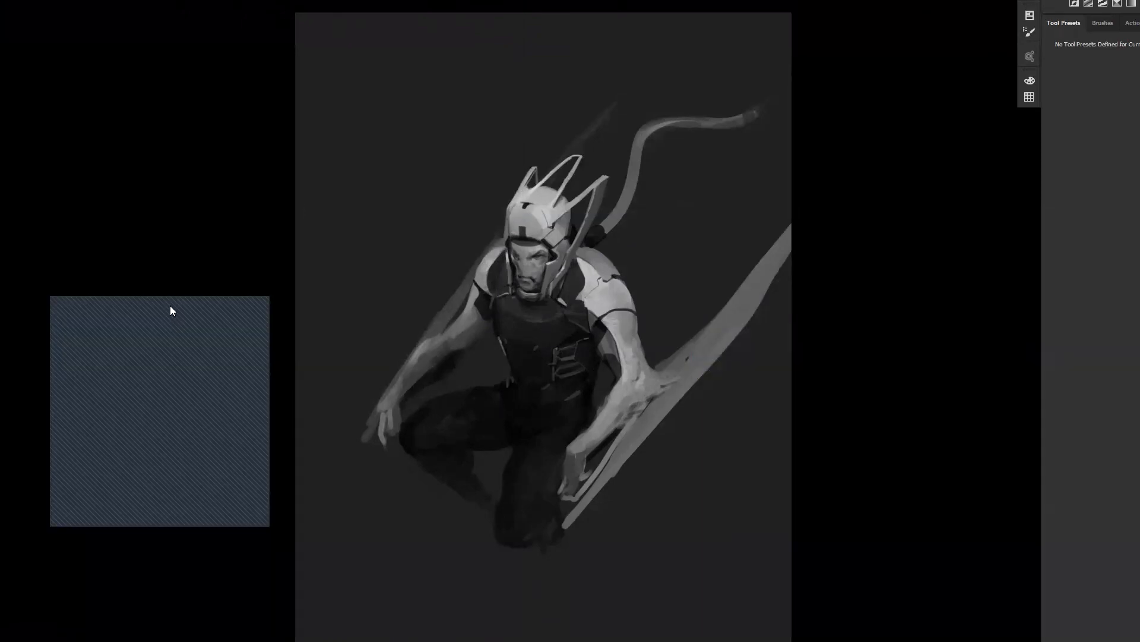